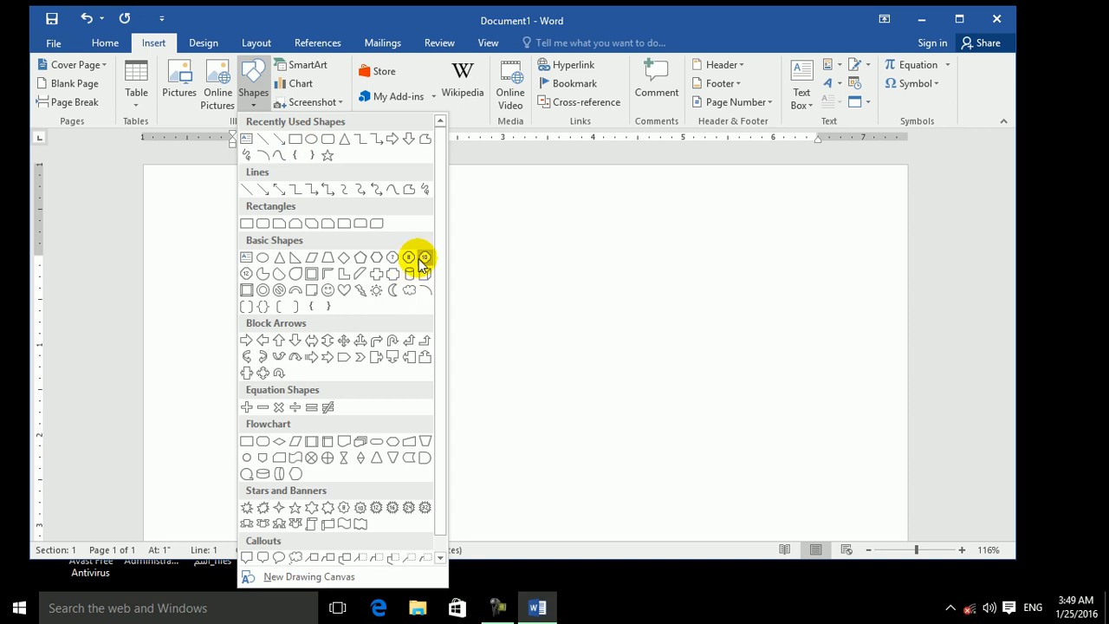
Draw a cloud shape about 1.88" high by 2.25" wide and enter "Pdfigodfgfdsgdfsoigdsgsd", "Gsd" and "gdfg" in it as separate paragraphs.
scroll(443, 232, "down", 1)
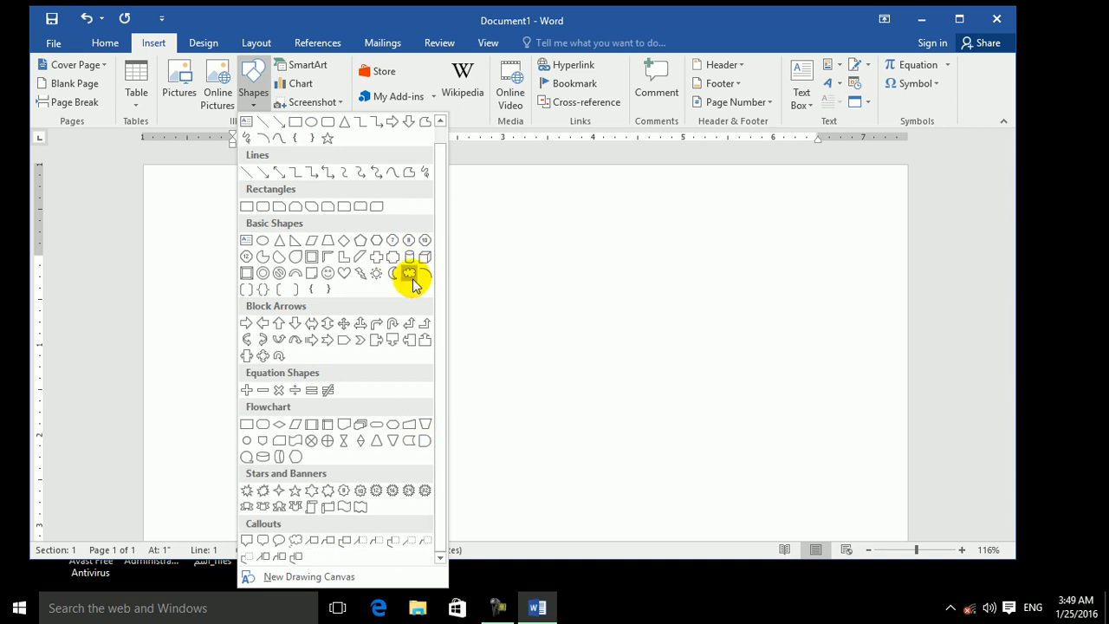
left_click(409, 274)
left_click_drag(335, 231, 538, 396)
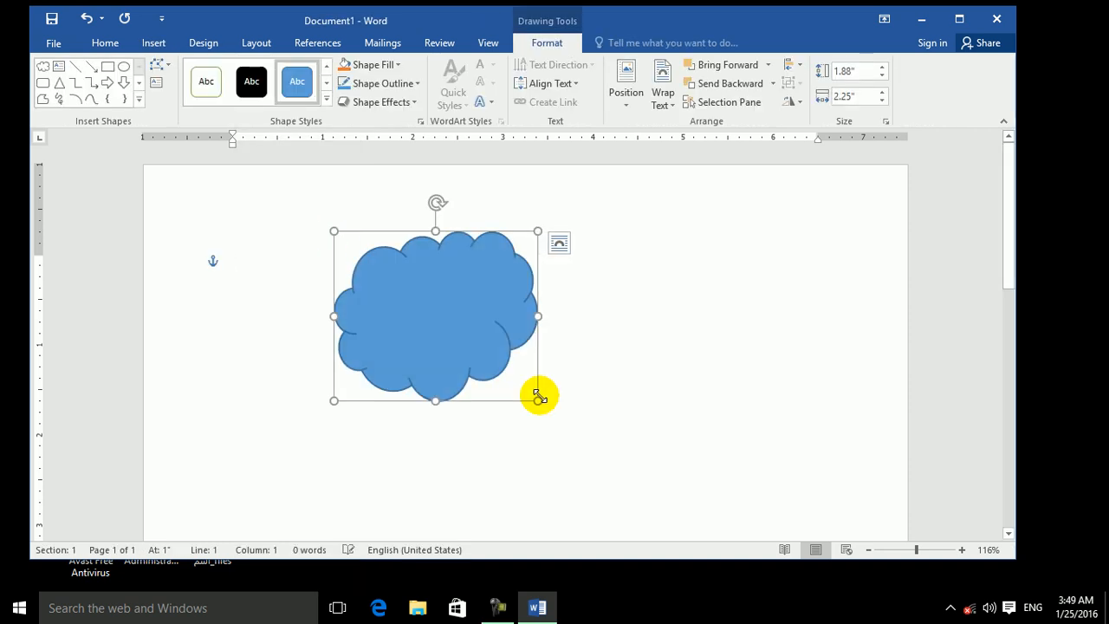
type("pdfigodfgfdsgdfsoigdsgsd")
key("Return")
type("gsd")
key("Return")
type("gdfg")
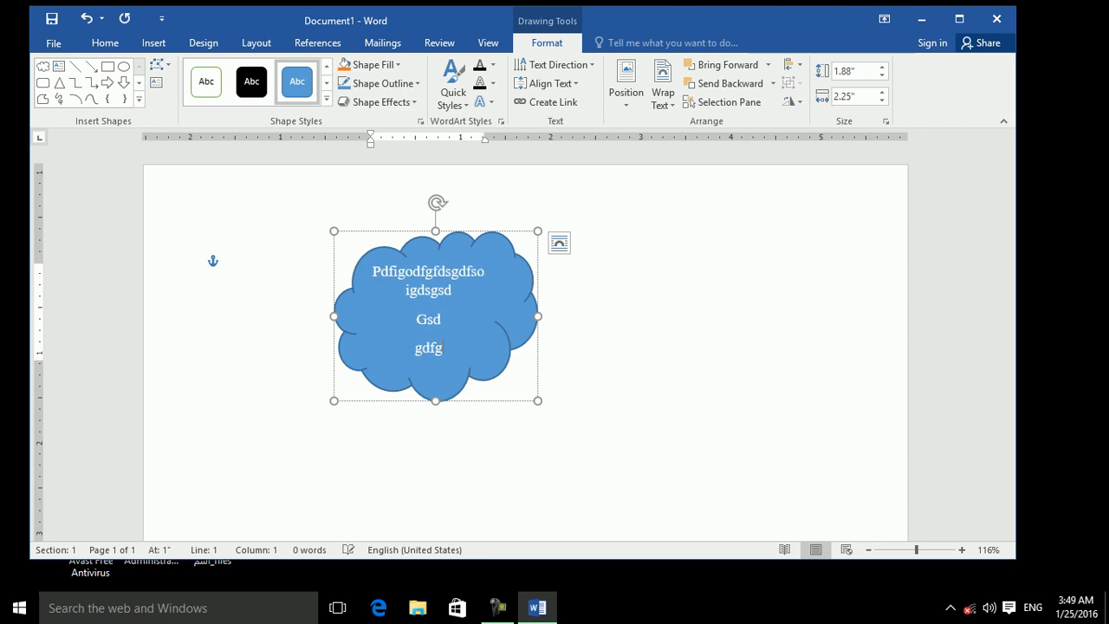
Draw a rectangle about 0.63" high by 0.75" wide beside the cloud and add the text "sdvdskf jadsjf" to it.
left_click(108, 66)
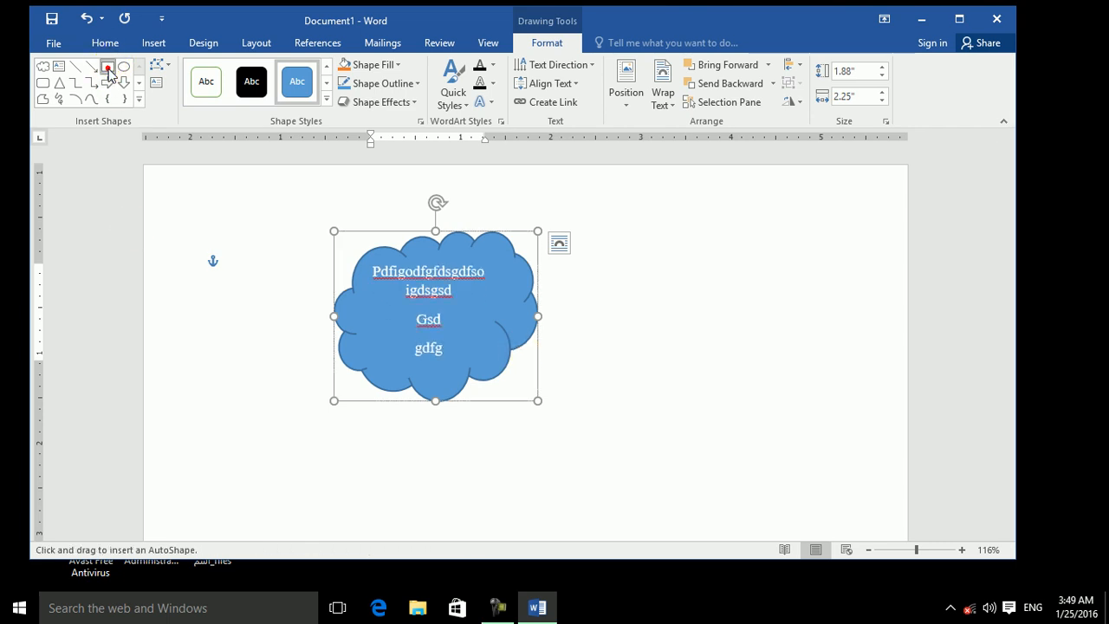
left_click_drag(209, 230, 277, 288)
right_click(242, 259)
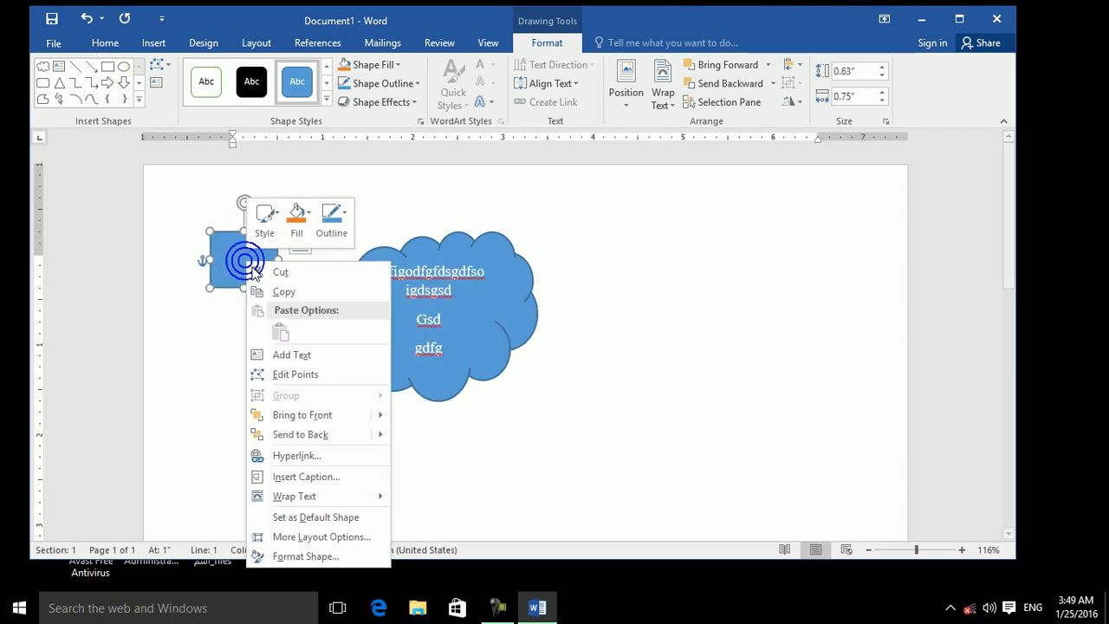
left_click(291, 354)
type("sdvdskf")
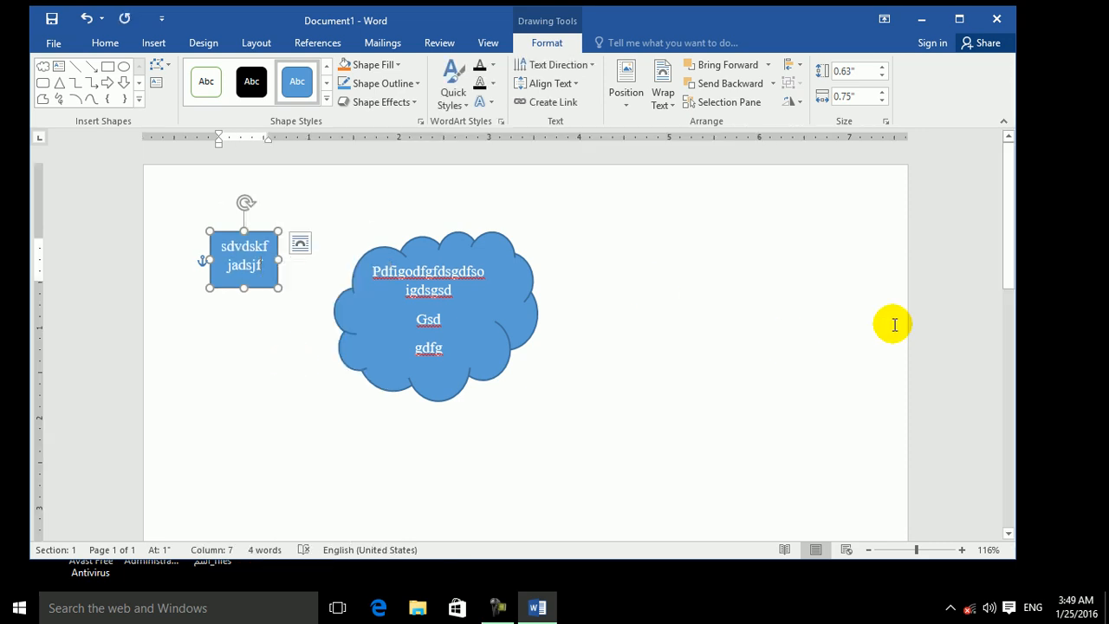
Delete the rectangle and the cloud together with their text so the page is empty.
key("ctrl+a")
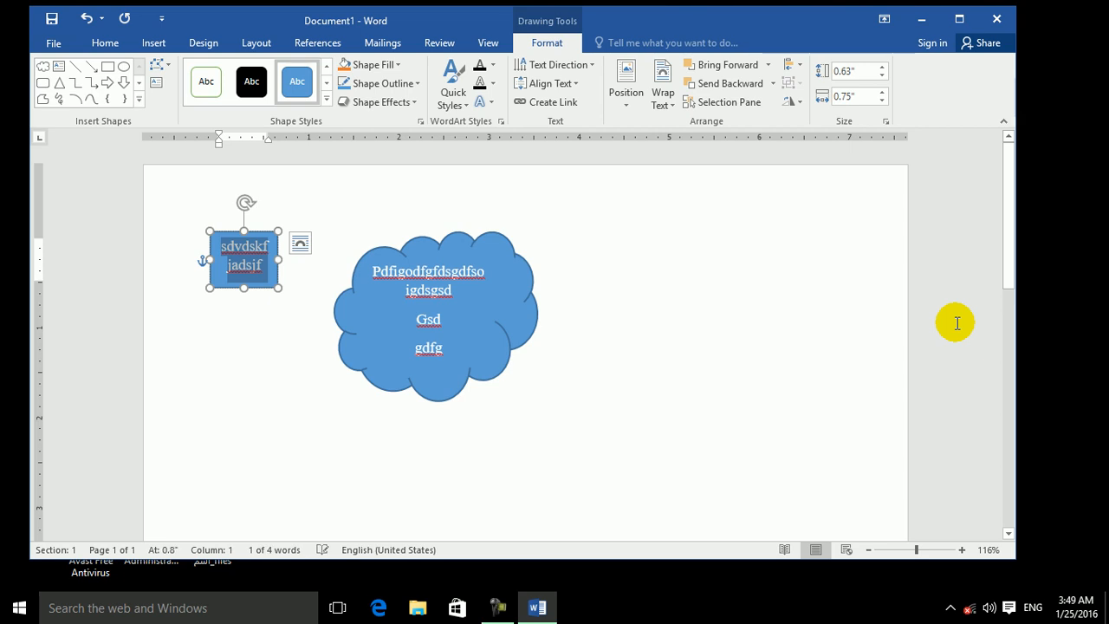
left_click(698, 386)
key("ctrl+a")
key("Delete")
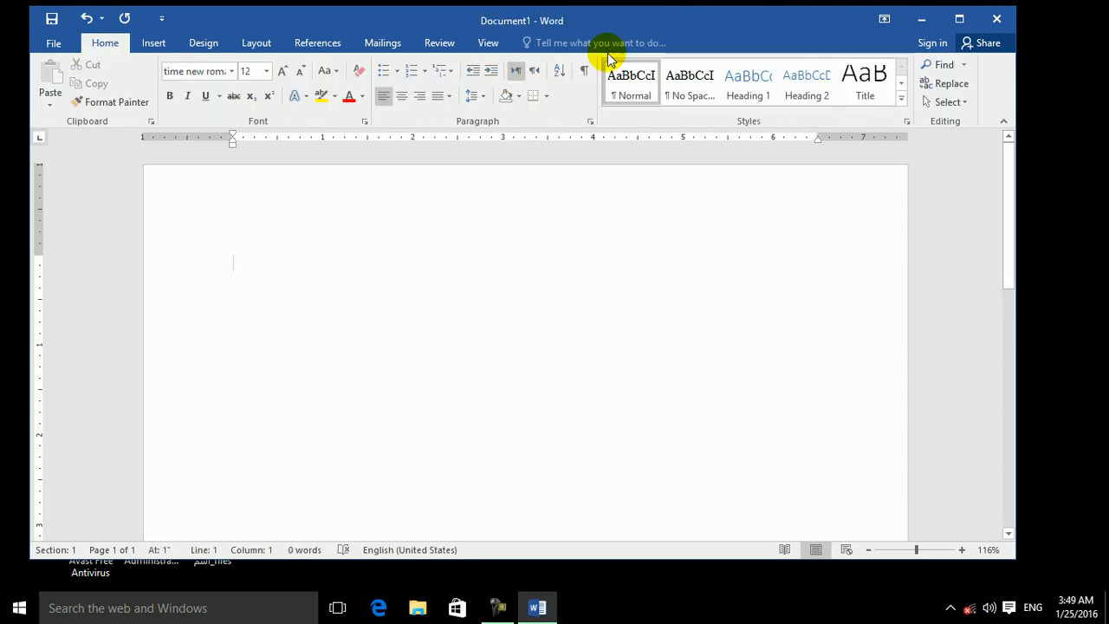
Draw a vertical scroll shape about 0.88" high by 0.63" wide in the page's upper-left corner.
left_click(153, 42)
left_click(259, 107)
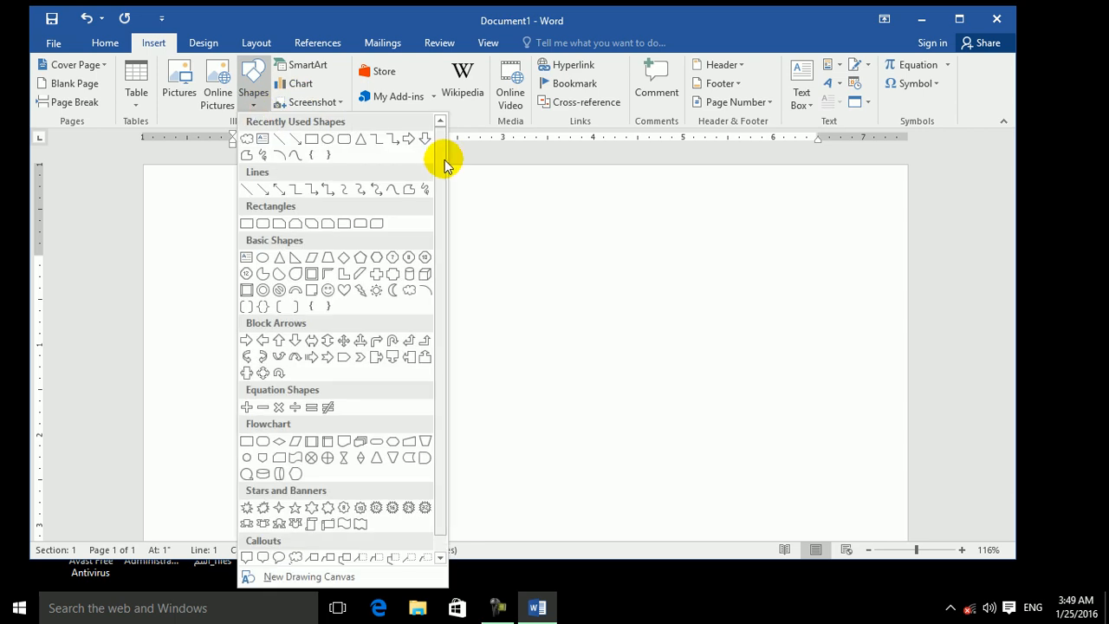
left_click_drag(442, 161, 442, 172)
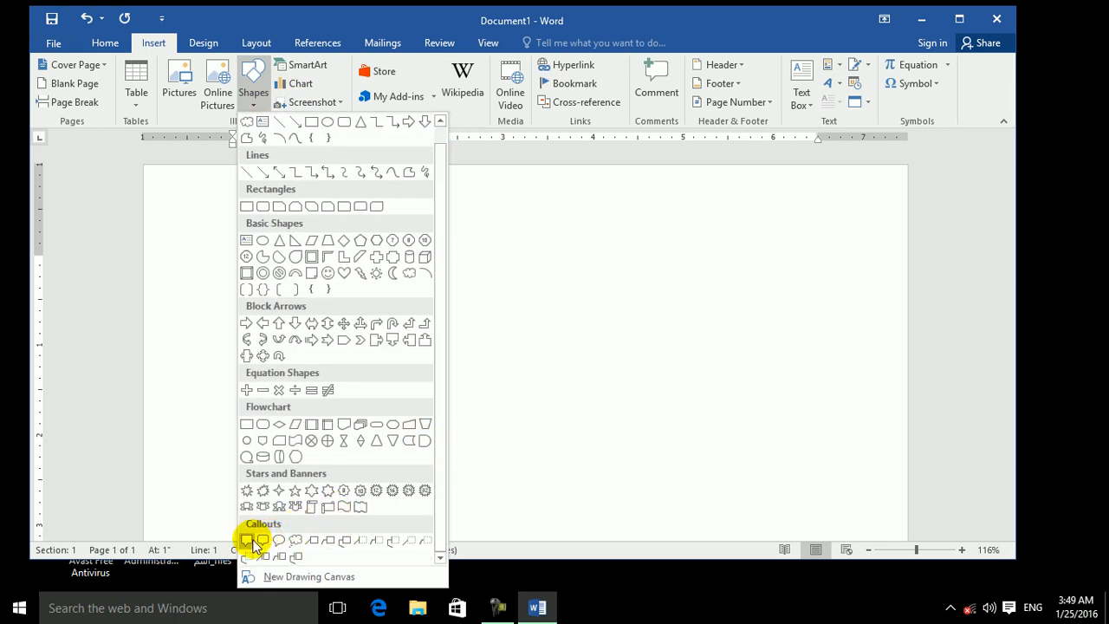
left_click(313, 507)
left_click_drag(159, 195, 223, 278)
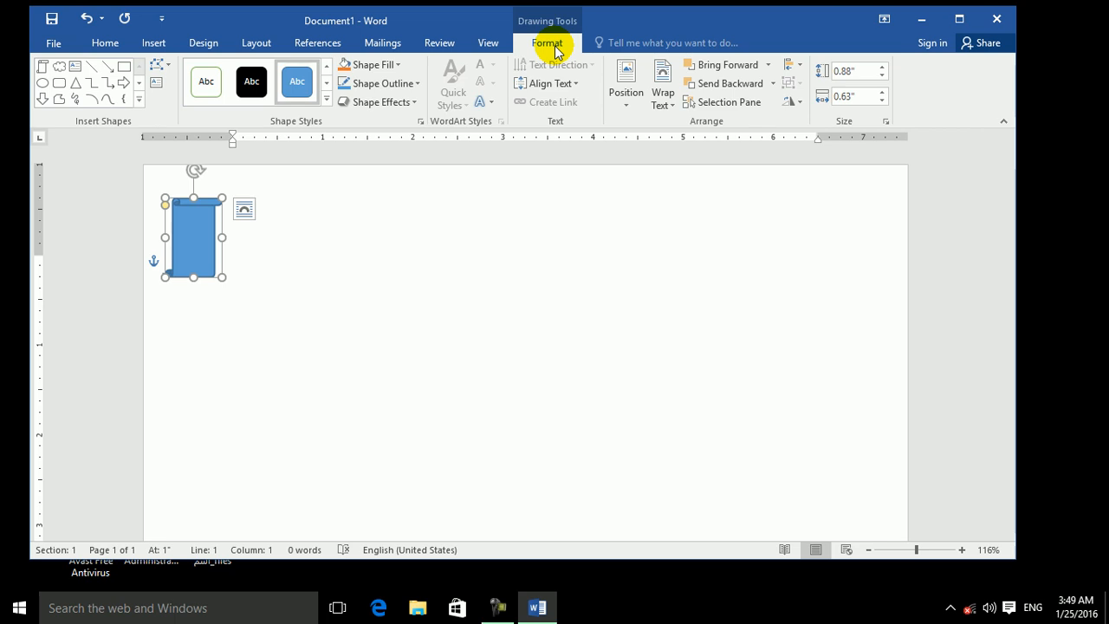
Draw a heart about 1" high by 1.13" wide to the right of the scroll shape.
left_click(138, 100)
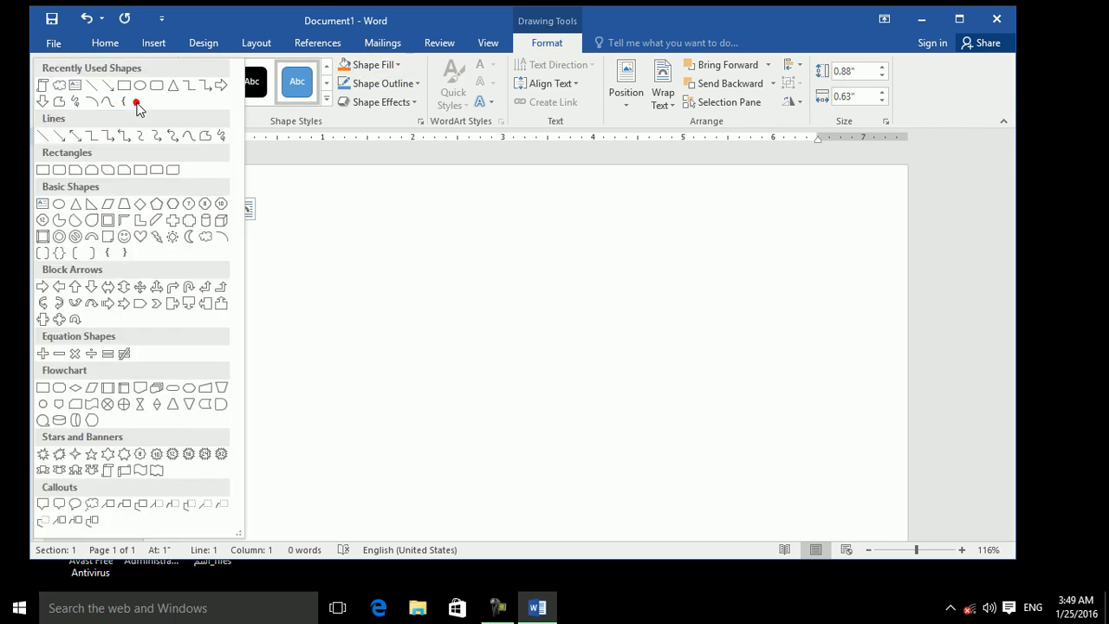
left_click(142, 236)
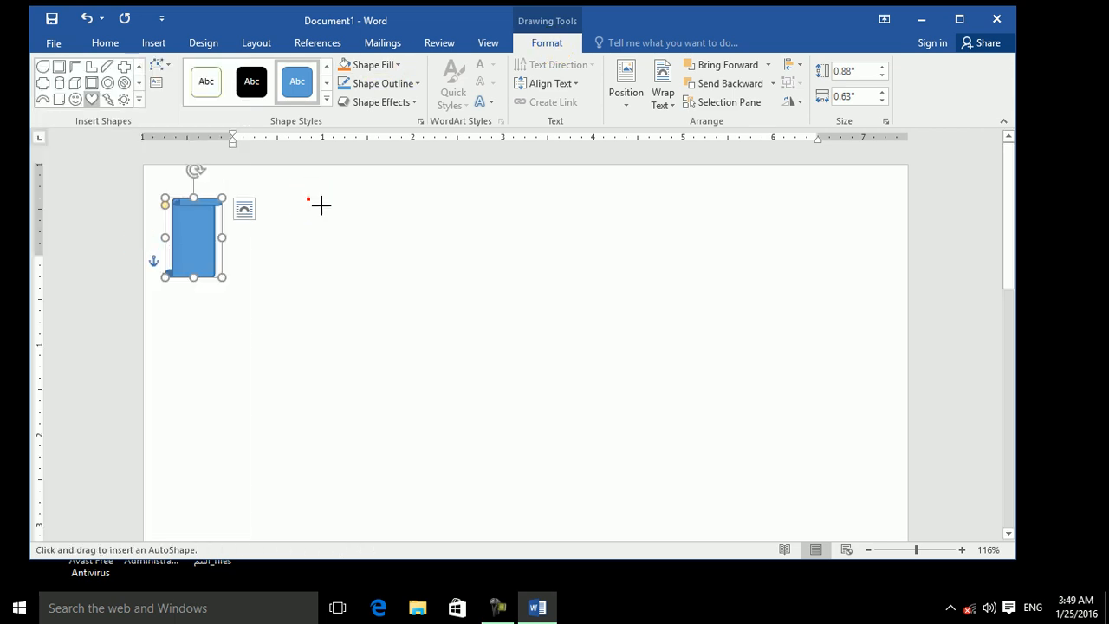
left_click_drag(308, 199, 414, 286)
Draw a cube about 0.88" by 1.25" right of the heart and a cylinder about 1" by 1.5" at the row's end.
left_click(74, 84)
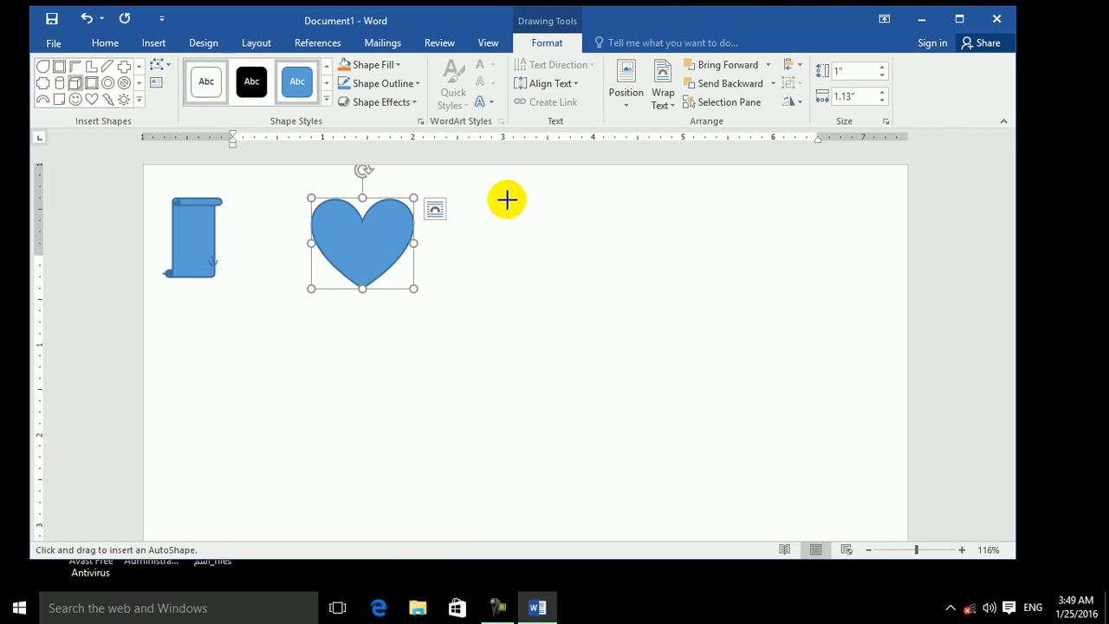
left_click_drag(496, 201, 616, 277)
left_click(58, 84)
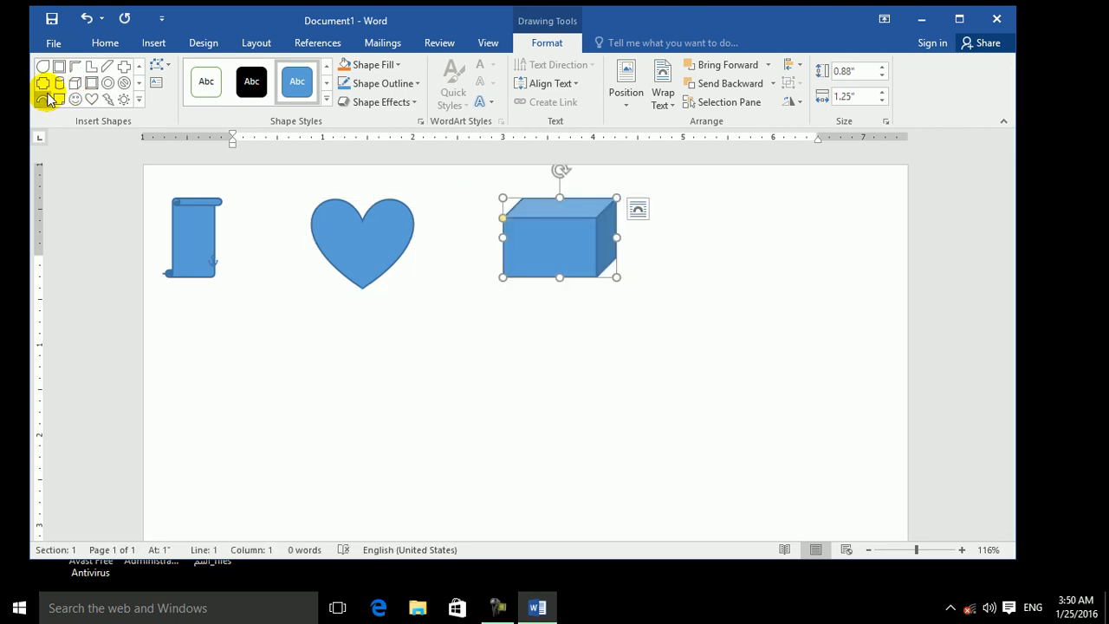
left_click_drag(718, 200, 853, 292)
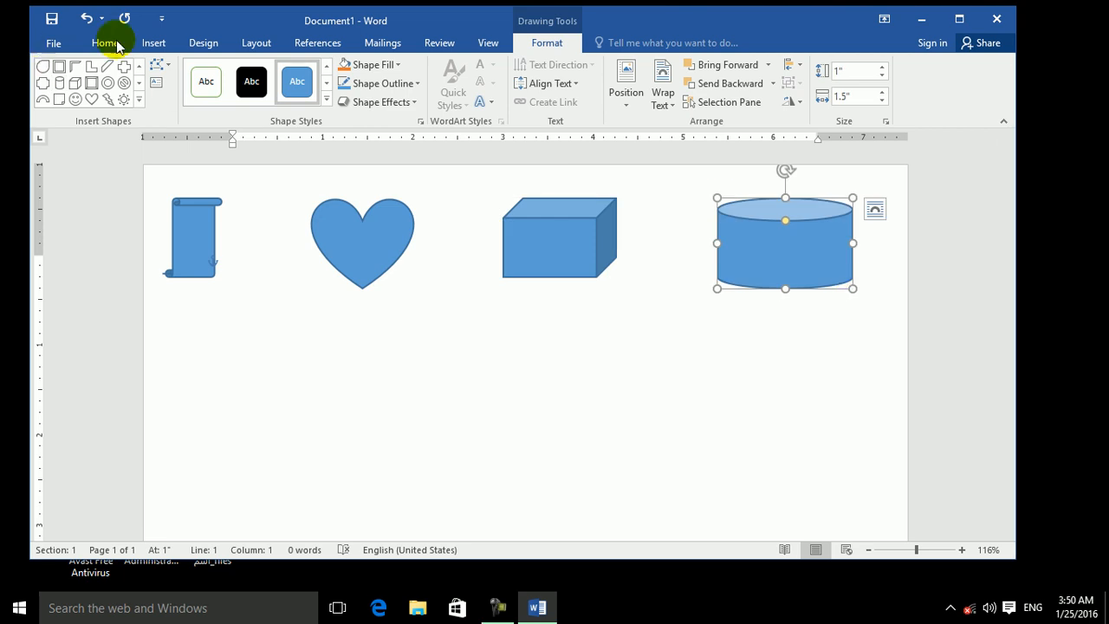
Change the cylinder at the end of the row into a thought bubble cloud callout.
left_click(168, 68)
mouse_move(186, 84)
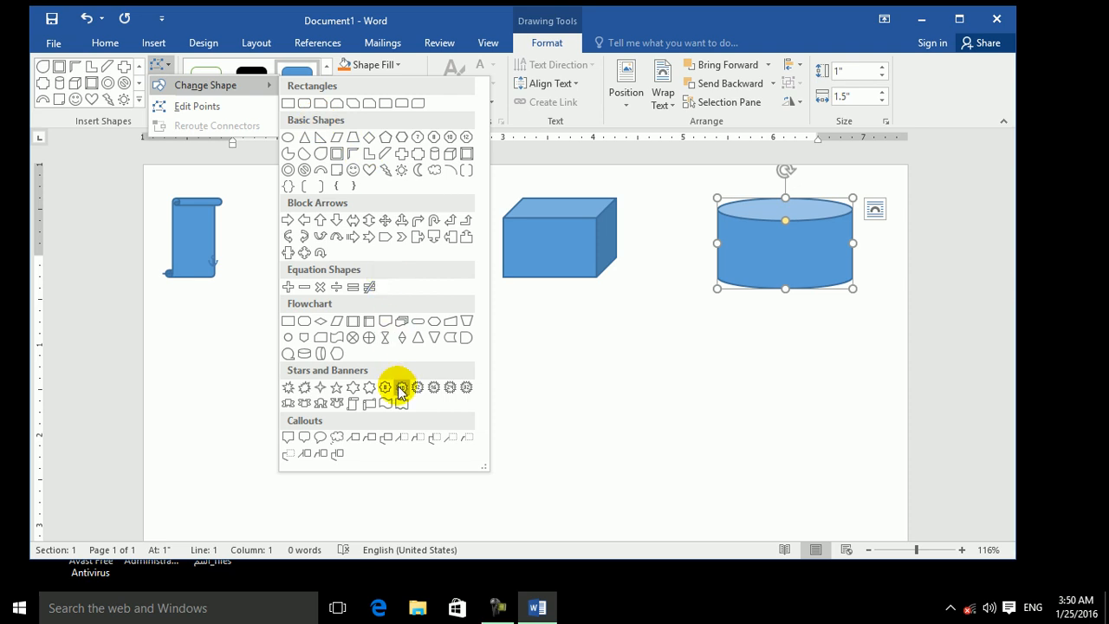
left_click(338, 436)
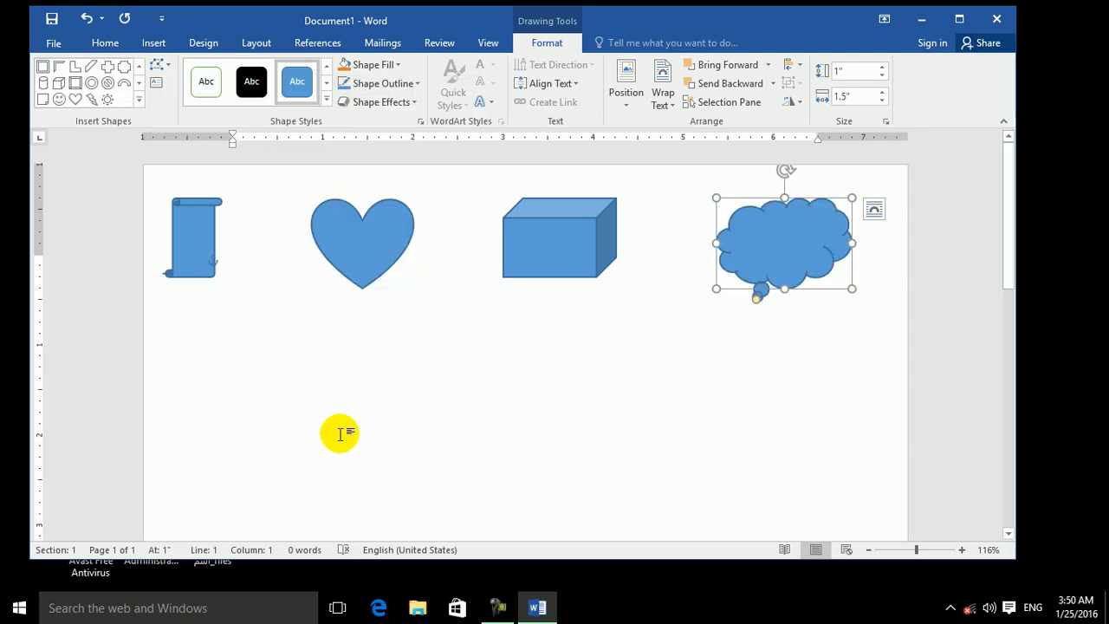
Change the thought bubble at the end of the row into a cube.
left_click(172, 66)
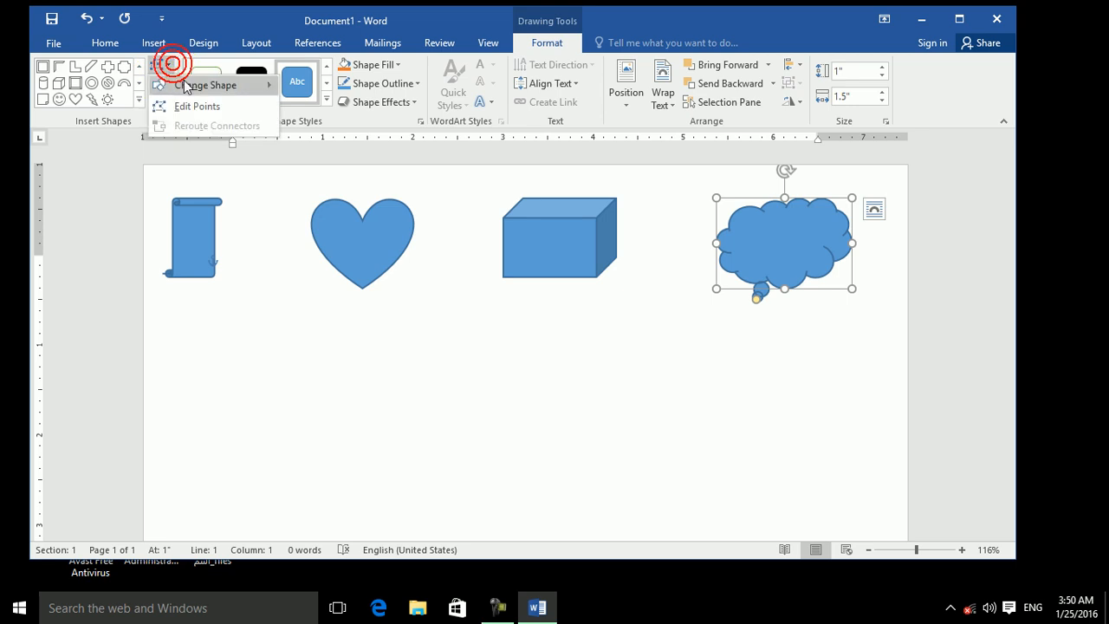
mouse_move(185, 83)
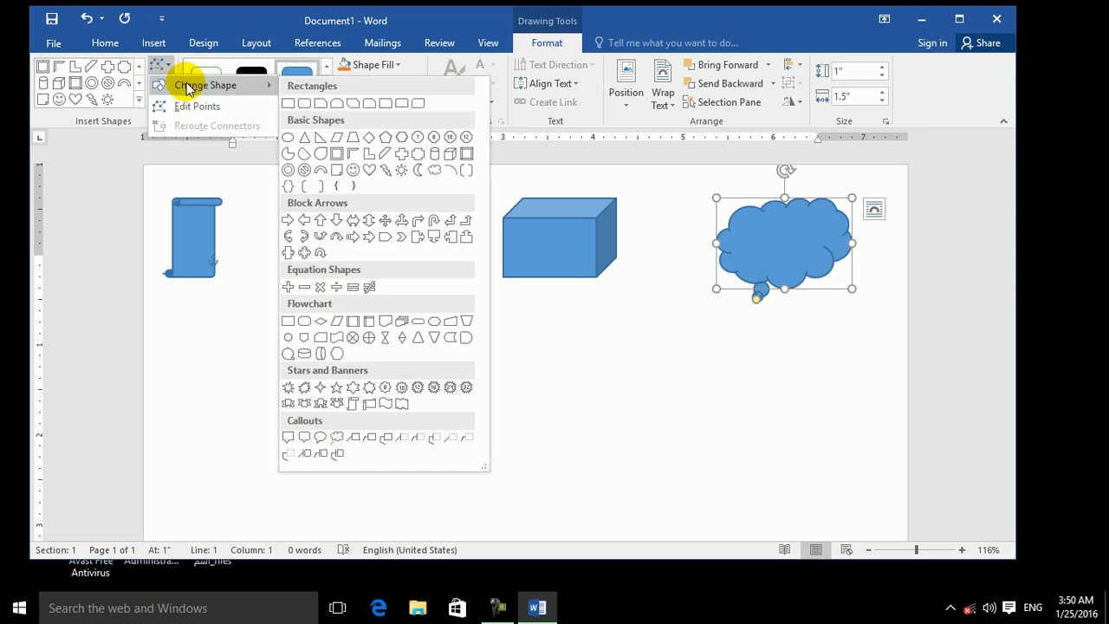
left_click(451, 155)
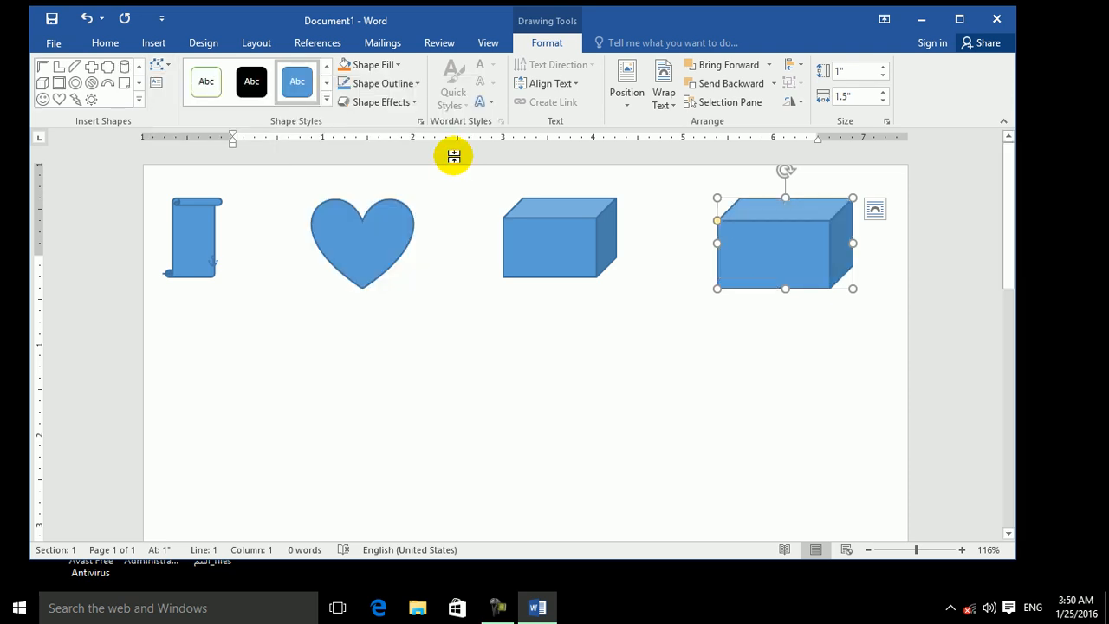
Draw a not-equal equation shape about 1.25" high by 1.63" wide below the scroll shape.
left_click(164, 66)
mouse_move(182, 84)
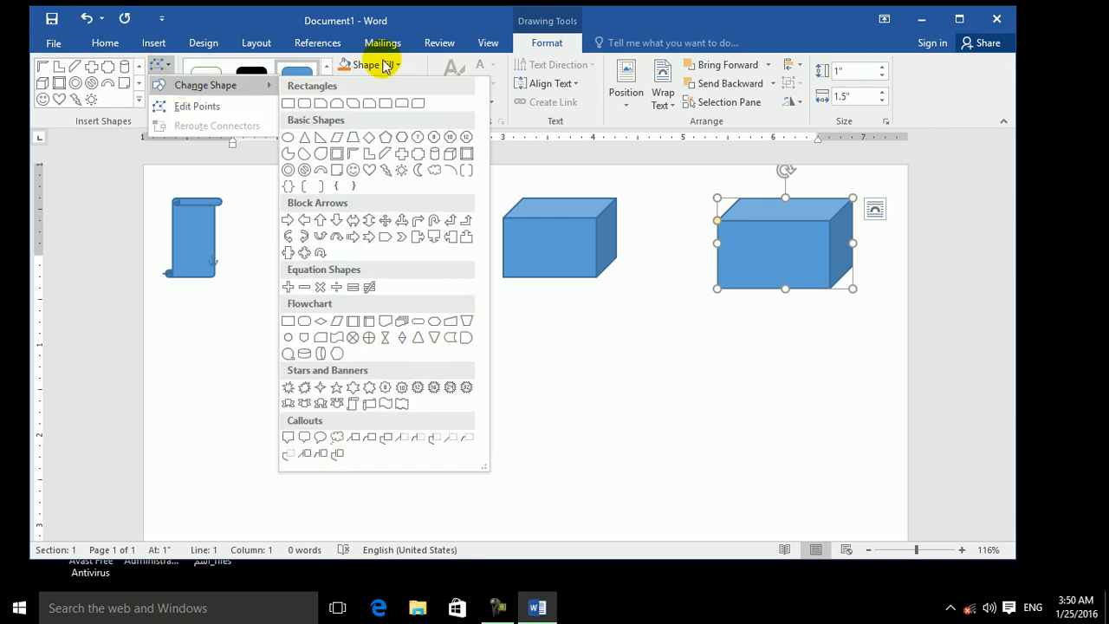
left_click(139, 100)
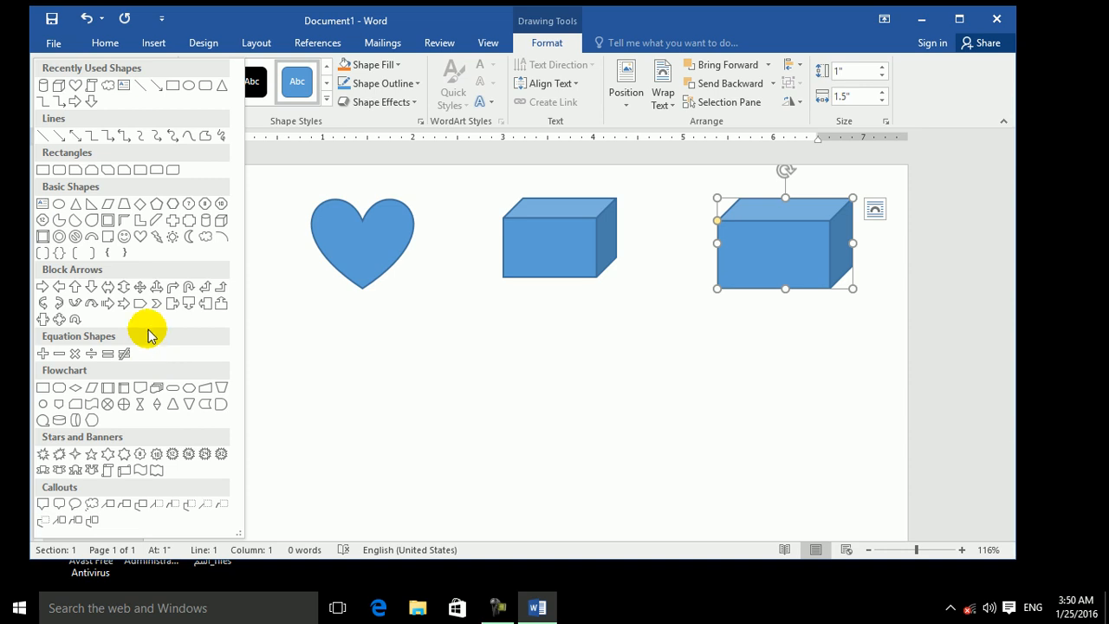
left_click(124, 352)
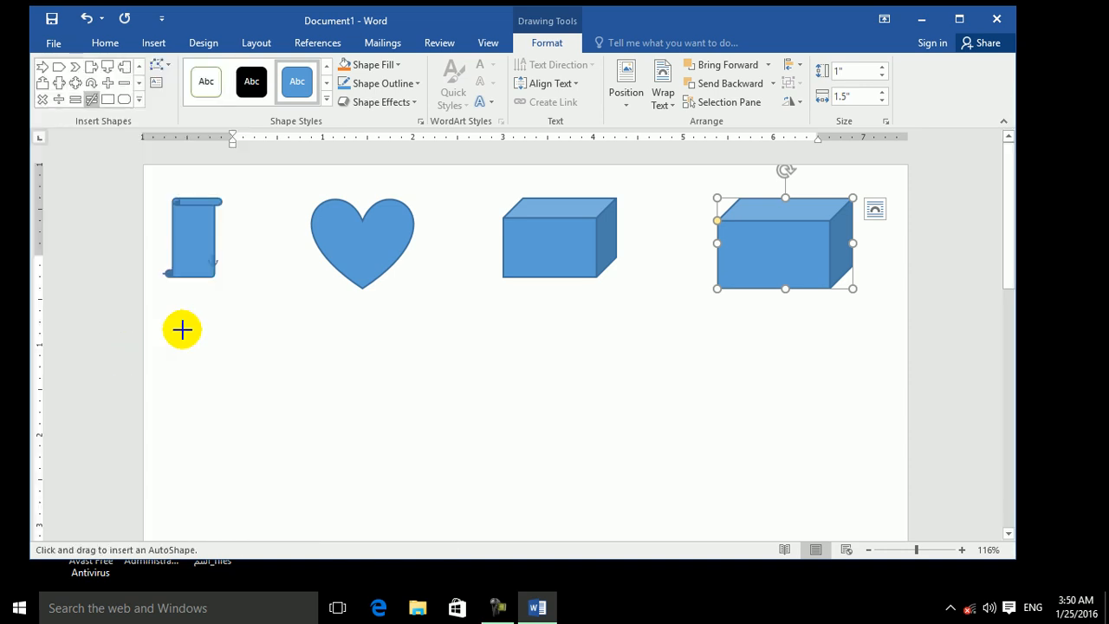
left_click_drag(177, 345, 323, 457)
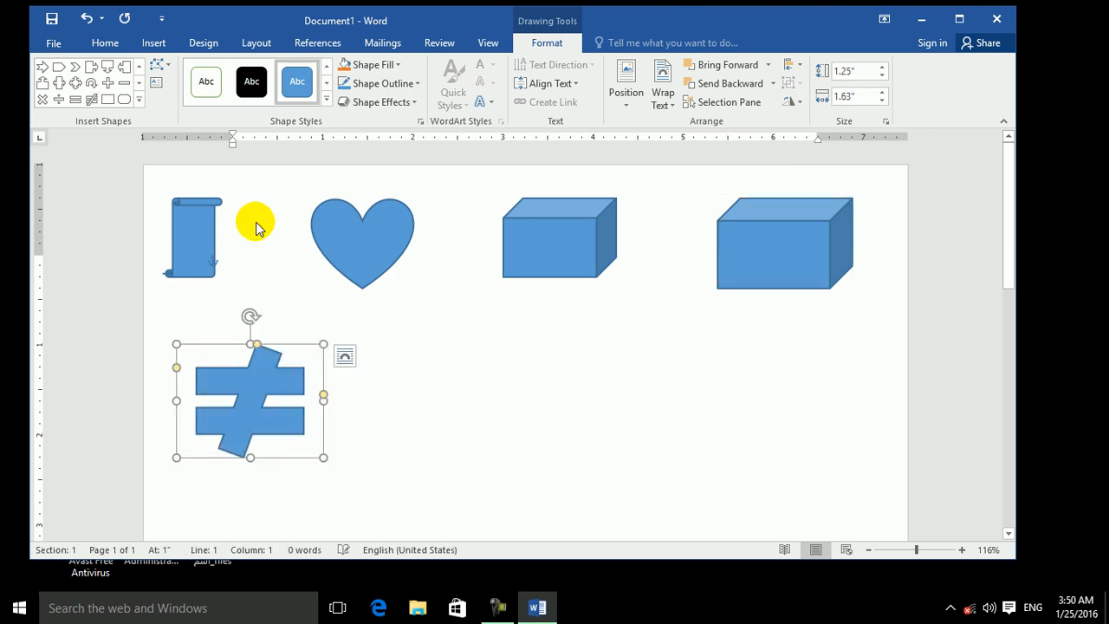
Change the not-equal shape below the scroll into a smiley face.
left_click(161, 65)
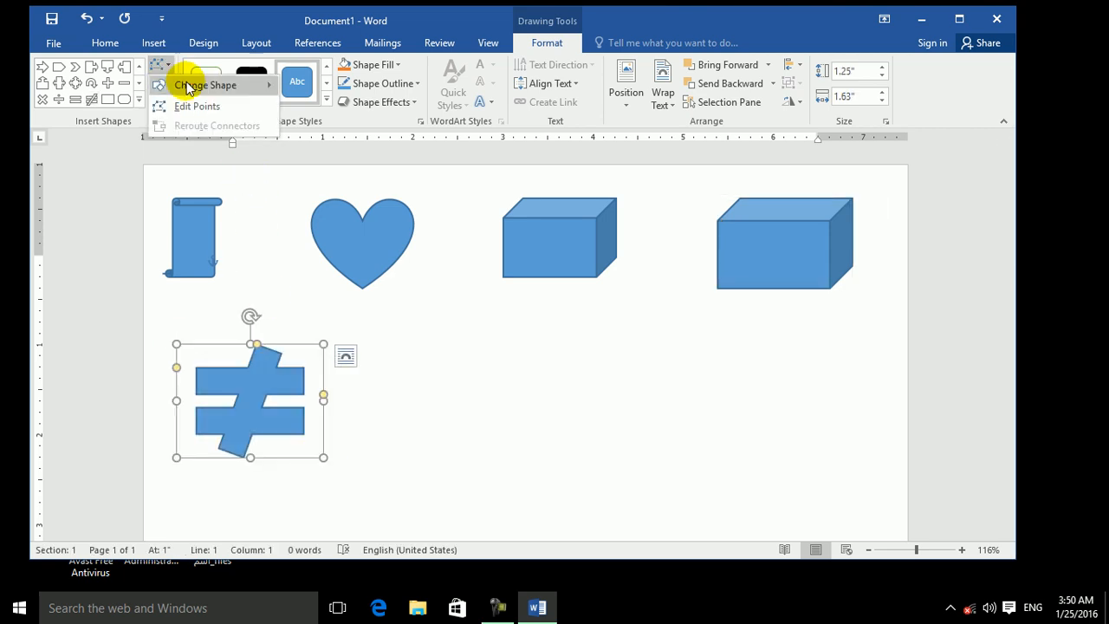
mouse_move(194, 93)
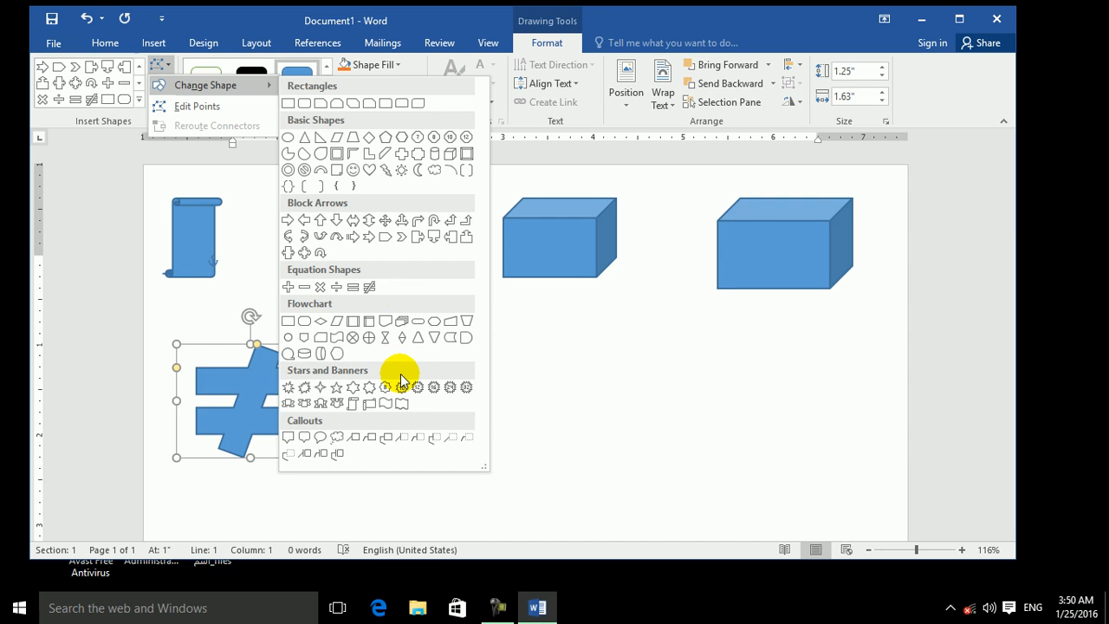
left_click(353, 171)
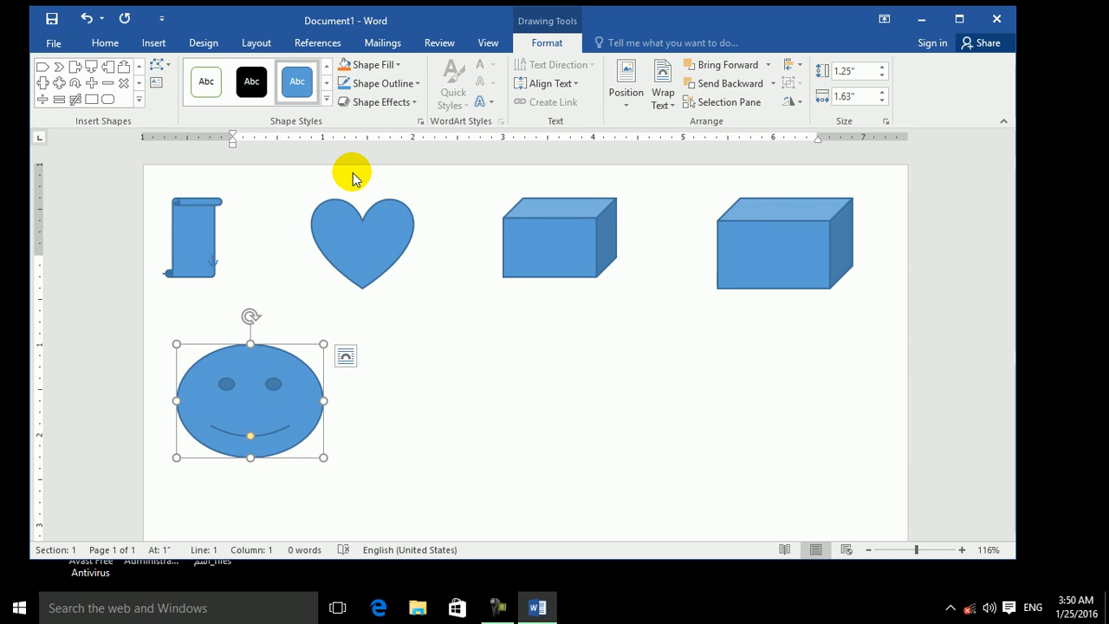
Edit the smiley face's points, pulling its outlines outward to the right, stretching the right eye and moving both mouth ends down and left.
left_click(173, 65)
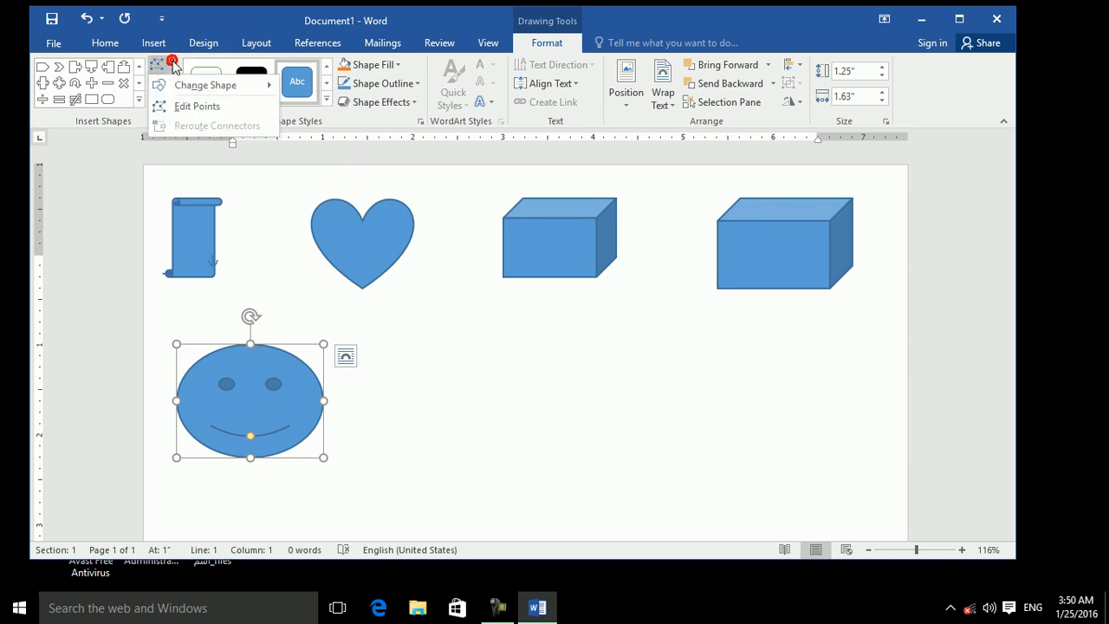
left_click(199, 108)
left_click_drag(286, 354, 436, 332)
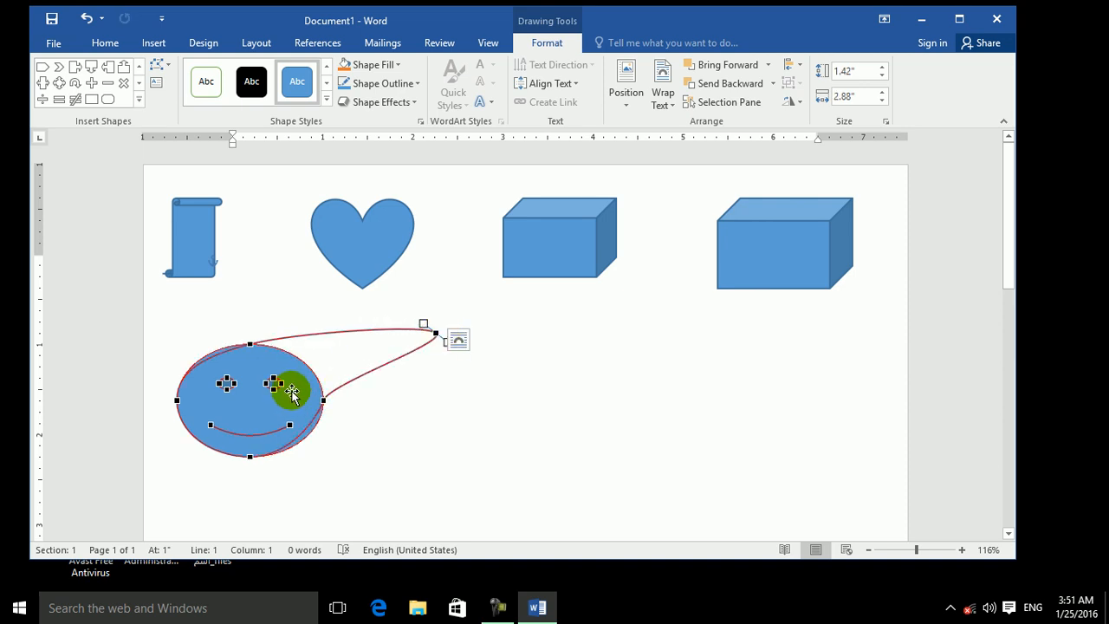
left_click_drag(277, 383, 367, 345)
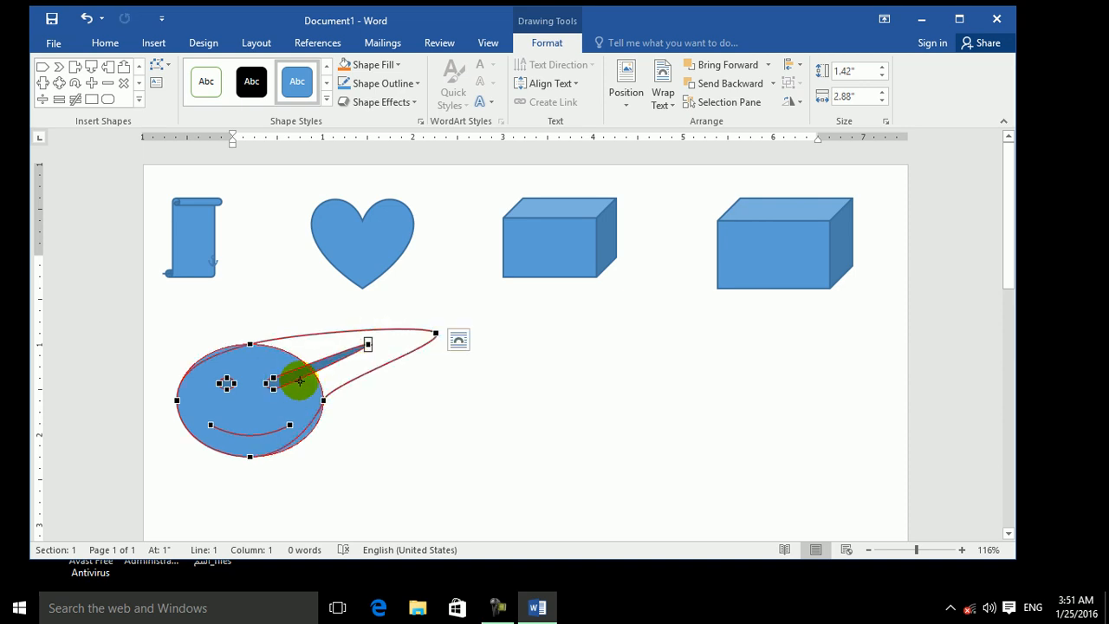
left_click_drag(291, 354, 357, 276)
left_click_drag(305, 425, 425, 468)
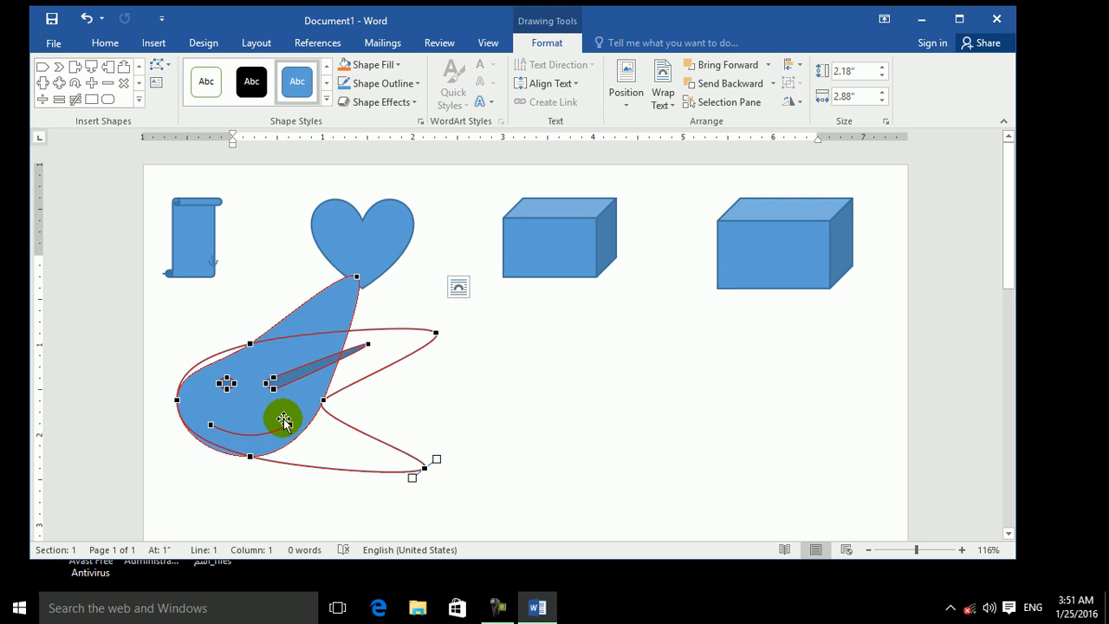
left_click_drag(289, 423, 188, 468)
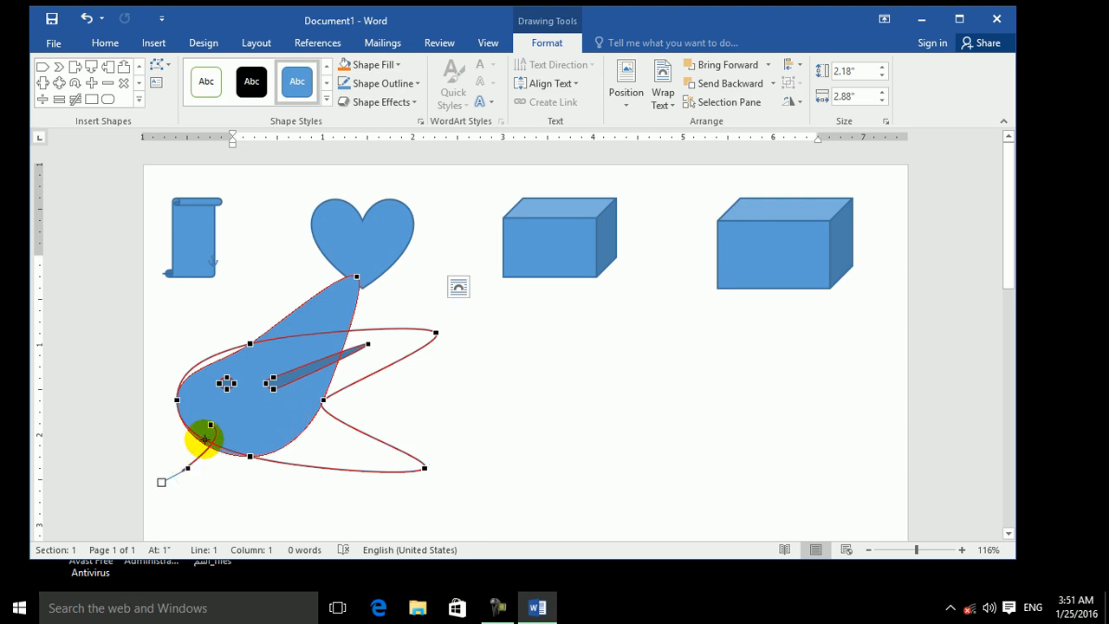
left_click_drag(211, 426, 165, 446)
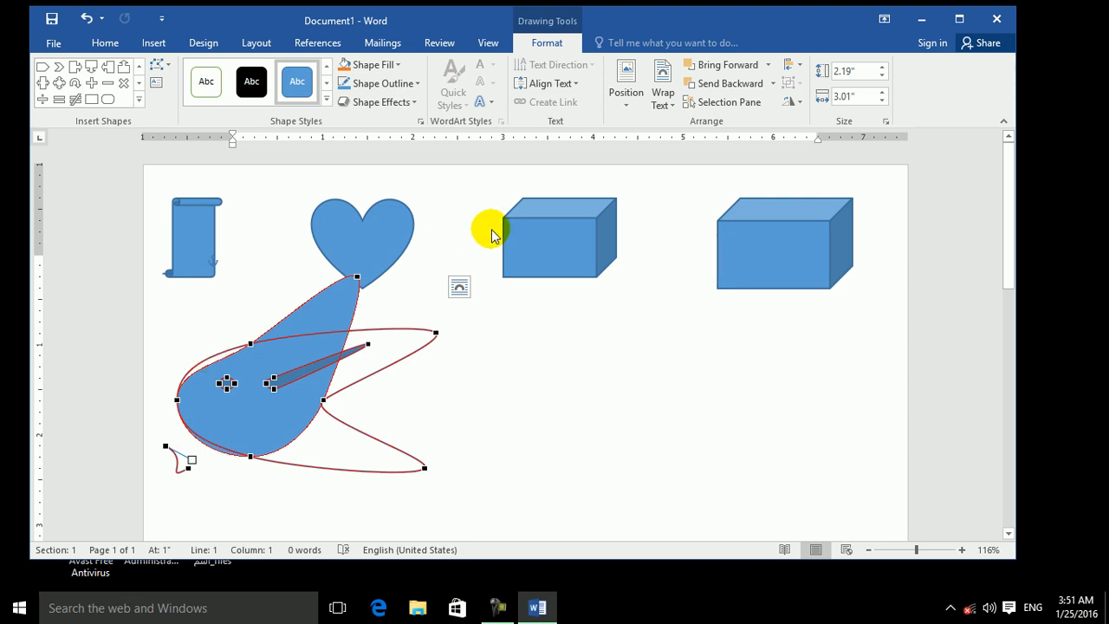
Move the heart from the top row to the empty area below the two cubes.
mouse_move(404, 227)
left_mouse_down()
mouse_move(659, 367)
mouse_move(671, 397)
left_mouse_up()
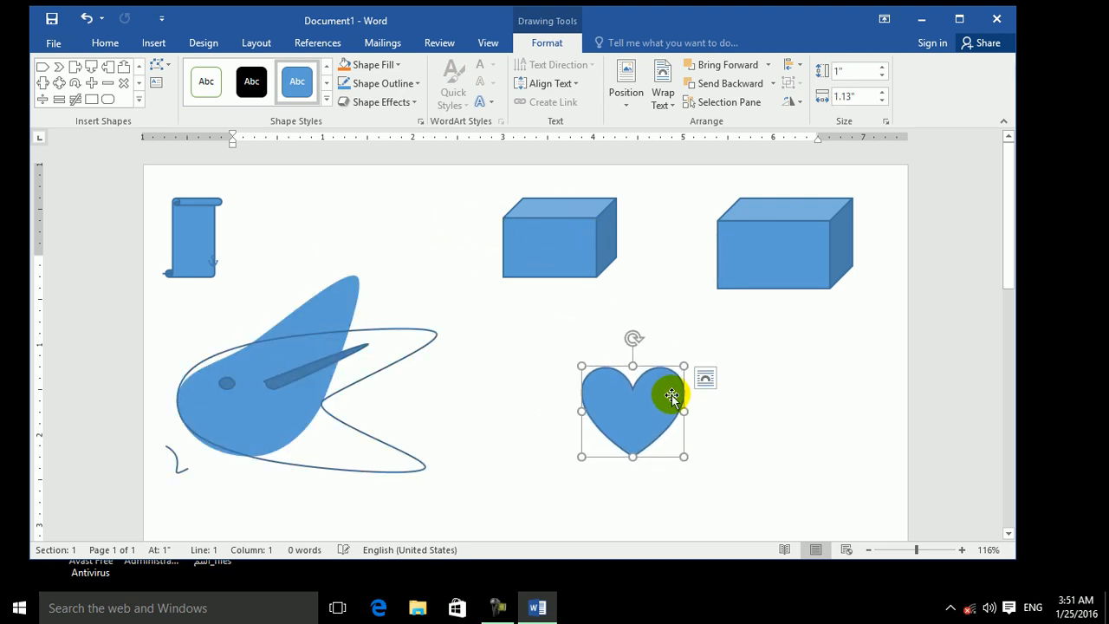
Edit the heart's points, pulling its lobes, sides and top notch outward into a wide blob and denting the upper edge inward.
left_click(163, 64)
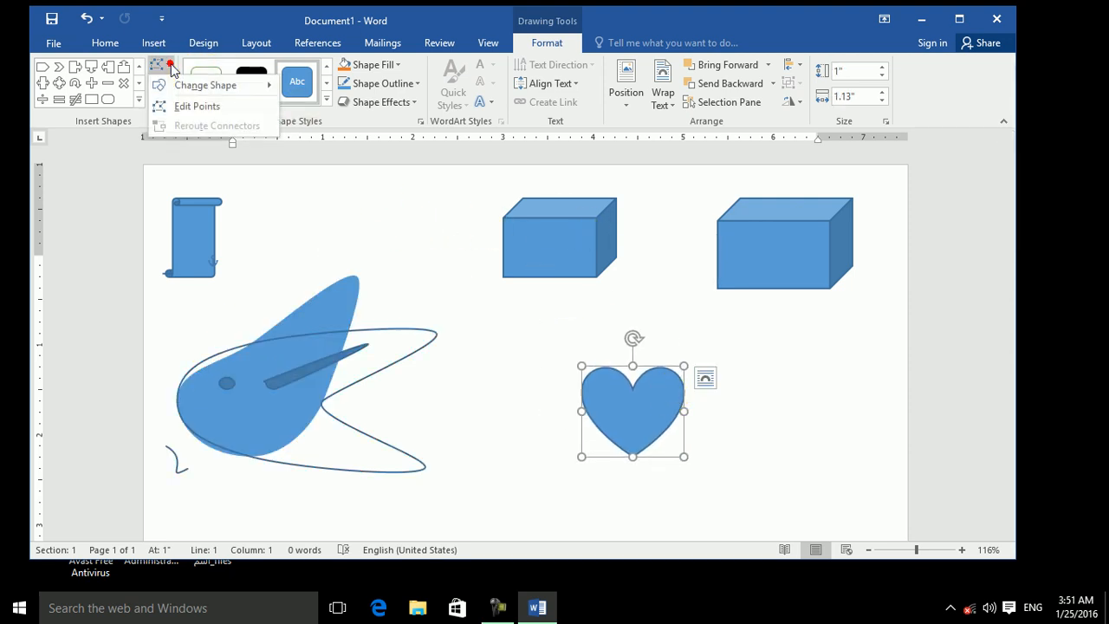
left_click(191, 107)
left_click_drag(659, 369, 706, 345)
left_click_drag(675, 396, 741, 456)
left_click_drag(608, 434, 526, 456)
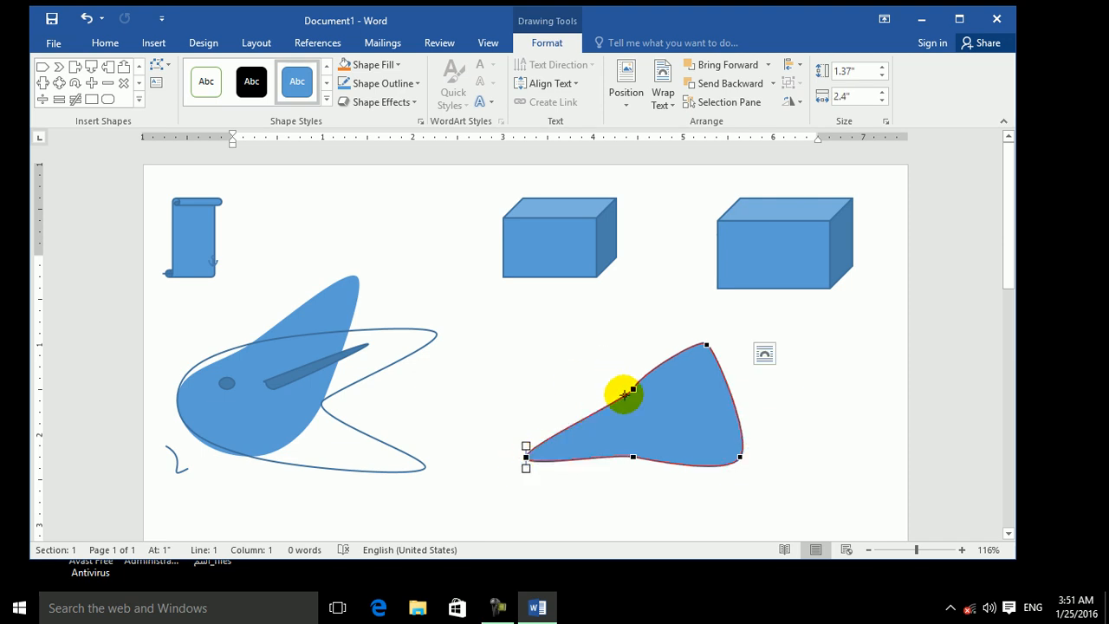
left_click_drag(633, 391, 485, 332)
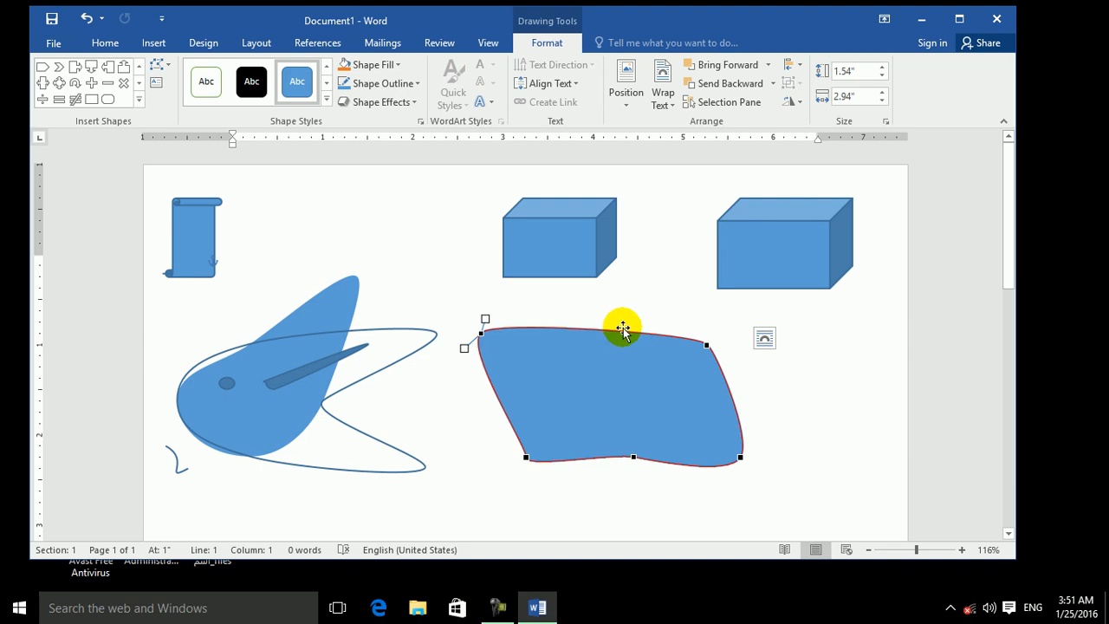
left_click_drag(621, 330, 597, 358)
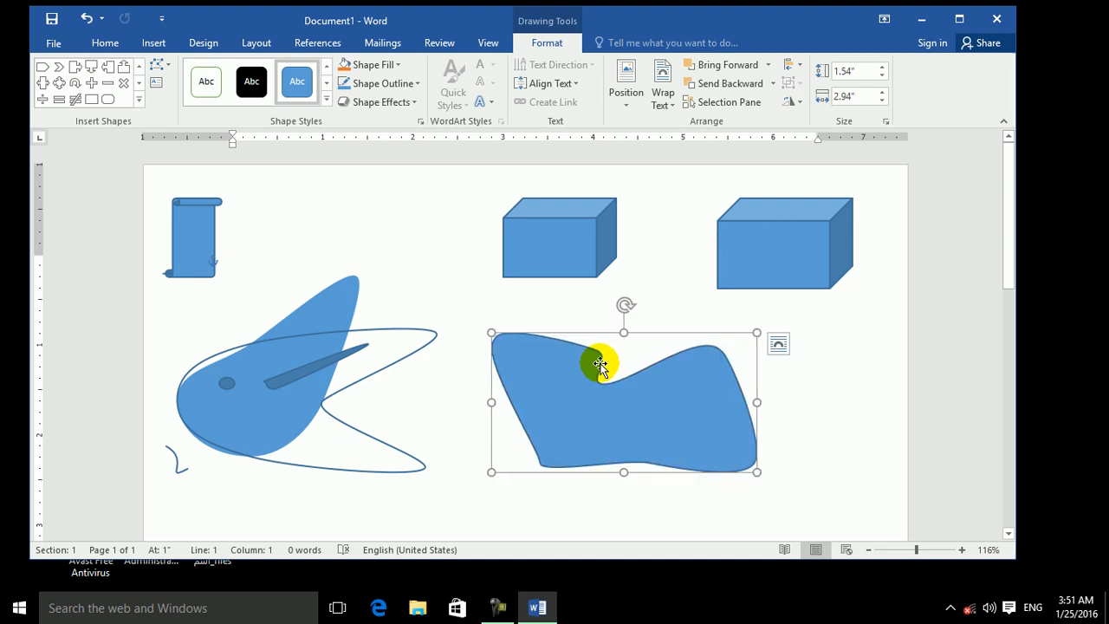
Edit the reshaped heart's points again, pulling the point at the upper-edge notch up and right into a narrow spike.
left_click(159, 65)
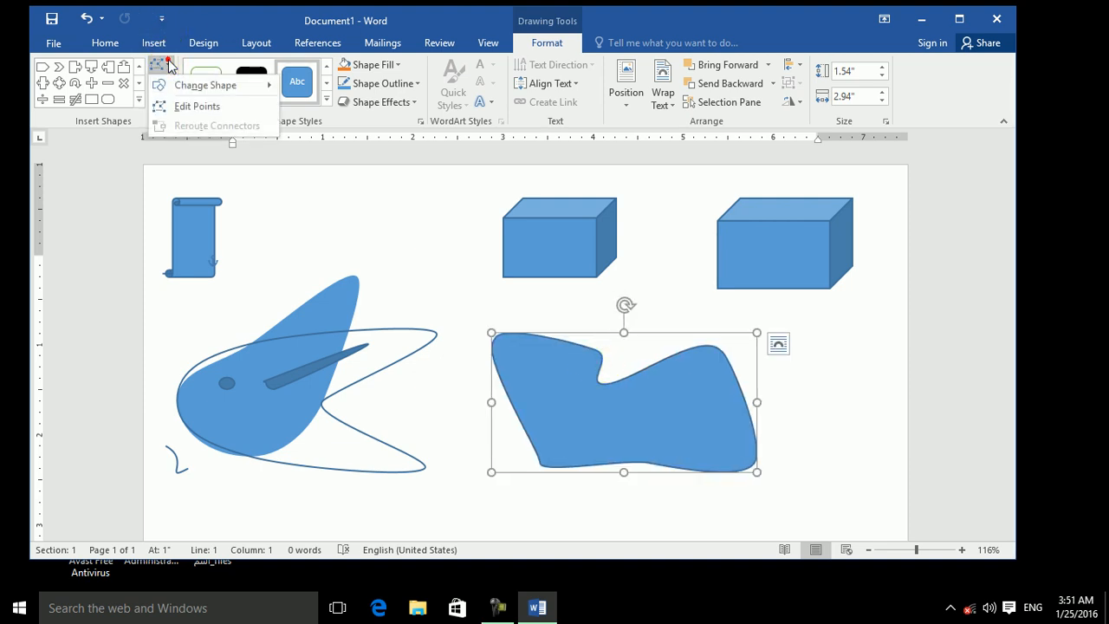
left_click(196, 106)
left_click_drag(600, 362, 693, 334)
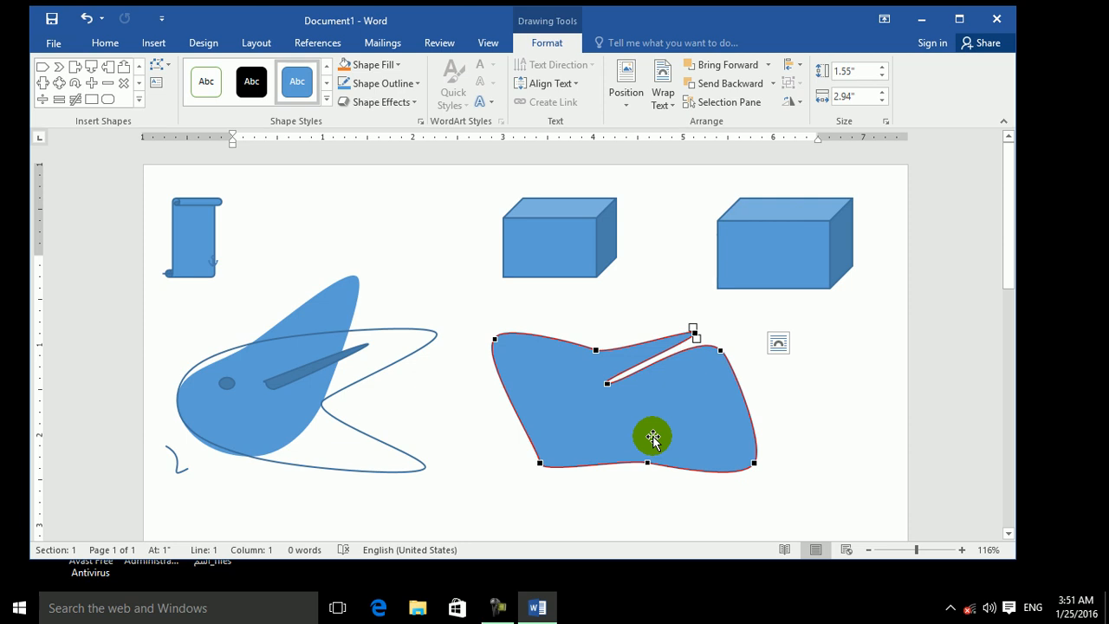
Delete the reshaped heart, the distorted smiley face and the scroll shape from the page.
key("Delete")
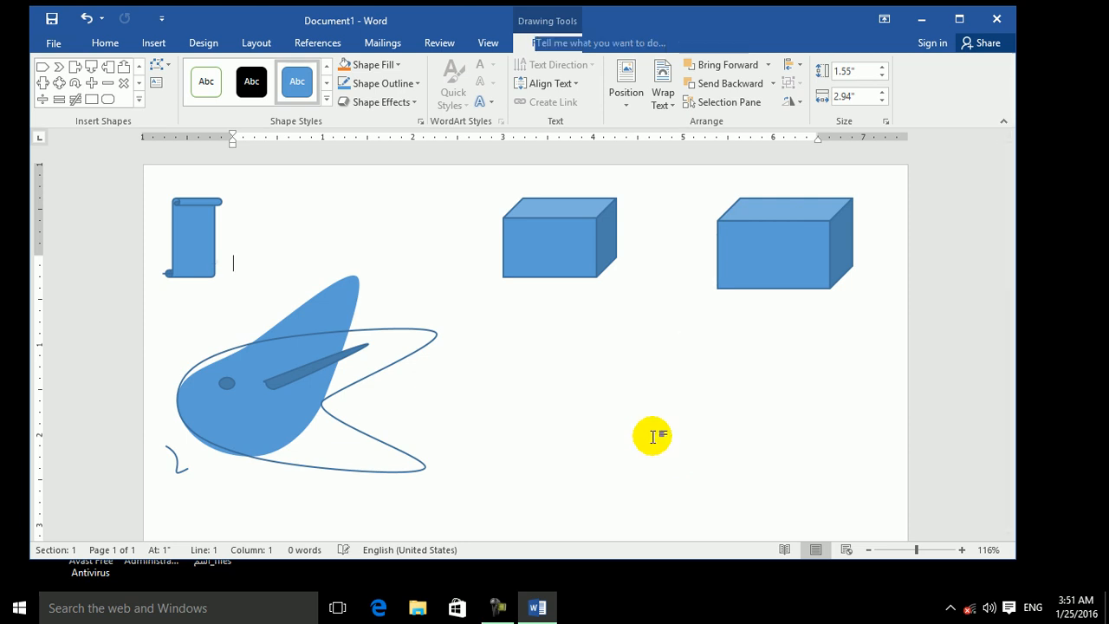
left_click(260, 390)
left_click(261, 392)
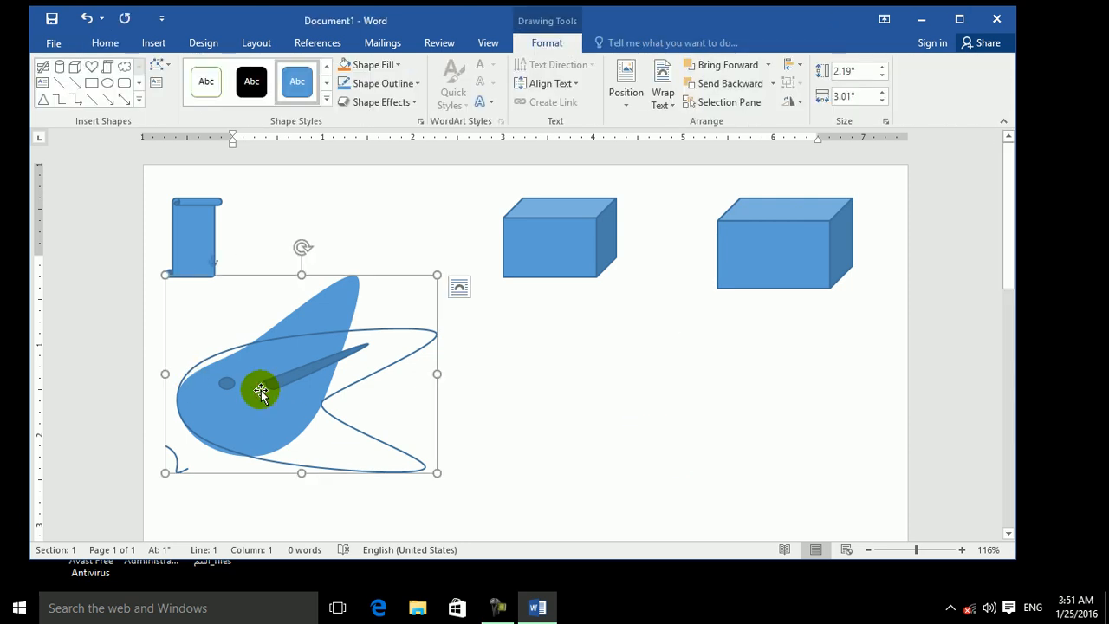
key("Delete")
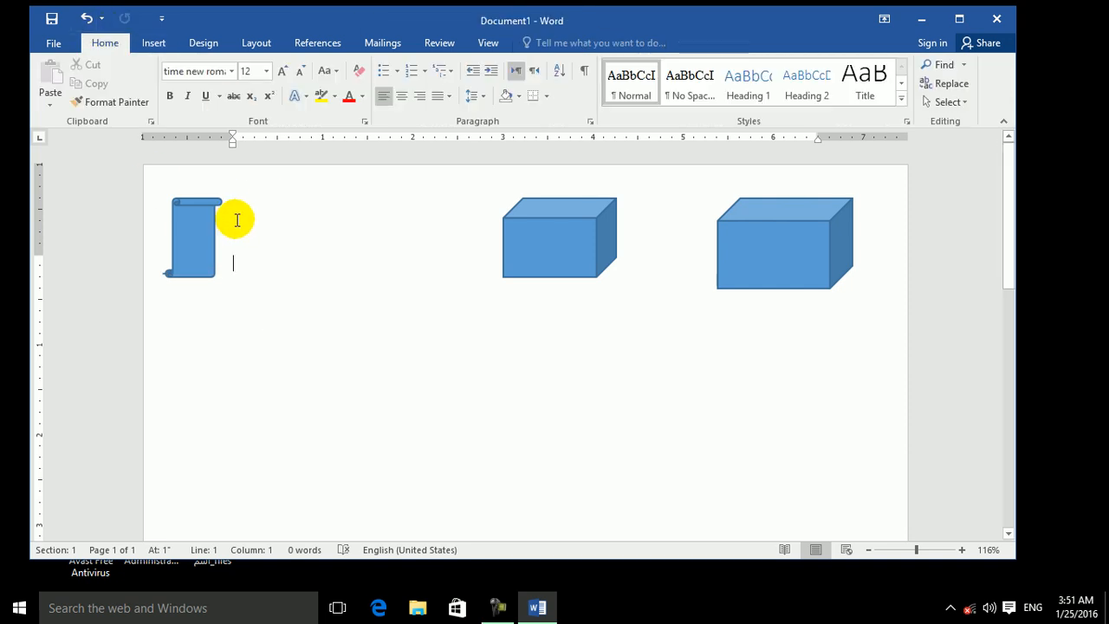
left_click(203, 240)
left_click(160, 66)
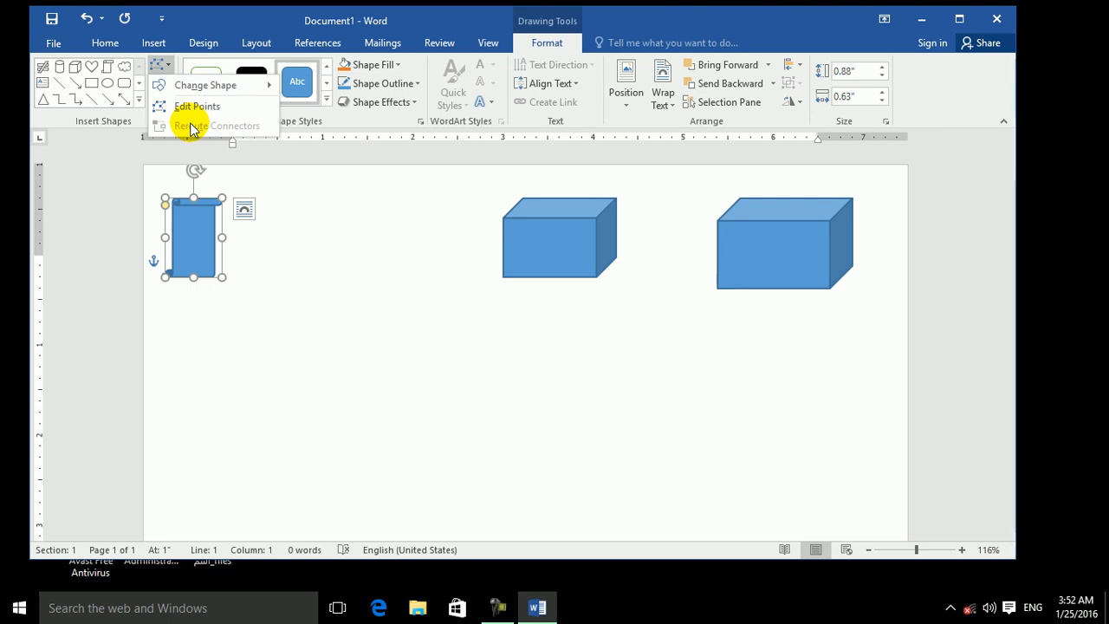
left_click(240, 304)
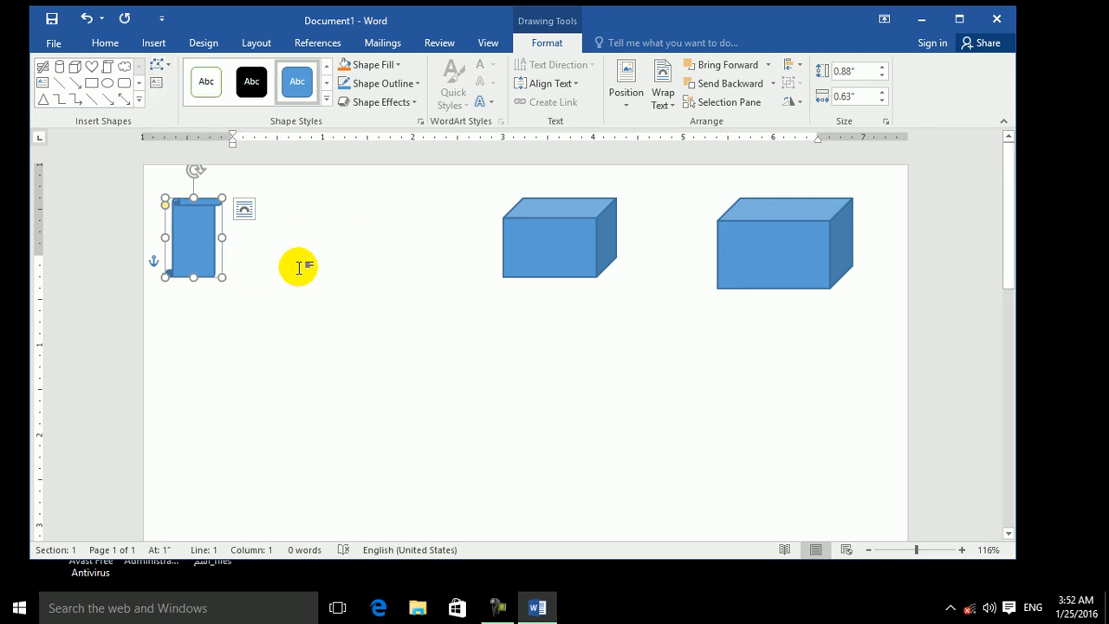
key("Delete")
Enable the advanced editing option that automatically creates a drawing canvas when inserting AutoShapes.
left_click(52, 42)
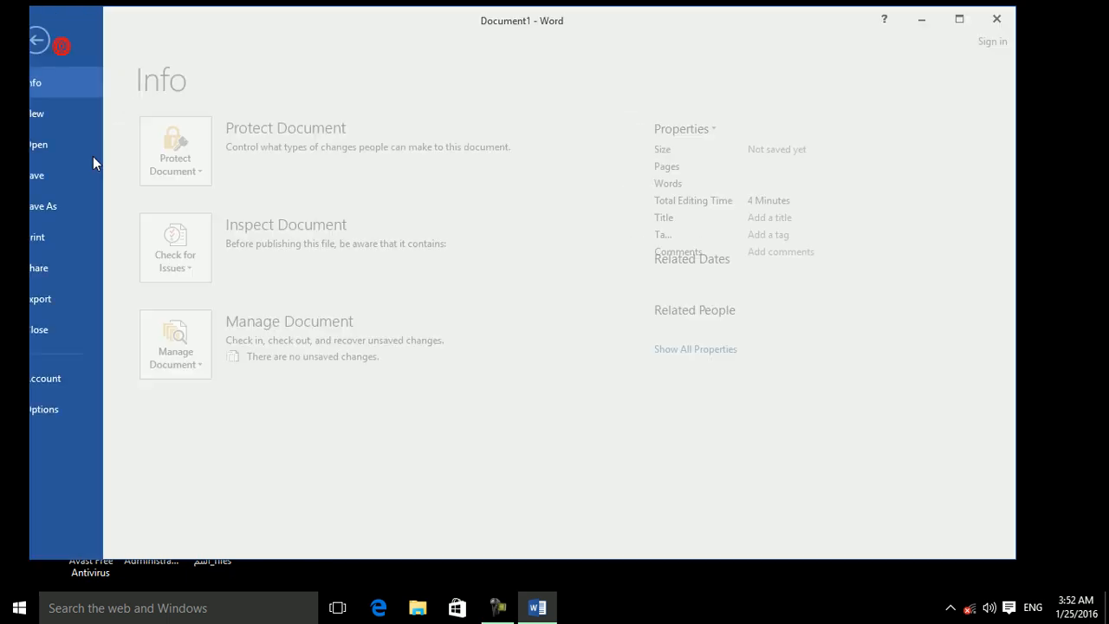
left_click(92, 402)
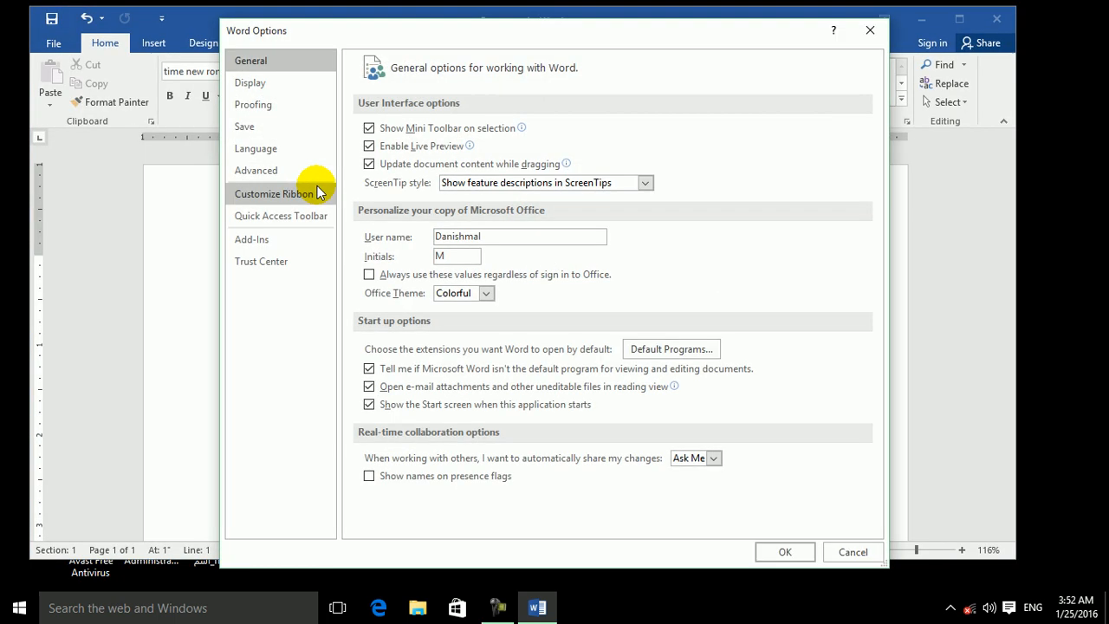
left_click(268, 170)
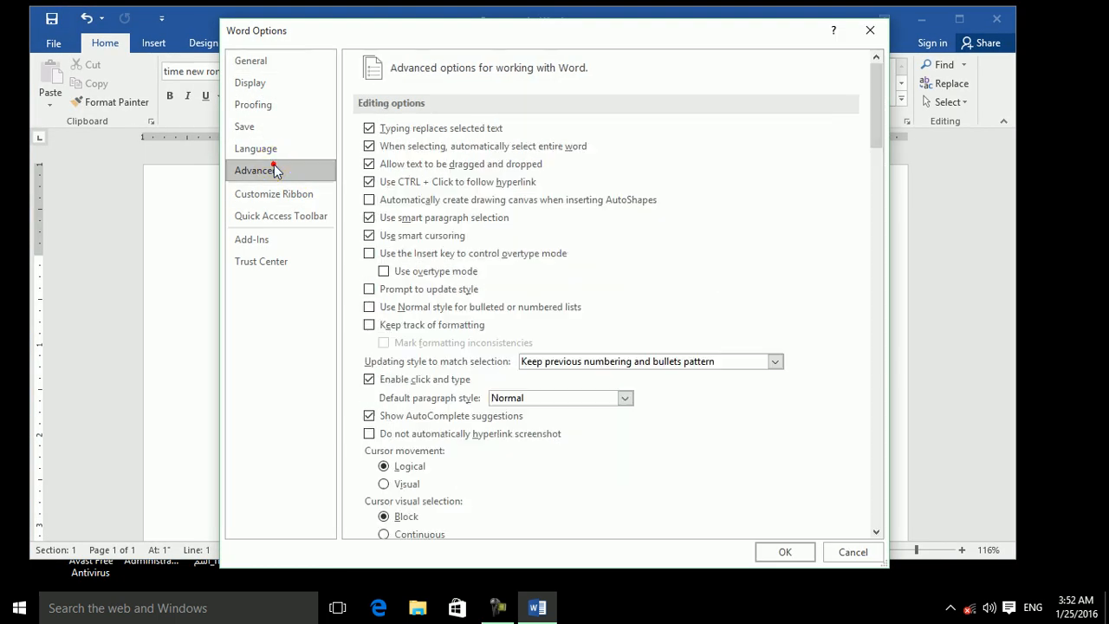
left_click(389, 206)
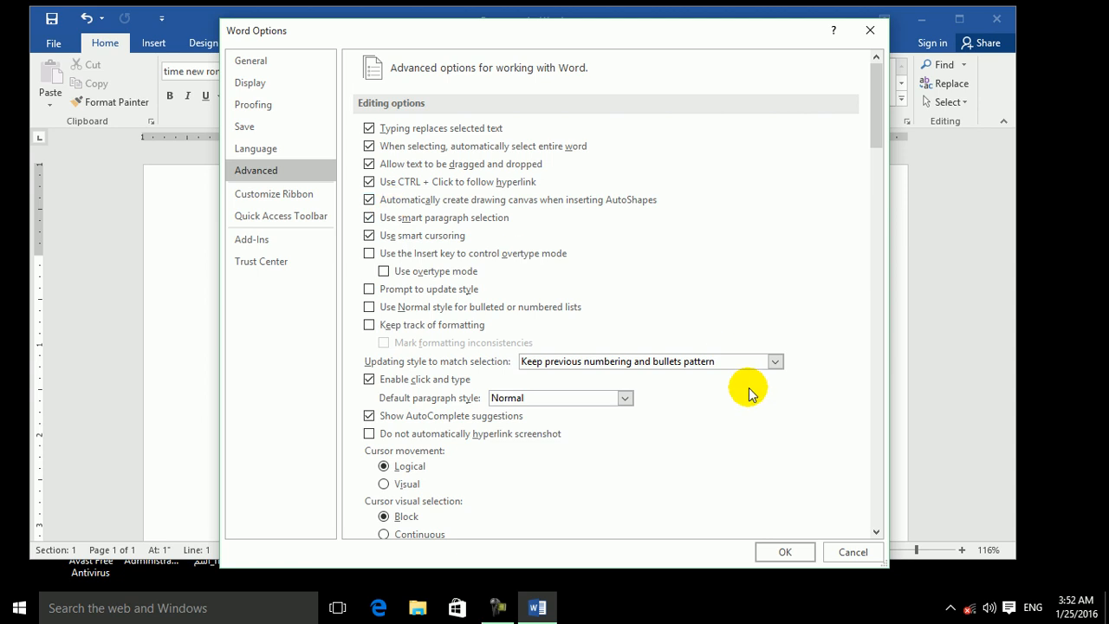
left_click(786, 551)
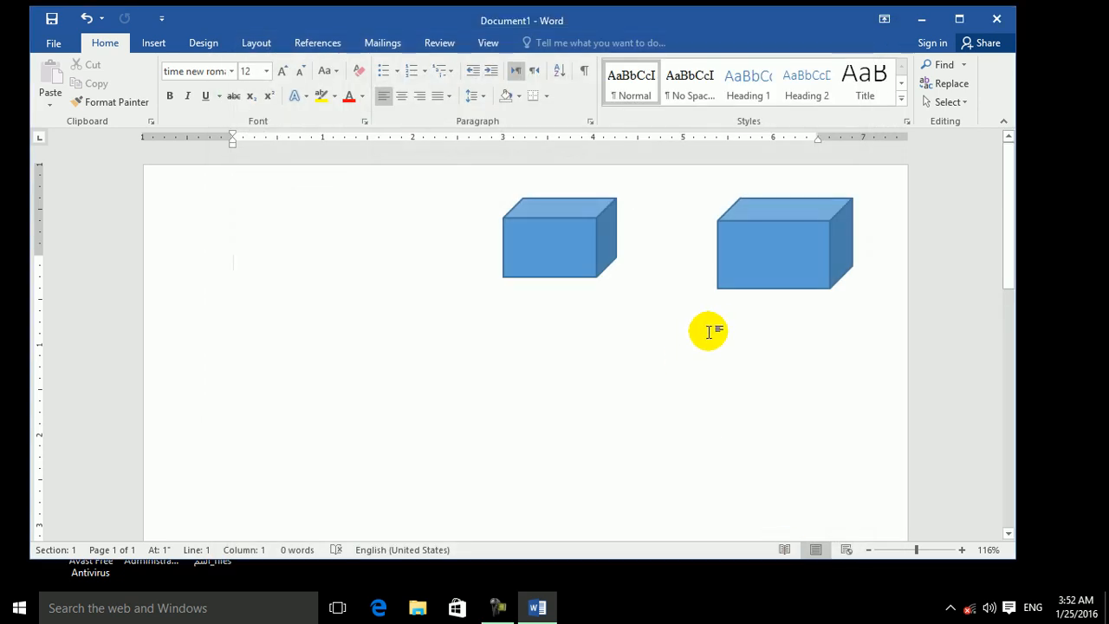
Delete both cubes so the page is empty.
left_click(760, 264)
key("Delete")
left_click(554, 257)
key("Delete")
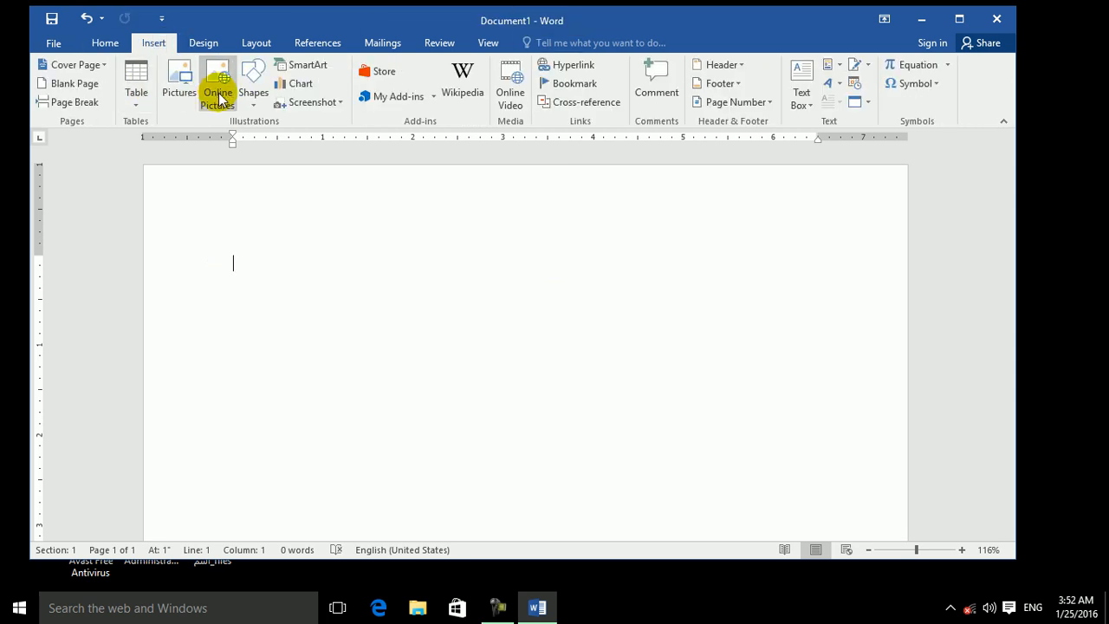
Draw a rectangle about 0.88" high by 1.13" wide at the canvas's left side and place an identical one level with it at the right.
left_click(251, 92)
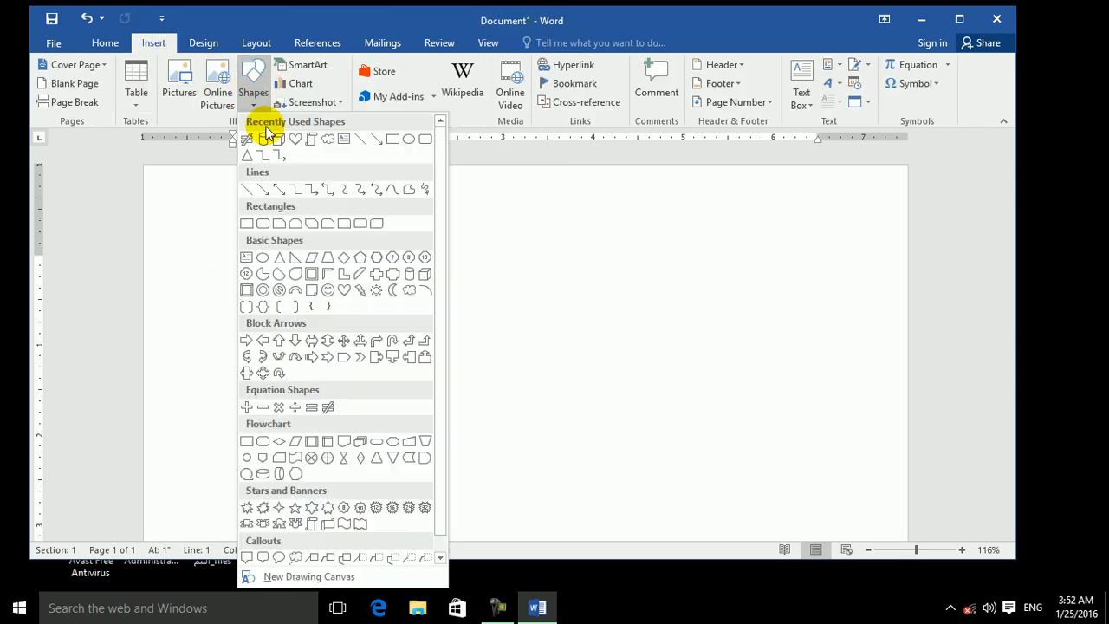
left_click(247, 223)
mouse_move(244, 367)
left_mouse_down()
mouse_move(300, 430)
mouse_move(348, 448)
mouse_move(624, 440)
mouse_move(703, 422)
left_mouse_up()
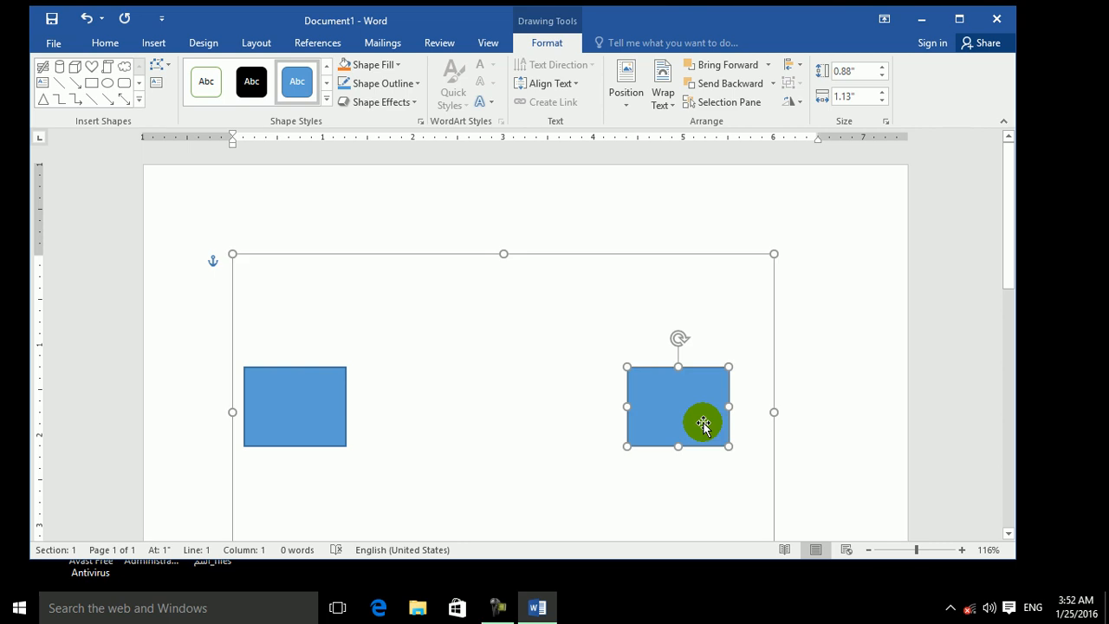
Draw an elbow connector from the left rectangle's top connection point to the right rectangle's top connection point.
left_click(138, 101)
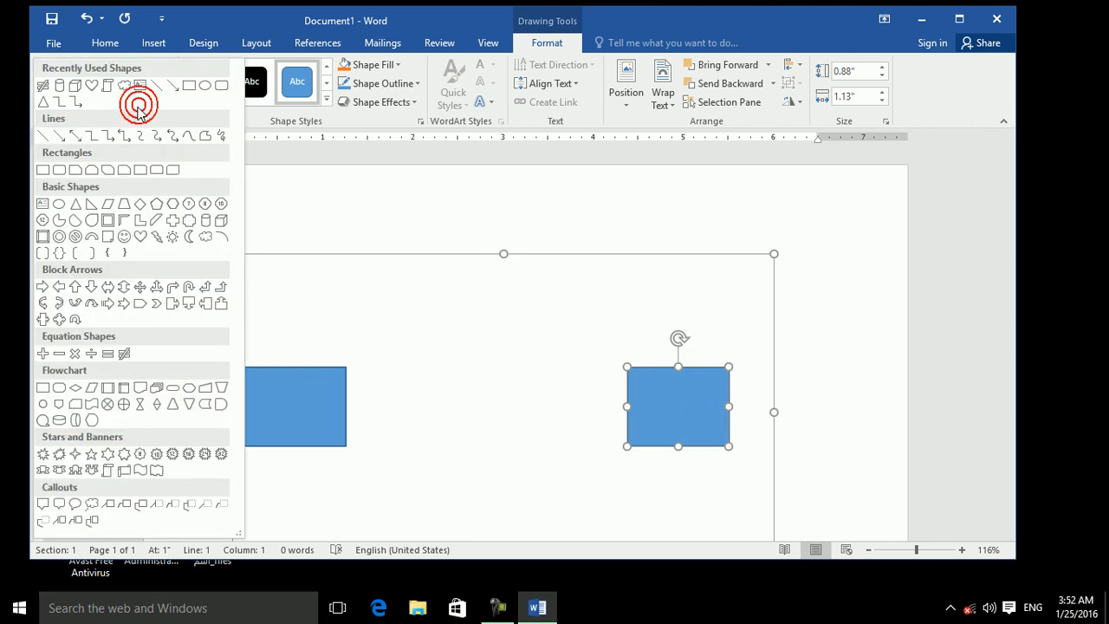
left_click(91, 135)
left_click_drag(293, 366, 678, 366)
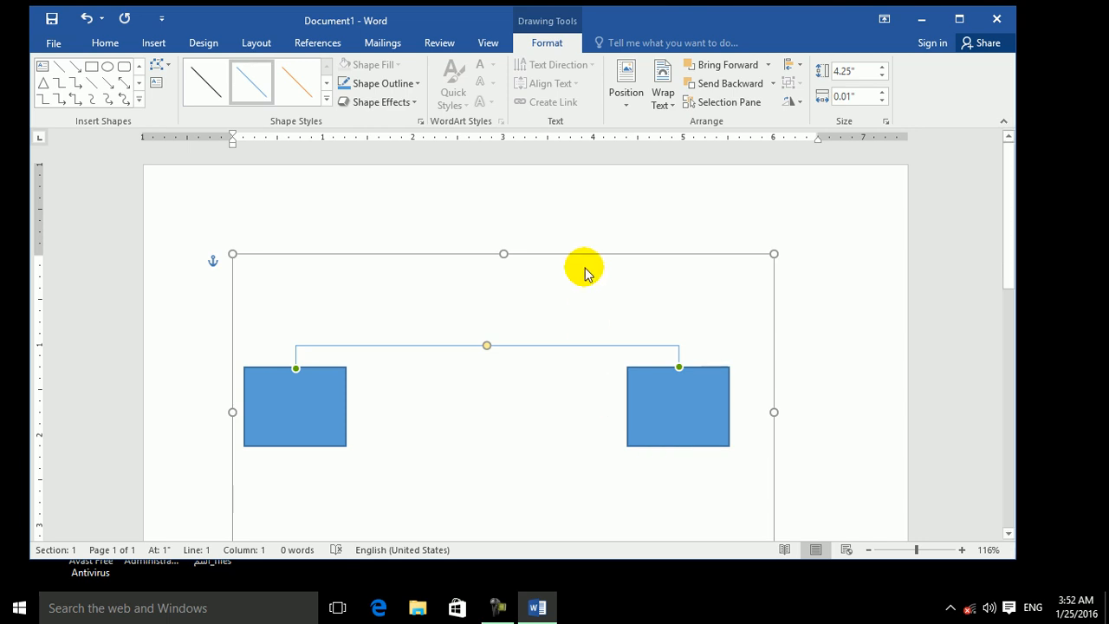
Reroute the connector so it joins the two rectangles by the shortest path between their facing sides.
left_click(169, 64)
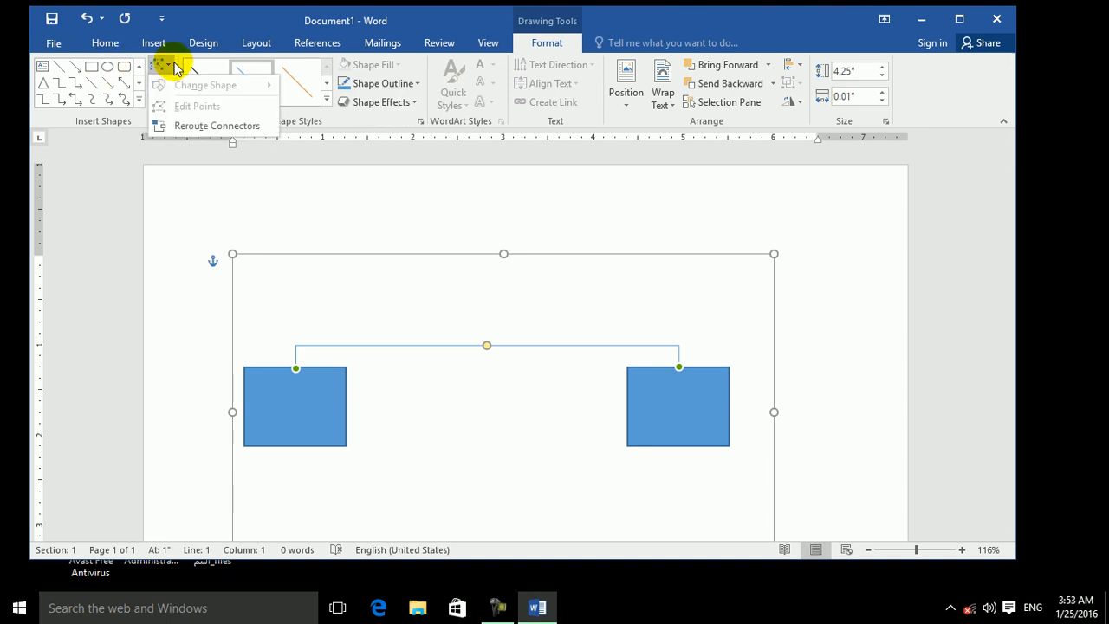
left_click(189, 123)
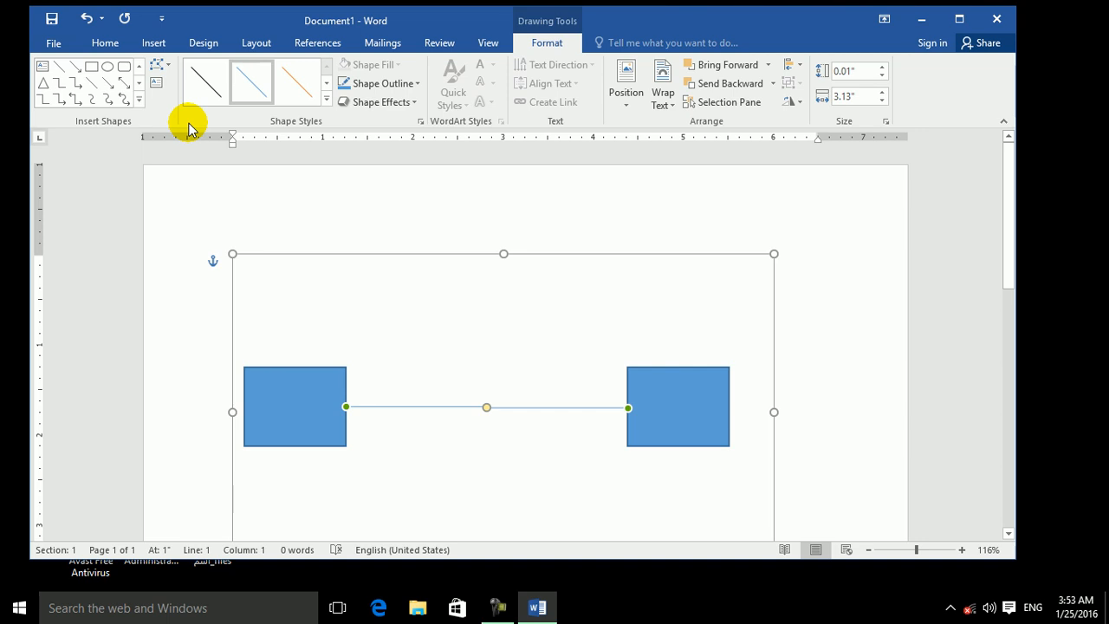
left_click(170, 68)
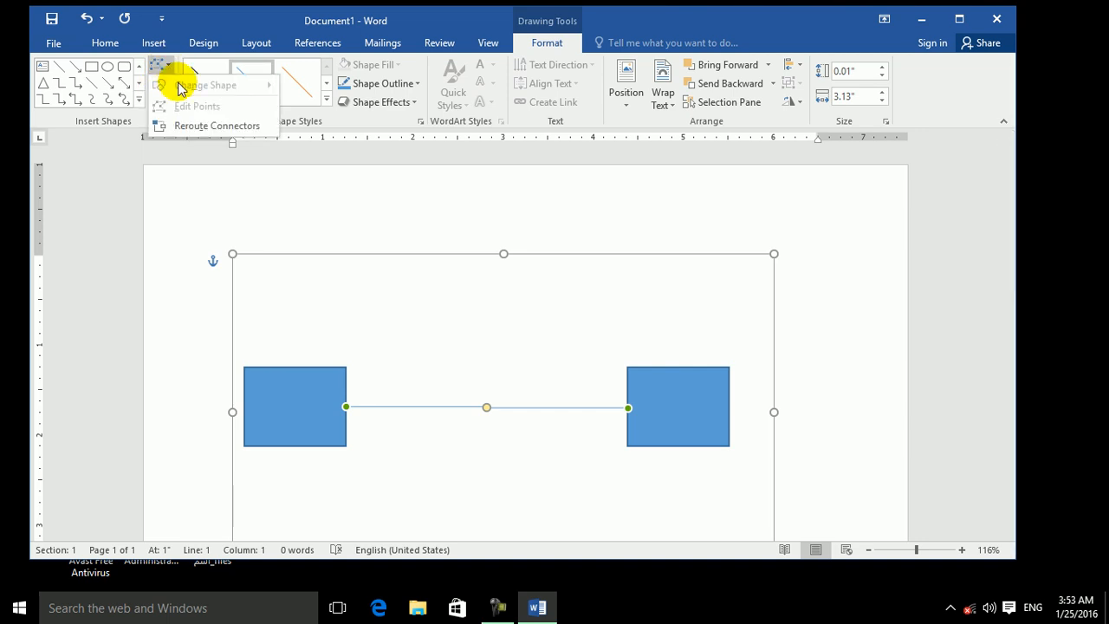
left_click(192, 125)
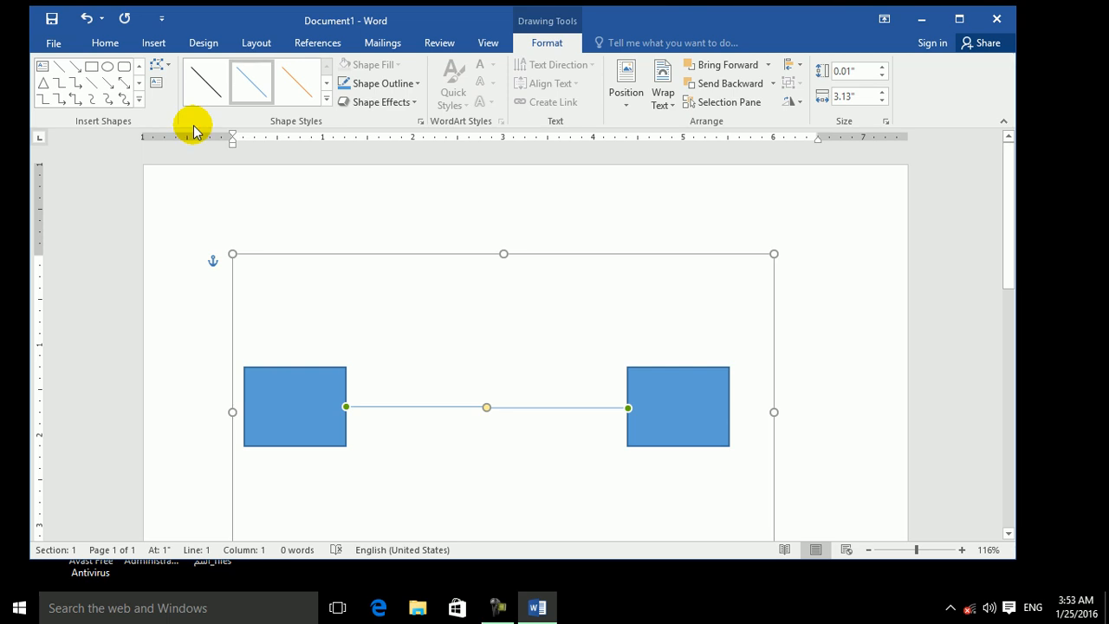
Draw a text box about 0.63" high by 0.75" wide in the page's upper-left corner and enter "male" in it.
left_click(157, 83)
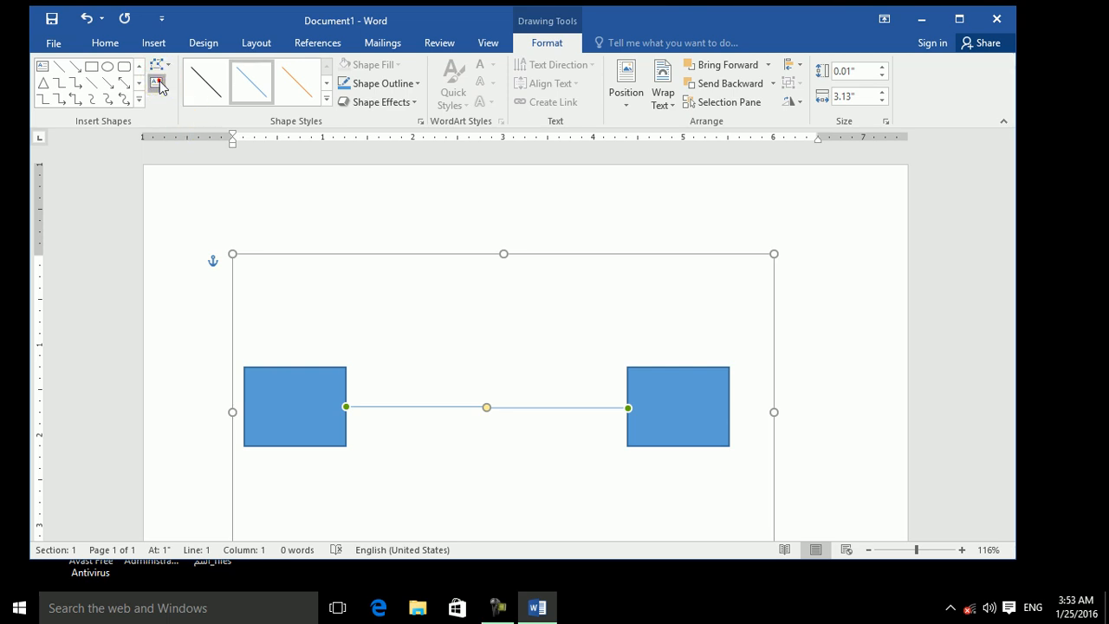
left_click_drag(167, 176, 234, 230)
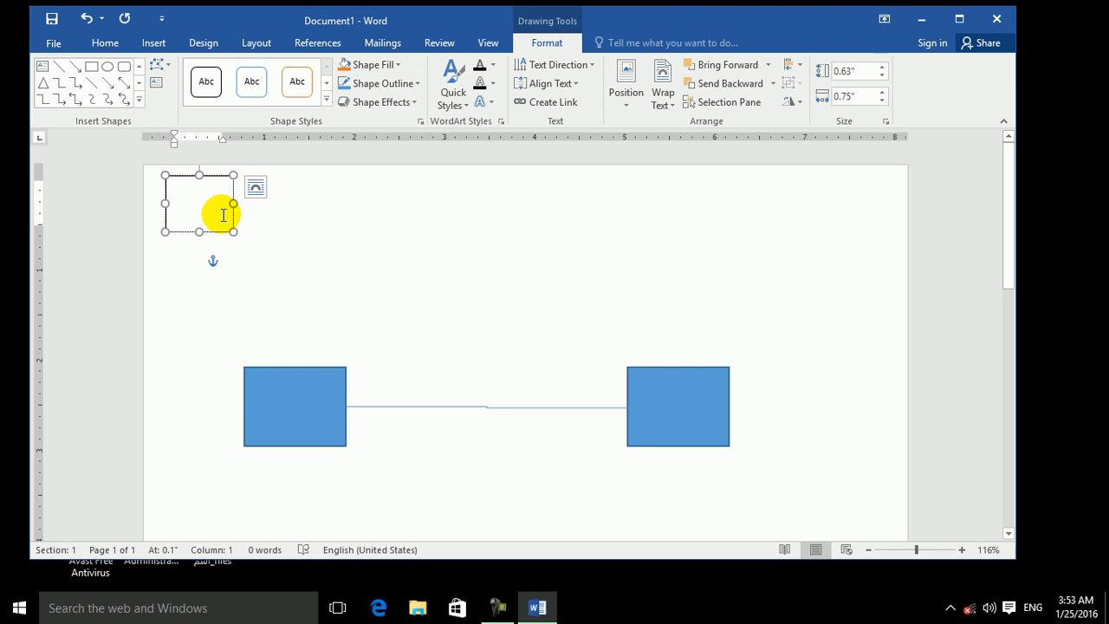
type("male")
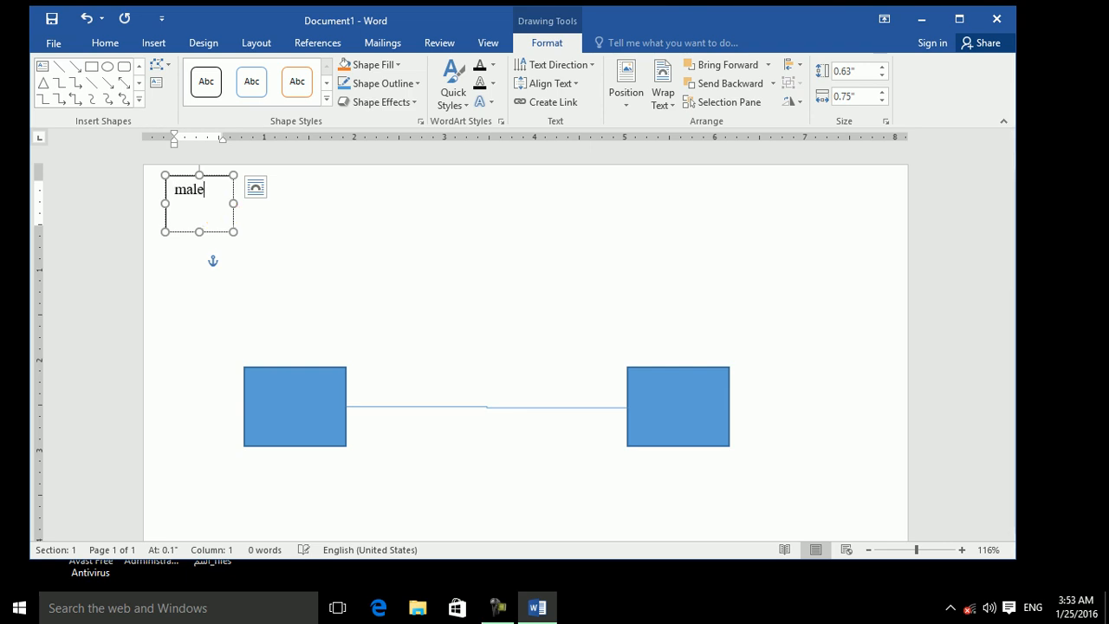
Copy the "male" text box to the page's upper-right corner and change the copy's text to "female".
left_click(221, 178)
key("ctrl+c")
key("ctrl+v")
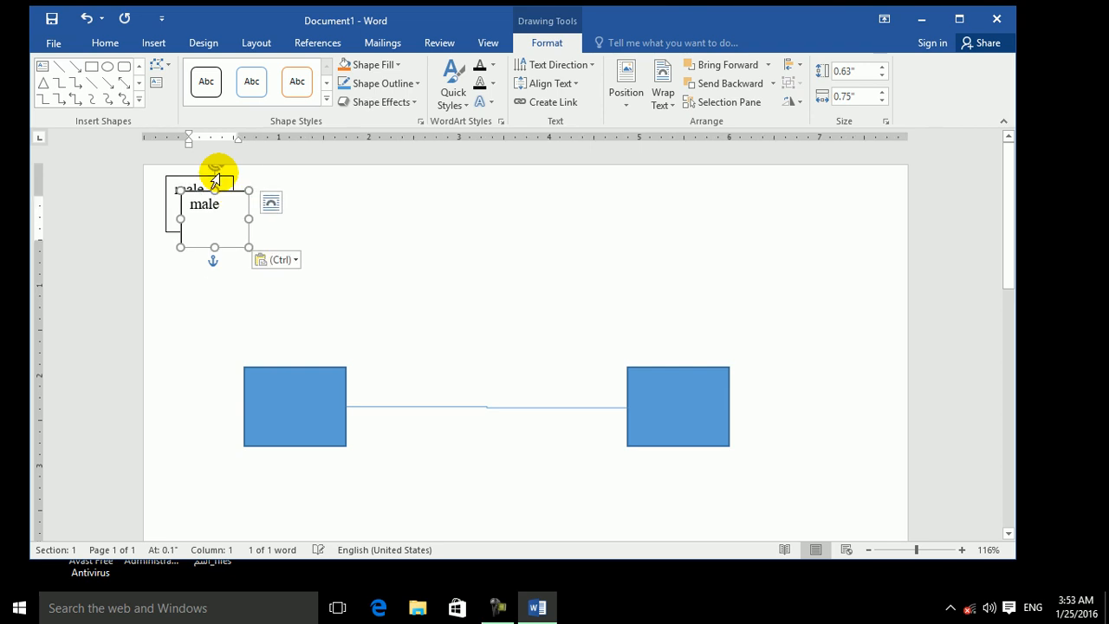
left_click_drag(223, 189, 859, 172)
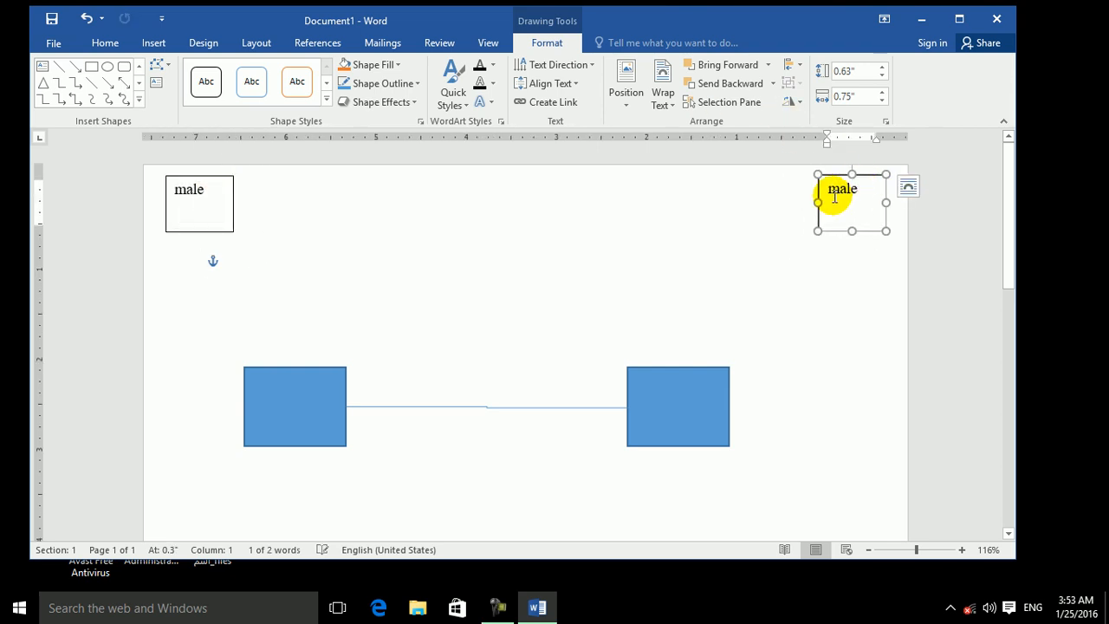
type("fe")
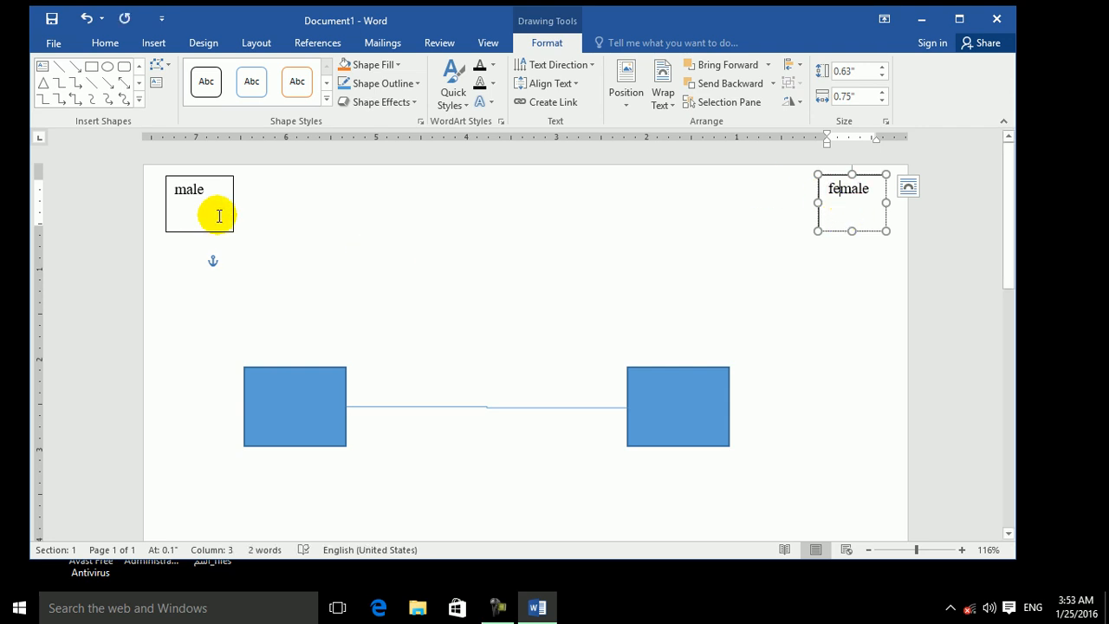
Enlarge the word "female" by one font size step and rotate its text box counterclockwise.
double_click(838, 188)
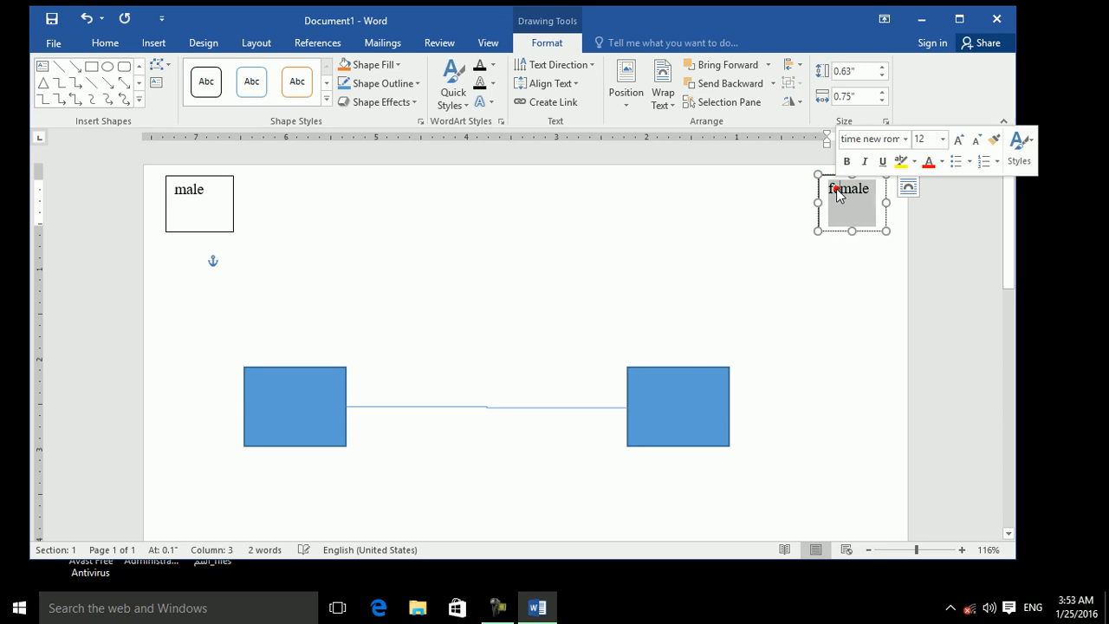
left_click(958, 140)
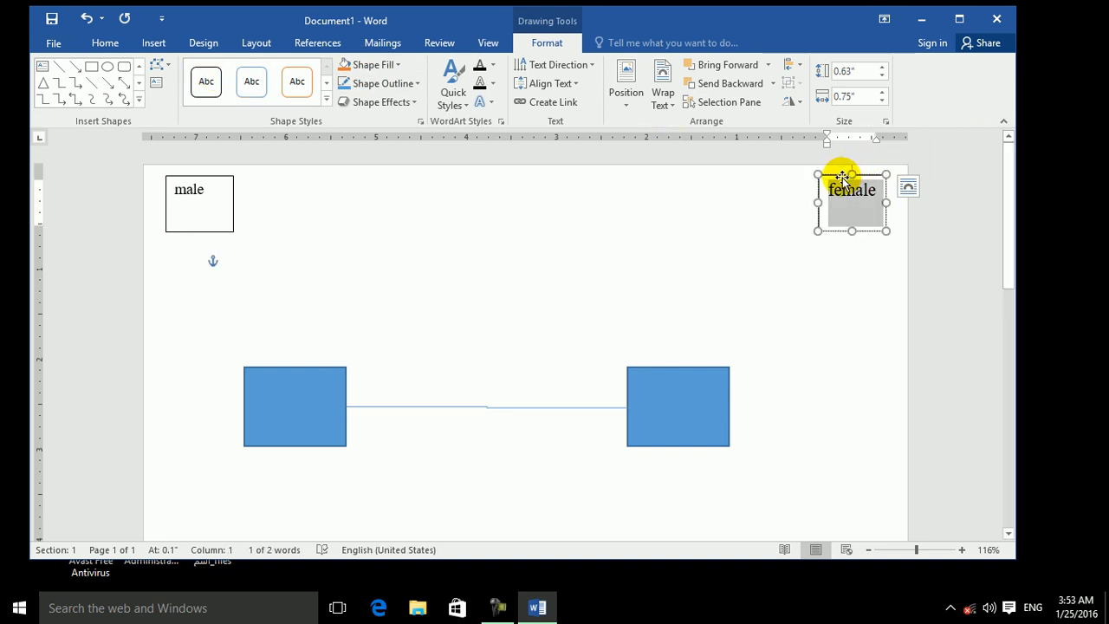
mouse_move(851, 175)
left_mouse_down()
mouse_move(852, 186)
mouse_move(853, 165)
mouse_move(836, 183)
left_mouse_up()
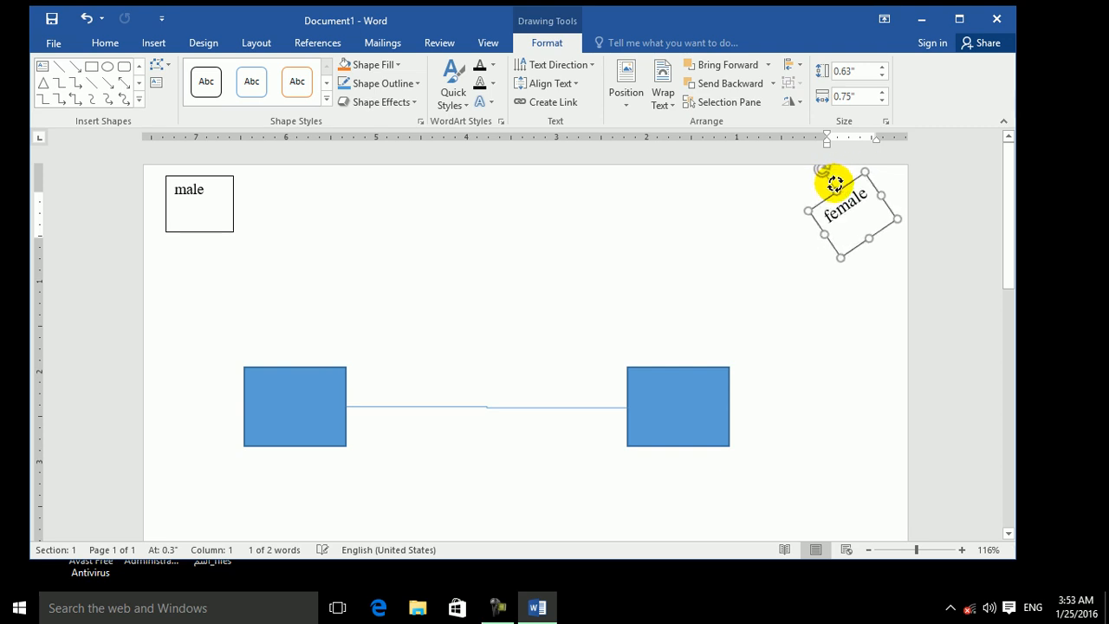
Enlarge the word "male" in the upper-left text box and select the box itself.
left_click(215, 218)
double_click(205, 199)
left_click(324, 154)
left_click(250, 206)
left_click(199, 175)
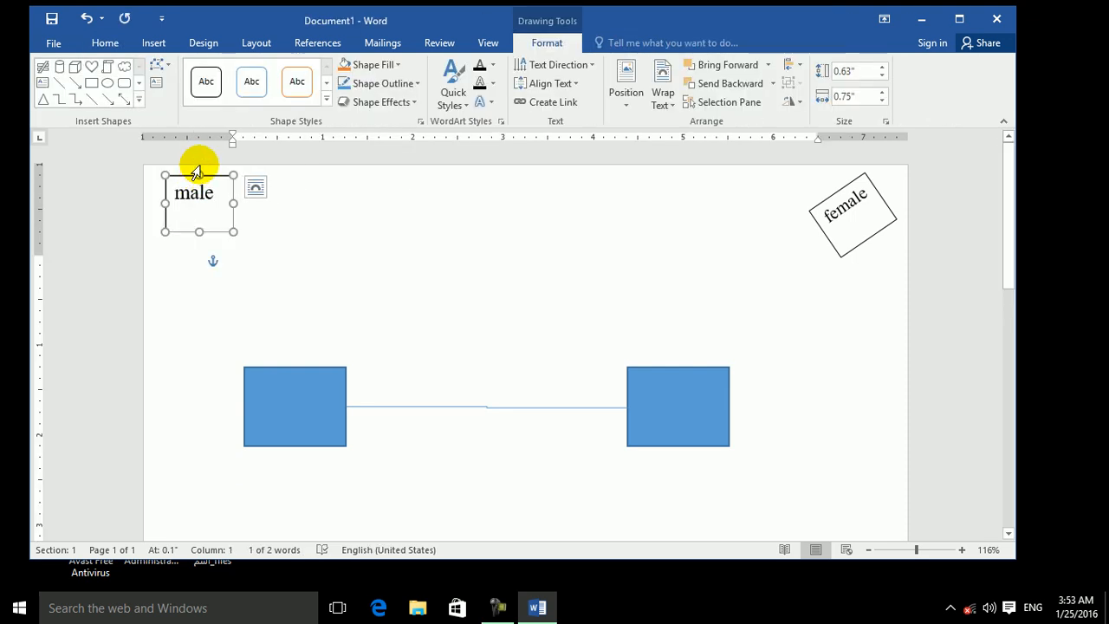
Rotate the "male" text box clockwise so its word slants down toward the page's middle, and deselect it.
left_click_drag(189, 178, 241, 199)
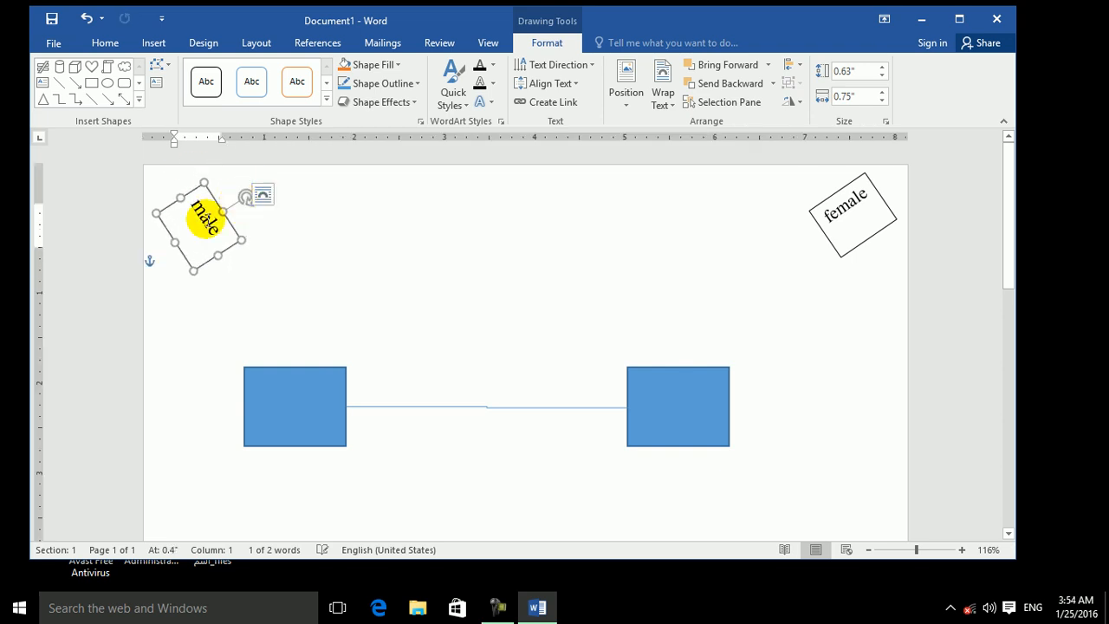
left_click(202, 217)
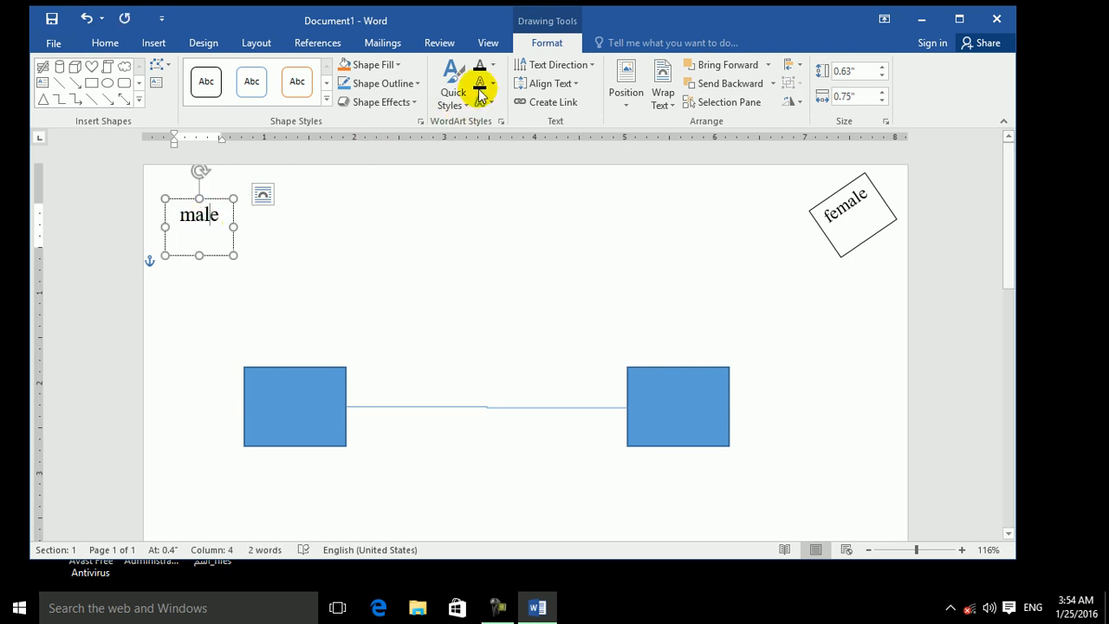
left_click(506, 214)
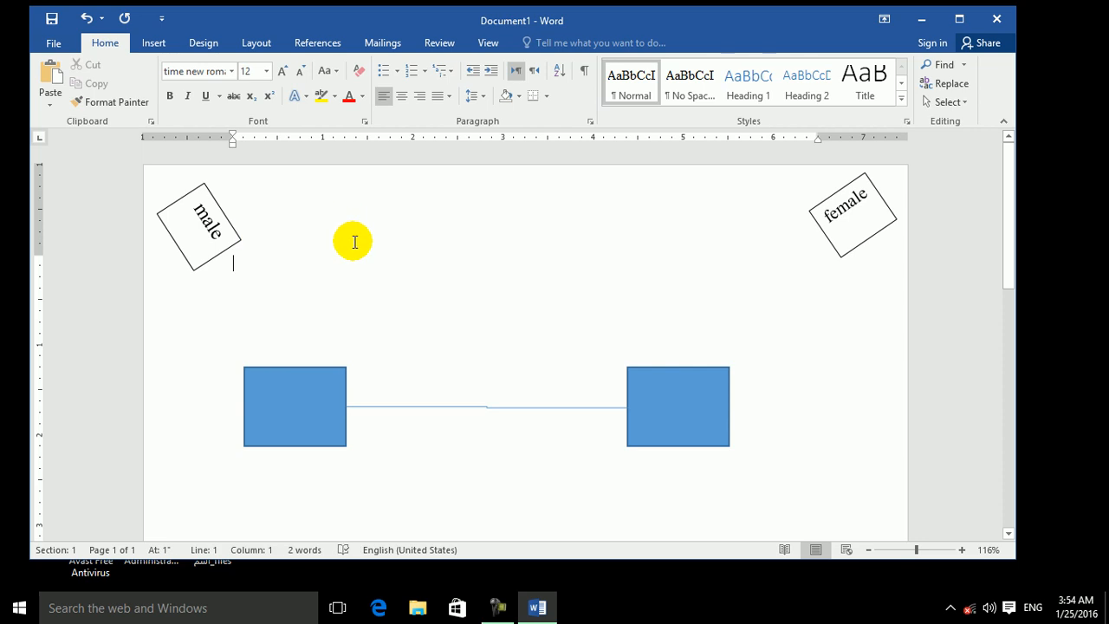
Remove the outlines from the "male" and "female" text boxes.
left_click(181, 194)
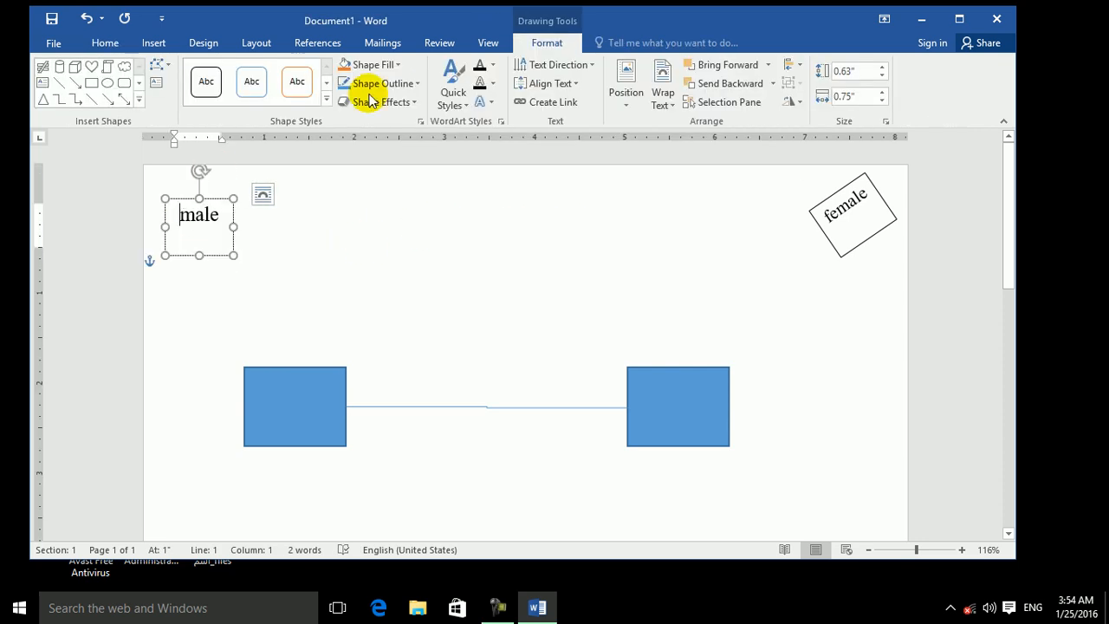
left_click(409, 78)
left_click(386, 225)
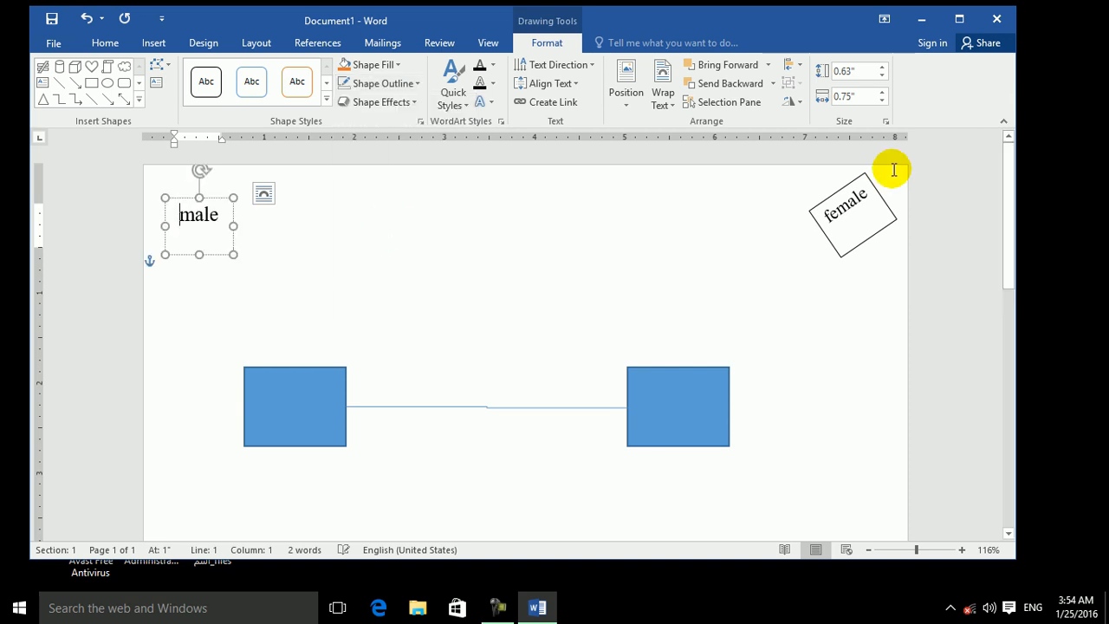
left_click(829, 236)
left_click(399, 83)
left_click(373, 229)
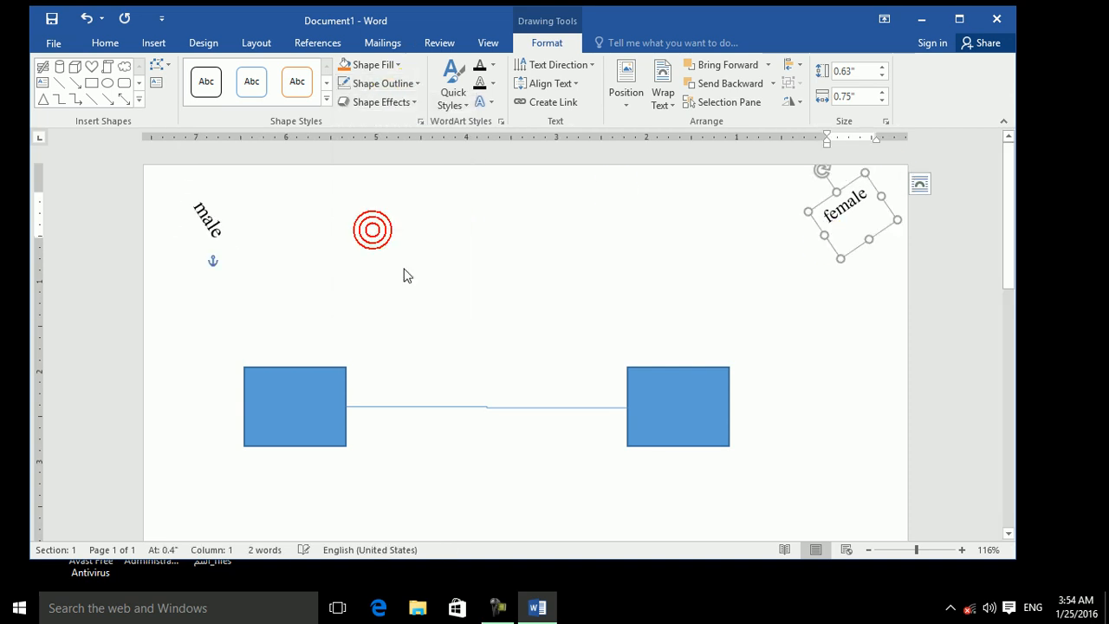
left_click(413, 297)
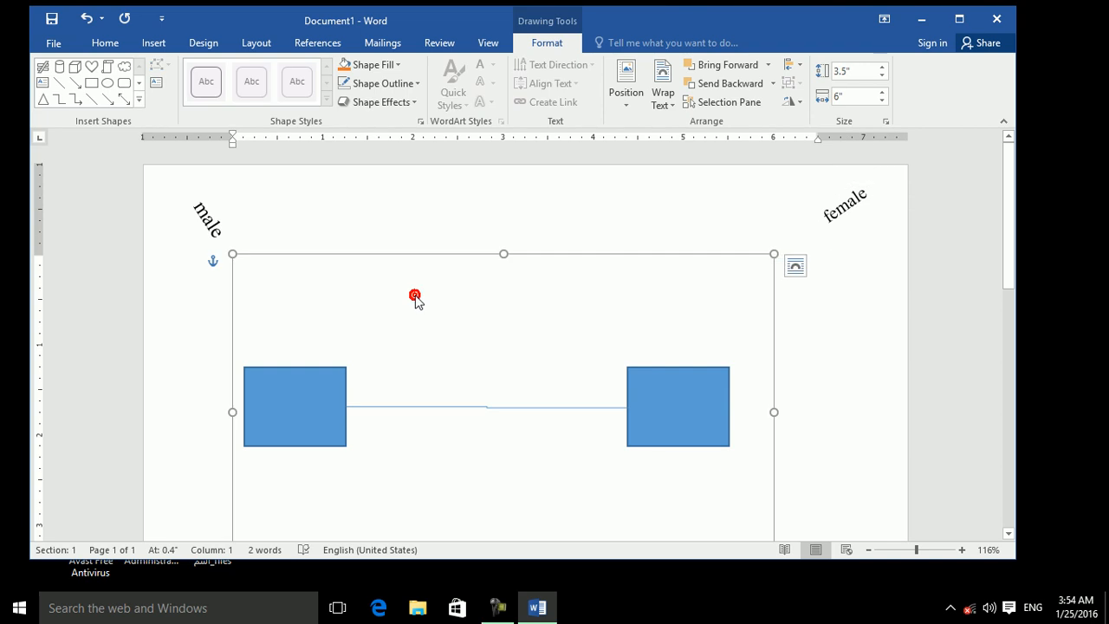
Move the "female" text box slightly down and right, and shift the "male" text box slightly left.
left_click(842, 200)
left_click_drag(842, 183, 830, 195)
left_click(206, 214)
left_click_drag(197, 202, 170, 192)
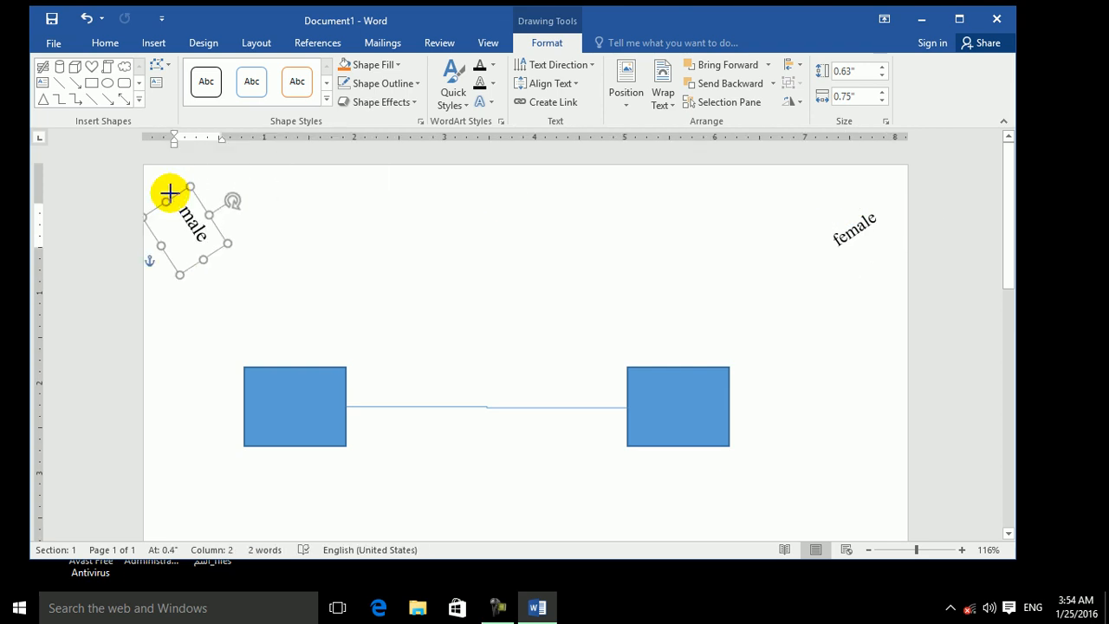
left_click(351, 335)
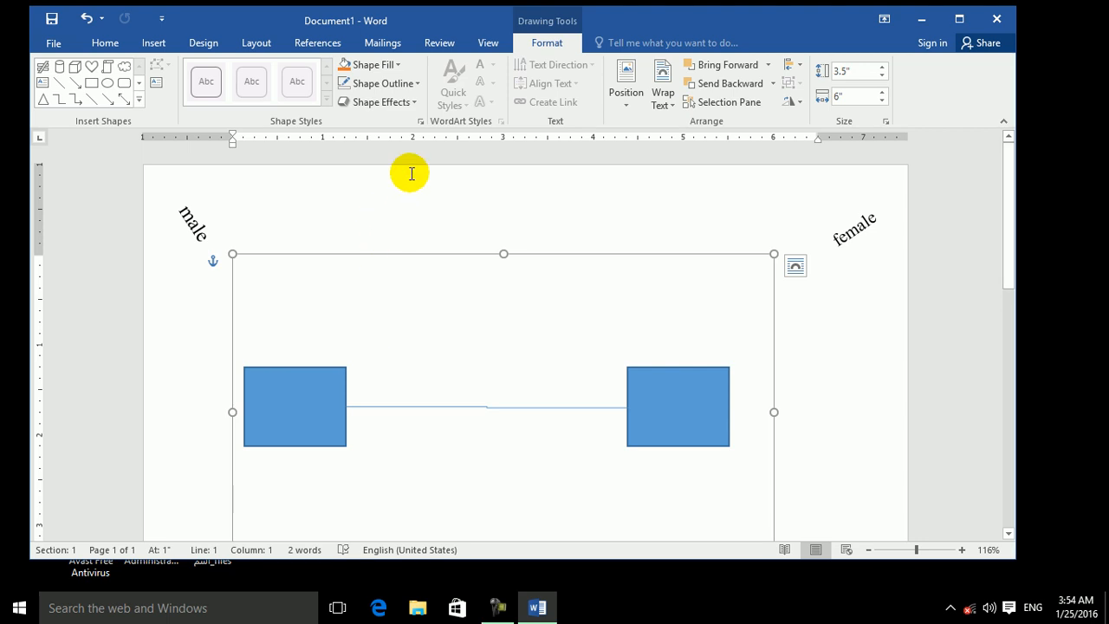
Delete the drawing canvas with its connected squares and both text boxes to empty the page.
left_click(405, 84)
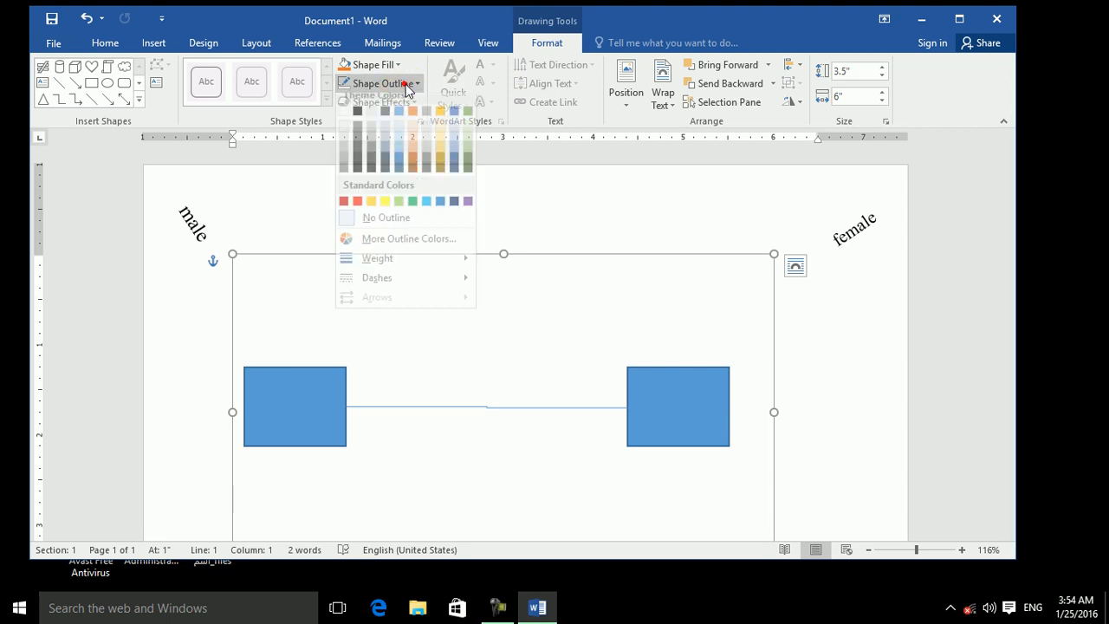
left_click(286, 179)
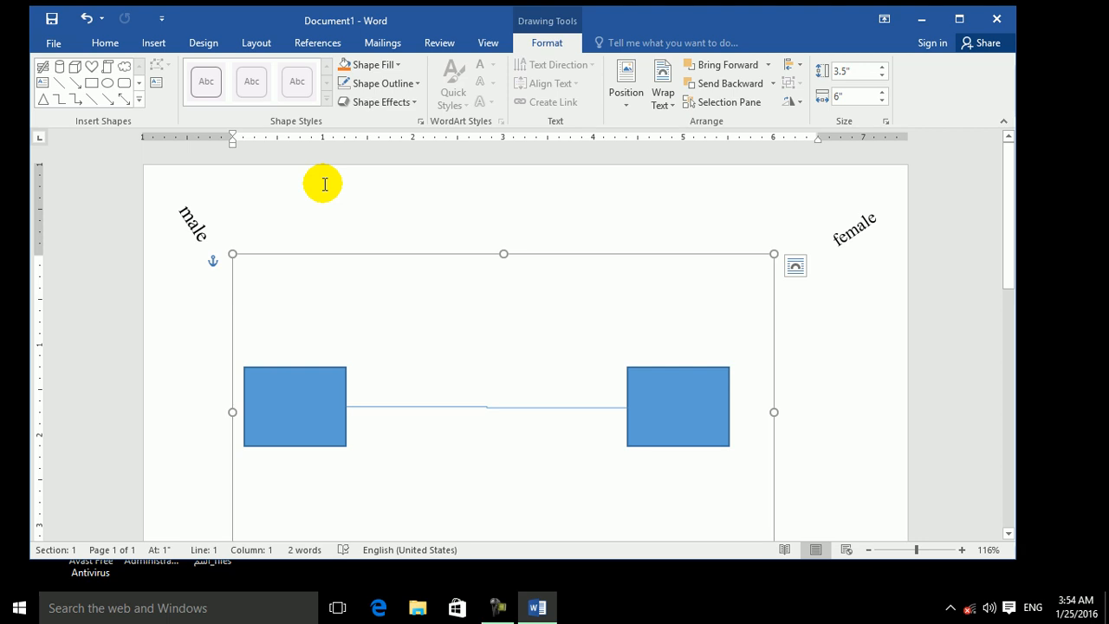
key("ctrl+a")
key("Delete")
key("Delete")
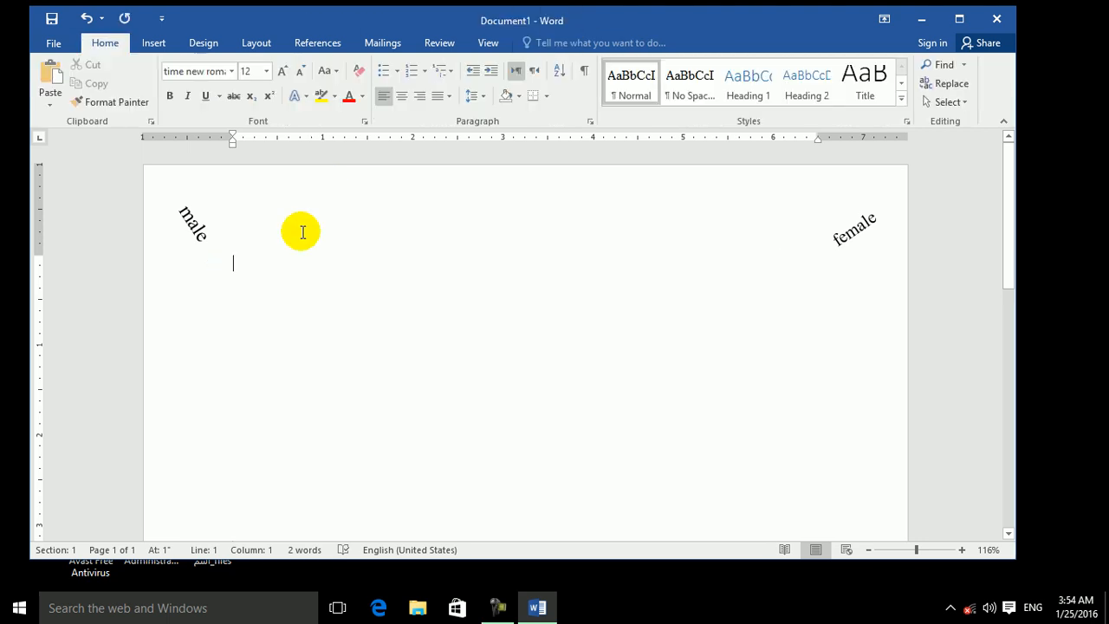
key("ctrl+a")
key("Delete")
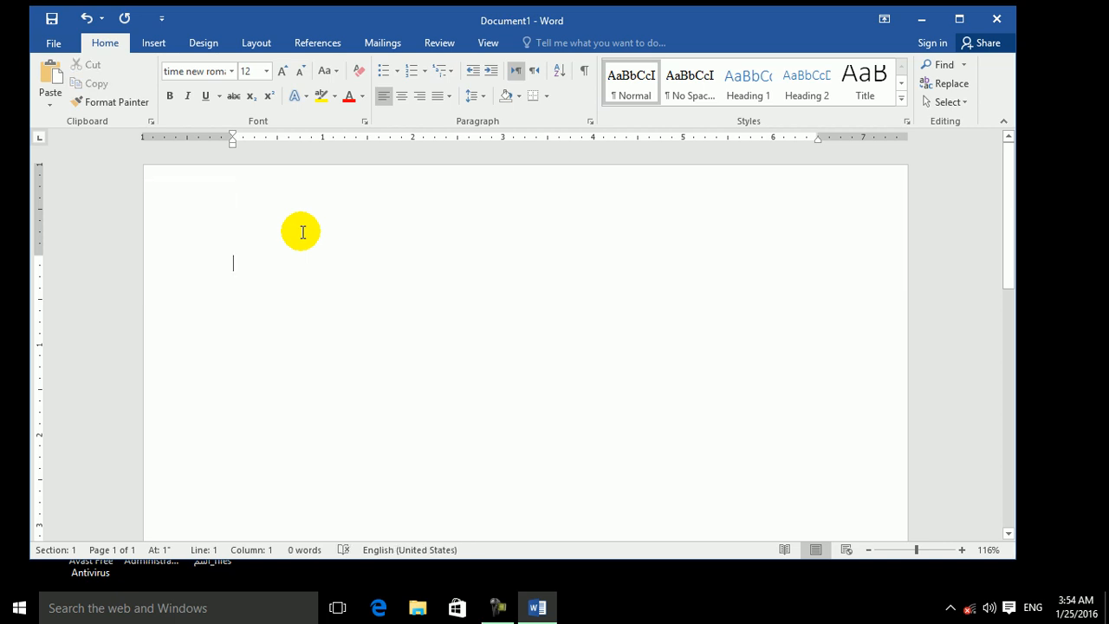
left_click(153, 42)
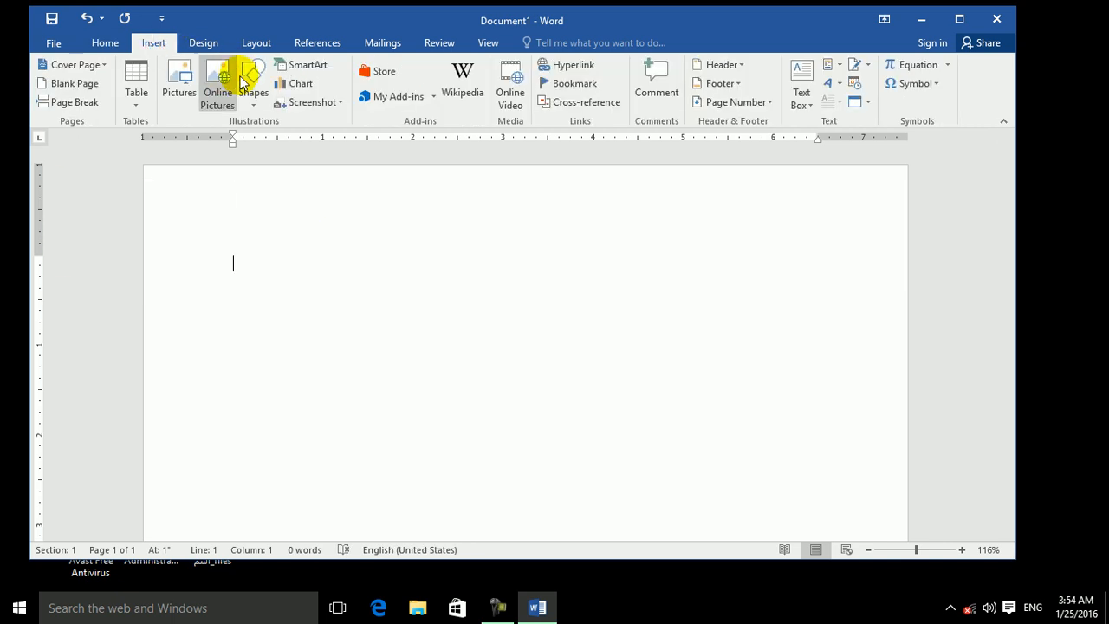
left_click(264, 98)
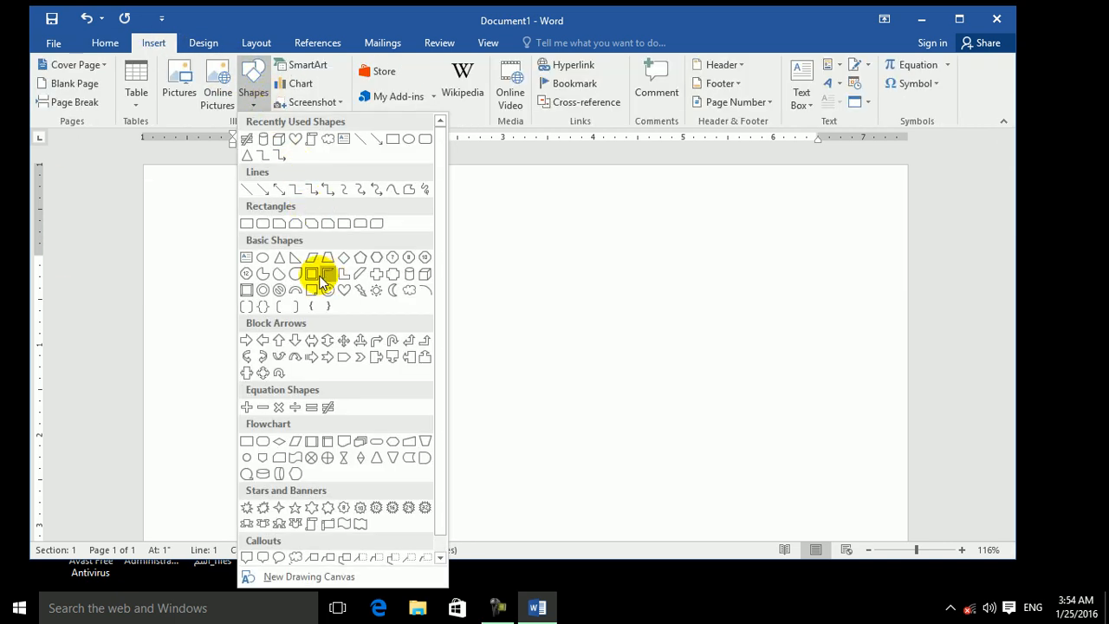
left_click(247, 223)
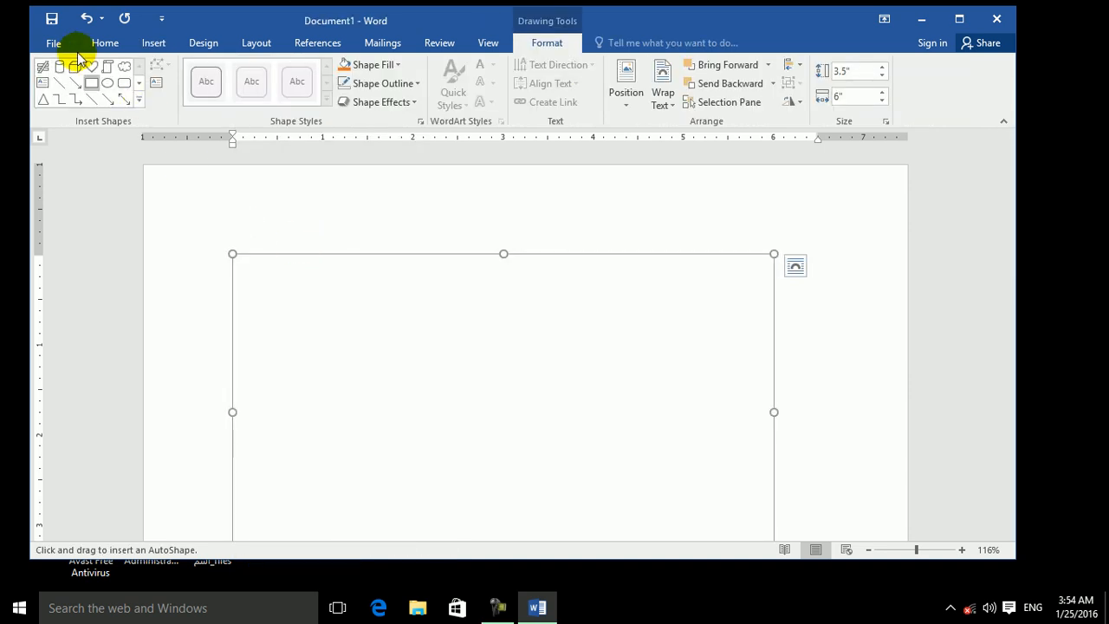
Turn off automatic drawing canvas creation for inserted shapes in the advanced options and delete the empty canvas.
left_click(54, 43)
left_click(94, 426)
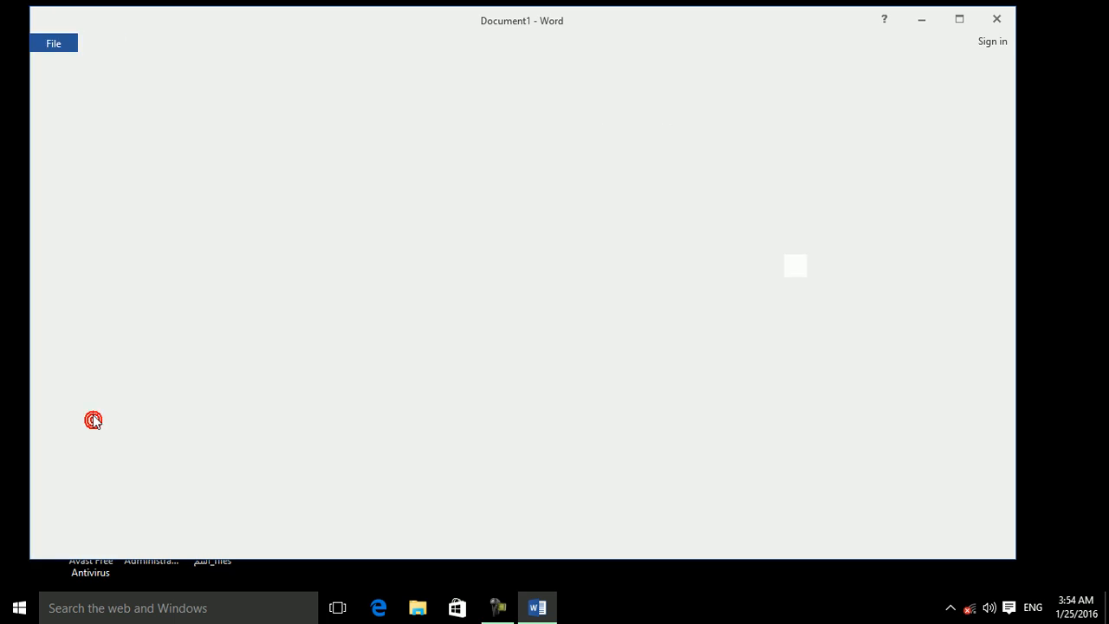
left_click(260, 171)
left_click(383, 200)
left_click(783, 552)
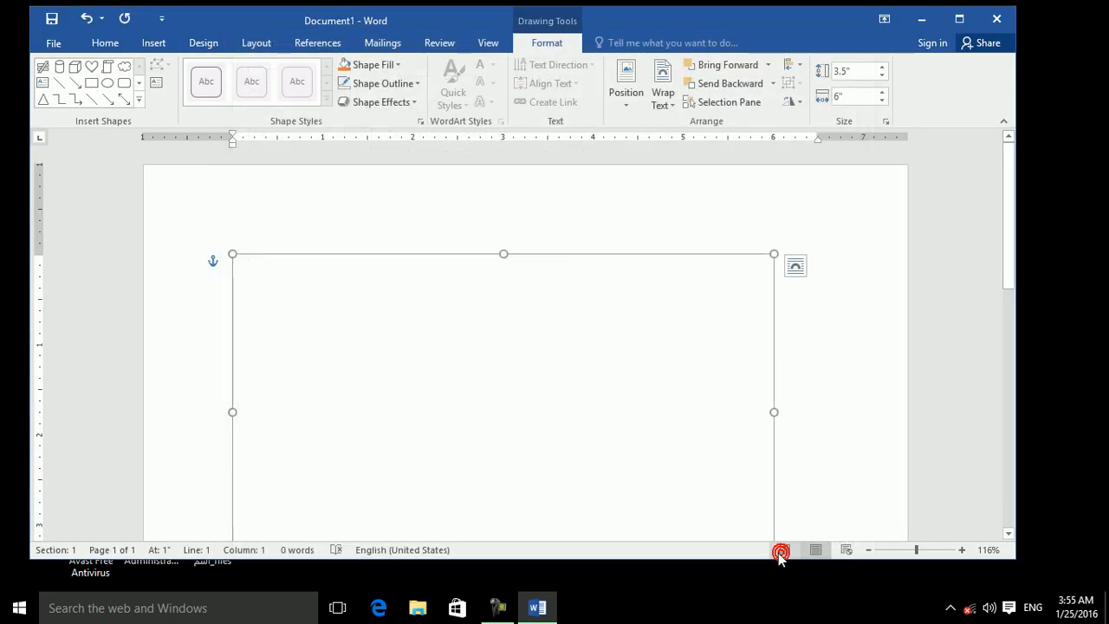
left_click(776, 360)
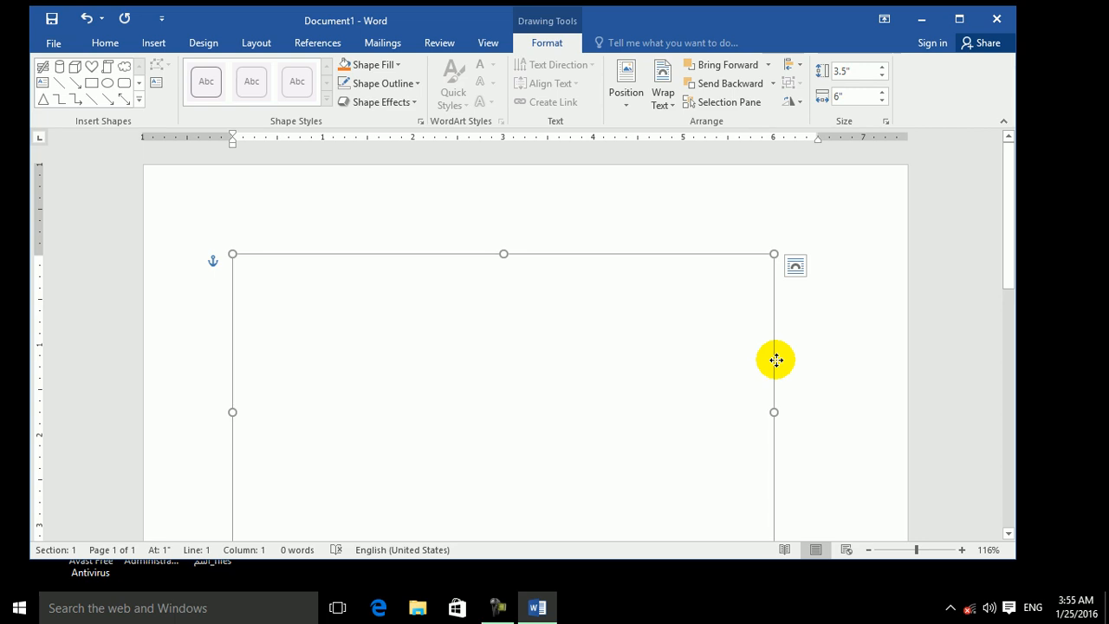
key("Delete")
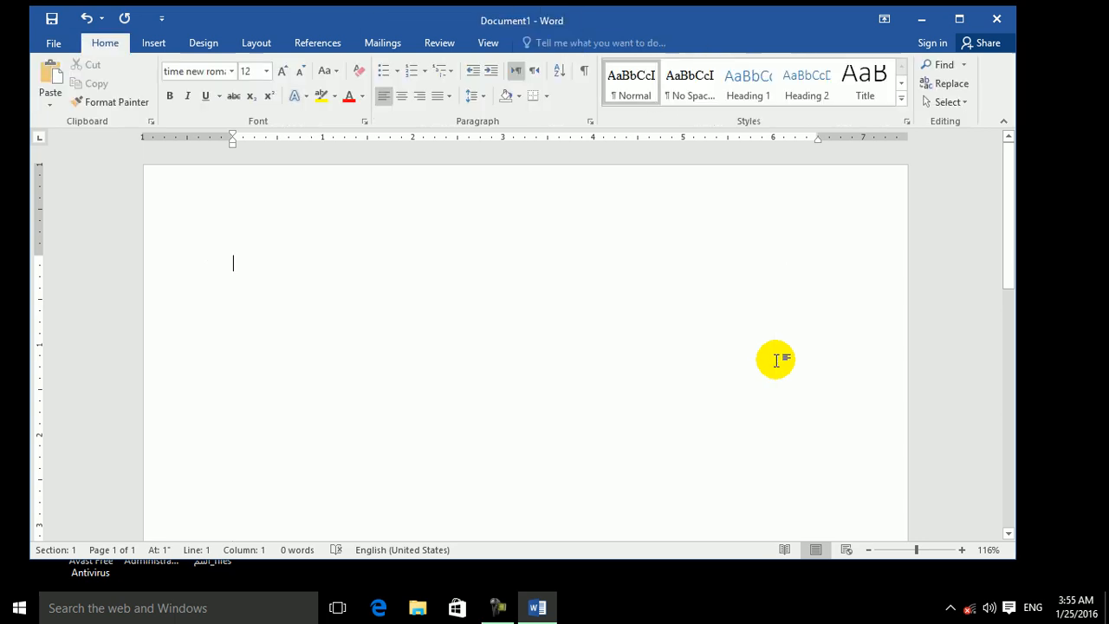
Draw a cube about 1.88" high by 2" wide near the page's left margin.
left_click(155, 45)
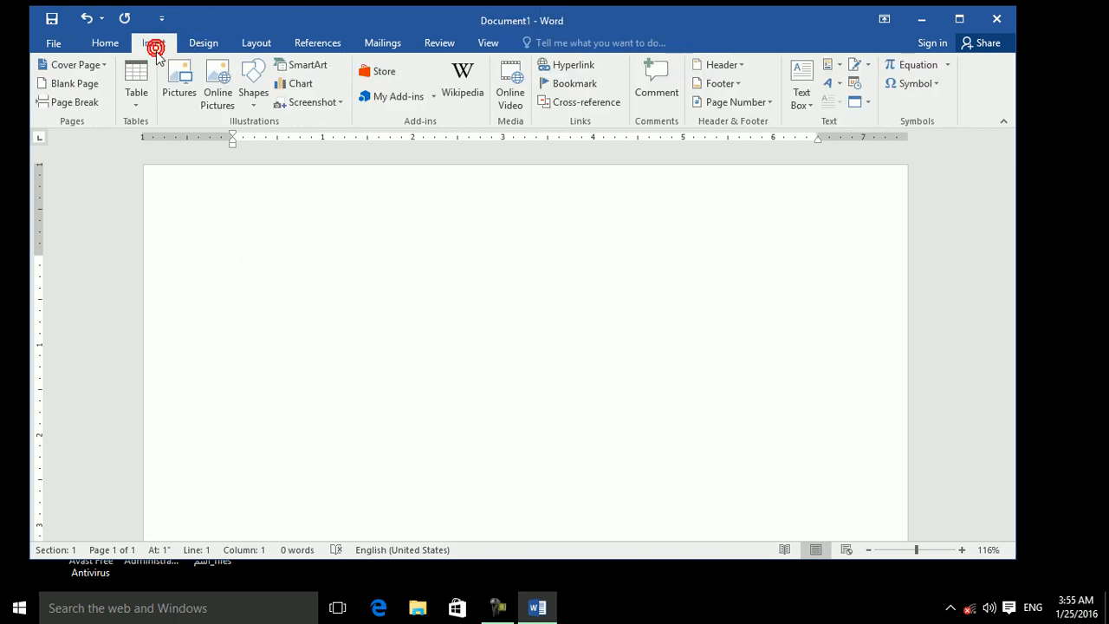
left_click(253, 94)
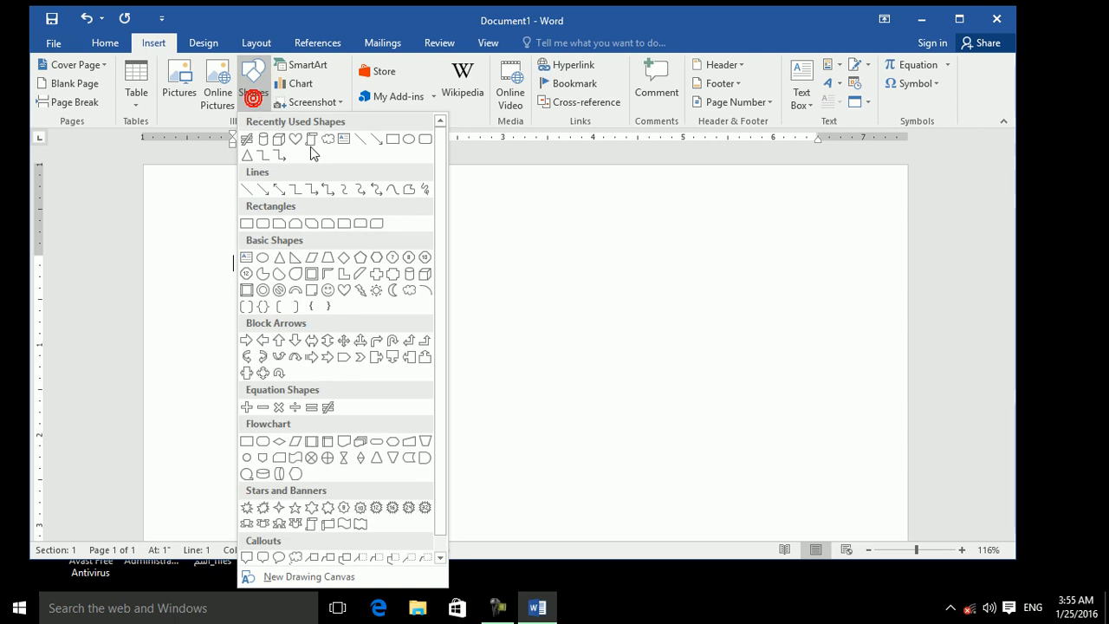
left_click(411, 273)
mouse_move(230, 278)
left_mouse_down()
mouse_move(396, 384)
mouse_move(382, 414)
mouse_move(406, 443)
left_mouse_up()
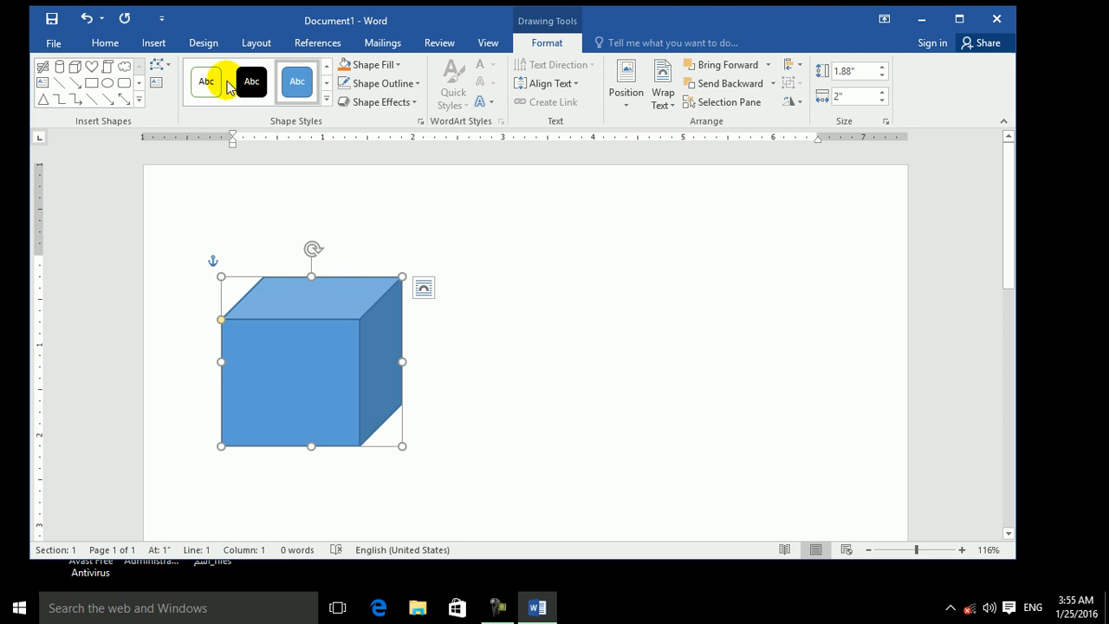
Apply the solid green theme style from the third row to the cube and replace it with the gray outlined transparent preset.
left_click(327, 98)
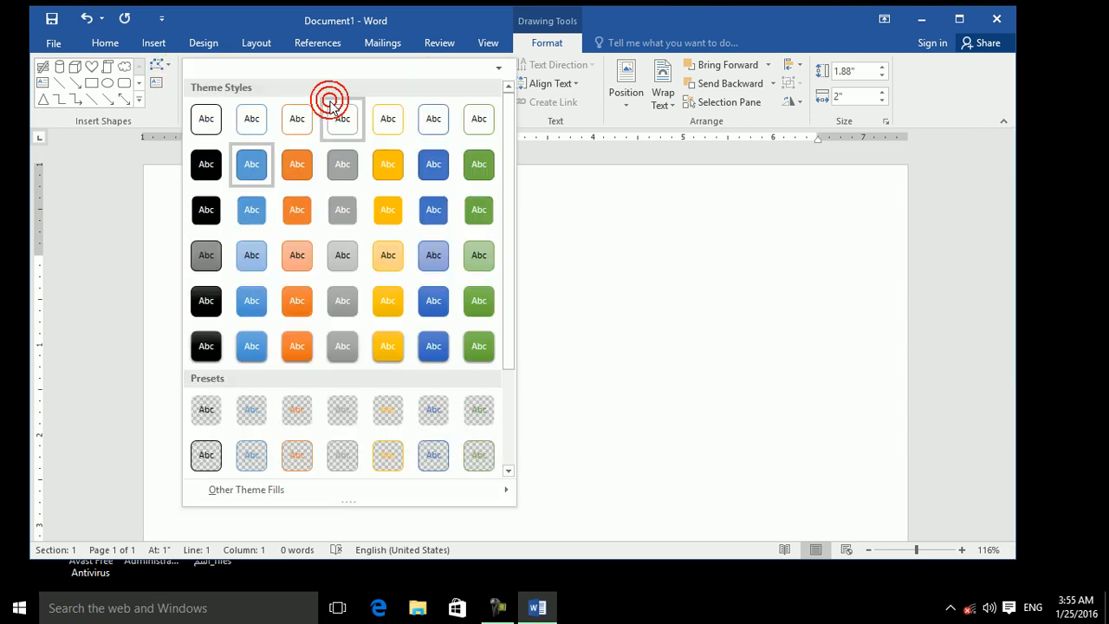
left_click(476, 227)
left_click(326, 101)
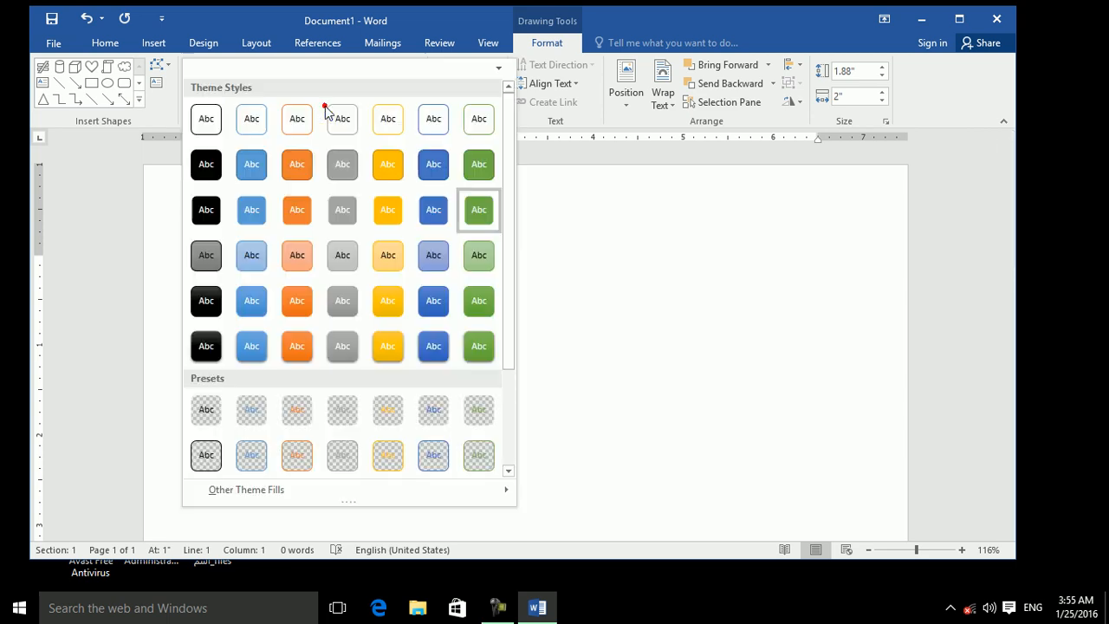
left_click(350, 459)
Give the cube the plain dark gray theme fill and move it up and left toward the page's corner.
left_click(328, 99)
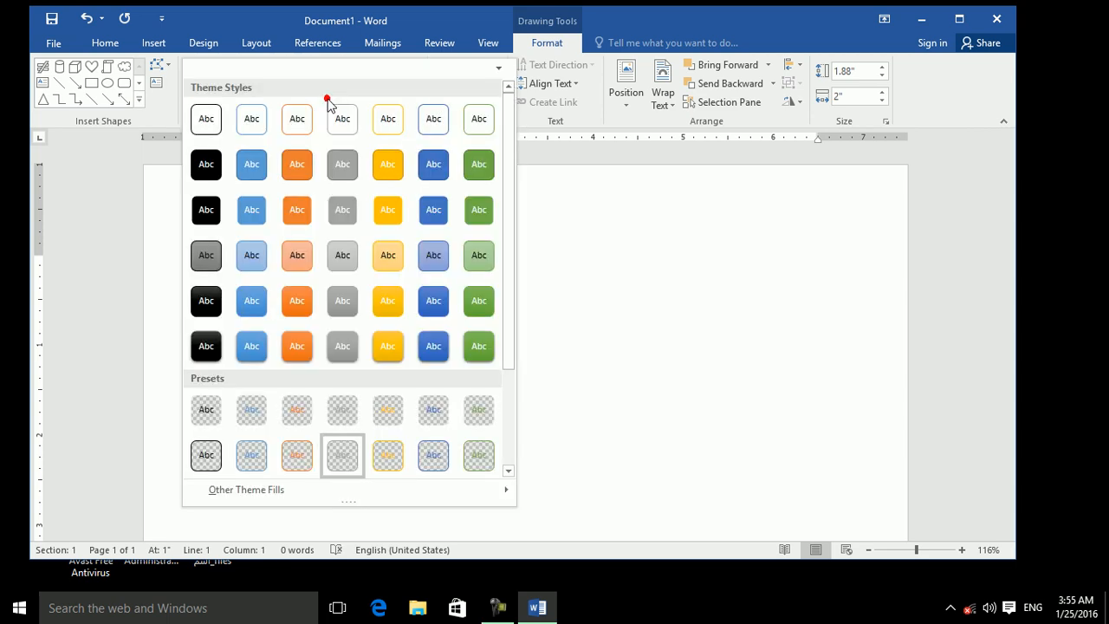
left_click(497, 491)
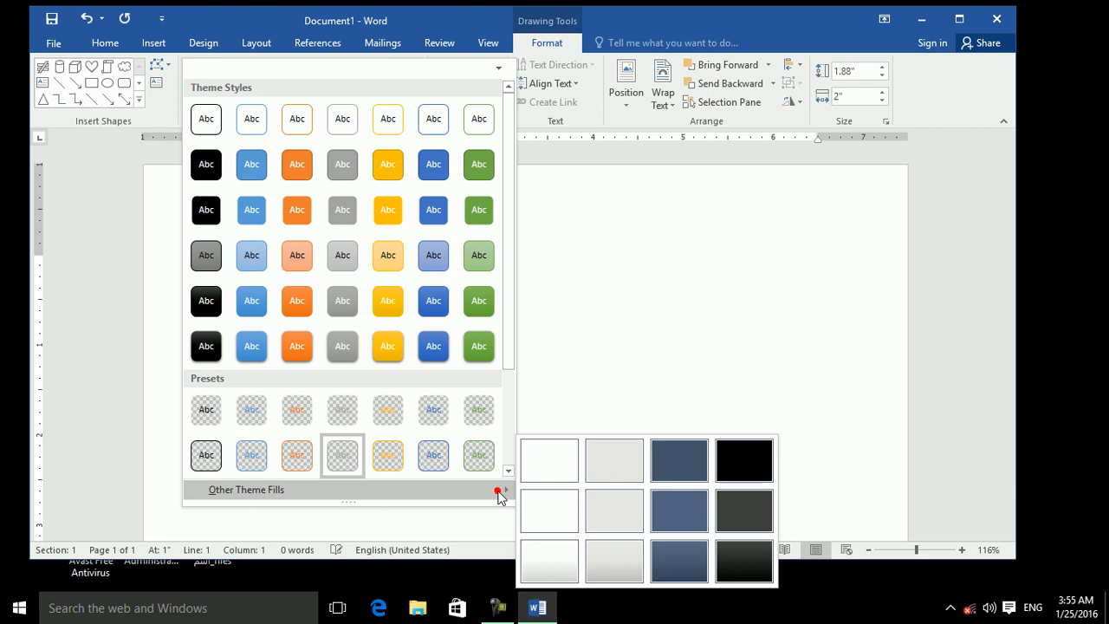
left_click(733, 514)
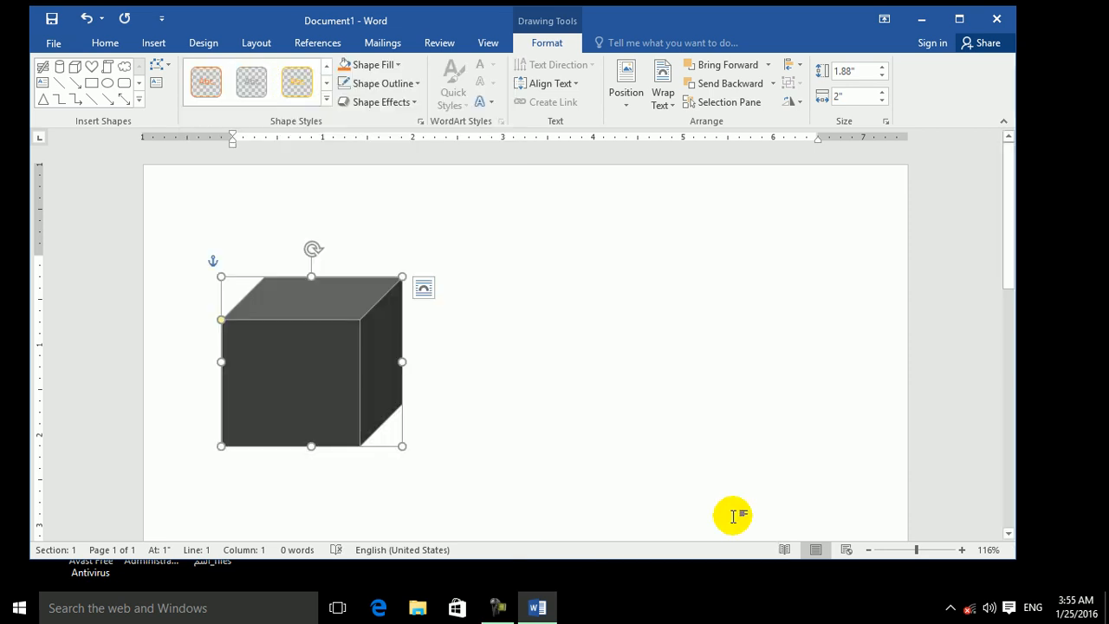
left_click(328, 99)
left_click(629, 235)
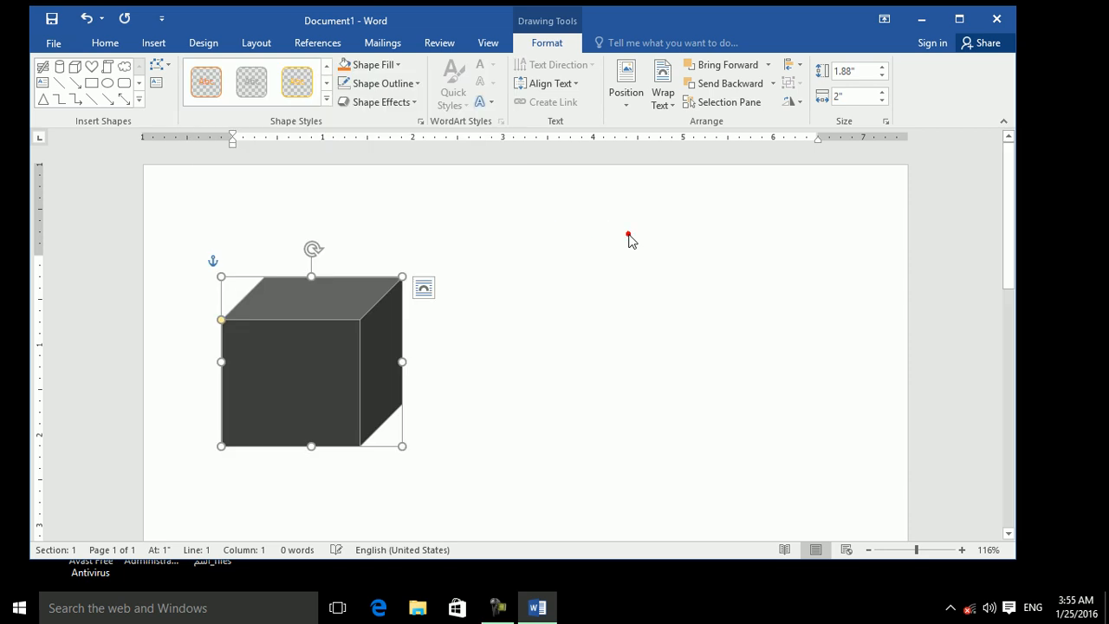
left_click_drag(273, 344, 230, 295)
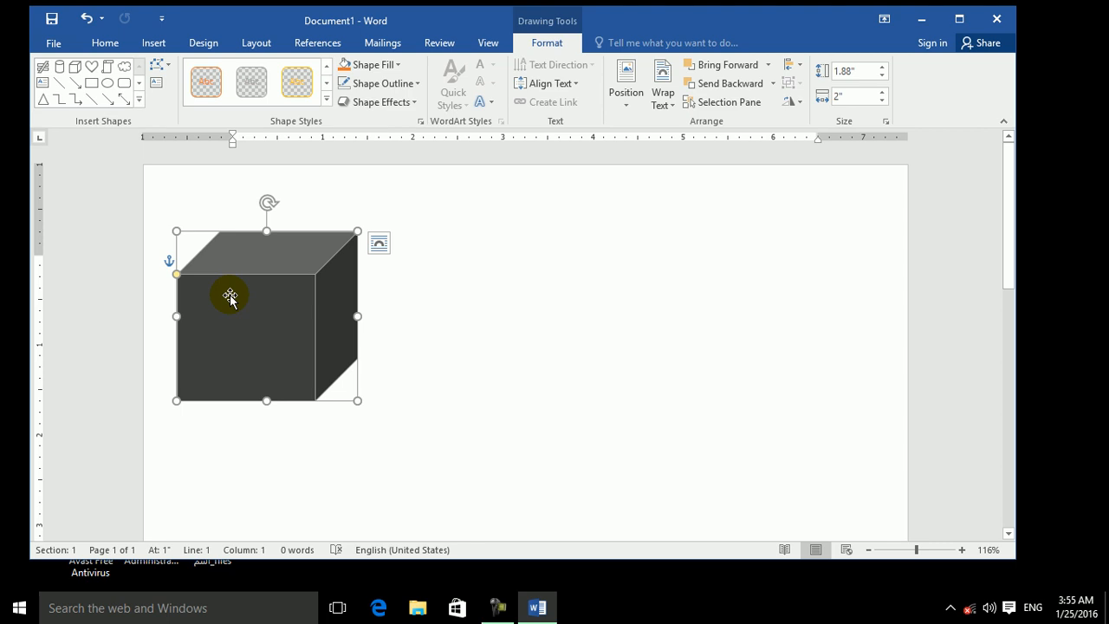
Fill the cube with a custom golden orange of RGB 217, 163, 29.
left_click(401, 66)
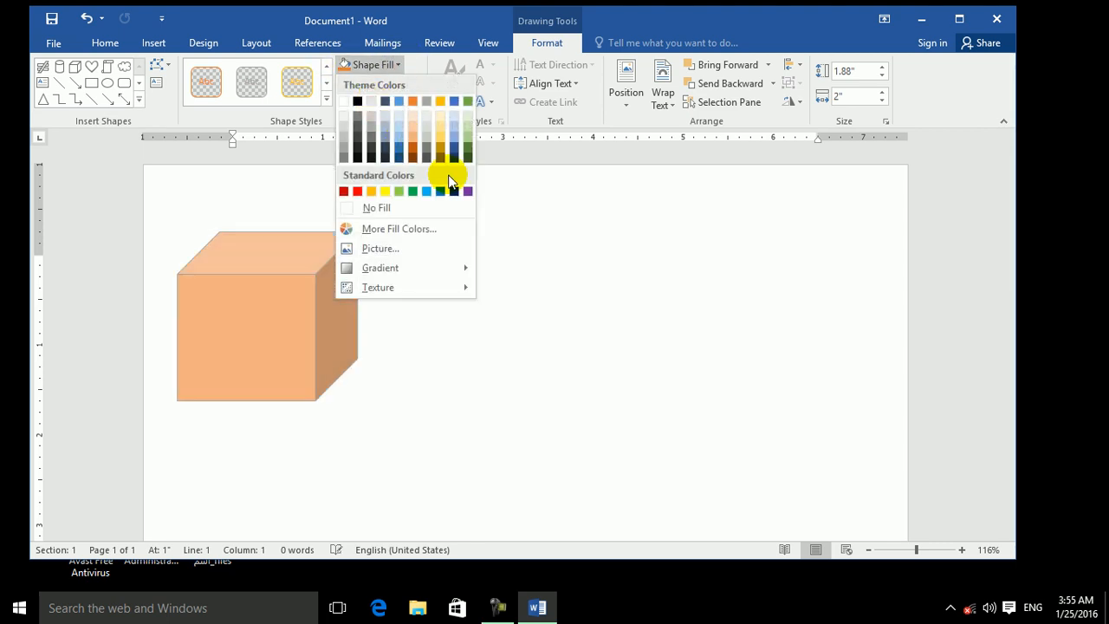
left_click(384, 229)
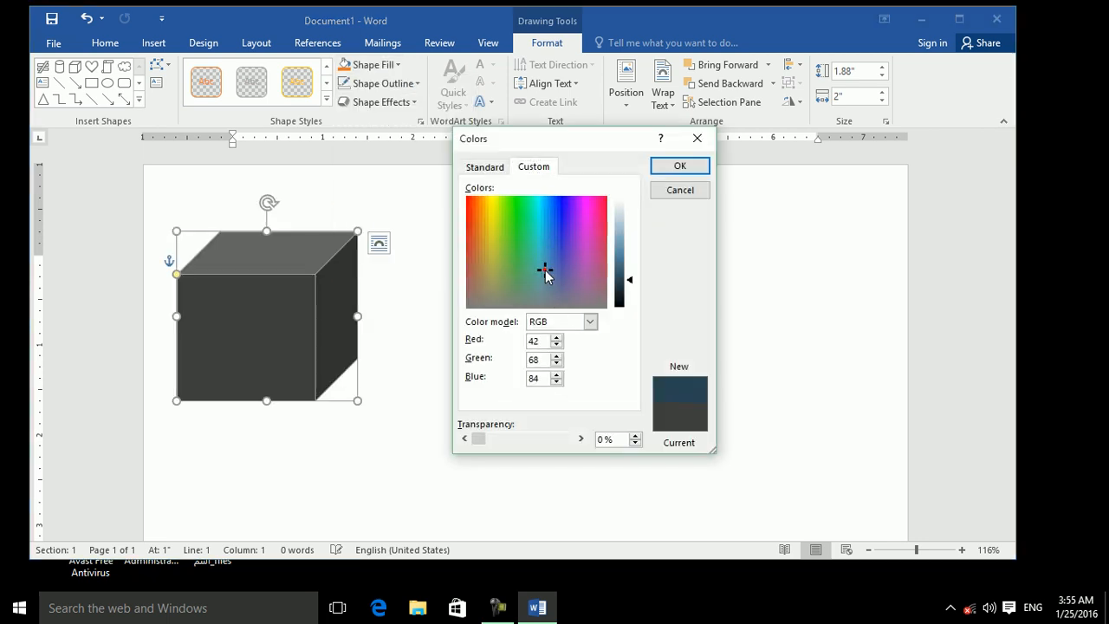
left_click(568, 323)
left_click(592, 322)
left_click_drag(632, 280, 629, 255)
left_click_drag(544, 262, 484, 223)
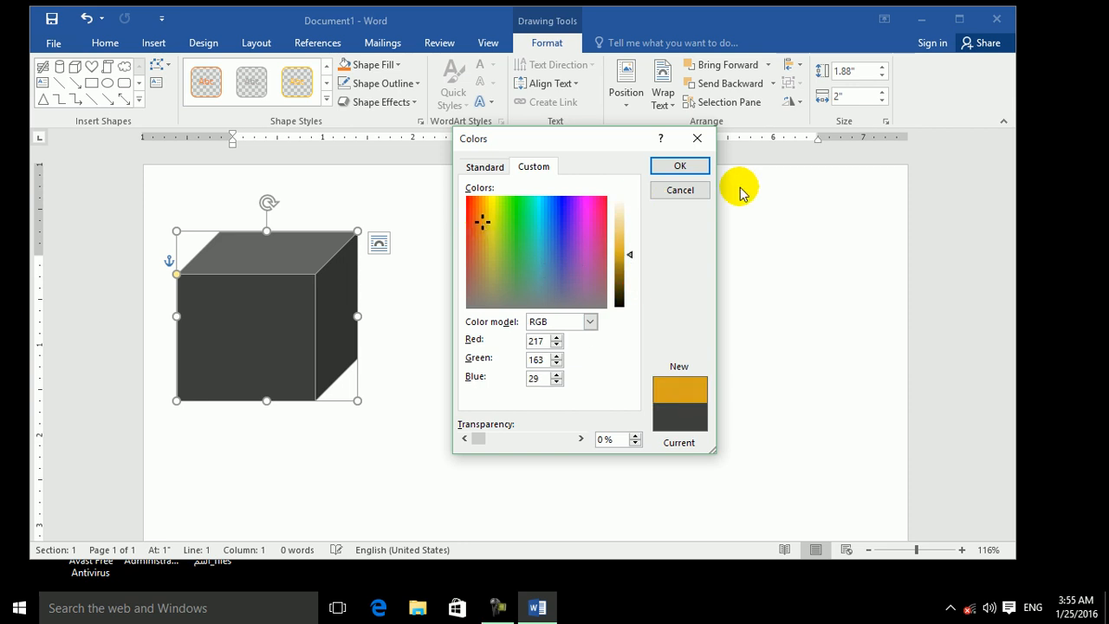
left_click(695, 166)
Fill the cube with the picture Screenshot (6).png from the local Screenshots folder, working offline.
left_click(390, 66)
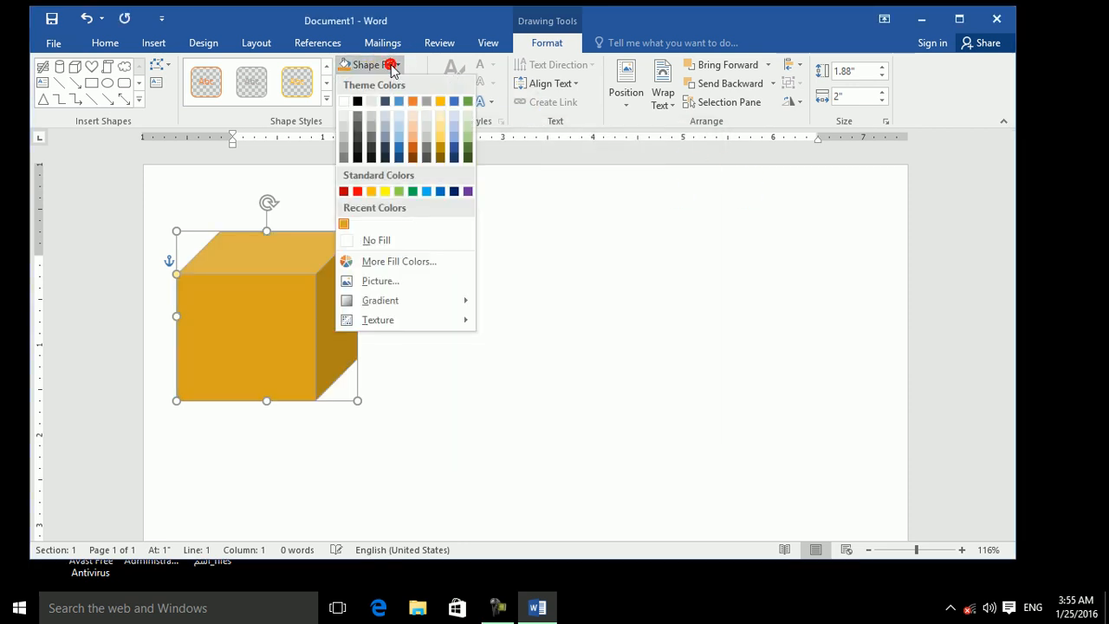
left_click(390, 282)
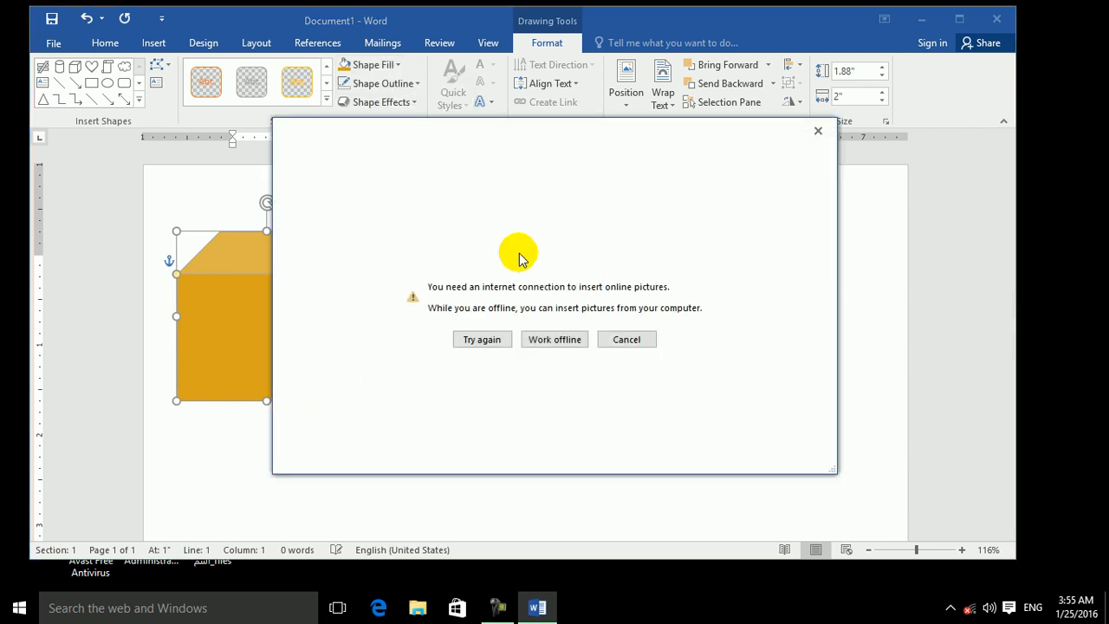
left_click(549, 340)
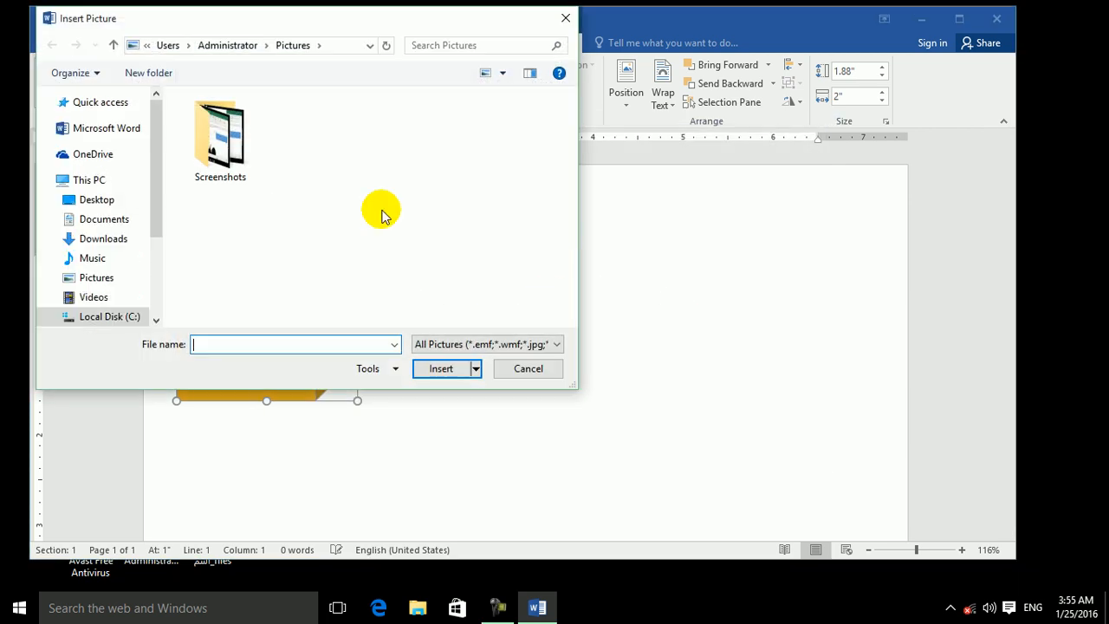
double_click(220, 137)
left_click(325, 182)
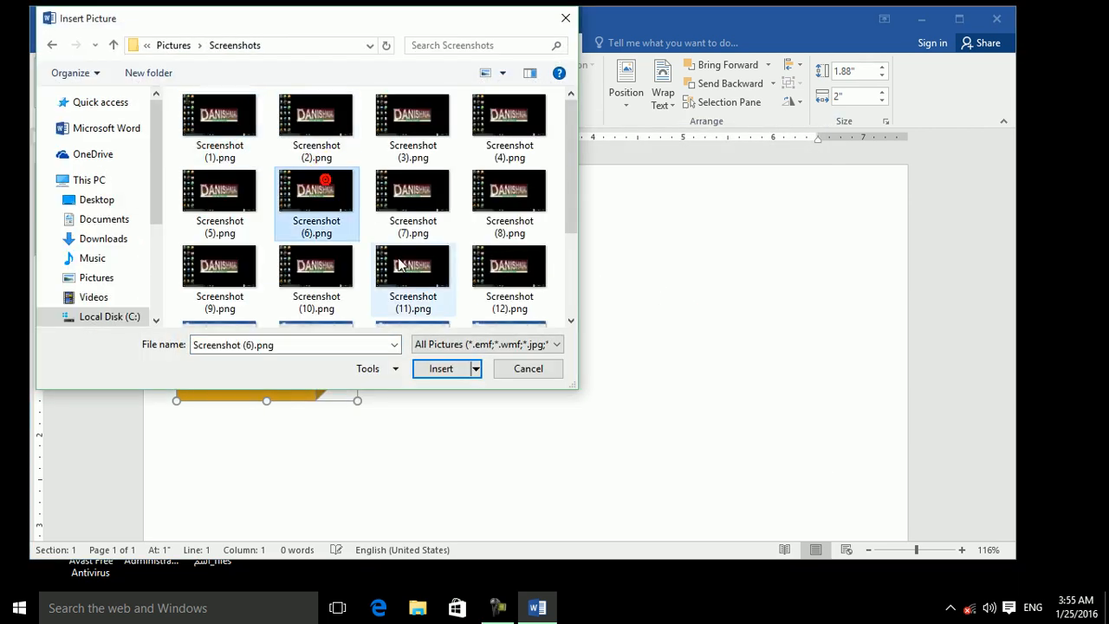
left_click(441, 367)
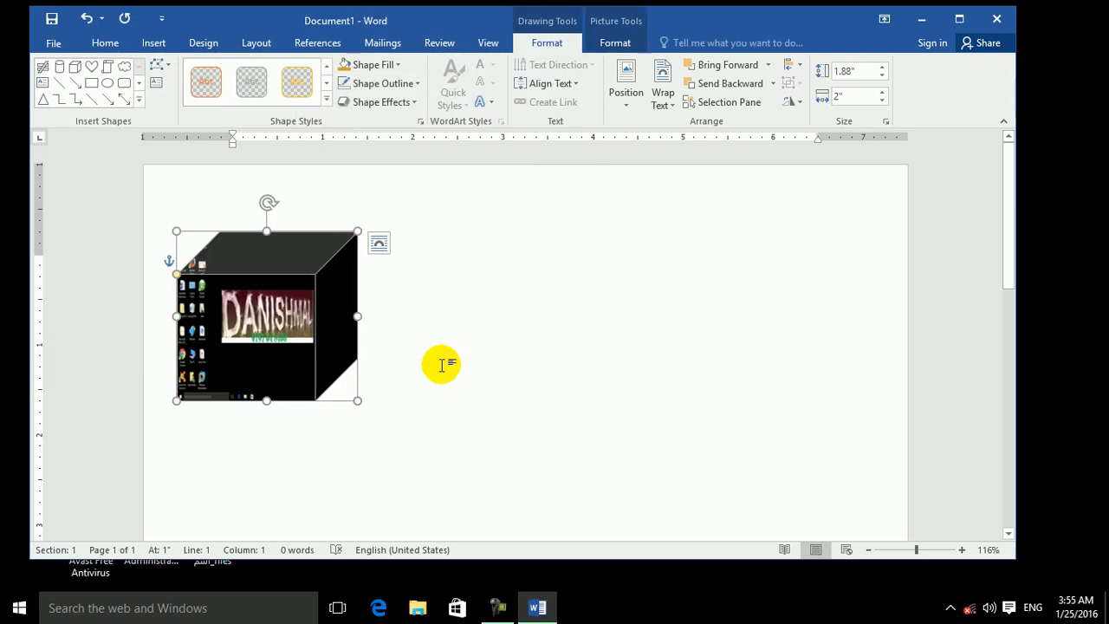
Delete the cube and draw a flowchart manual operation trapezoid about 1.88" high by 2.13" wide near the middle of the page.
key("Delete")
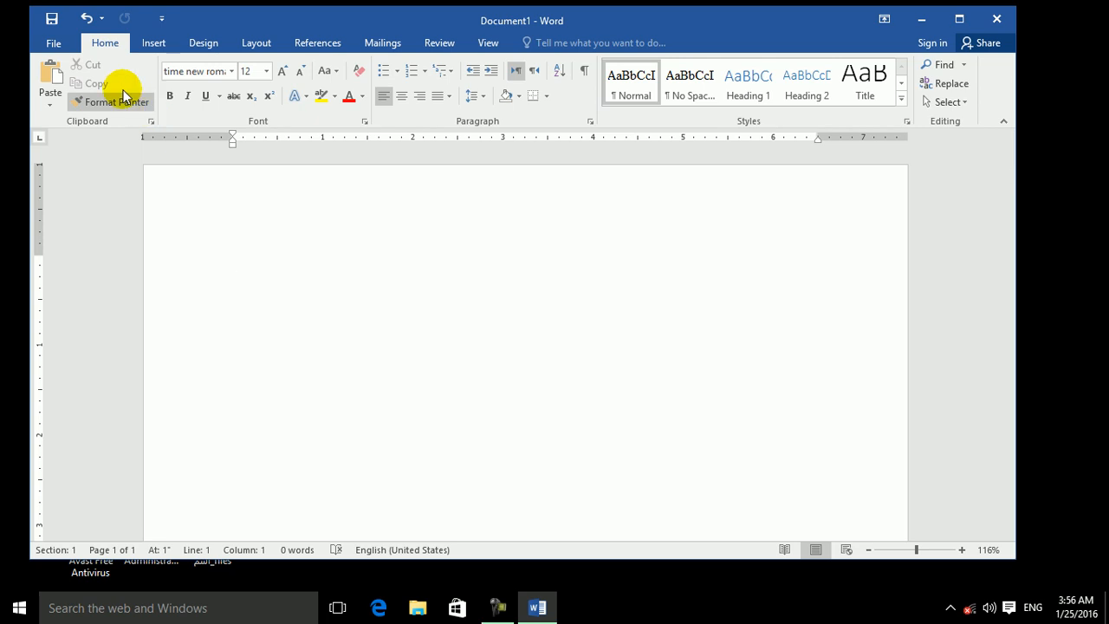
left_click(156, 45)
left_click(254, 87)
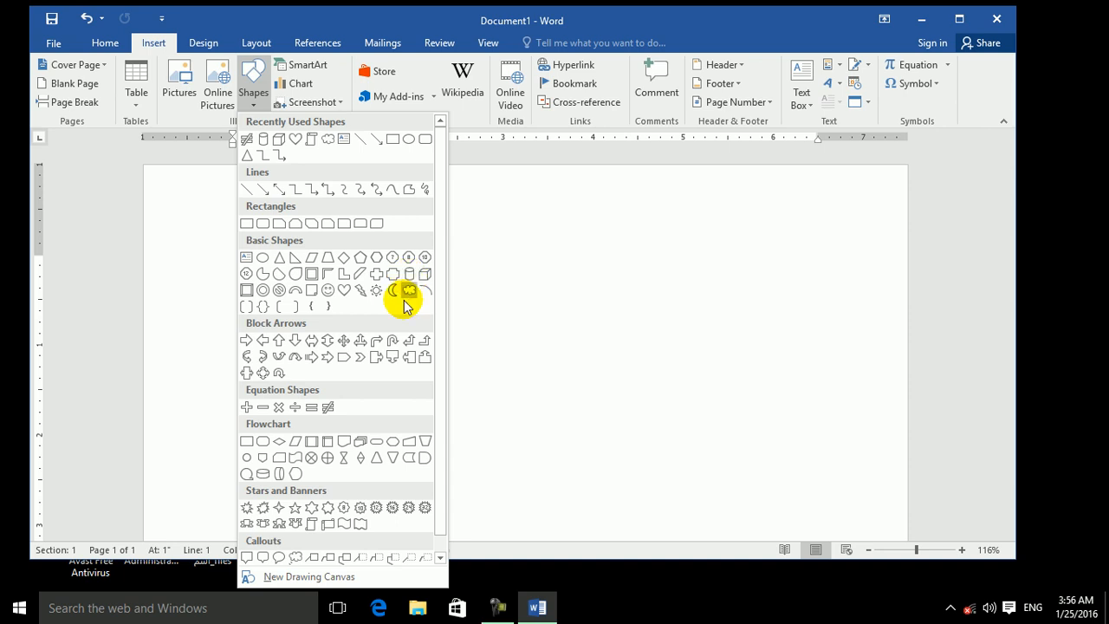
left_click(422, 440)
mouse_move(391, 356)
left_mouse_down()
mouse_move(456, 421)
mouse_move(566, 495)
mouse_move(571, 511)
left_mouse_up()
left_click_drag(525, 477, 515, 455)
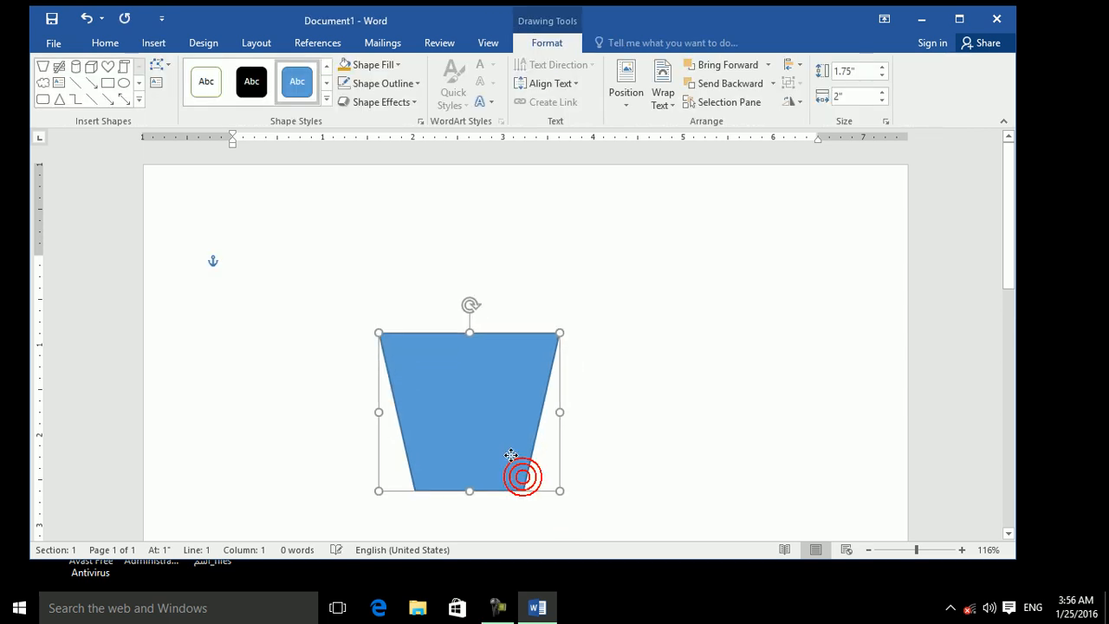
left_click_drag(560, 496, 569, 501)
left_click_drag(507, 445, 508, 422)
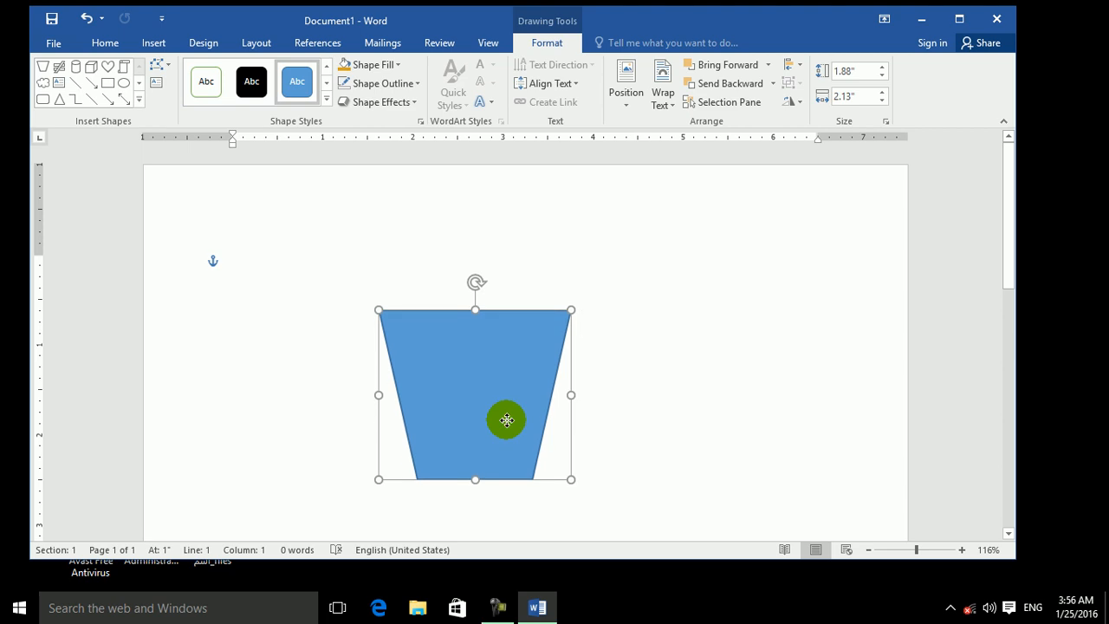
Draw a thin ellipse about 0.05" high by 2.13" wide along the trapezoid's top edge and apply the solid black style.
left_click(123, 83)
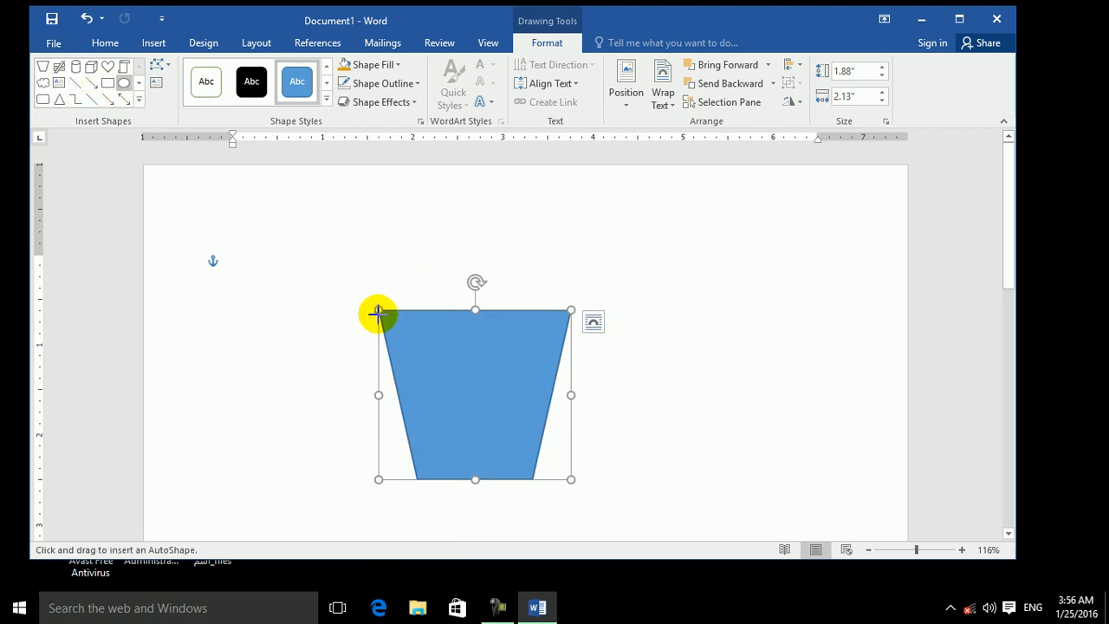
left_click_drag(378, 310, 568, 307)
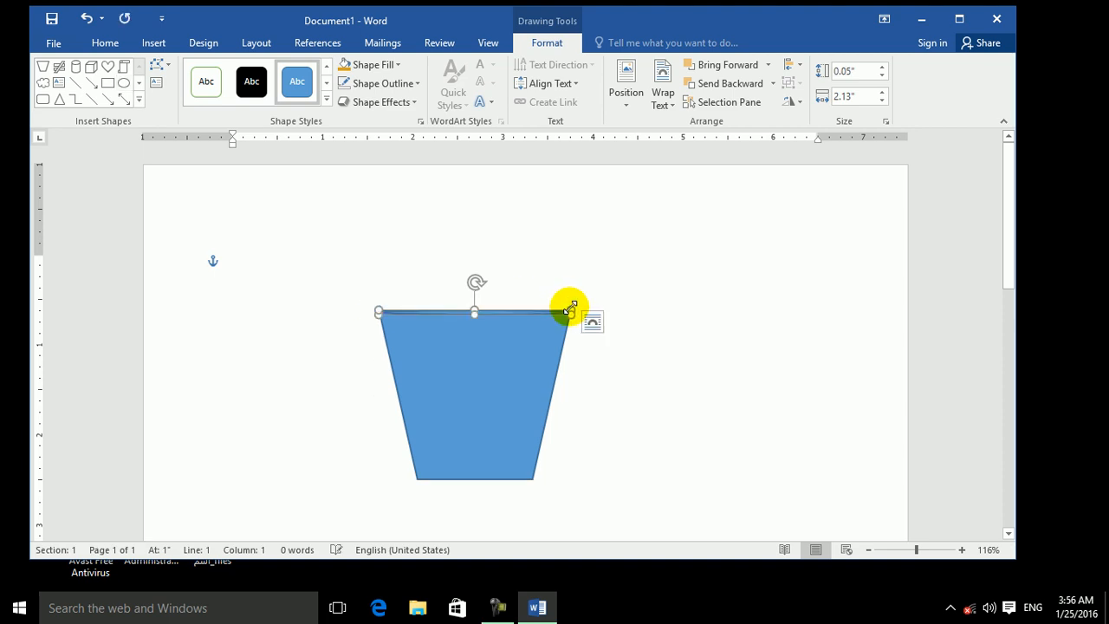
left_click(251, 84)
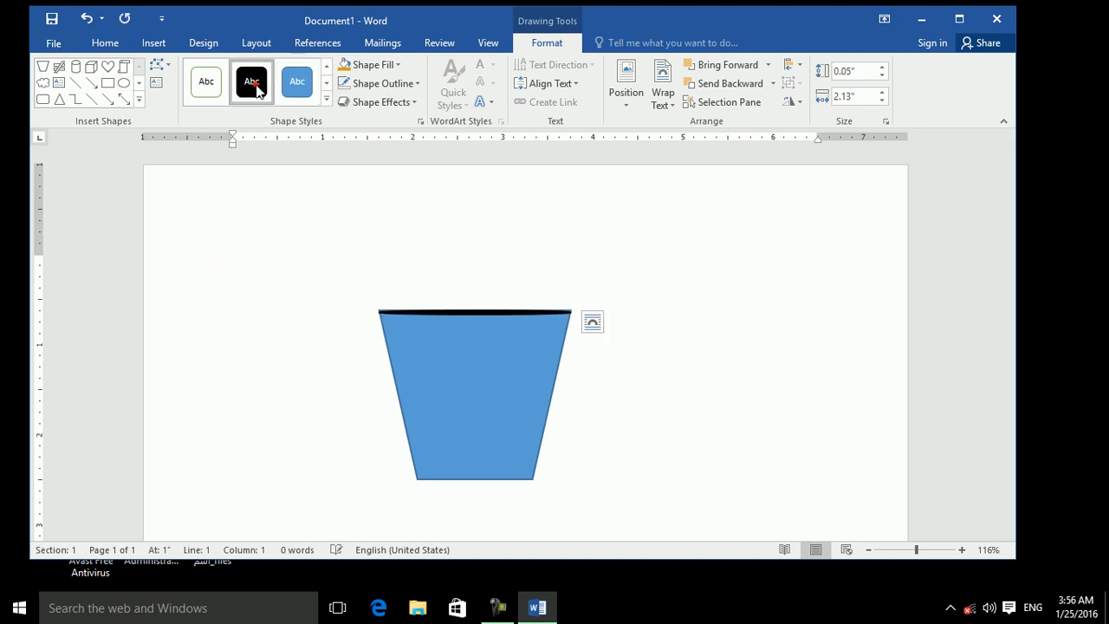
Draw a second thin ellipse about 0.05" high by 1.25" wide and shift it along the trapezoid's bottom edge.
left_click(123, 83)
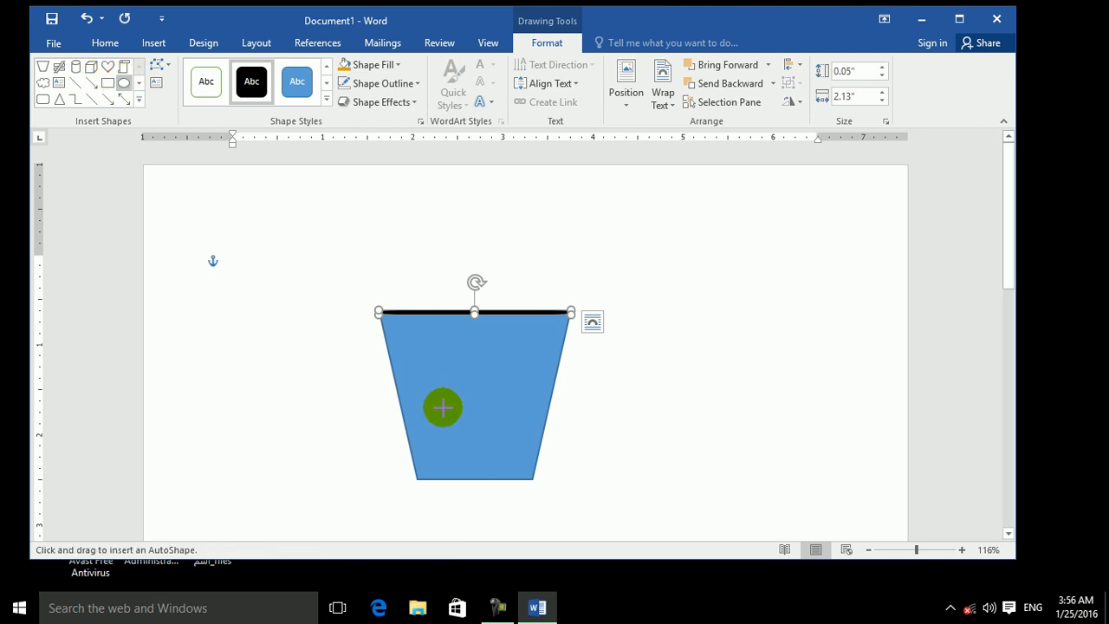
left_click_drag(415, 480, 513, 486)
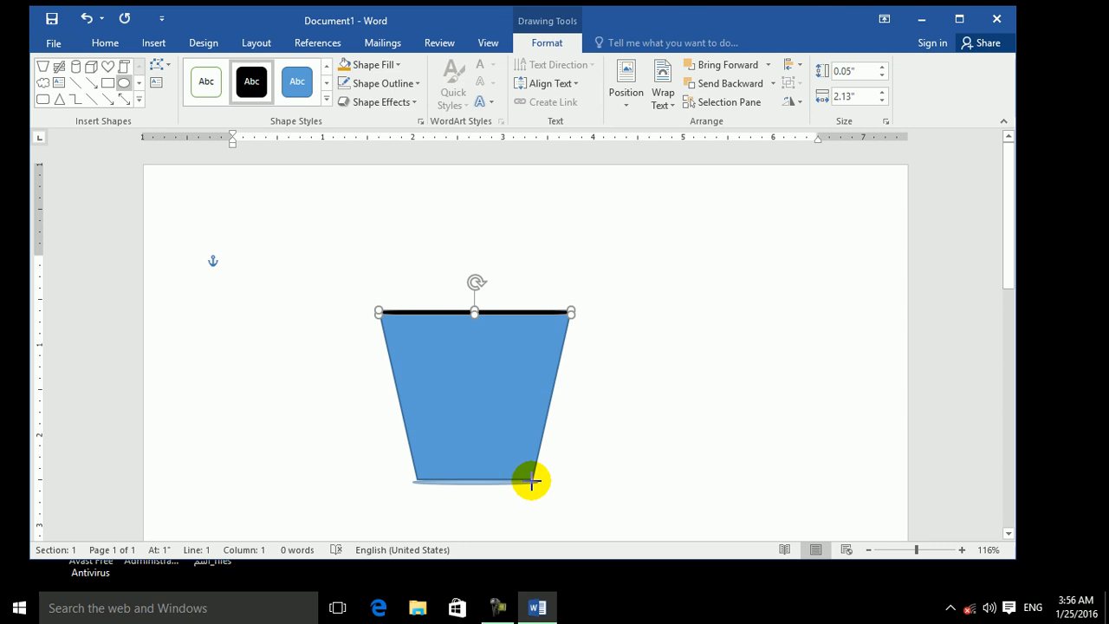
left_click_drag(529, 480, 526, 482)
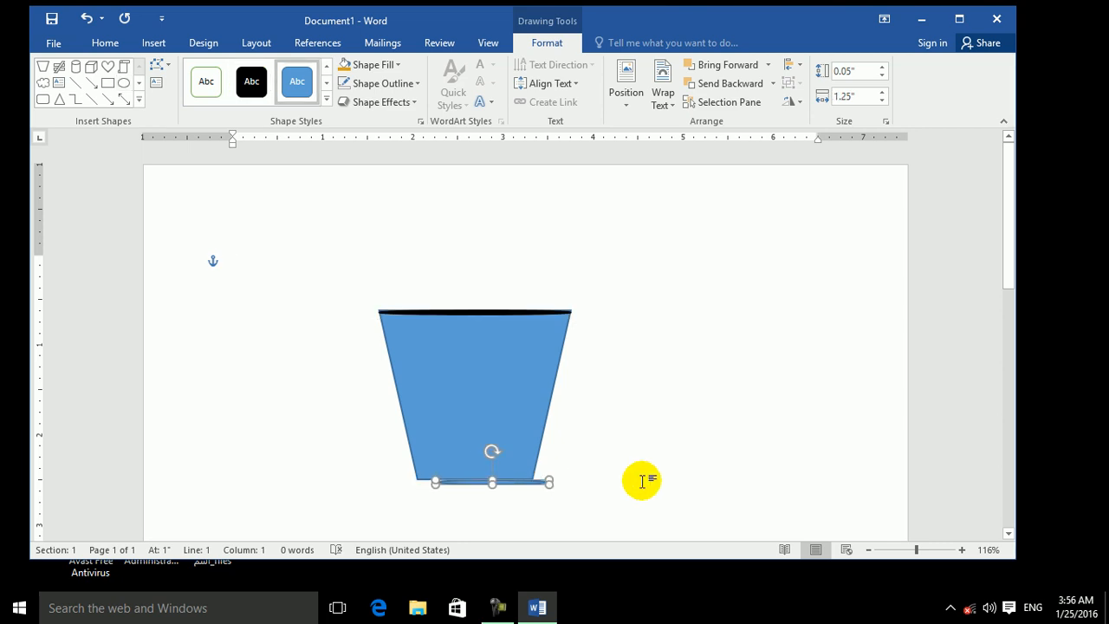
key("Right")
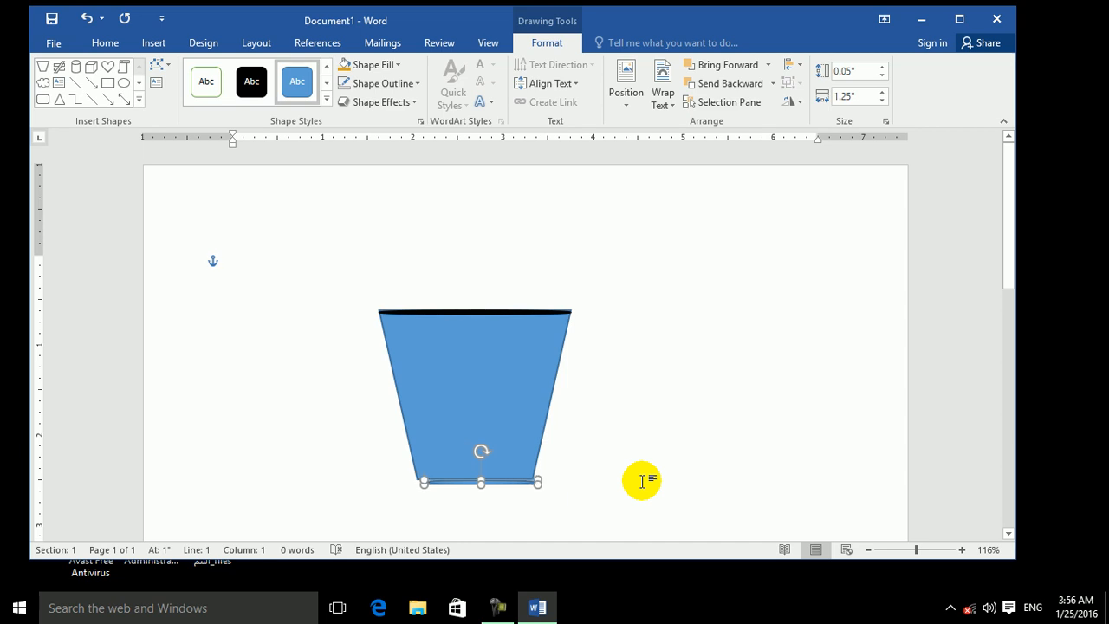
Turn off snapping objects to the grid when the gridlines are not displayed.
left_click(795, 65)
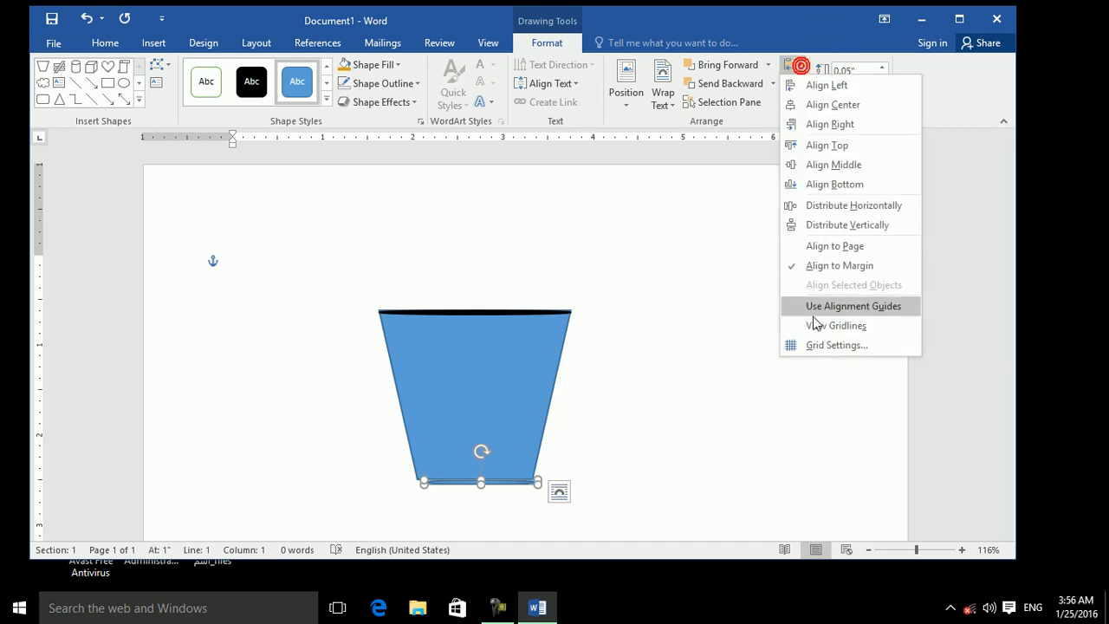
left_click(815, 344)
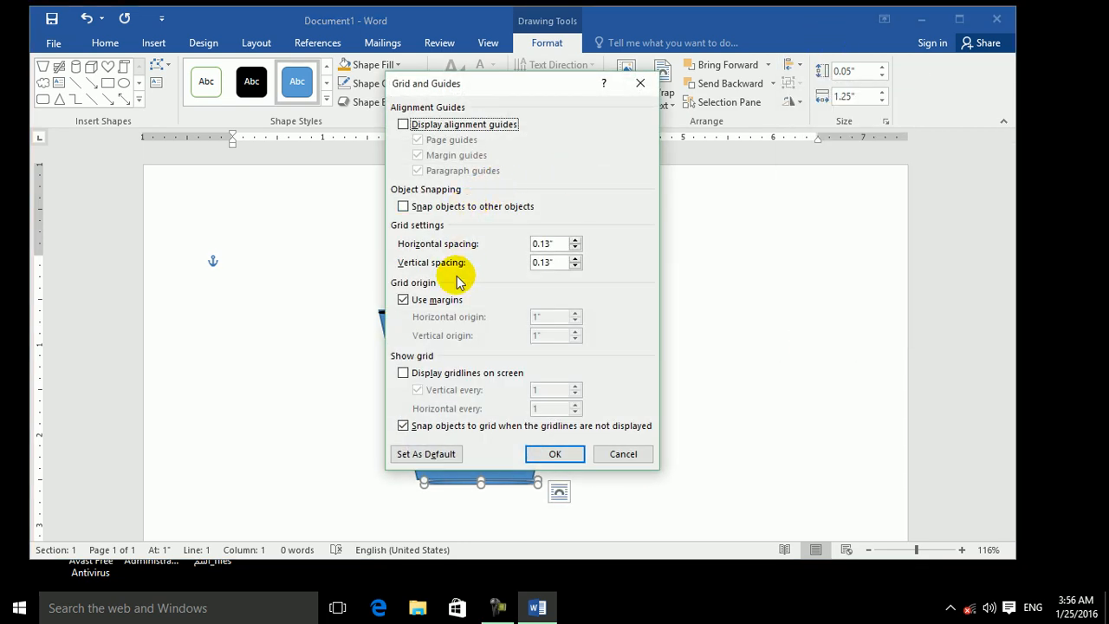
left_click(403, 425)
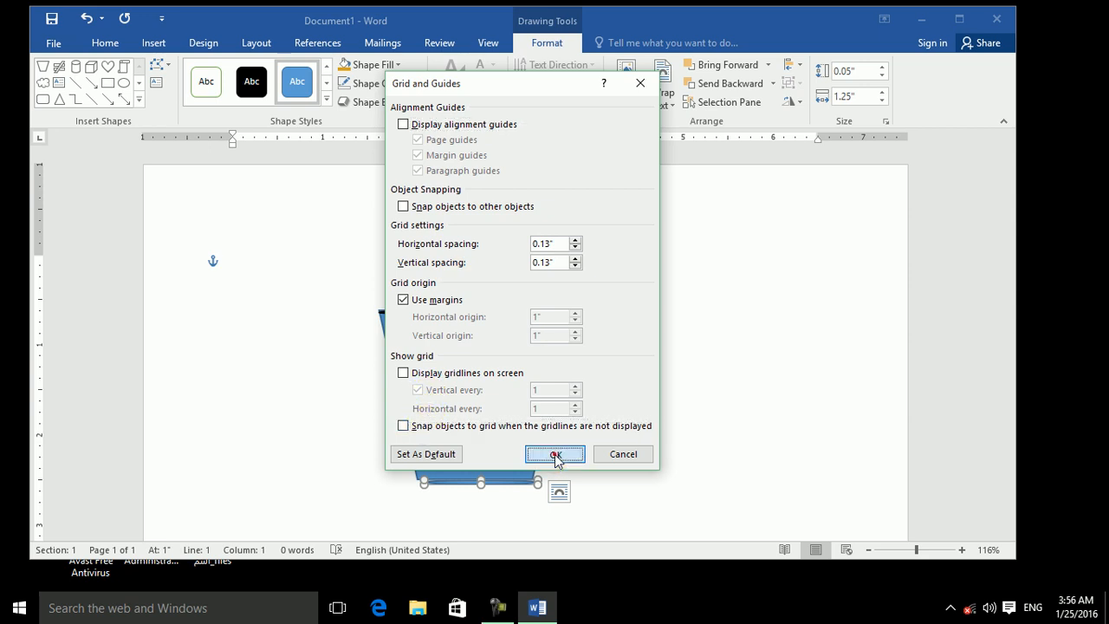
left_click(554, 454)
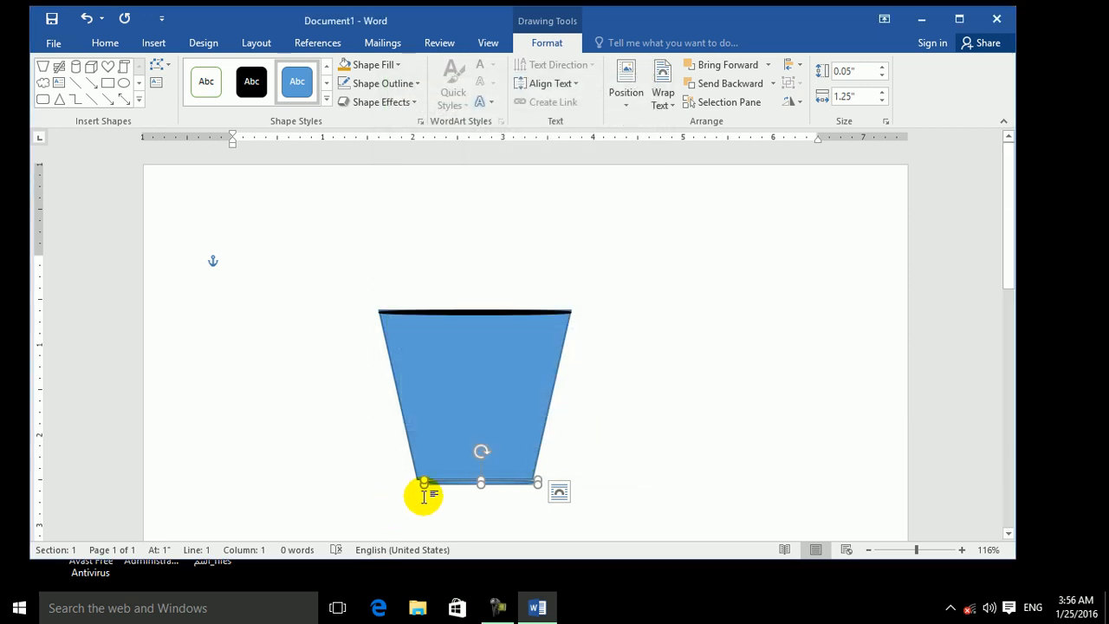
Widen the bottom ellipse to about 1.31" to match the trapezoid's base and give it the solid black style.
left_click_drag(422, 485, 419, 488)
key("Up")
key("Up")
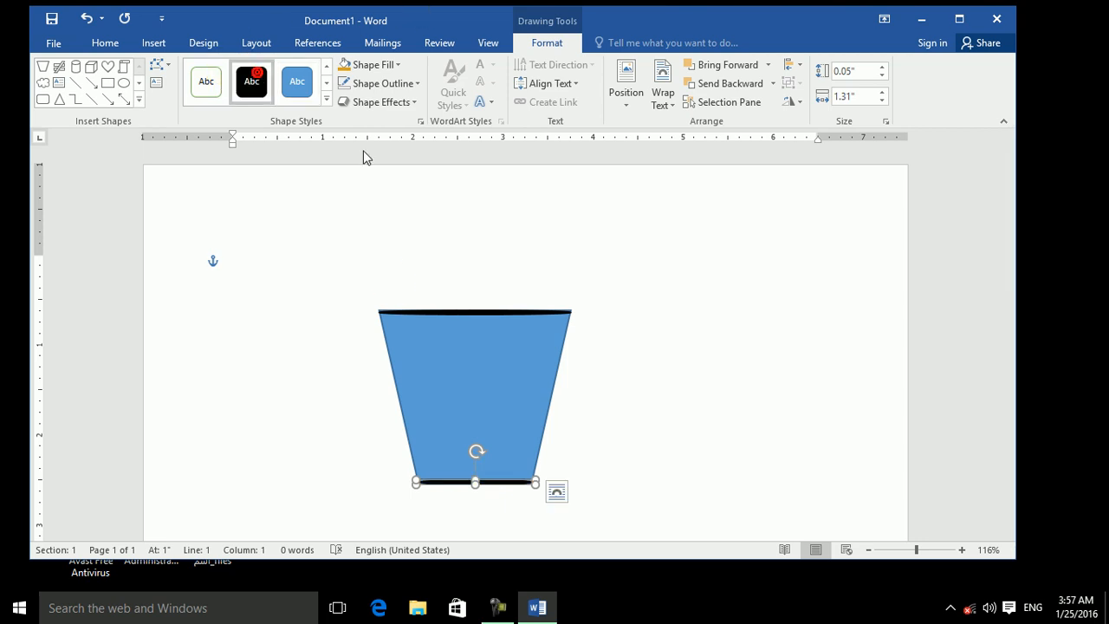
left_click(249, 81)
left_click(471, 262)
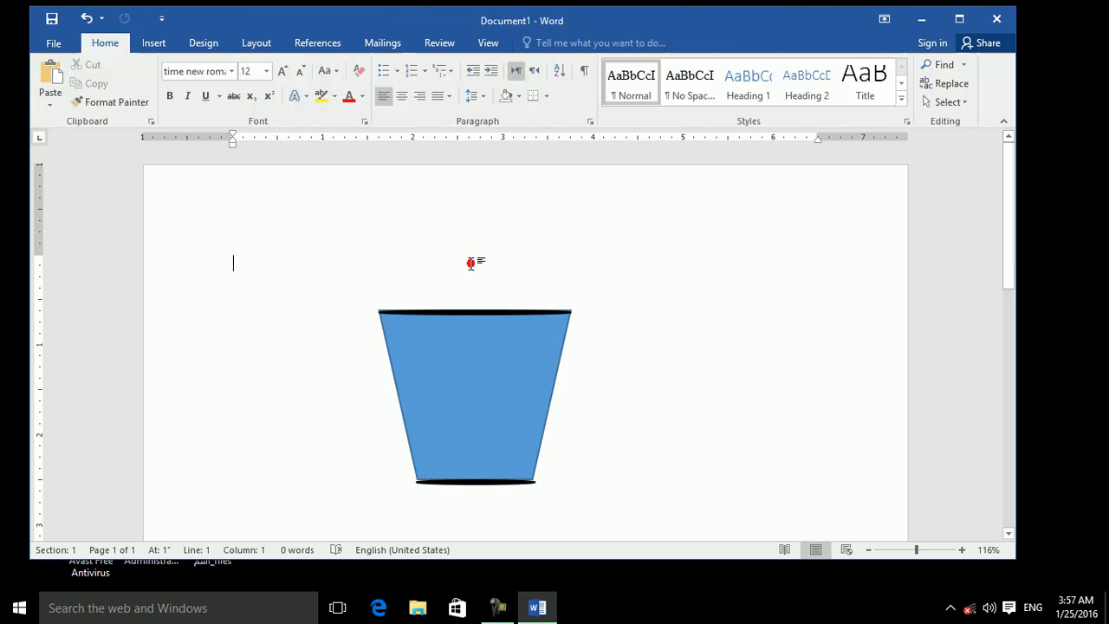
Nudge the black bottom ellipse up slightly against the trapezoid's base and trim its width a little.
left_click(464, 479)
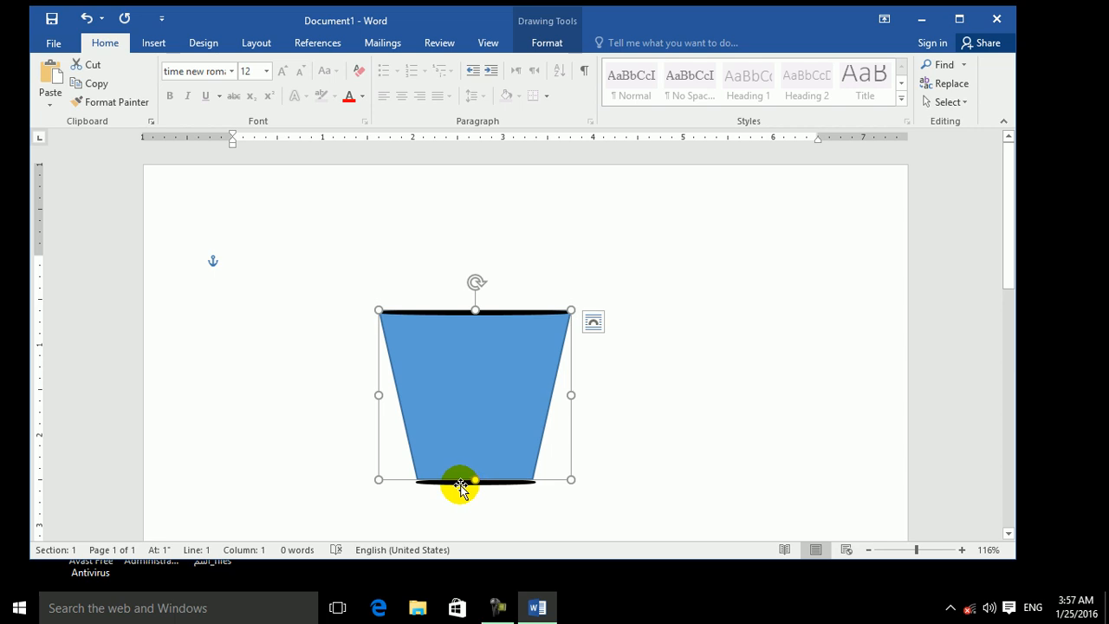
left_click(459, 483)
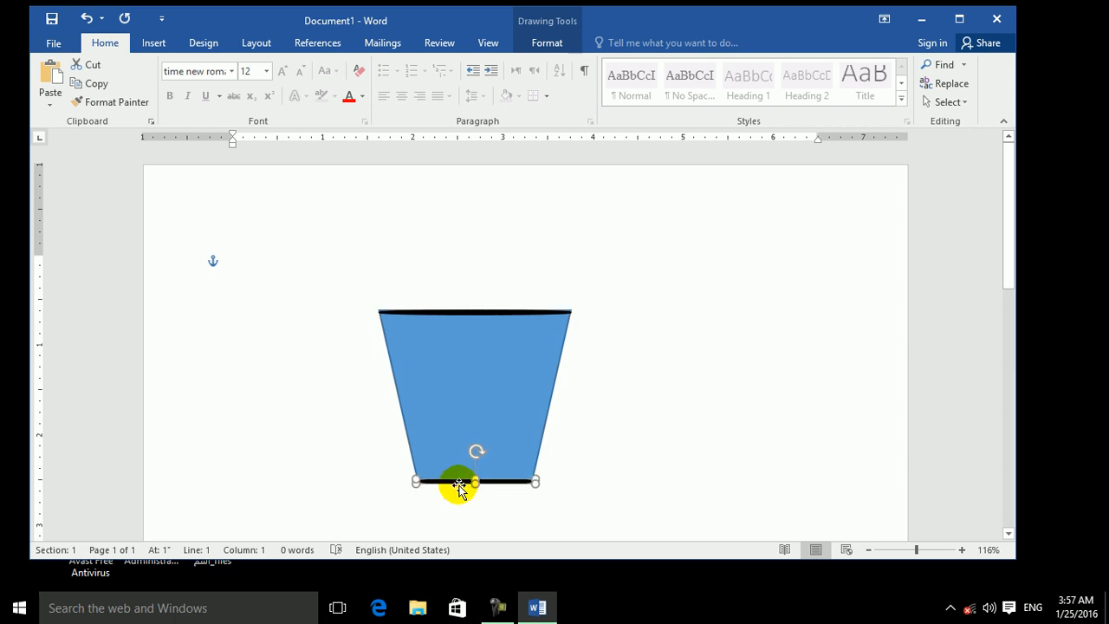
left_click(700, 421)
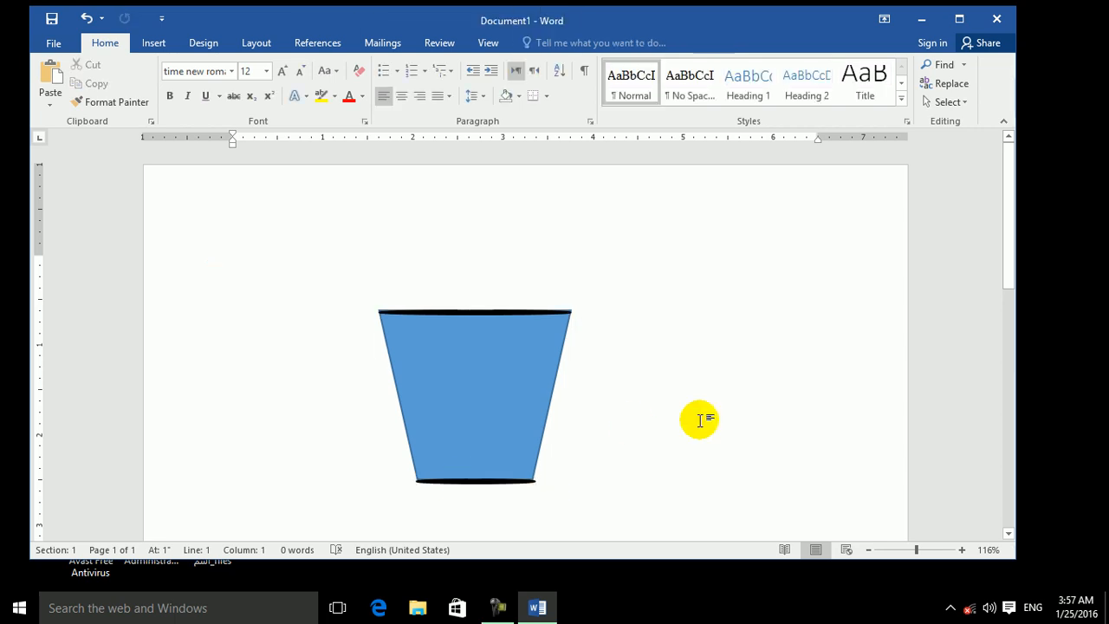
left_click(522, 483)
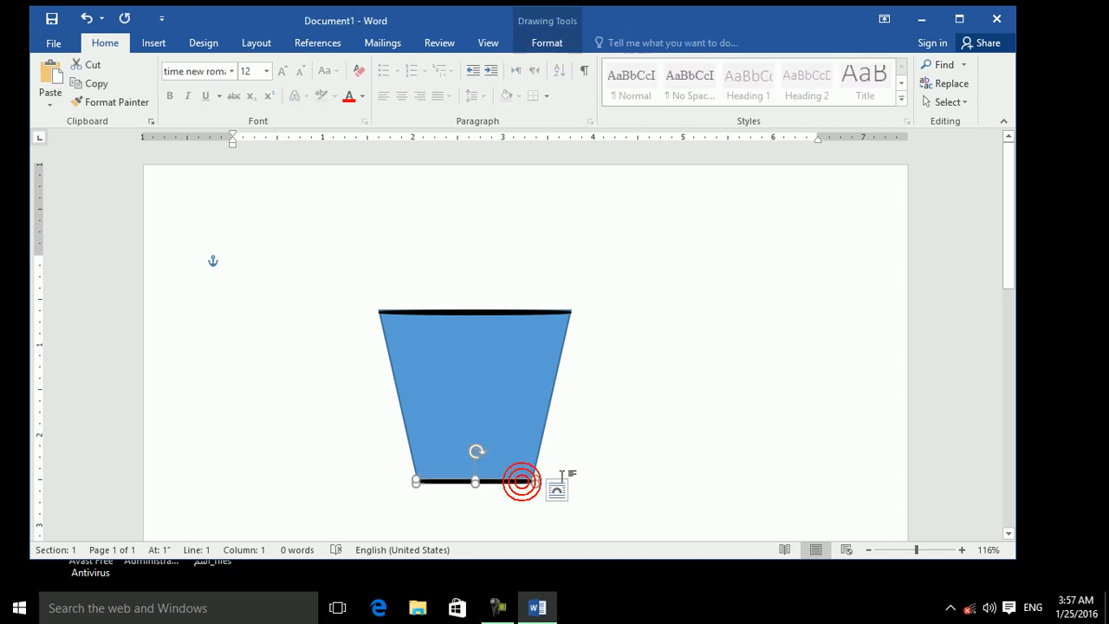
left_click(620, 454)
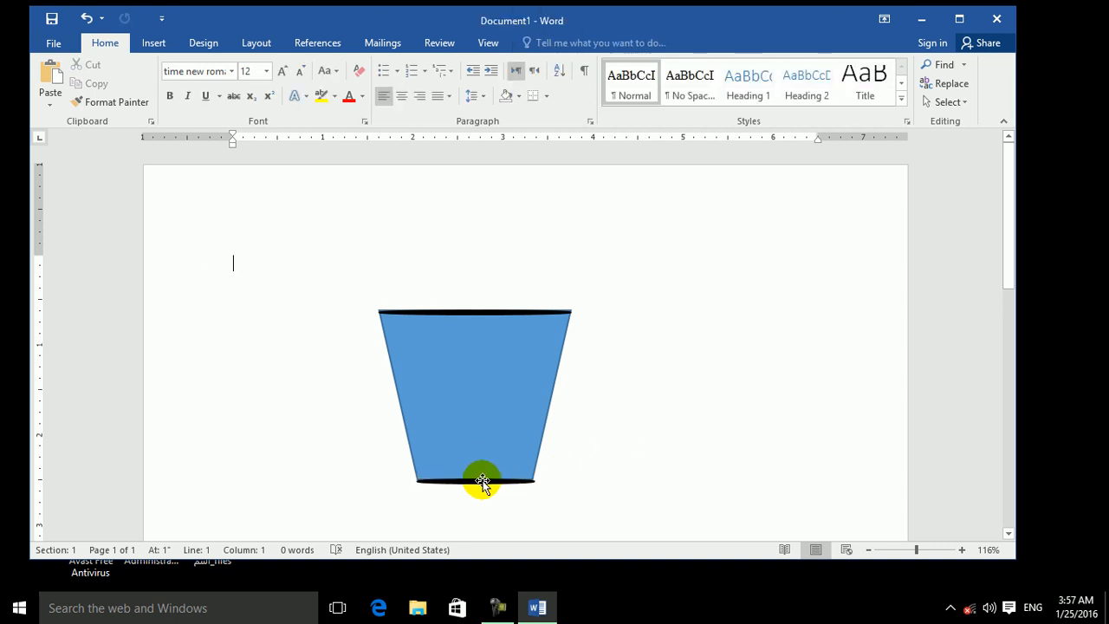
Widen the trapezoid slightly on its right side and enlarge the black top ellipse upward and to the right.
left_click(533, 452)
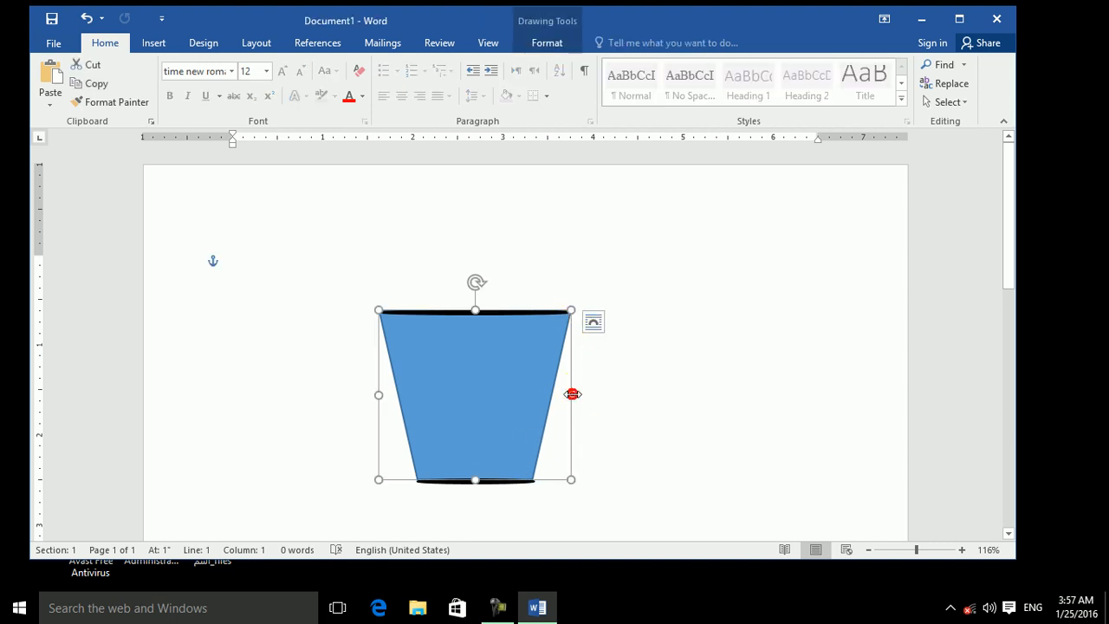
left_click_drag(572, 394, 573, 394)
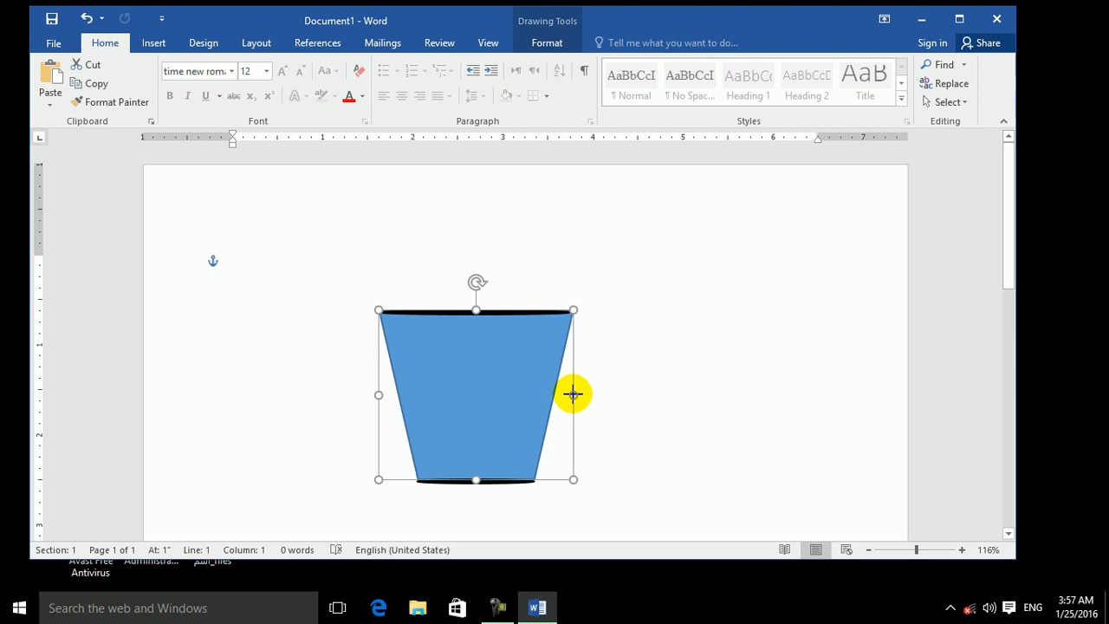
left_click(617, 378)
left_click(520, 314)
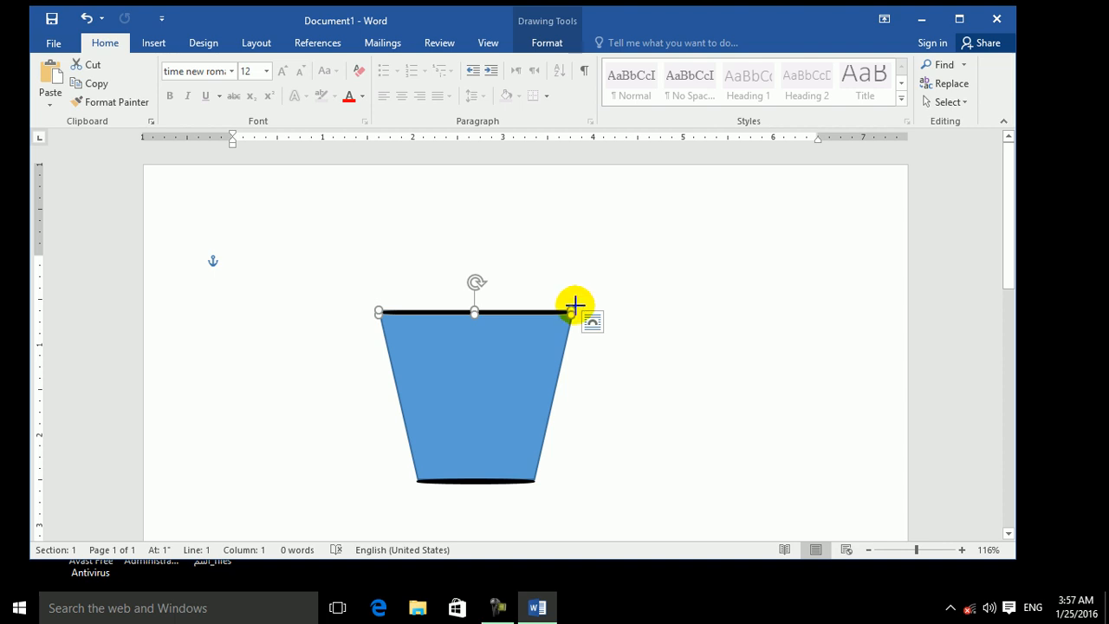
left_click_drag(576, 305, 577, 304)
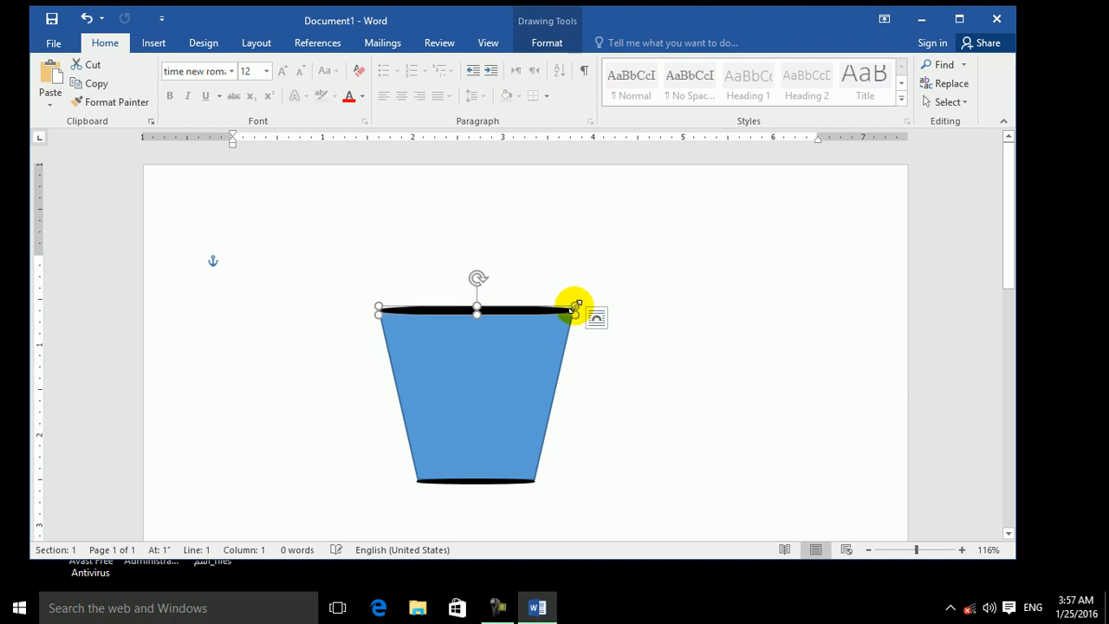
left_click(626, 332)
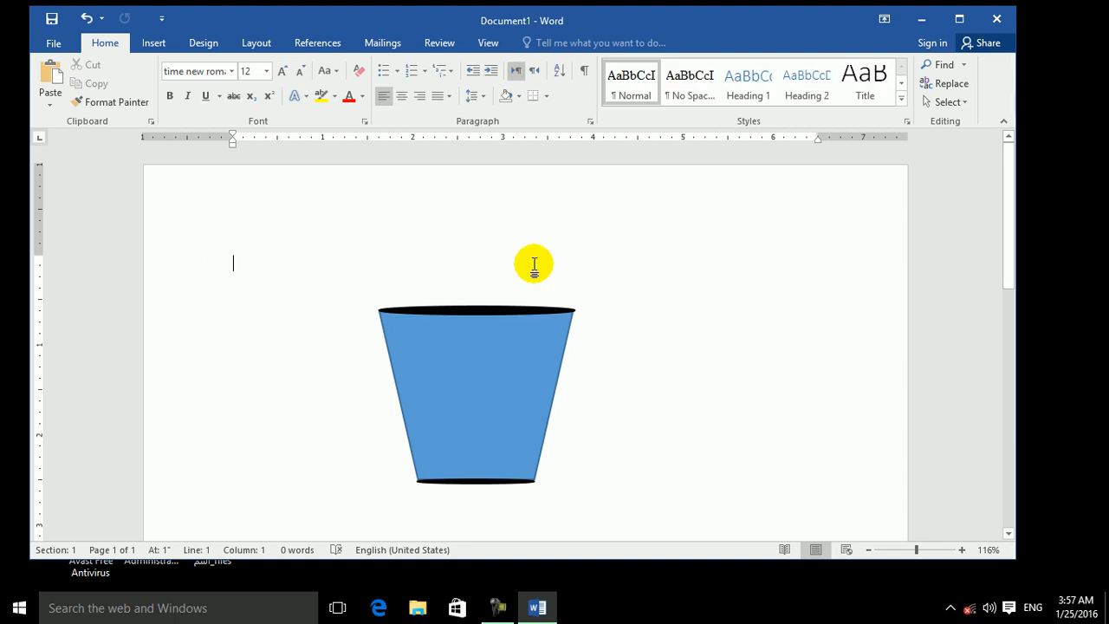
Draw a large oval about 2.31" high by 2.07" wide and place it over the upper part of the trapezoid.
left_click(154, 43)
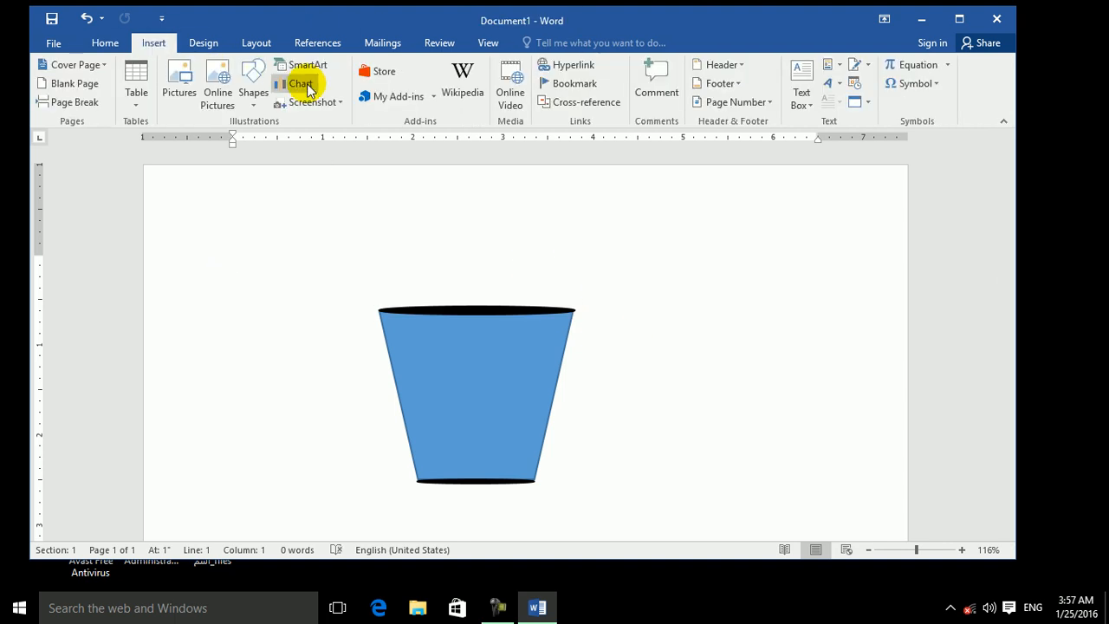
left_click(253, 95)
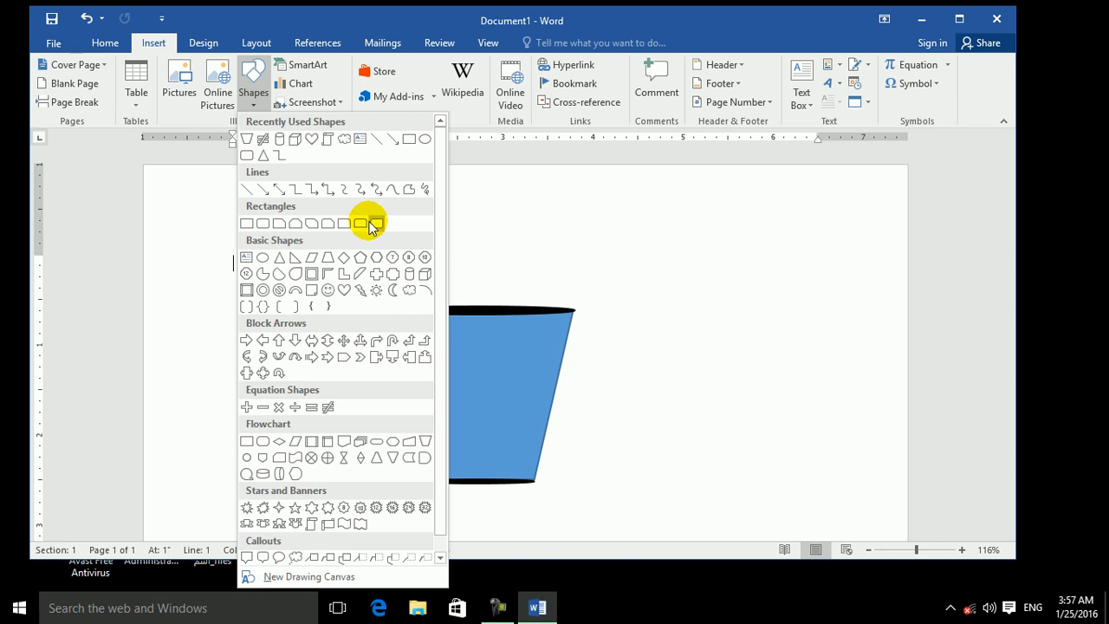
left_click(424, 142)
mouse_move(389, 181)
left_mouse_down()
mouse_move(544, 396)
mouse_move(576, 390)
left_mouse_up()
mouse_move(513, 296)
left_mouse_down()
mouse_move(500, 318)
mouse_move(510, 323)
left_mouse_up()
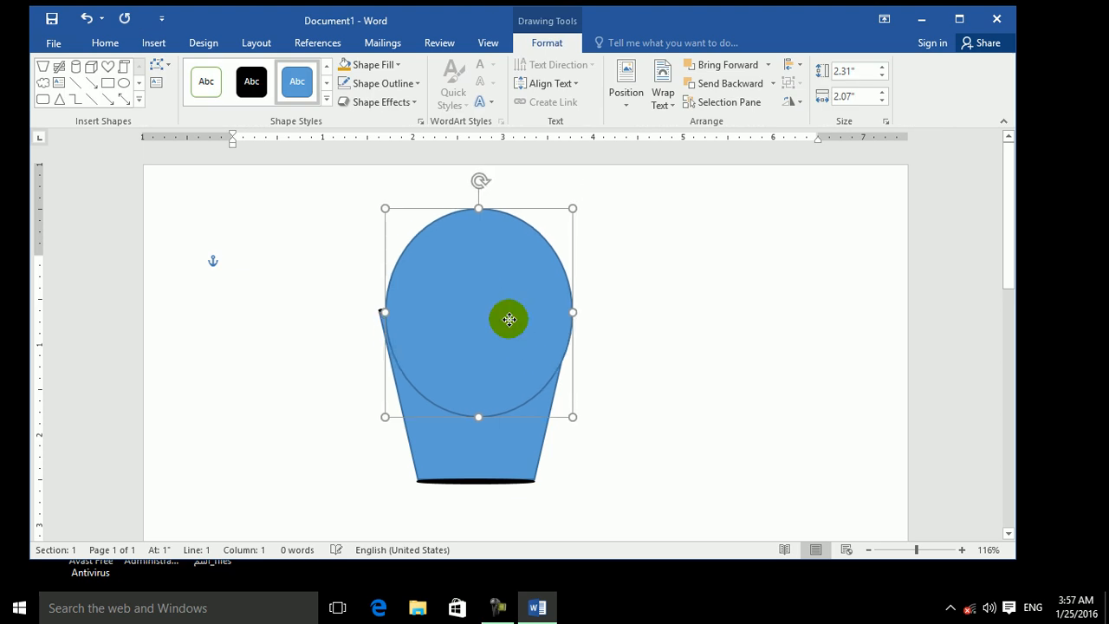
Shrink the large oval to about 2.15" high by 1.98" wide and shift it down slightly over the trapezoid's upper part.
left_click_drag(573, 417, 564, 403)
left_click_drag(512, 348, 513, 356)
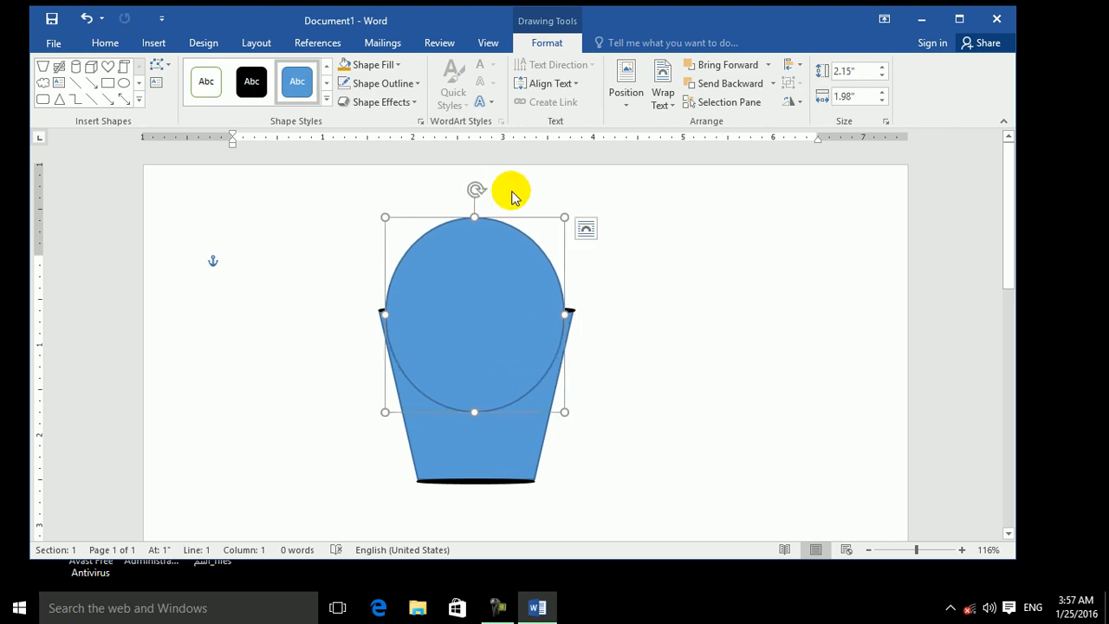
Give the large oval a black outline and remove its fill.
left_click(415, 84)
left_click(374, 257)
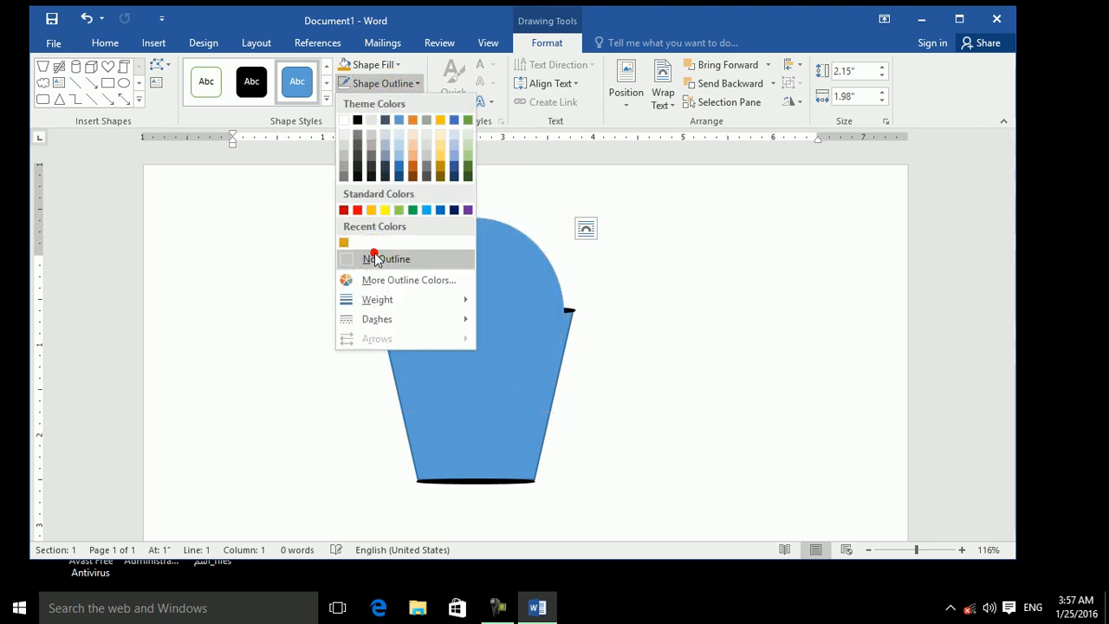
left_click(416, 84)
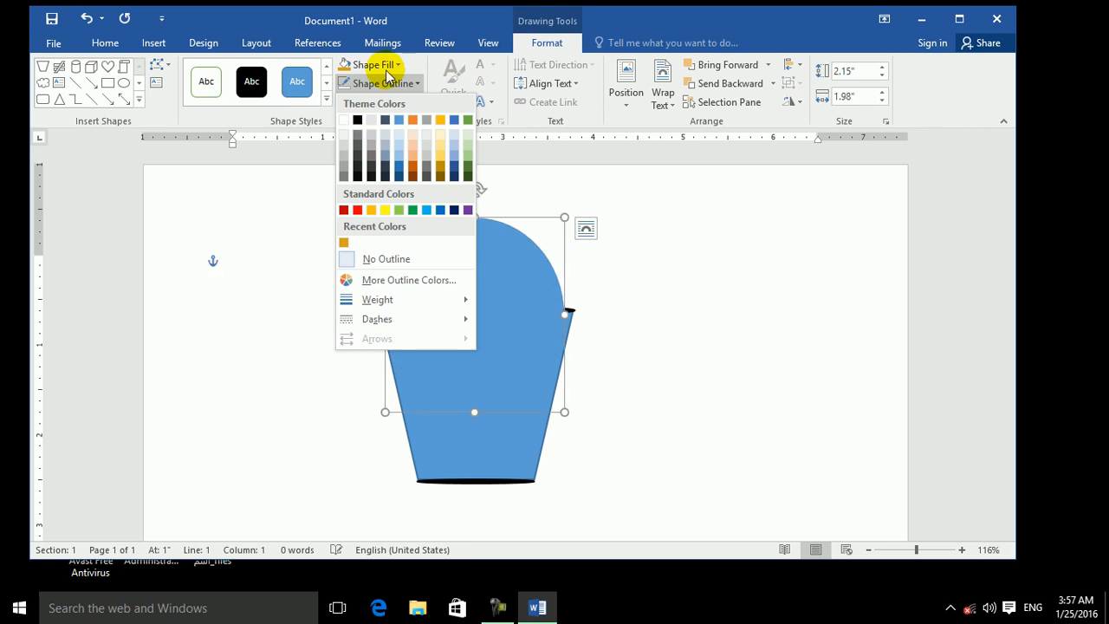
left_click(357, 120)
left_click(404, 64)
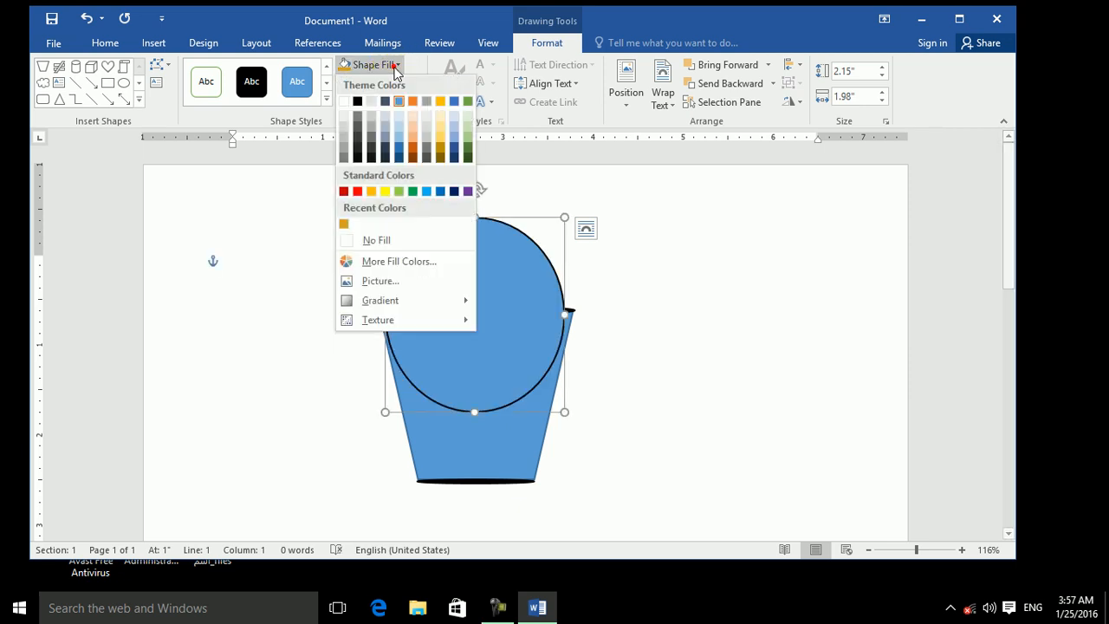
left_click(376, 240)
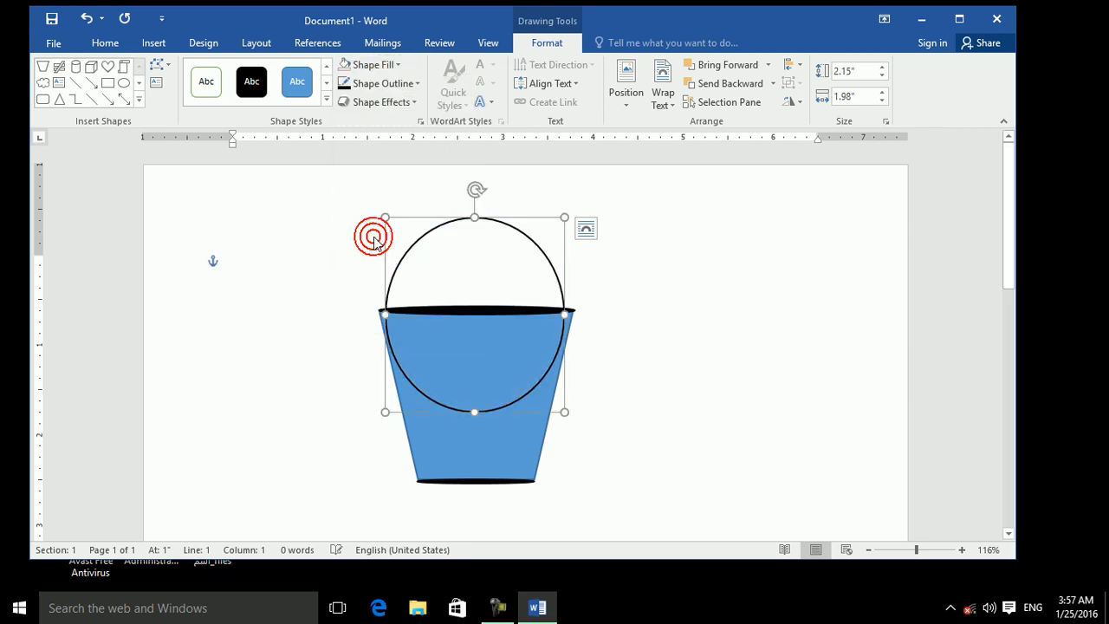
Apply a much thicker weight to the oval's black outline.
left_click(414, 83)
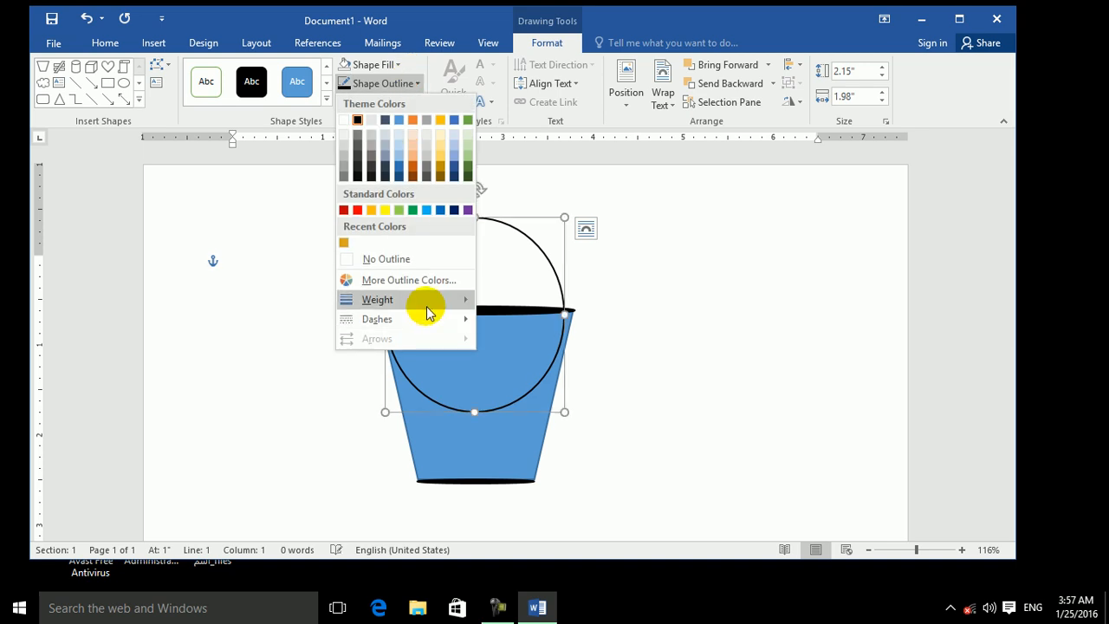
mouse_move(425, 304)
left_click(542, 425)
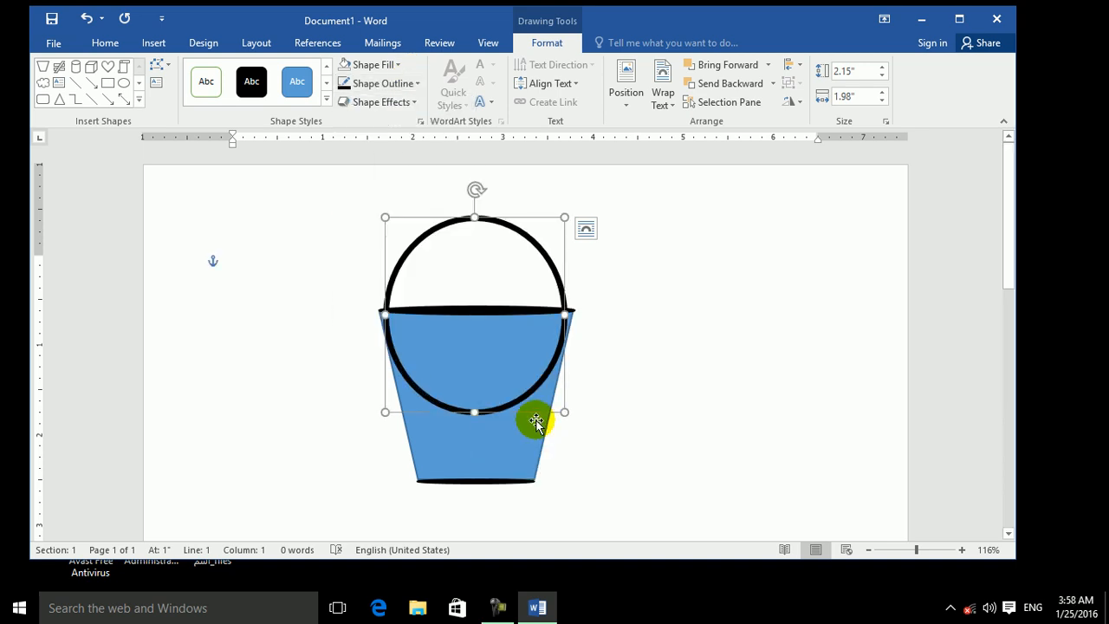
Send the oval backward behind the trapezoid and nudge it slightly to the right as the bucket's handle.
left_click(744, 87)
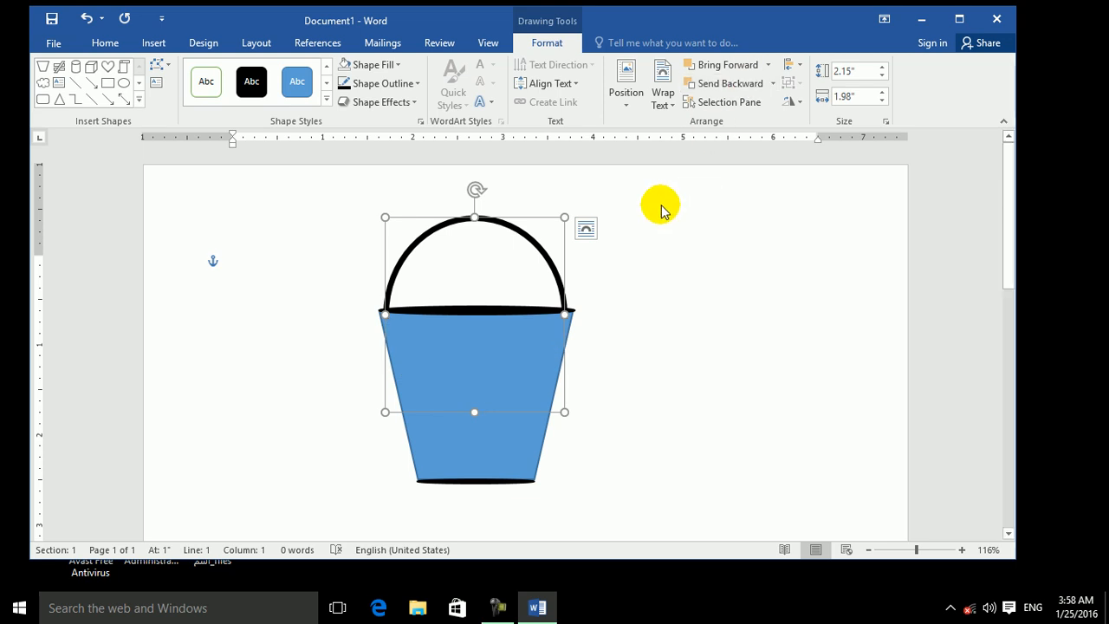
key("Right")
key("Right")
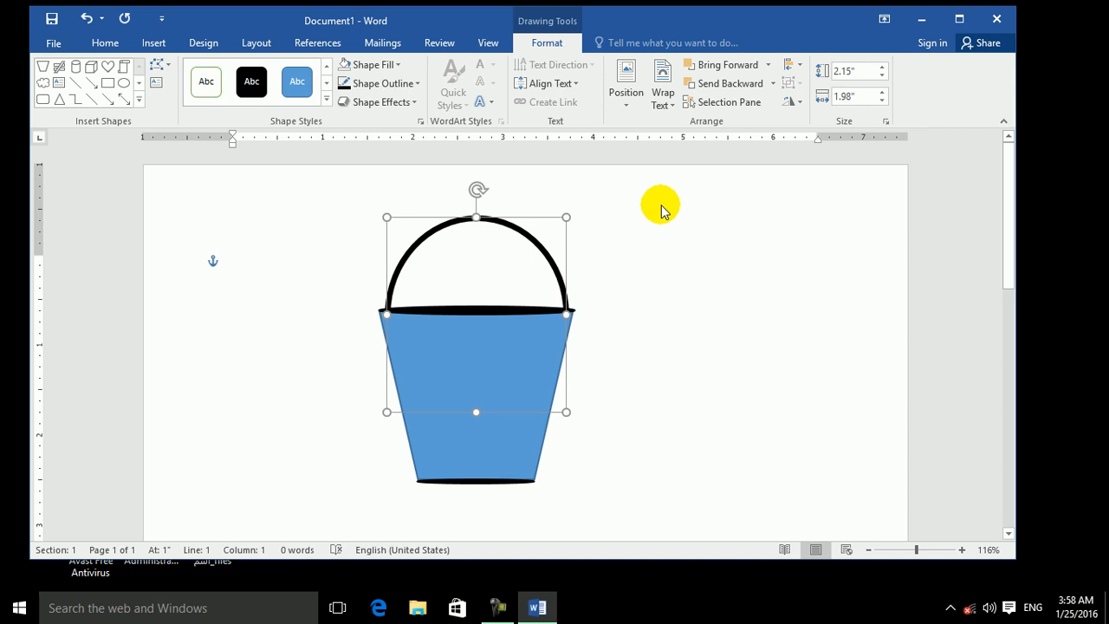
Fill the trapezoid with the picture Screenshot (17).png from the Screenshots folder.
left_click(485, 367)
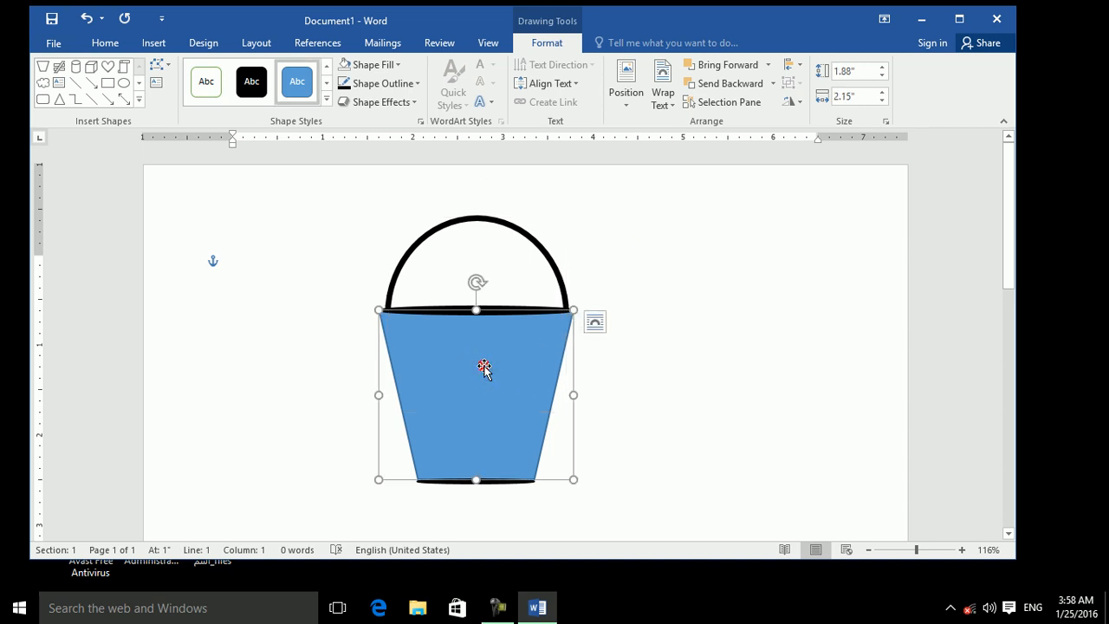
left_click(398, 65)
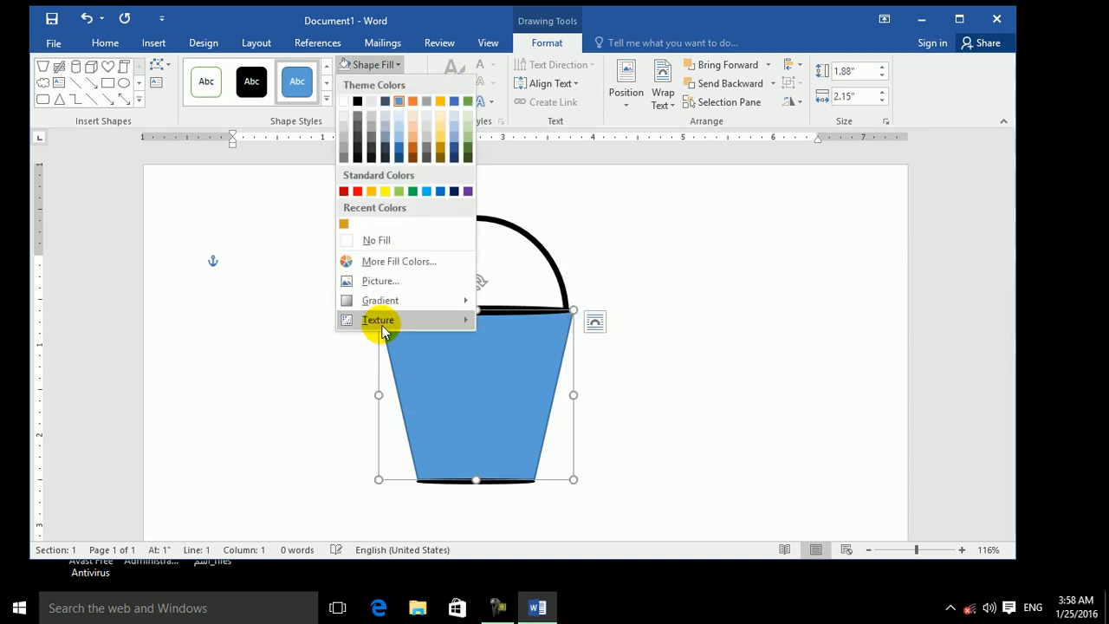
left_click(378, 282)
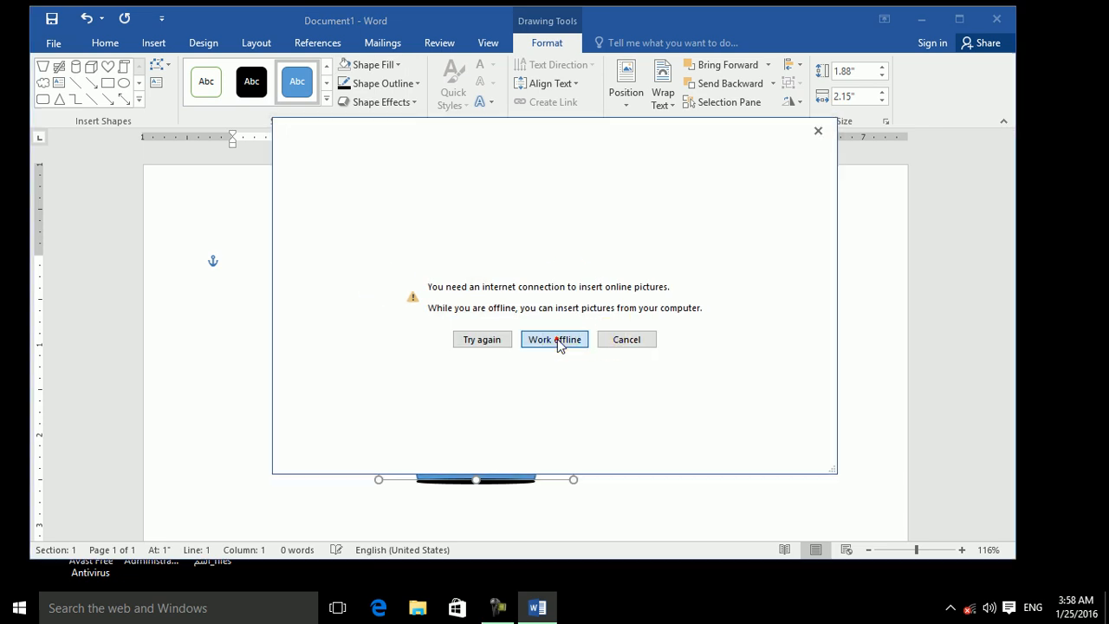
left_click(558, 339)
left_click_drag(567, 208, 558, 303)
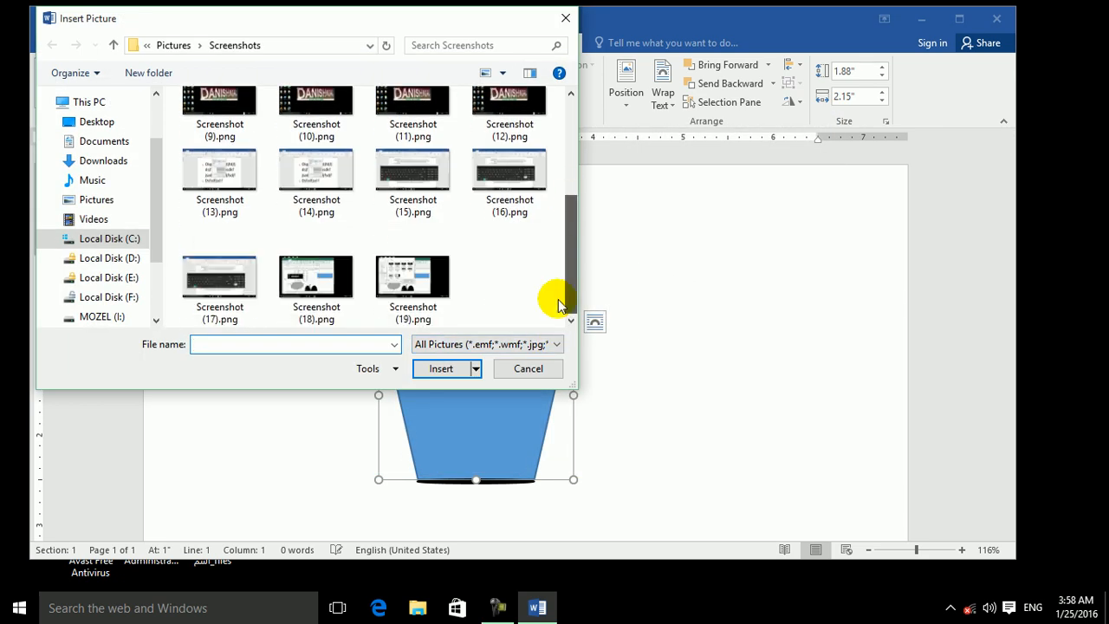
left_click(240, 272)
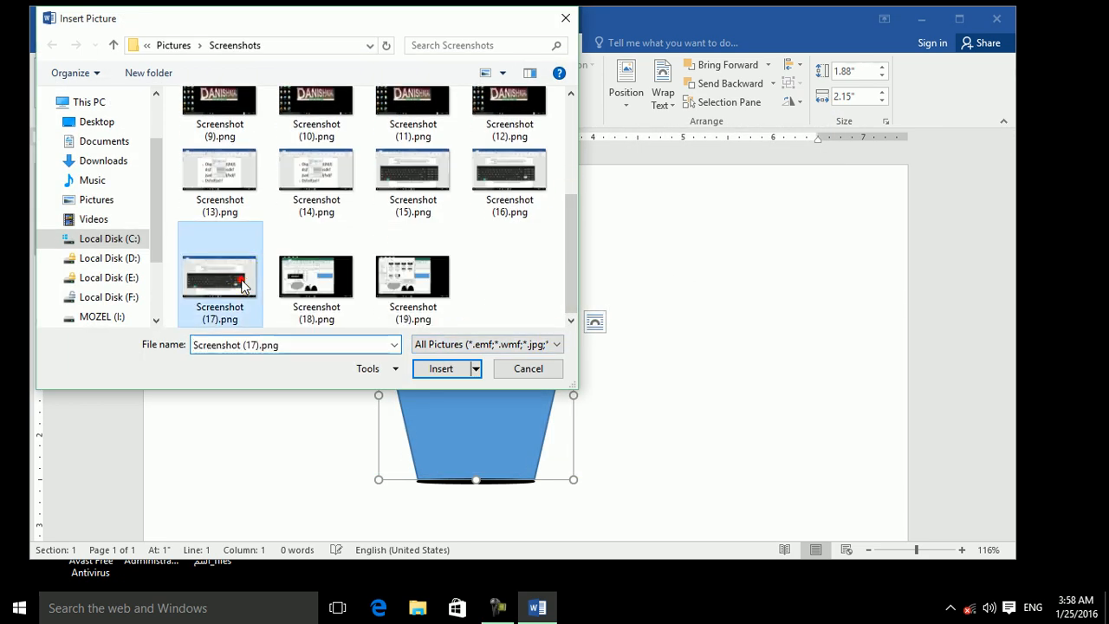
left_click(442, 370)
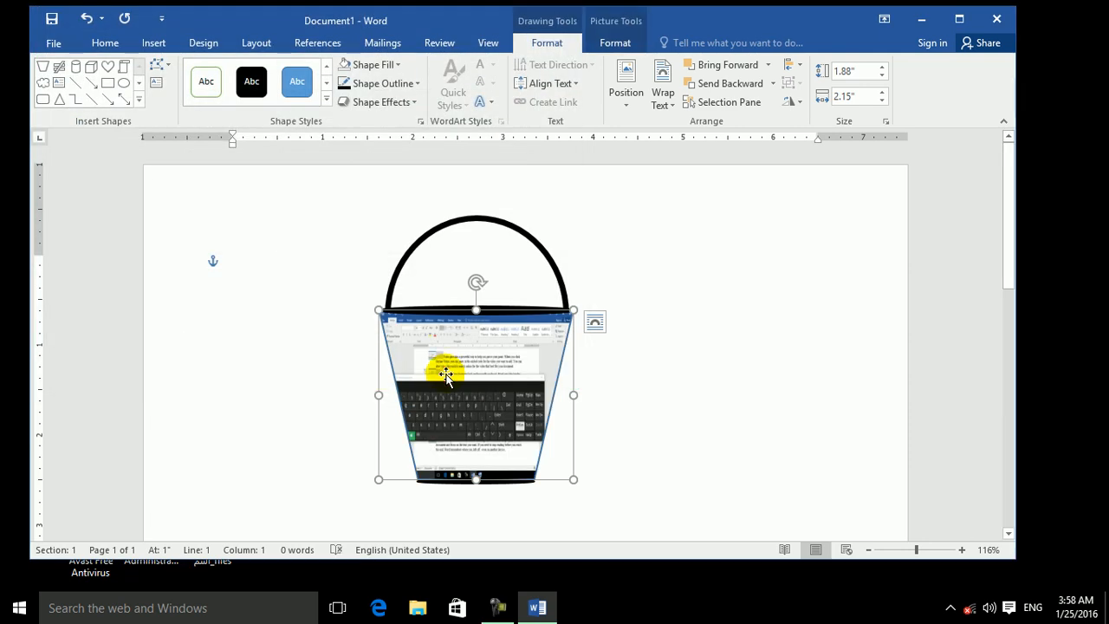
Replace the trapezoid's picture fill with boy.jpg from the data folder on the Desktop.
left_click(328, 101)
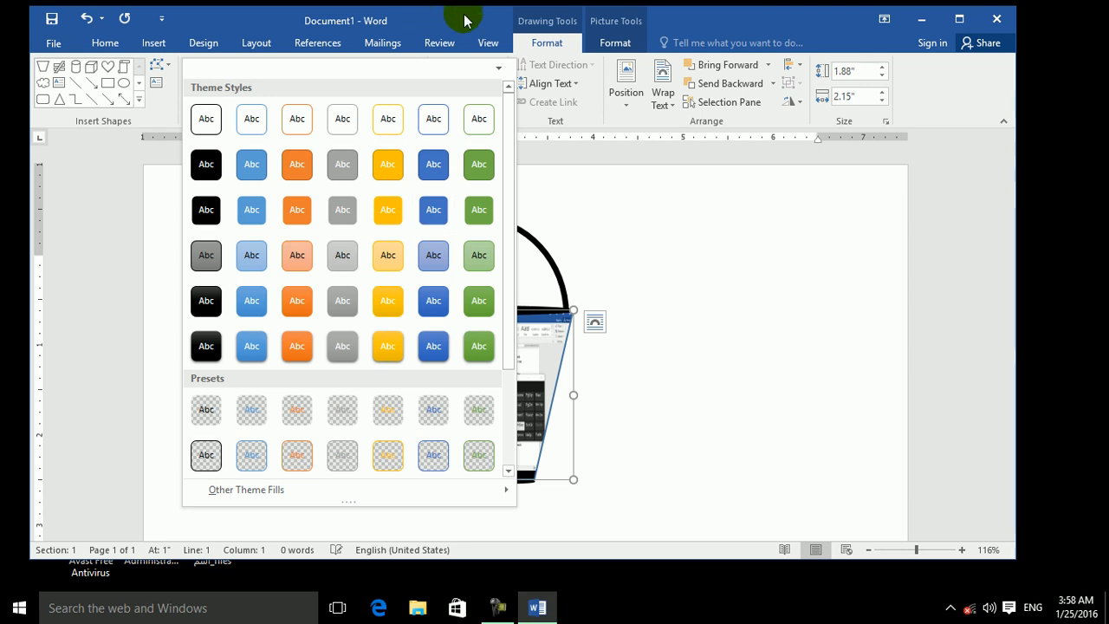
left_click(594, 198)
left_click(387, 64)
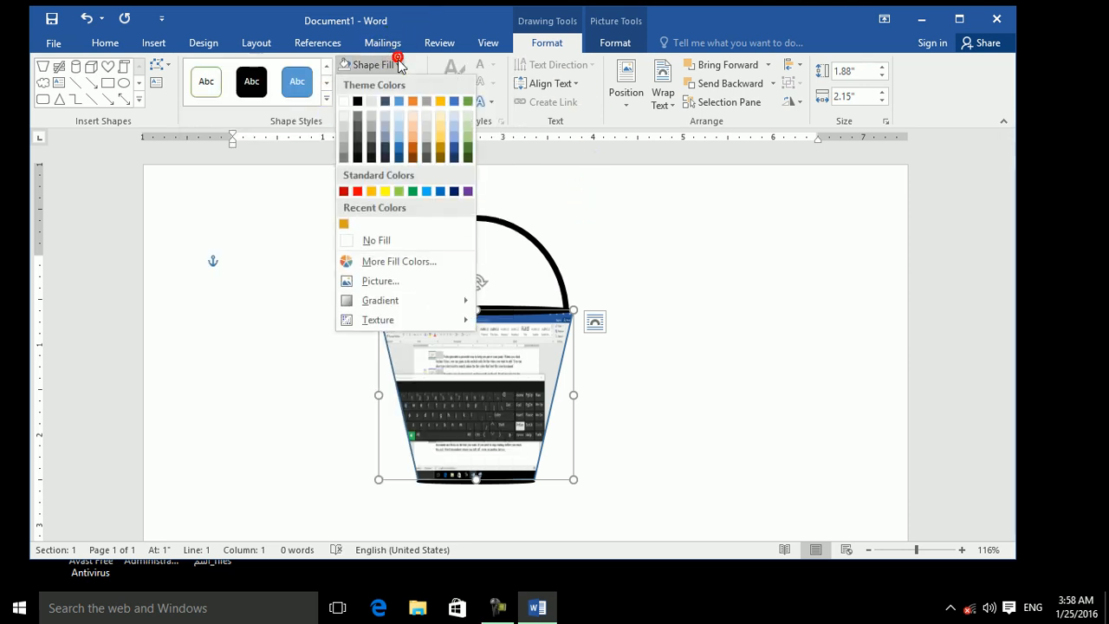
left_click(389, 281)
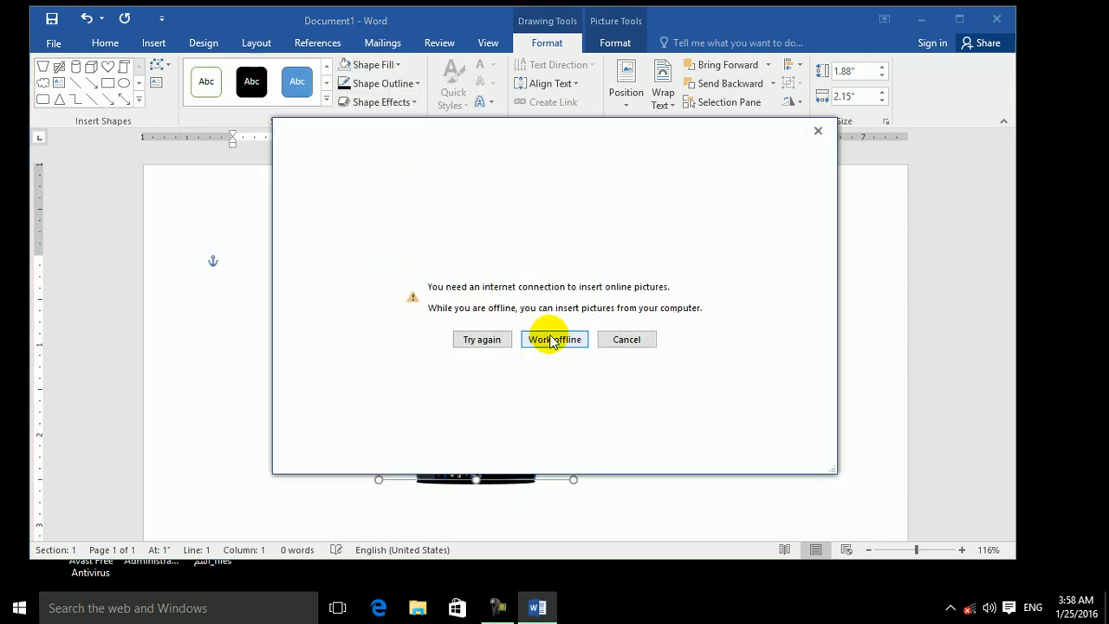
left_click(549, 338)
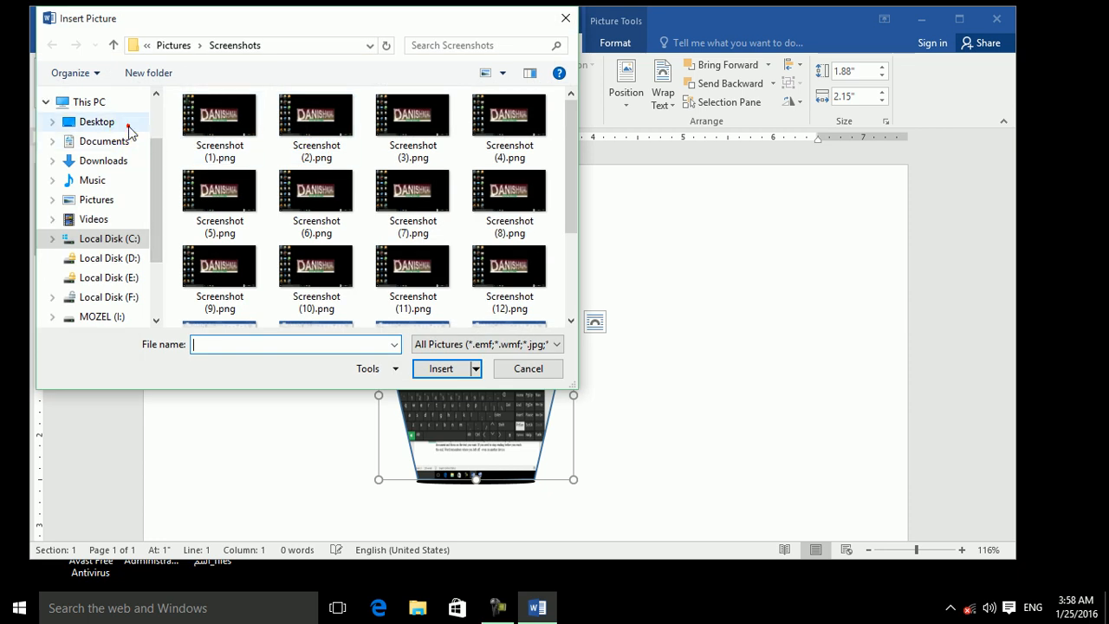
left_click(130, 124)
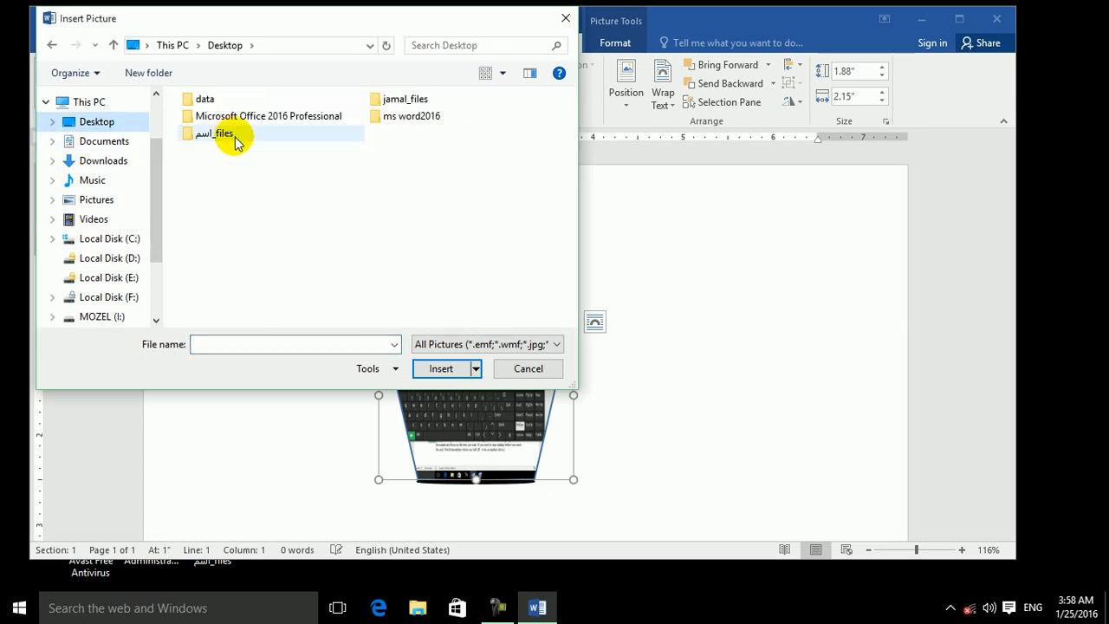
double_click(248, 99)
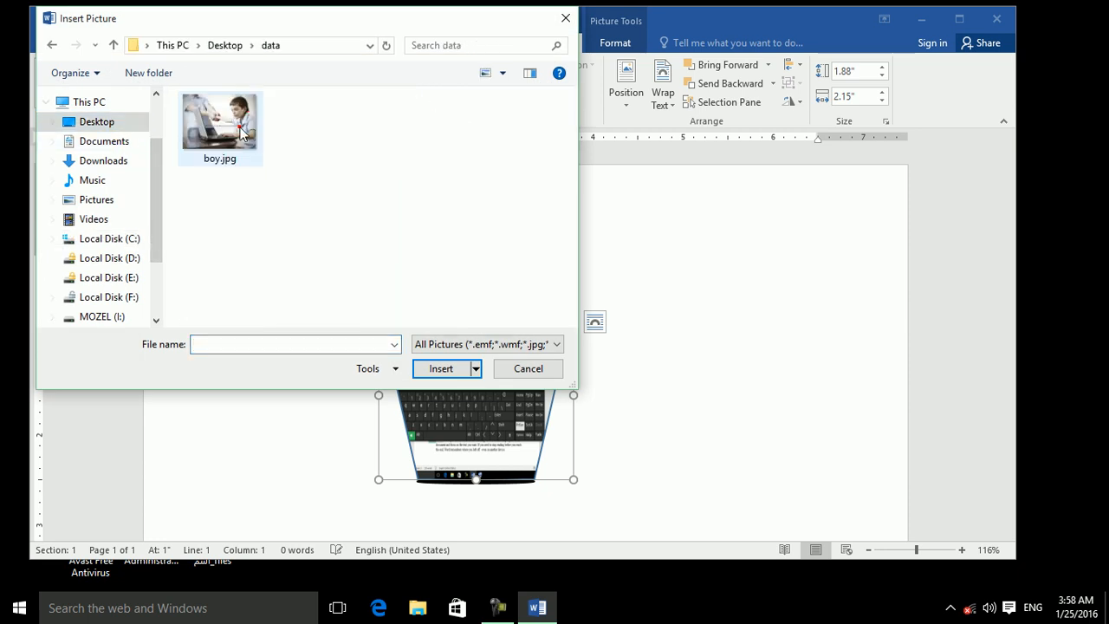
left_click(240, 128)
left_click(441, 370)
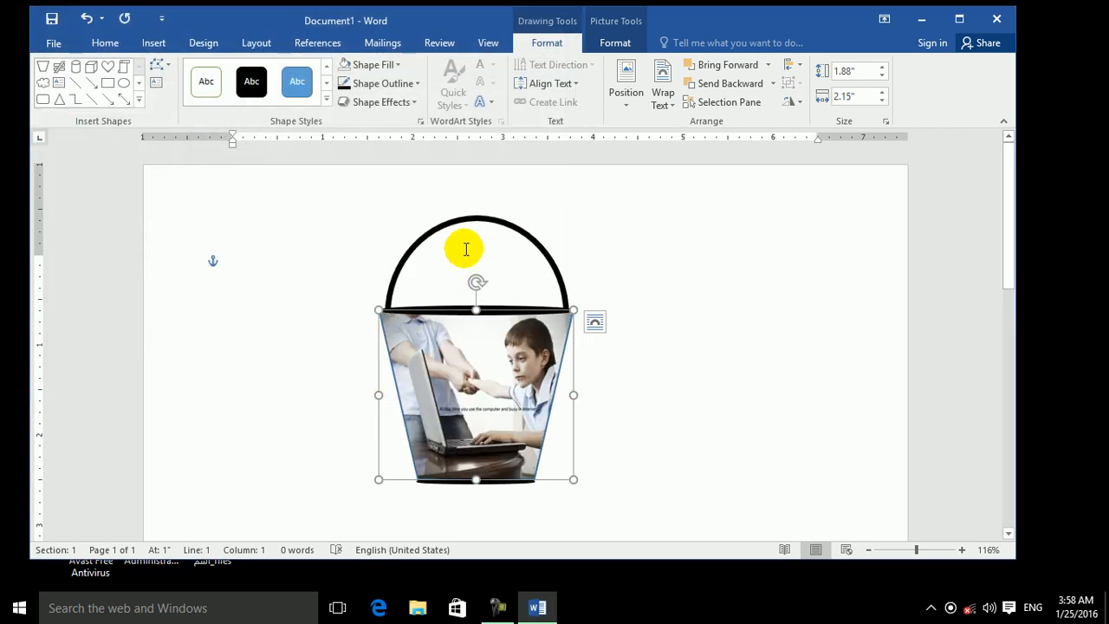
Stretch the handle oval upward to a height of about 2.32".
left_click(471, 219)
left_click_drag(476, 214, 475, 200)
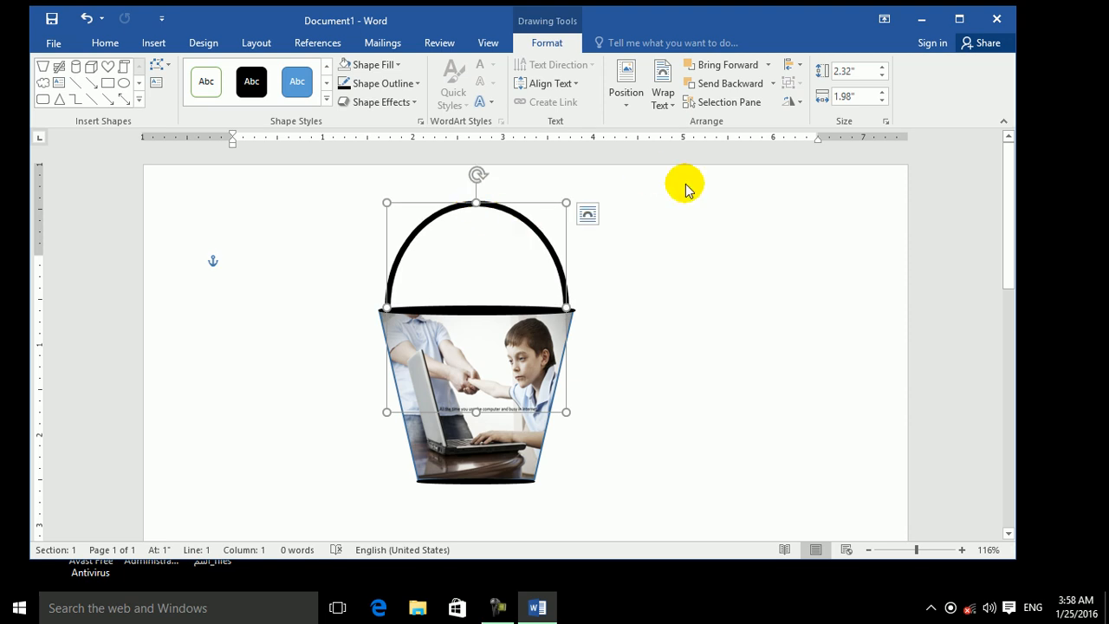
Group the handle oval, both black ellipses and the picture-filled trapezoid into one bucket object.
left_click(501, 317, "shift")
left_click(489, 332, "shift")
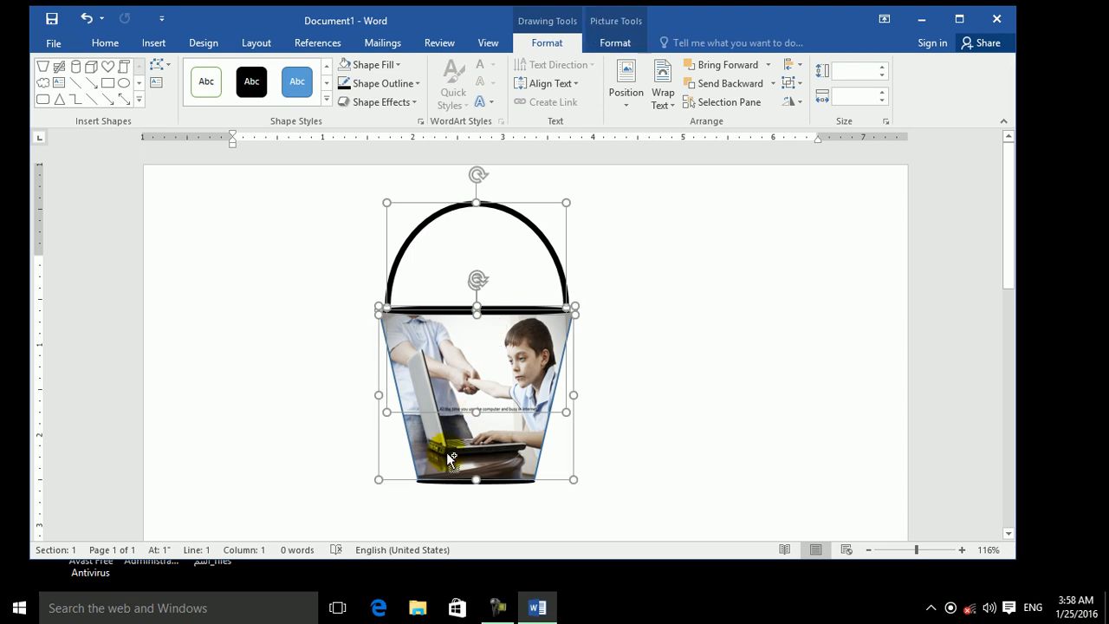
left_click(440, 482, "shift")
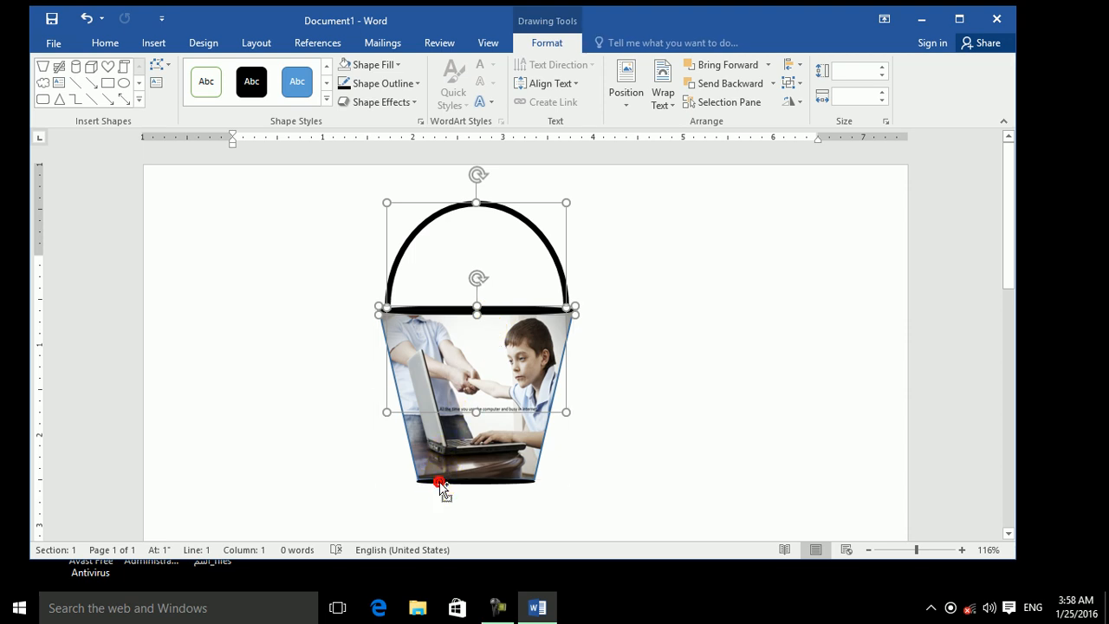
left_click(440, 483, "shift")
left_click(433, 428, "shift")
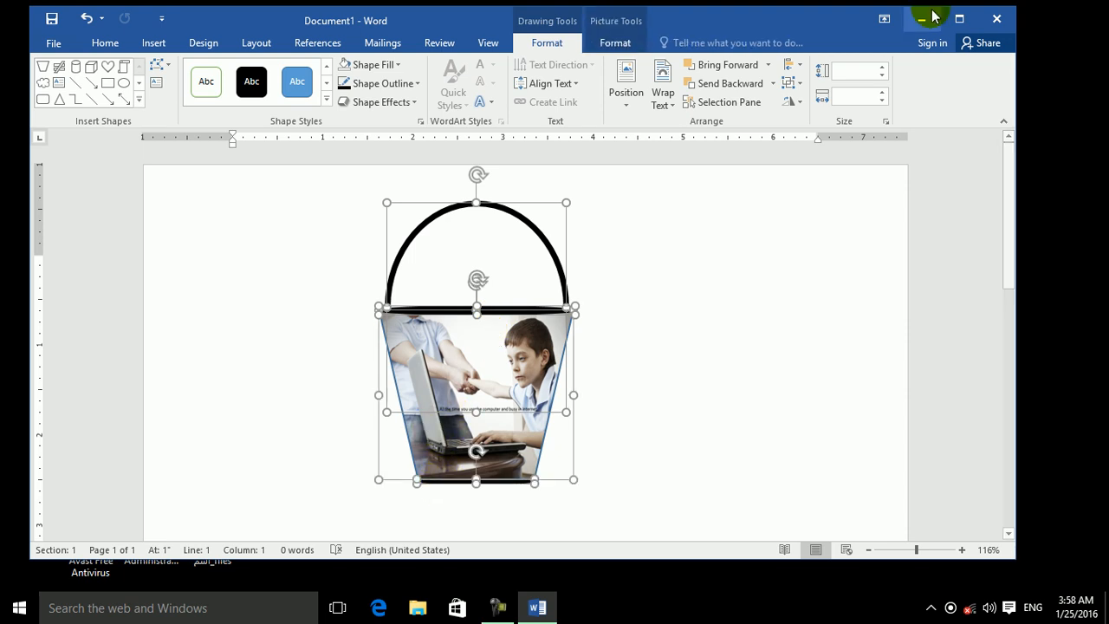
left_click(795, 84)
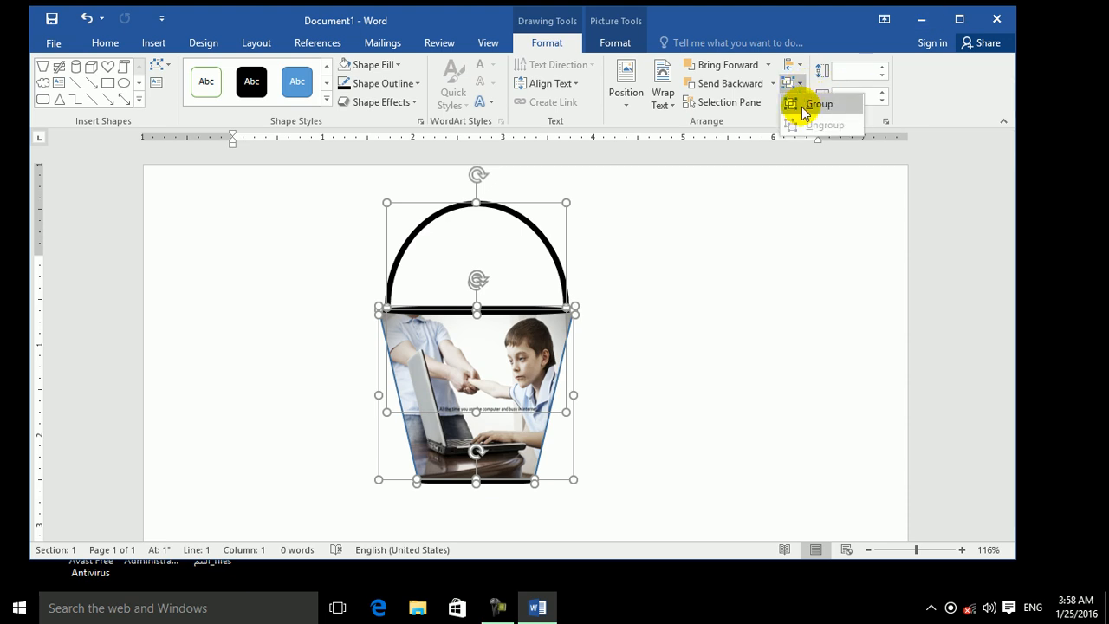
left_click(813, 104)
Duplicate the grouped bucket until four buckets stand across the page.
left_click(478, 290)
left_click_drag(463, 334, 730, 366)
left_click_drag(573, 403, 498, 422)
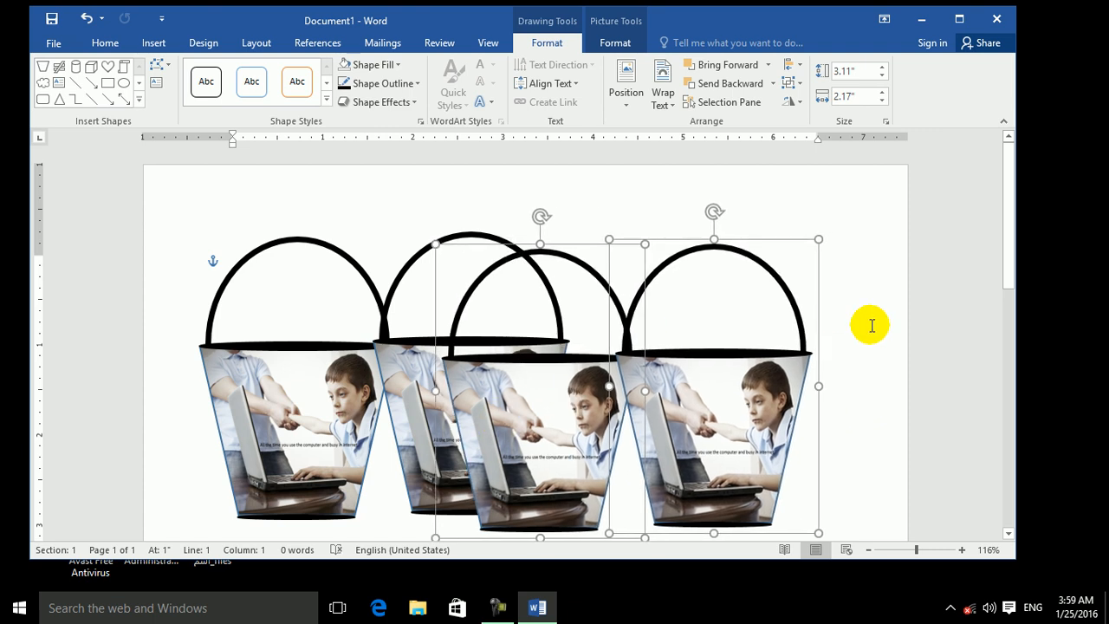
left_click(869, 344)
Spread the two right-hand buckets apart and tilt the rightmost one counterclockwise so its handle crosses its neighbour's.
left_click_drag(717, 411, 749, 372)
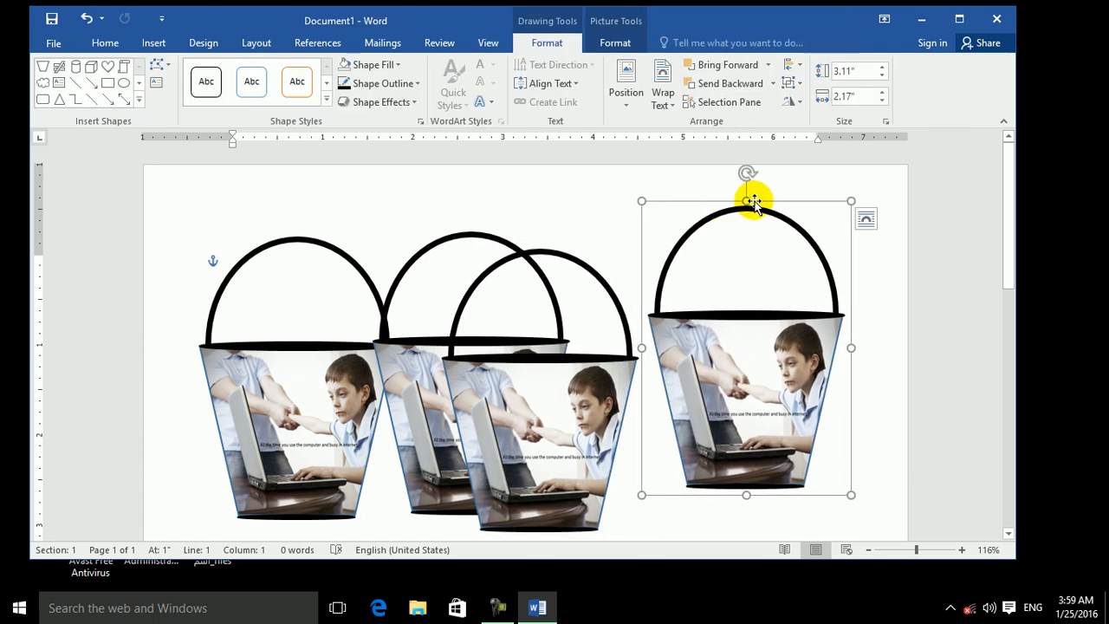
left_click_drag(630, 399, 661, 405)
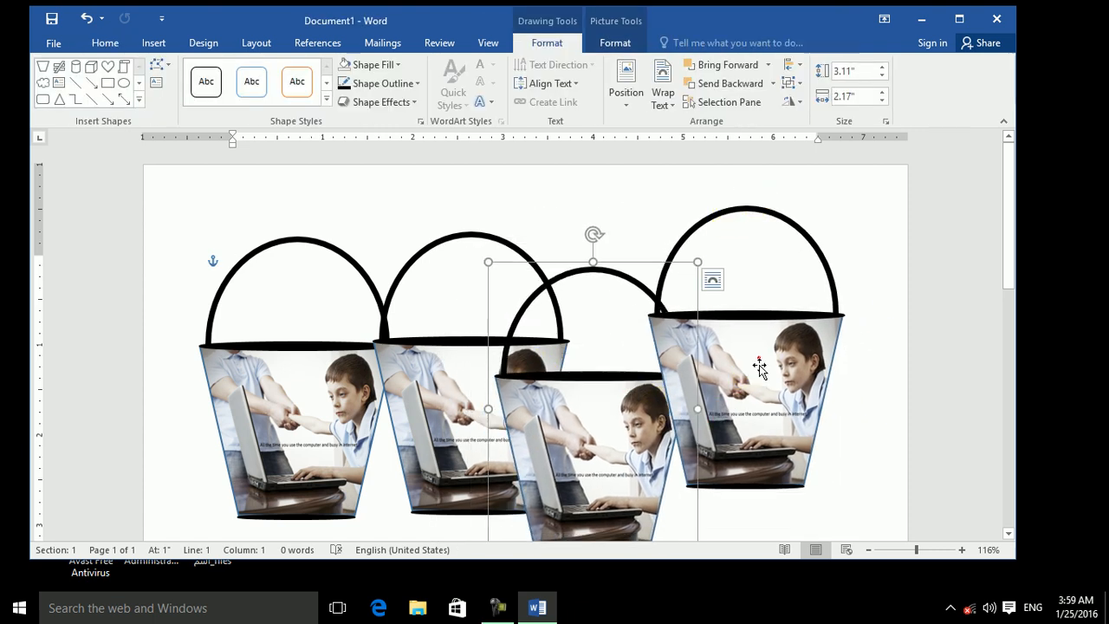
left_click_drag(760, 358, 705, 434)
left_click_drag(693, 245, 589, 295)
left_click_drag(707, 415, 706, 386)
Nudge the second bucket from the left and tilt it clockwise so its handle overlaps the other handles.
left_click_drag(464, 441, 464, 436)
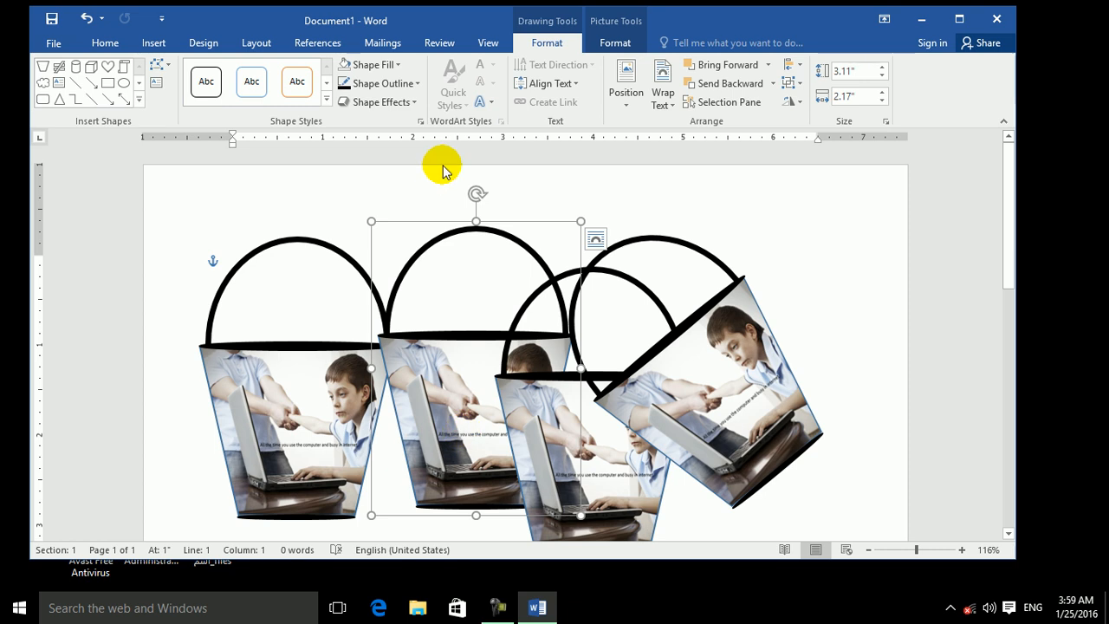
left_click_drag(476, 193, 543, 289)
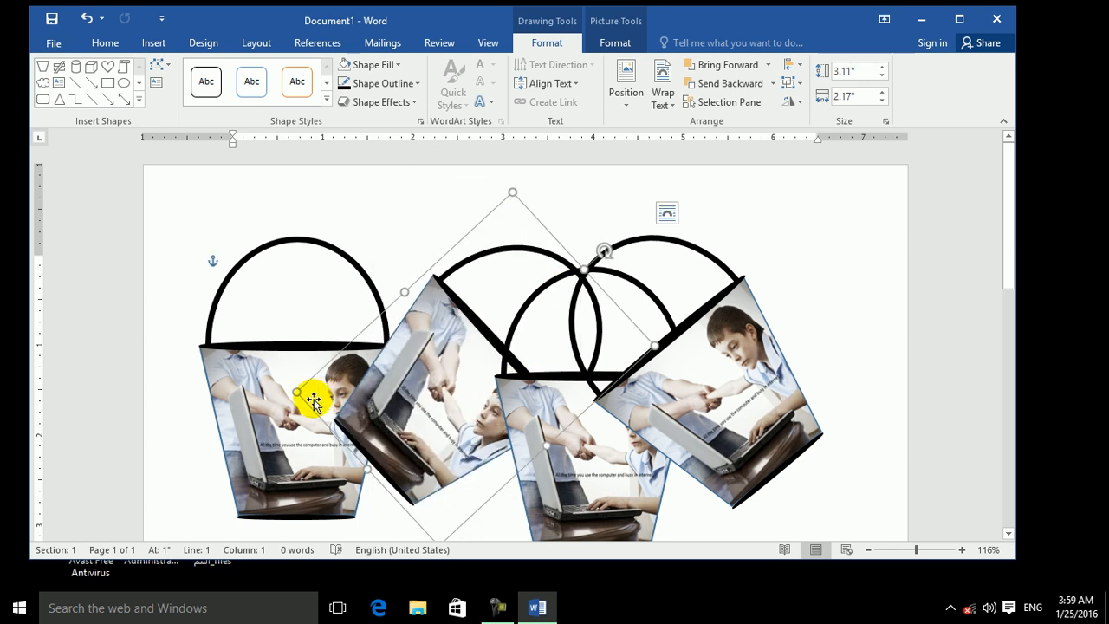
Rotate the leftmost bucket clockwise until it tips past horizontal and move it above the second bucket so the handles overlap.
left_click_drag(285, 342, 232, 423)
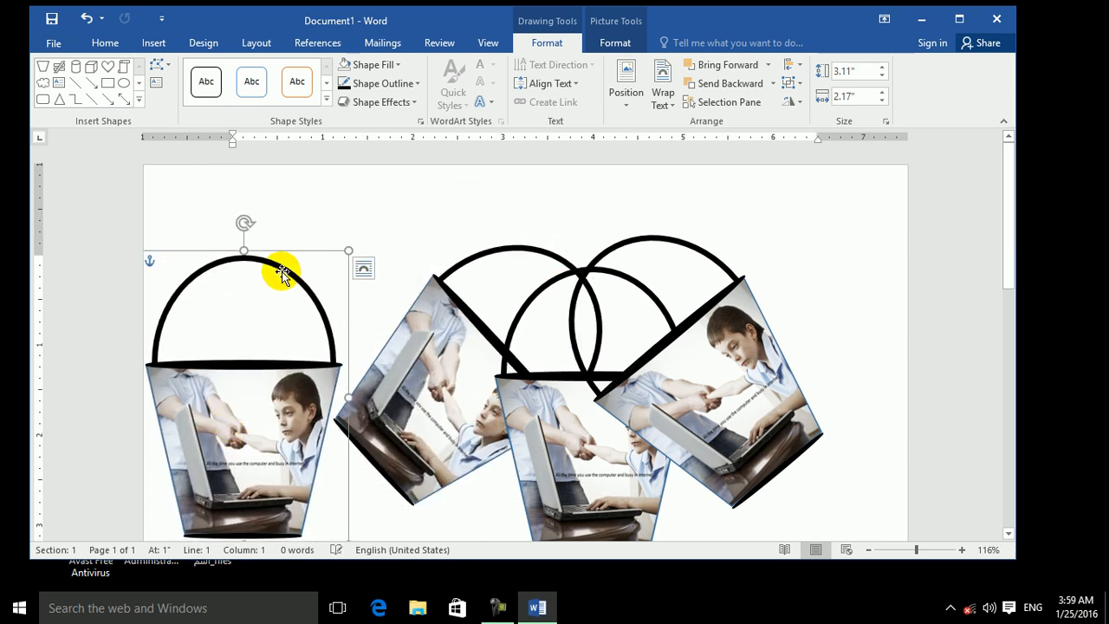
left_click_drag(243, 224, 352, 460)
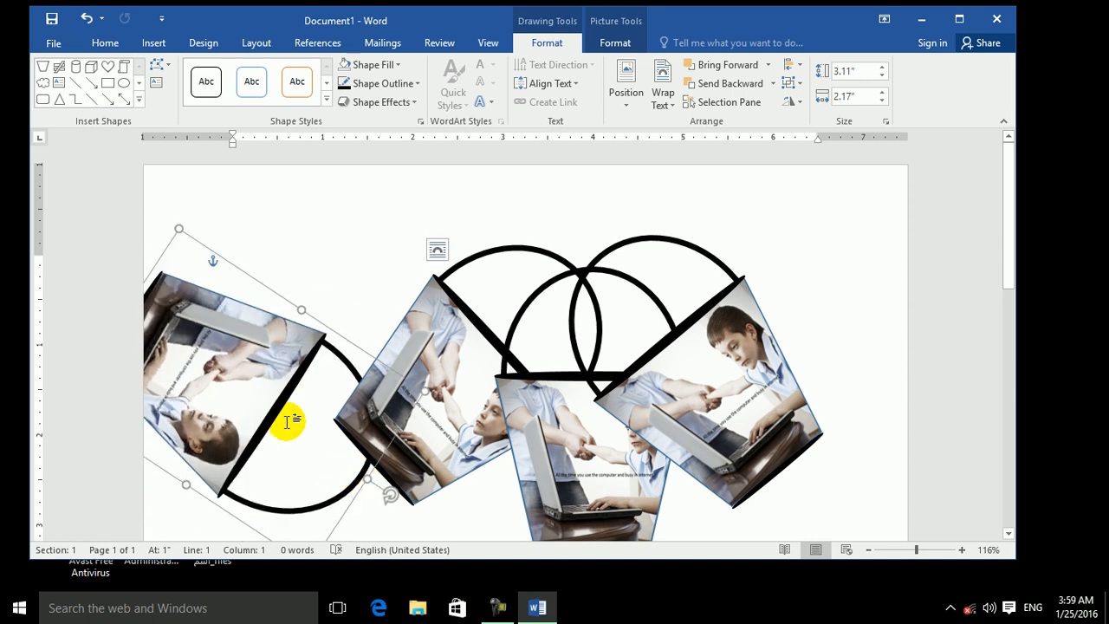
left_click_drag(250, 403, 470, 209)
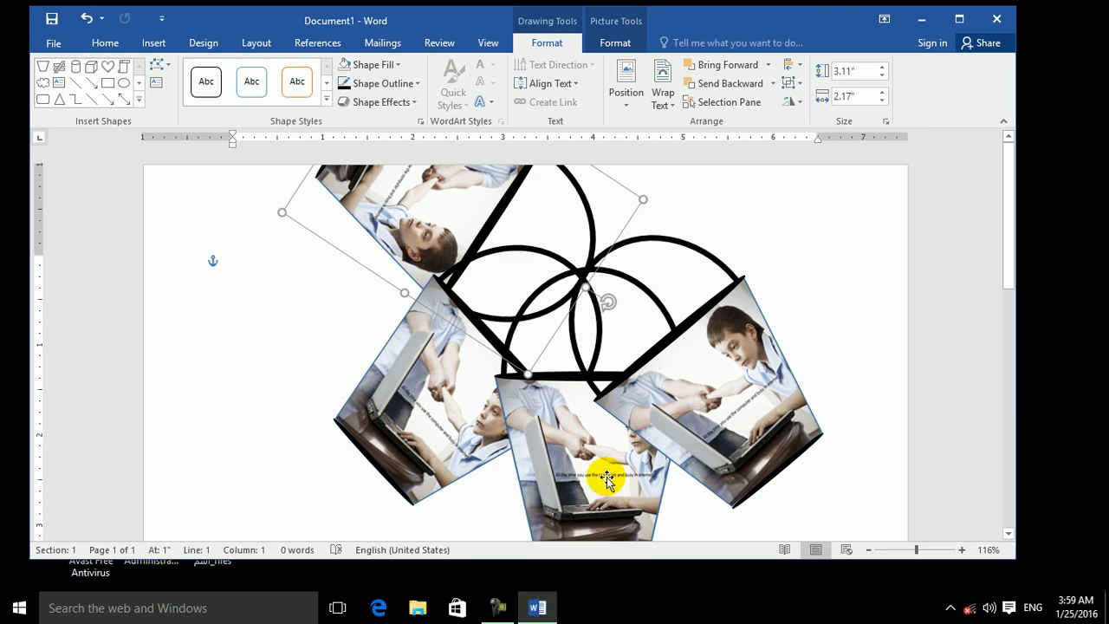
Move the upright bucket to the empty area below the tilted ones and shrink it to about 1.41" high by 0.68" wide.
left_click_drag(1008, 243, 1002, 359)
left_click_drag(580, 209, 270, 435)
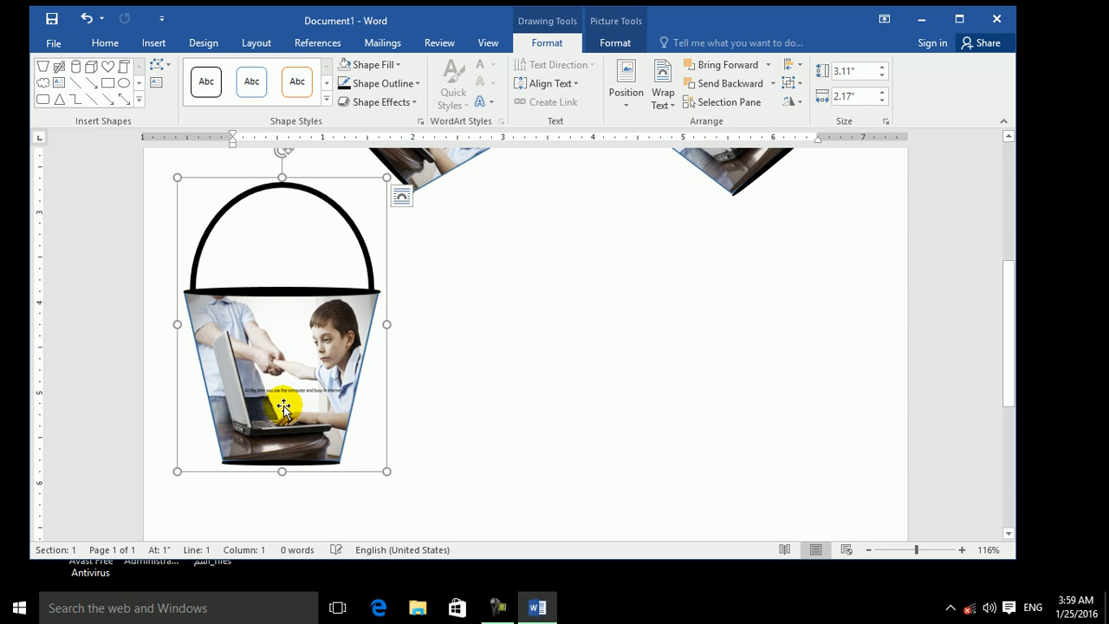
left_click_drag(305, 386, 292, 448)
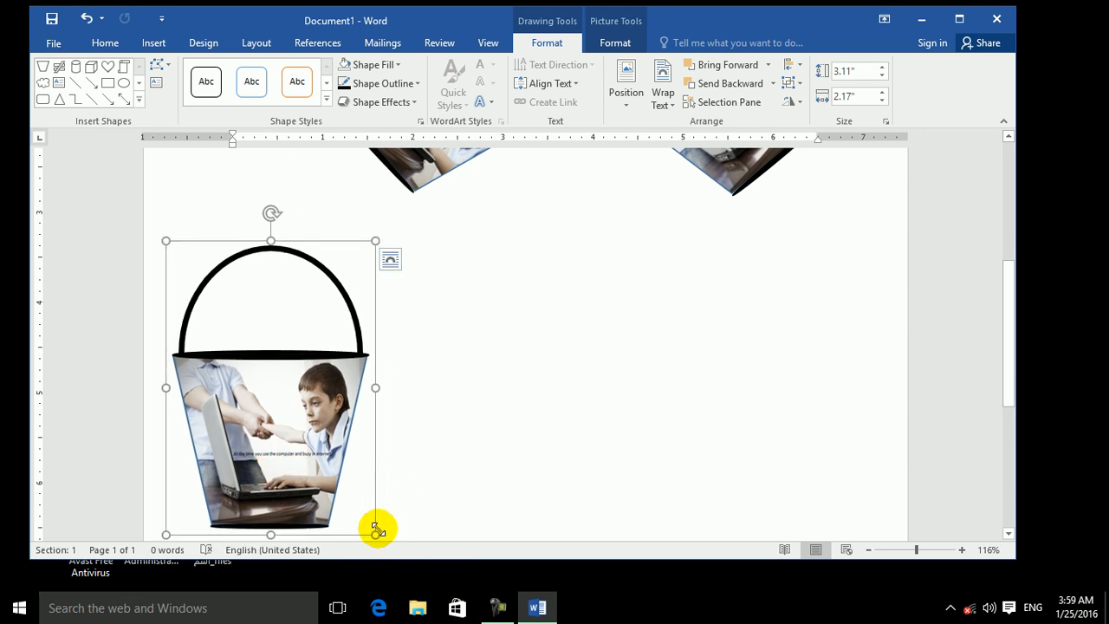
left_click_drag(359, 527, 404, 339)
Duplicate the small bucket twice and spread the copies apart, with one below and between the other two.
key("ctrl+c")
key("ctrl+v")
key("ctrl+v")
left_click_drag(257, 343, 303, 417)
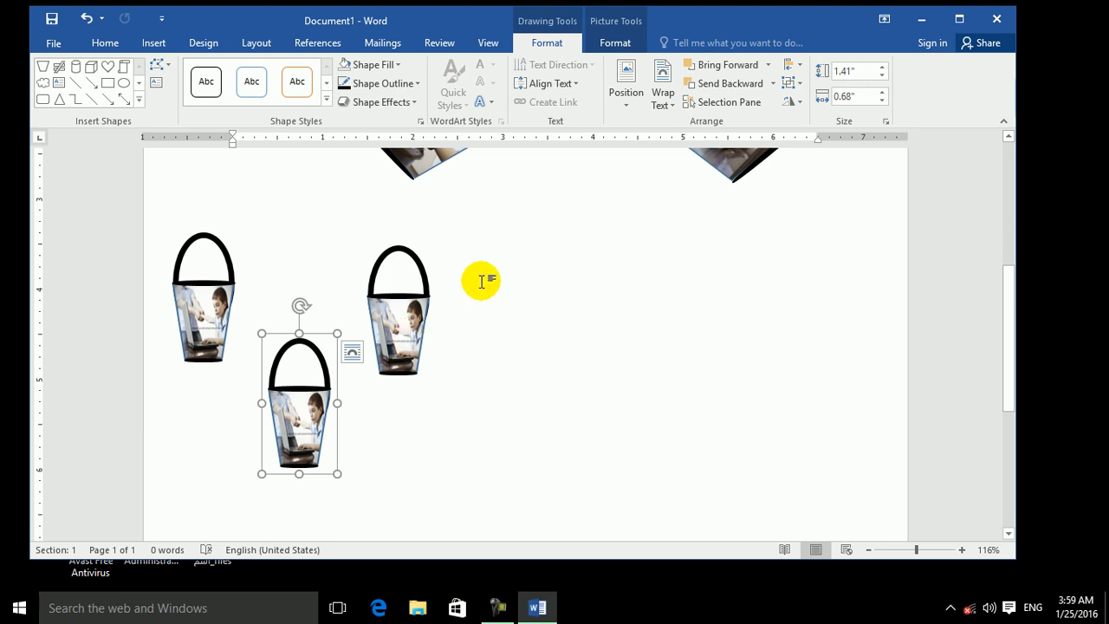
Enlarge the rightmost small bucket to several times its size, shift it right, and place the lower small bucket inside its handle.
left_click(408, 364)
left_click_drag(436, 381, 645, 468)
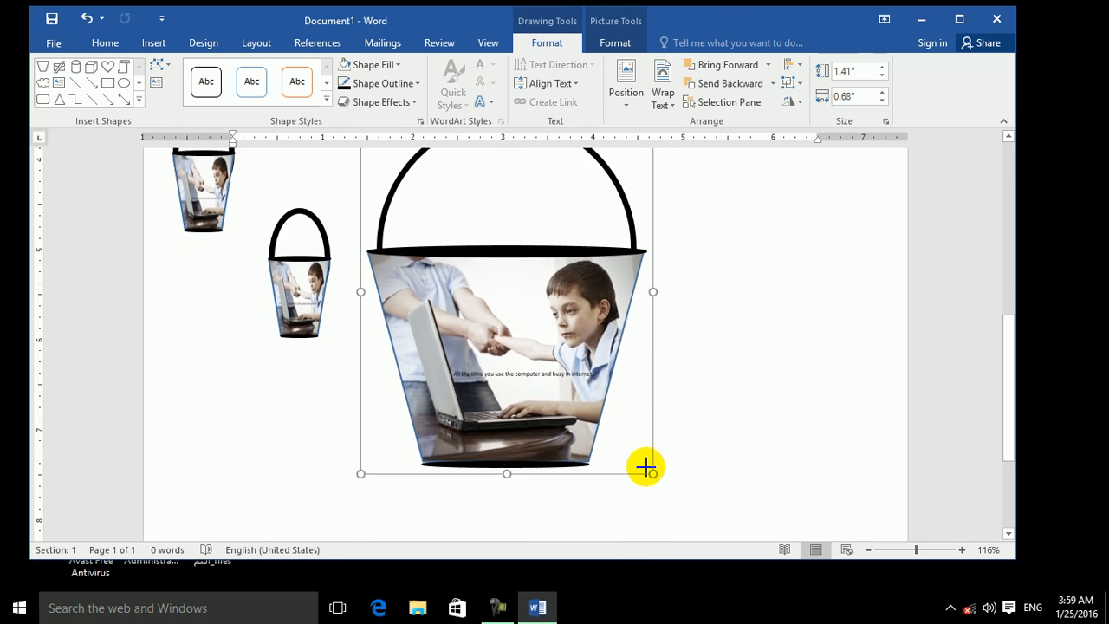
left_click_drag(520, 411, 587, 417)
left_click_drag(285, 300, 560, 211)
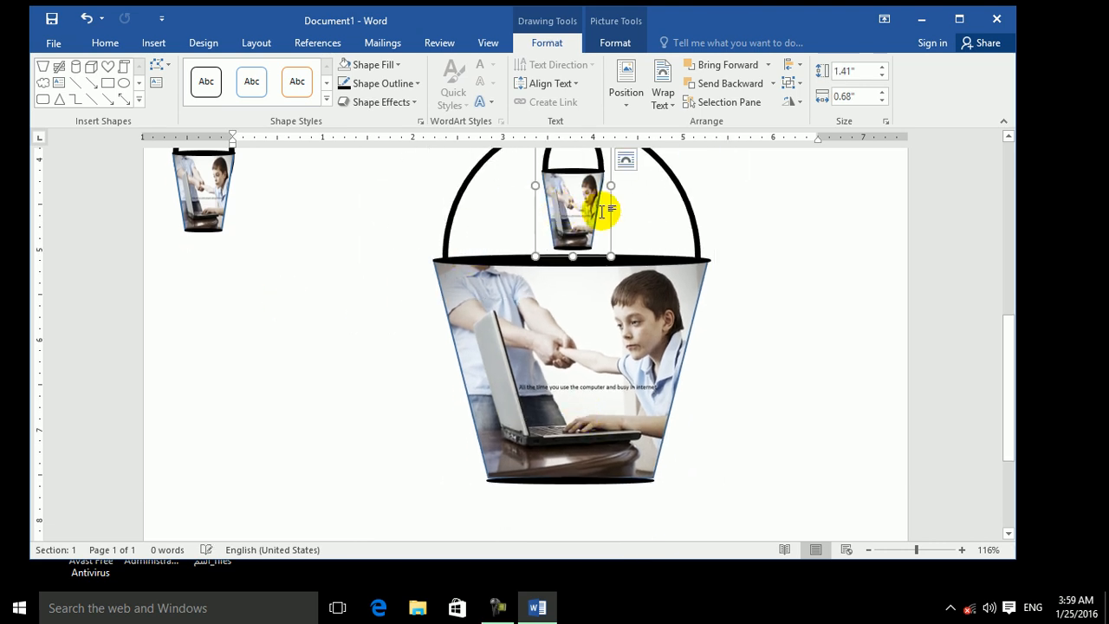
Select all buckets in the document and delete them to clear the page.
scroll(821, 253, "up", 7)
left_click(822, 254)
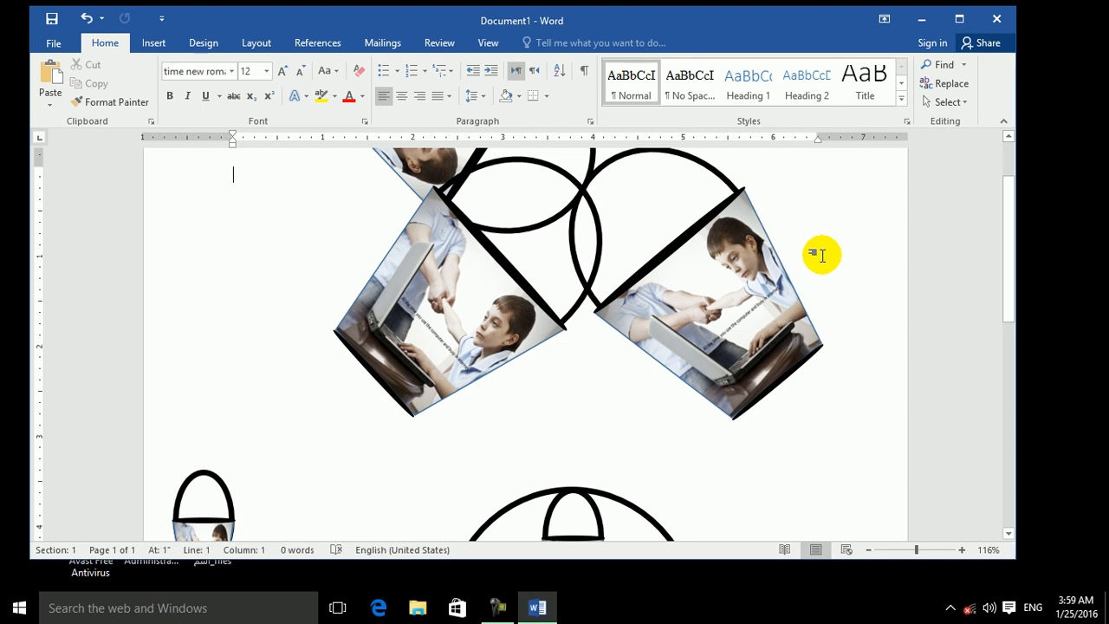
key("ctrl+a")
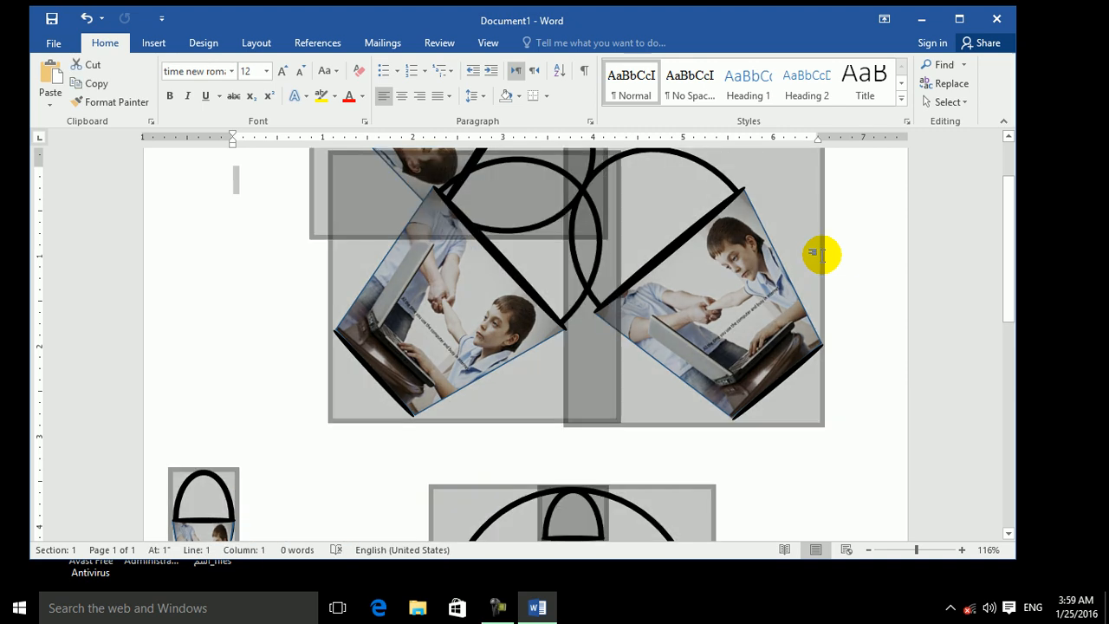
key("Delete")
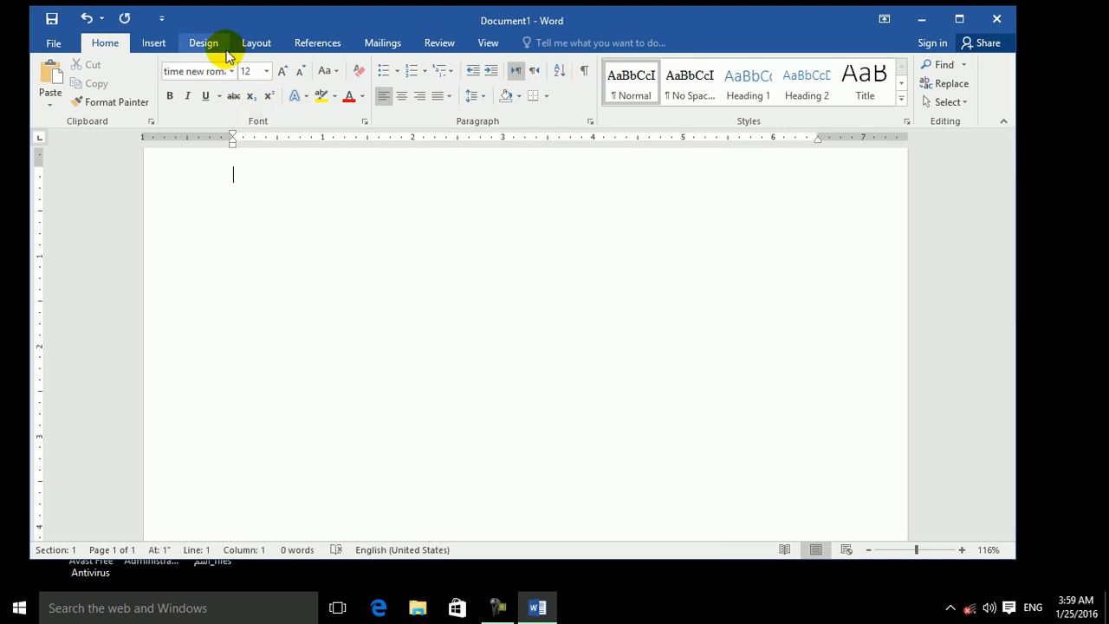
Draw a cube shape about 2.66" high and 2.81" wide near the upper part of the page and move it slightly down.
left_click(154, 45)
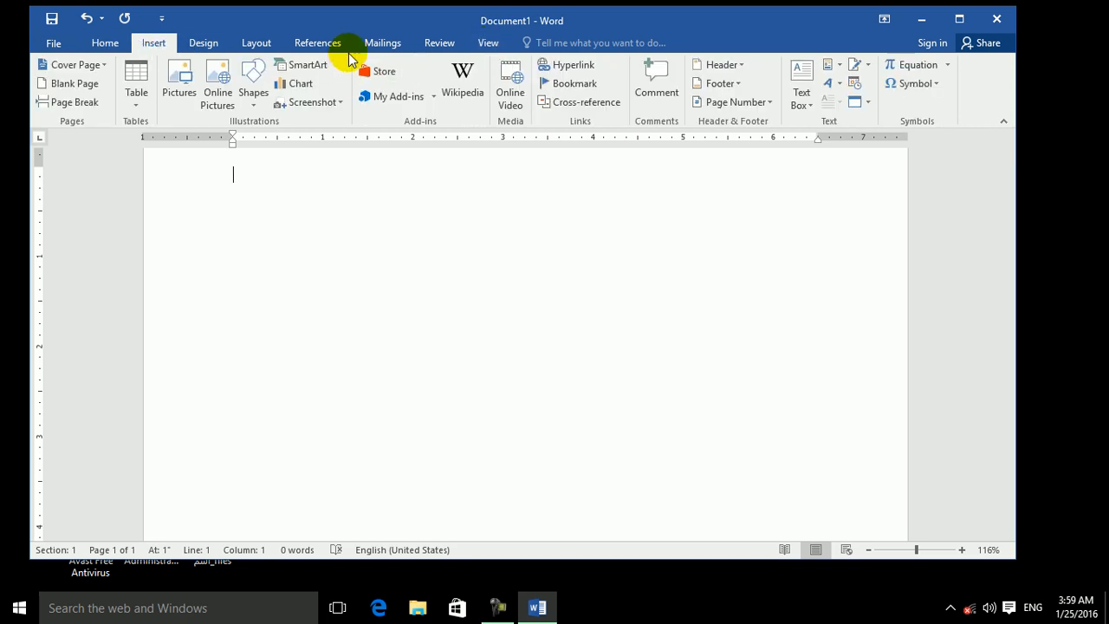
left_click(487, 44)
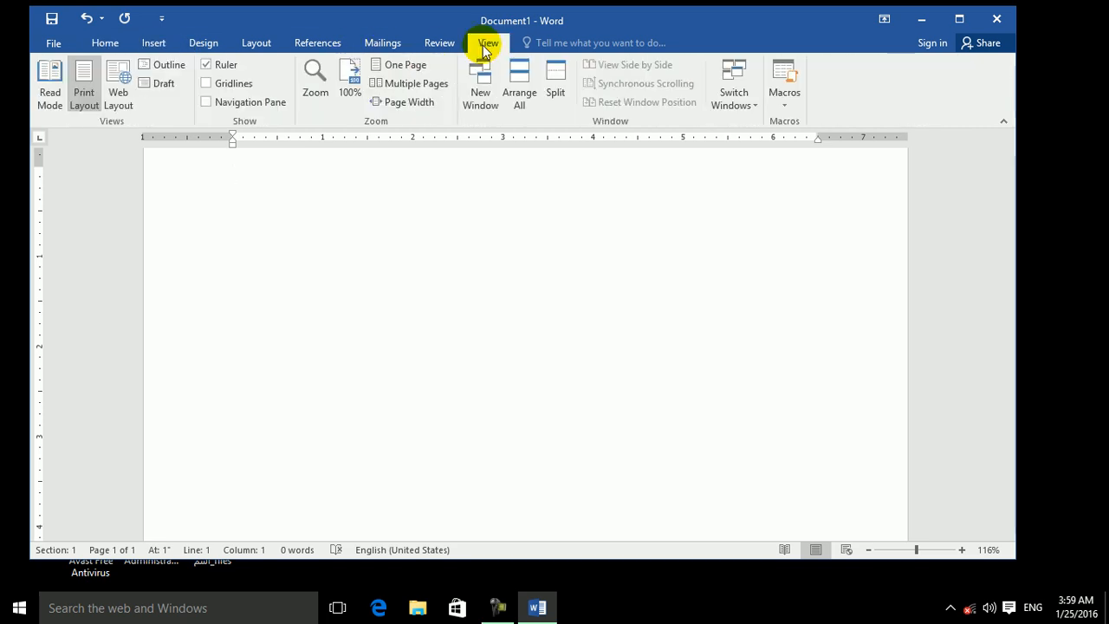
left_click(166, 45)
left_click(254, 82)
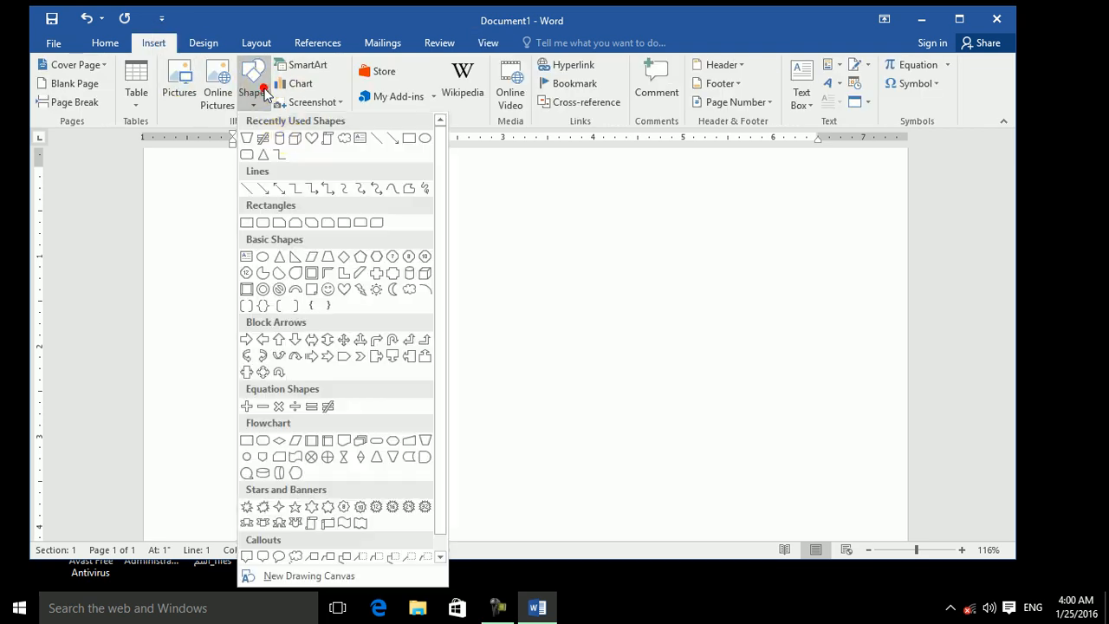
left_click(287, 142)
mouse_move(314, 189)
left_mouse_down()
mouse_move(425, 265)
mouse_move(486, 376)
mouse_move(518, 409)
mouse_move(568, 429)
left_mouse_up()
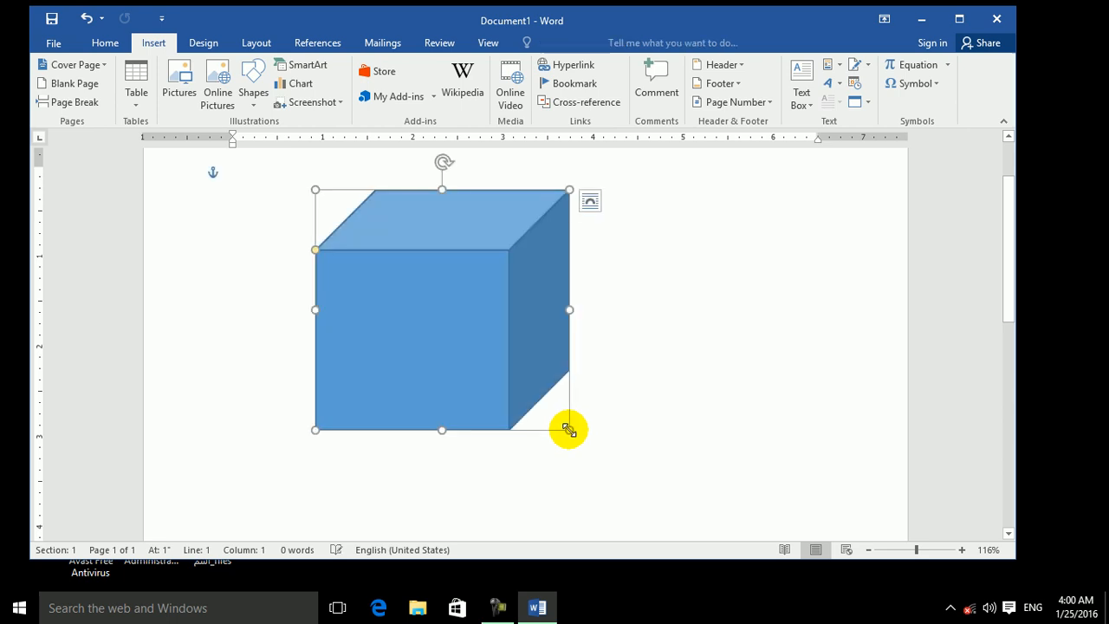
left_click_drag(472, 332, 470, 373)
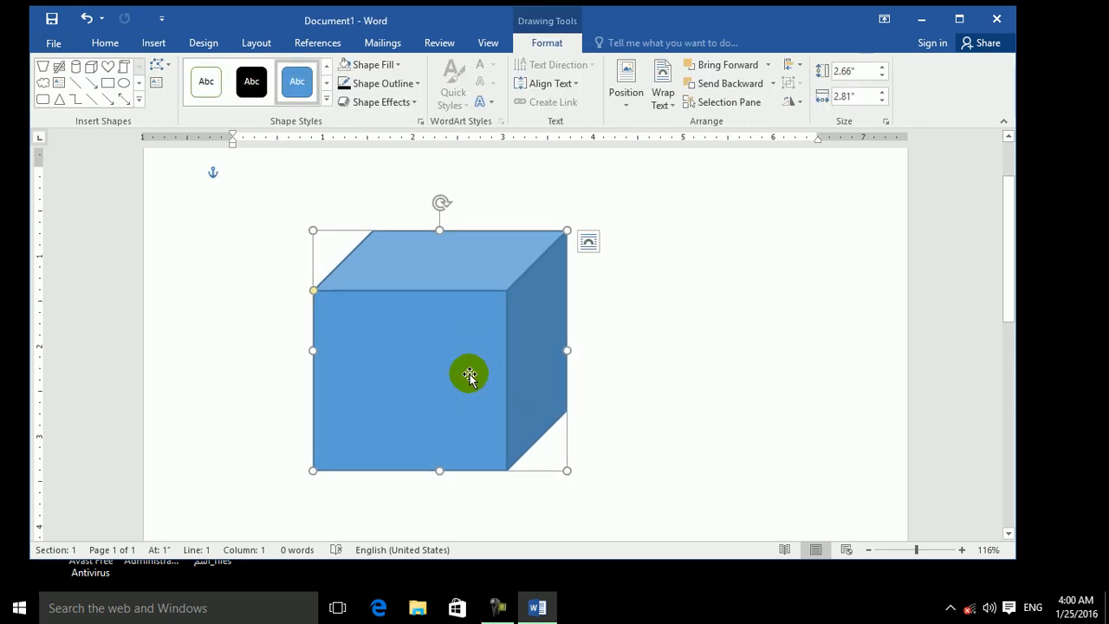
Try filling the cube with the boy picture from the computer, working offline, and undo the fill.
left_click(397, 65)
left_click(385, 282)
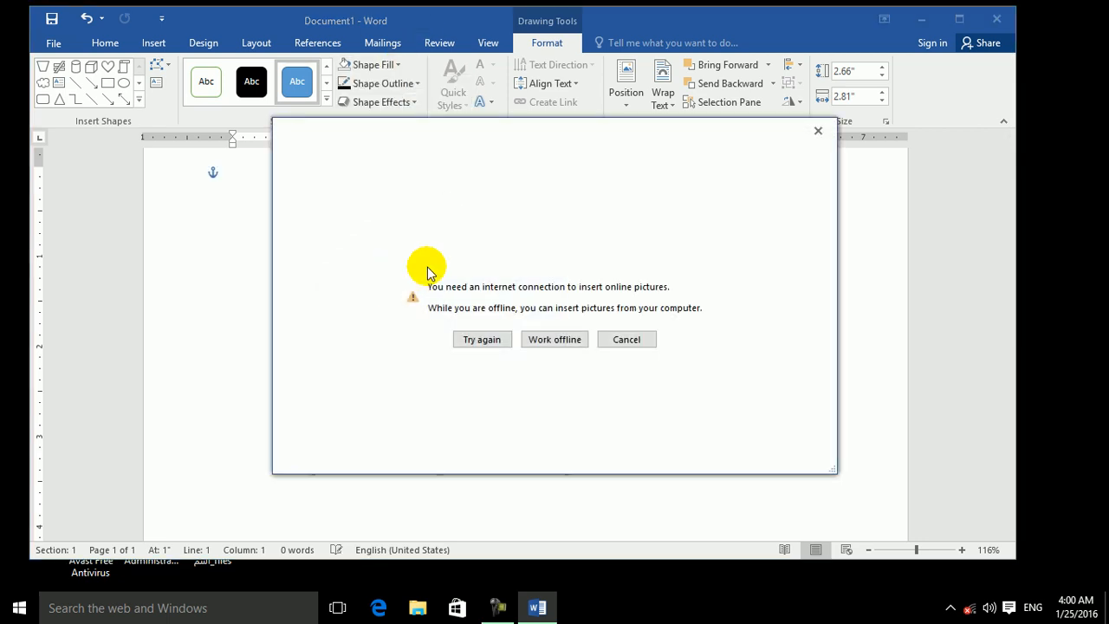
left_click(543, 352)
left_click(243, 130)
left_click(446, 376)
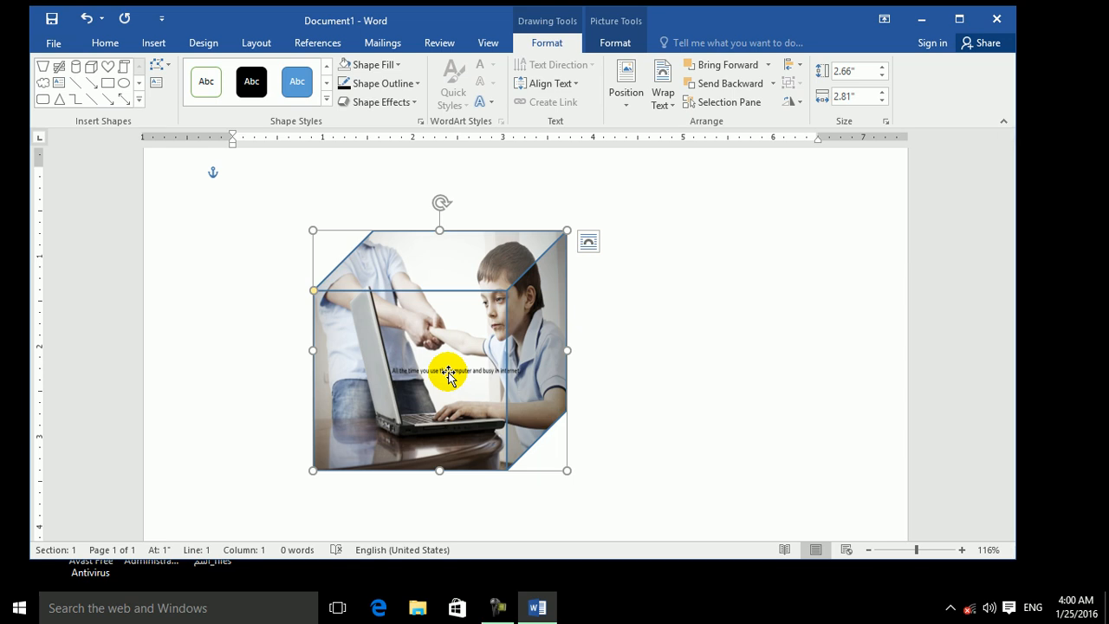
key("ctrl+z")
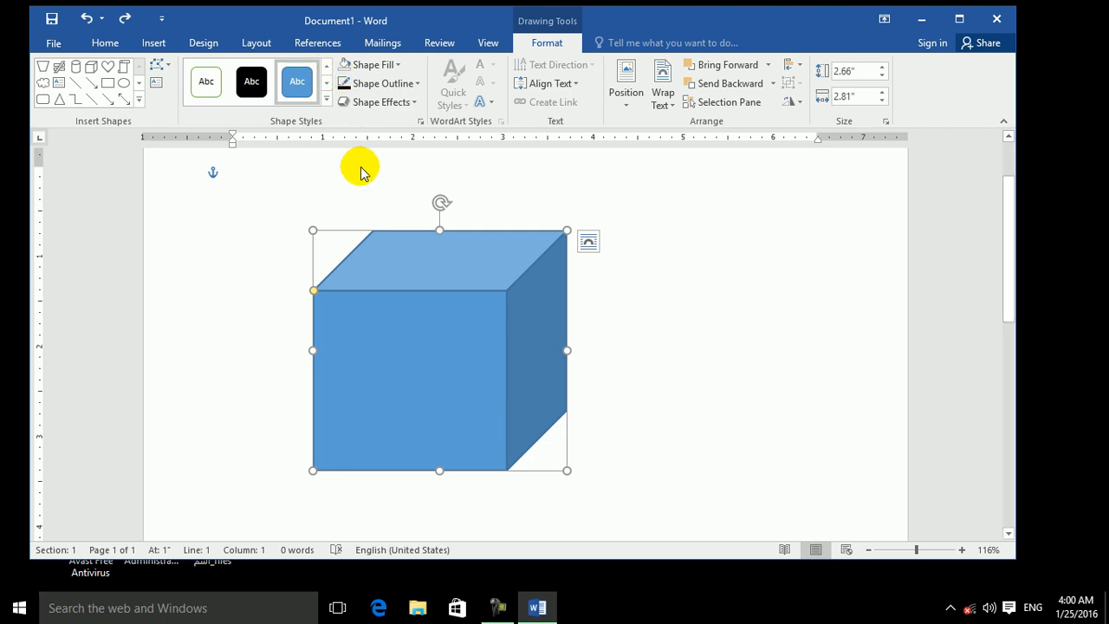
Move the cube to the right, insert boy.jpg as a separate picture and set the picture's height to 2".
left_click_drag(409, 303, 570, 314)
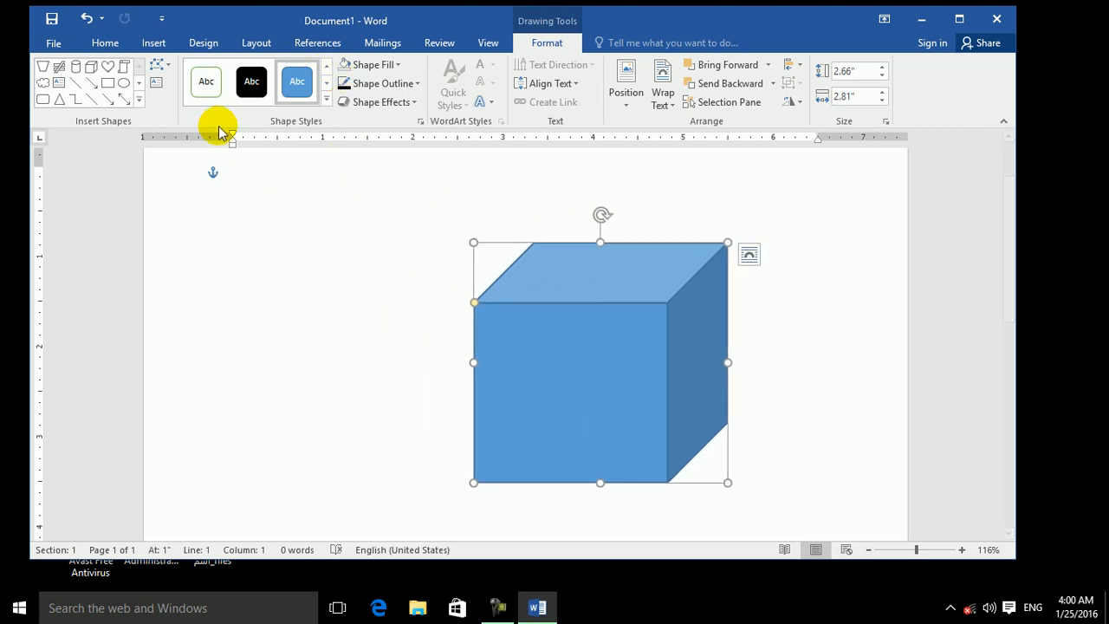
left_click(153, 43)
left_click(184, 78)
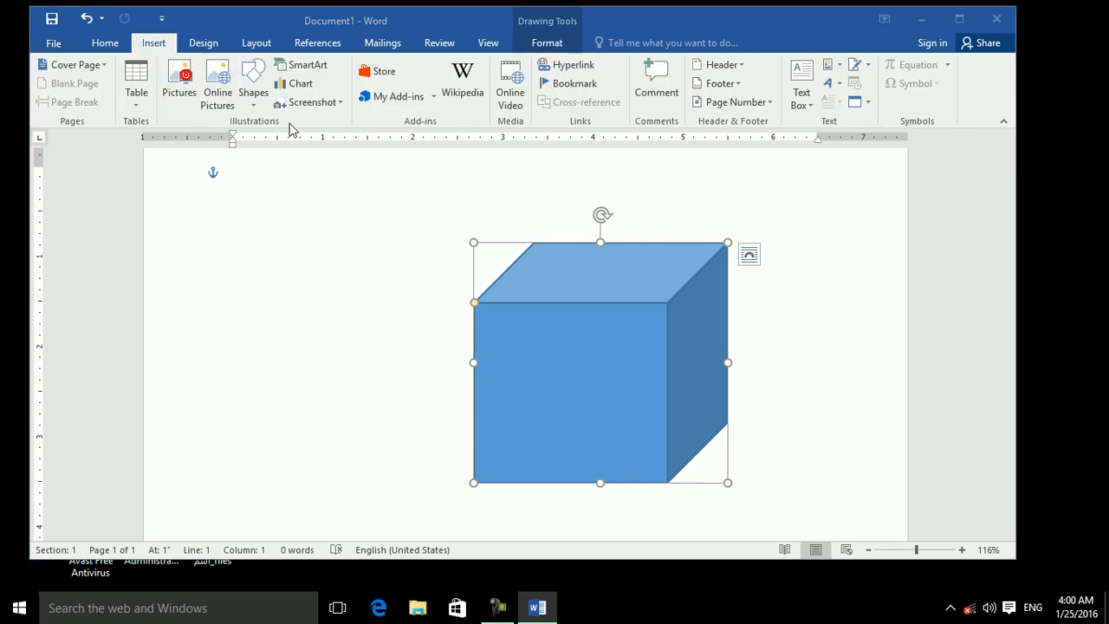
left_click(231, 153)
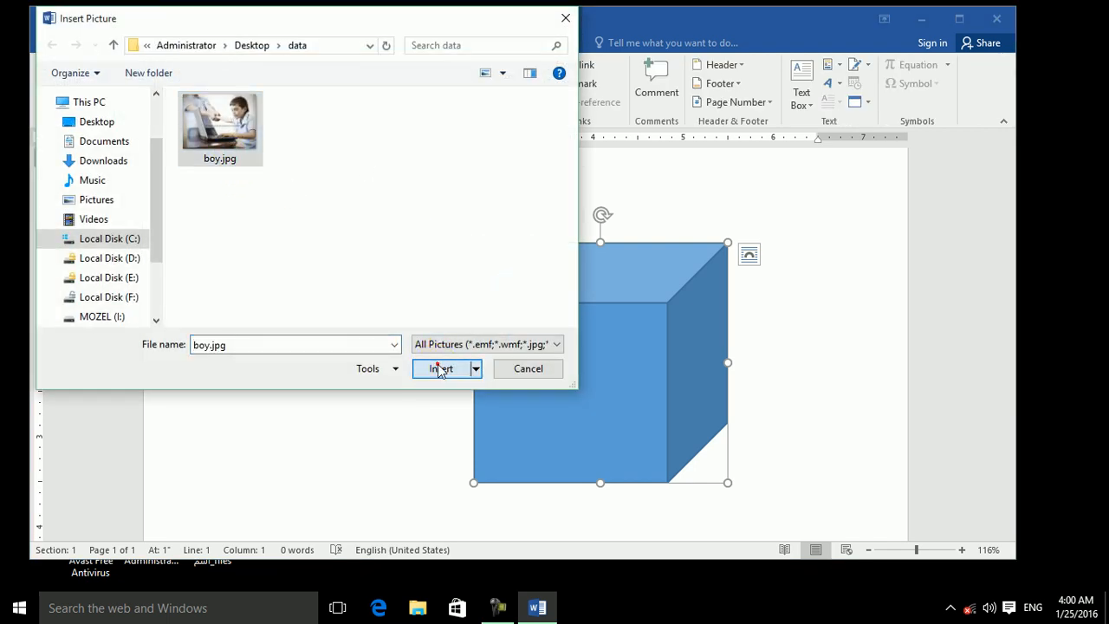
left_click(440, 370)
left_click(950, 71)
type("2")
key("Return")
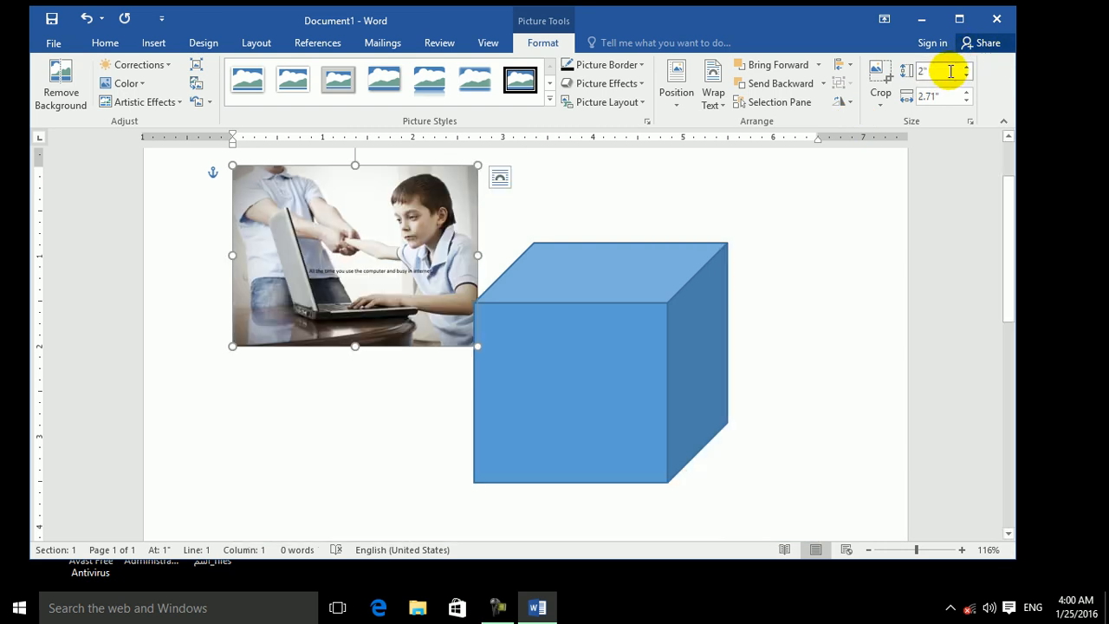
Move the picture onto the cube's front face and try the Send Backward and Bring to Front orderings on it.
left_click_drag(384, 343, 578, 407)
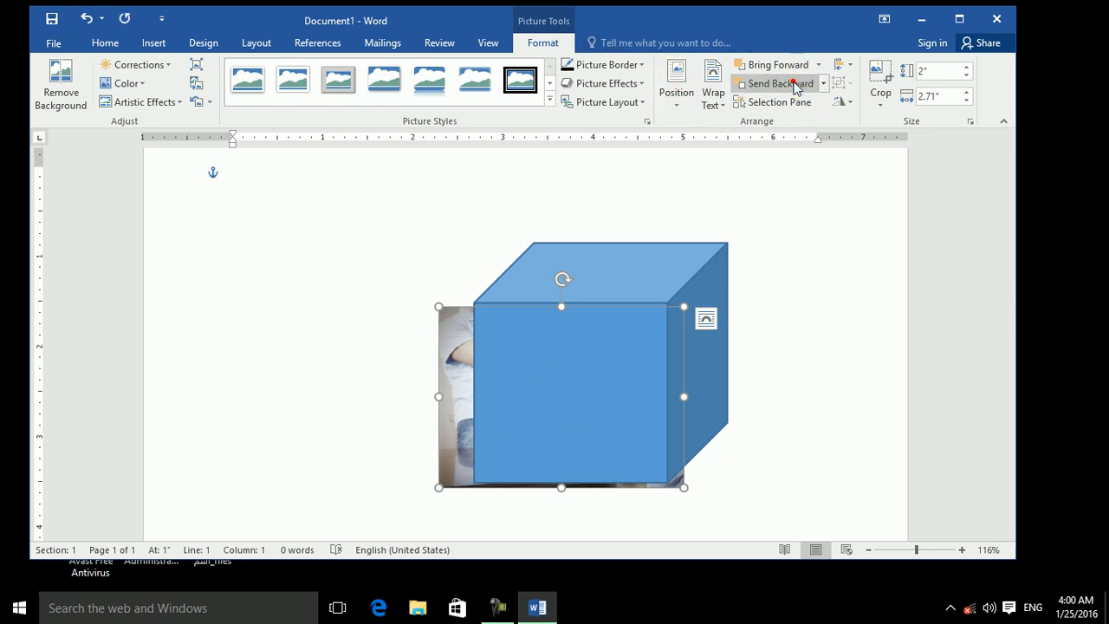
left_click(821, 84)
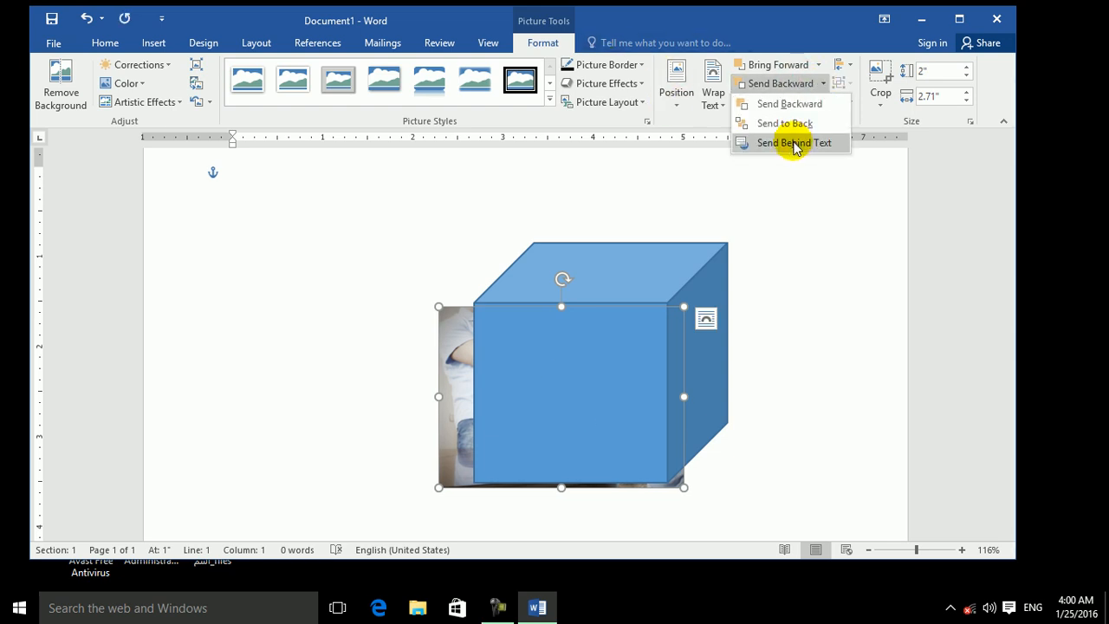
left_click(785, 104)
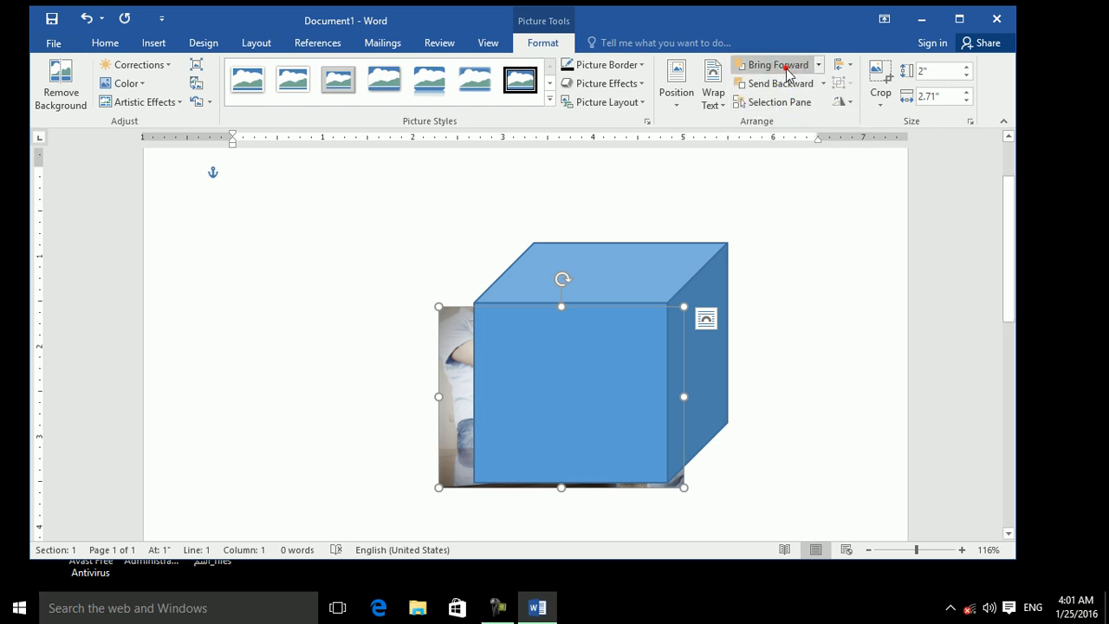
left_click(817, 68)
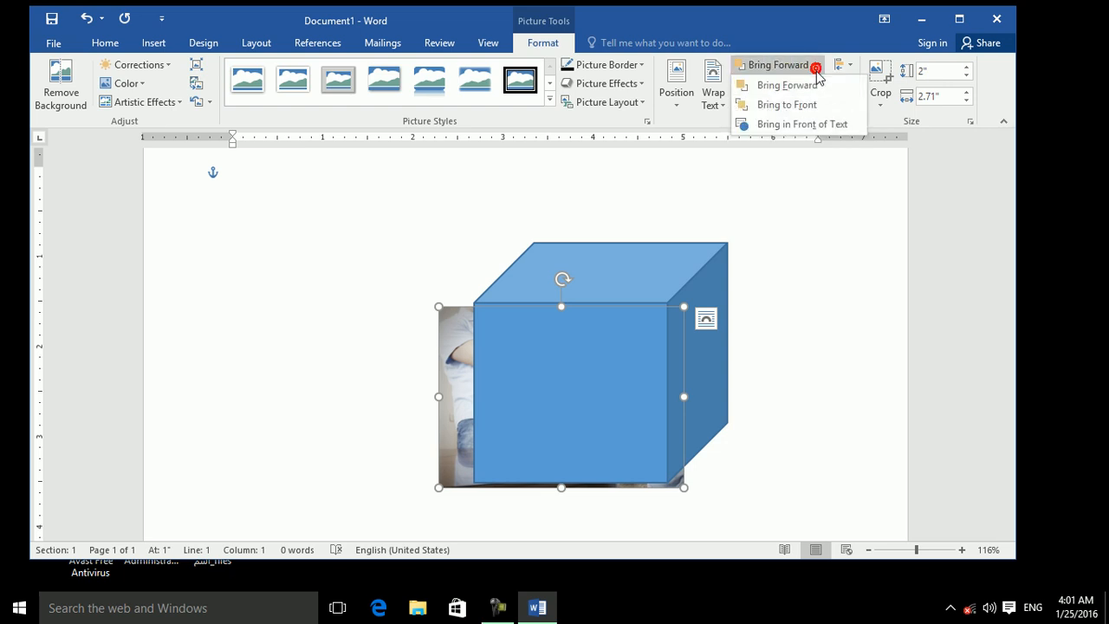
left_click(790, 105)
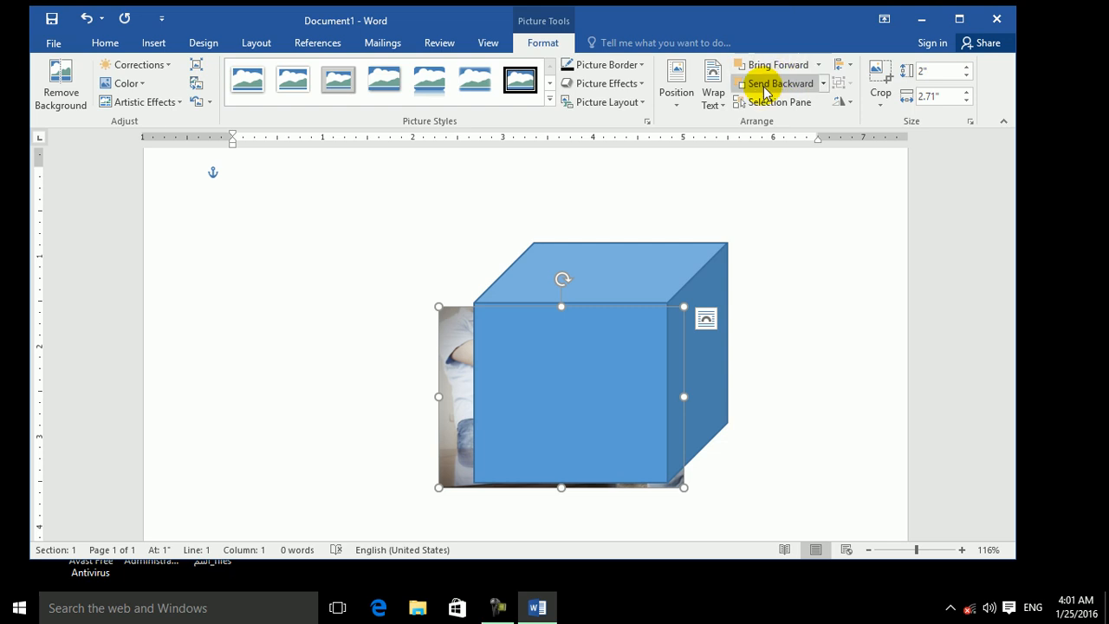
Pull the picture partly out from behind the cube, move the cube up and send the cube behind text.
left_click_drag(446, 401, 318, 433)
left_click_drag(616, 350, 618, 307)
left_click_drag(397, 445, 387, 445)
left_click(564, 389)
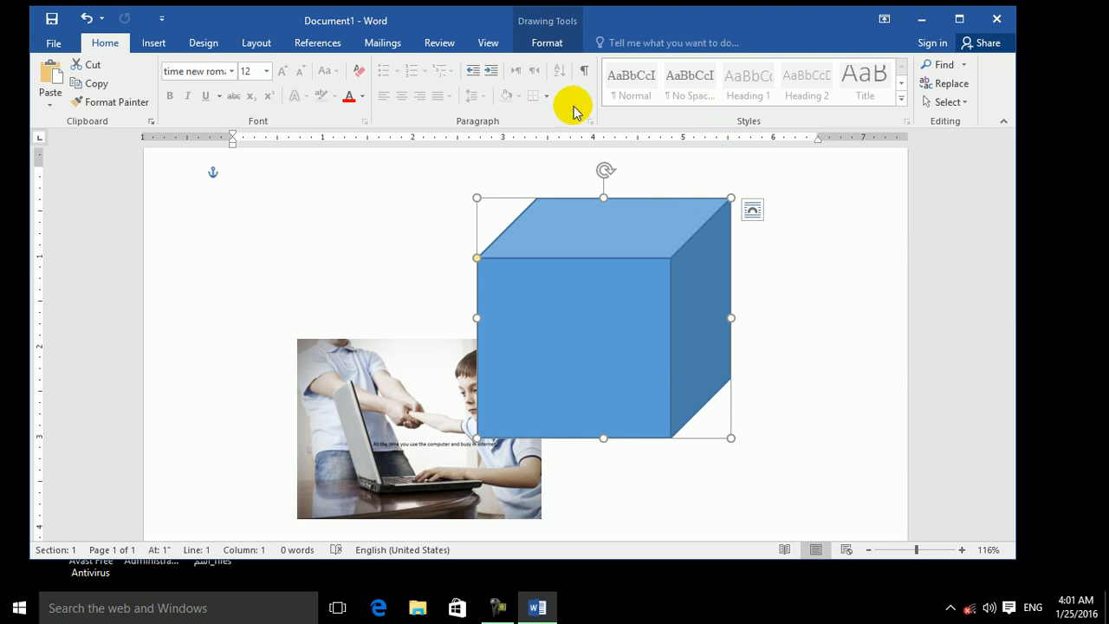
left_click(553, 43)
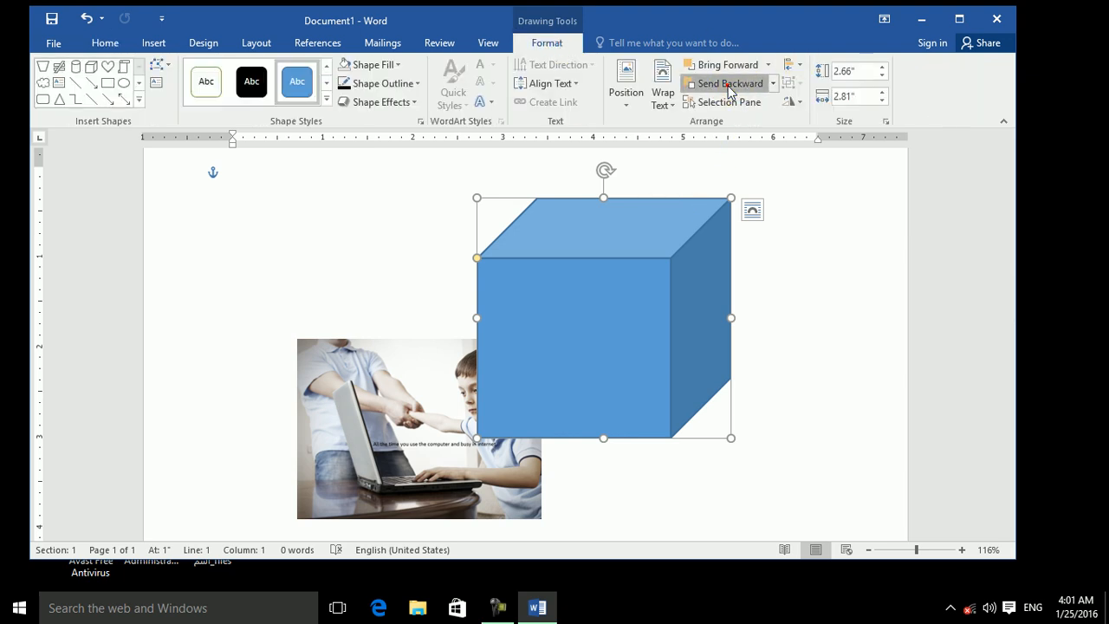
left_click(774, 83)
left_click(743, 141)
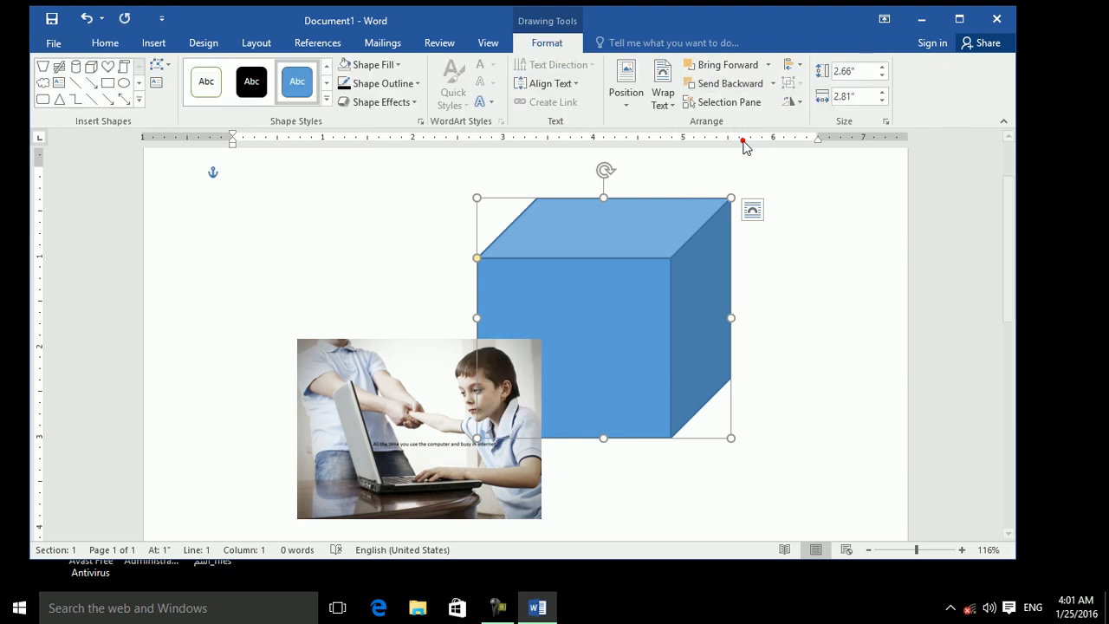
Lower the cube slightly and place the picture over its front face, aligned with the face's right edge.
left_click_drag(387, 450, 311, 395)
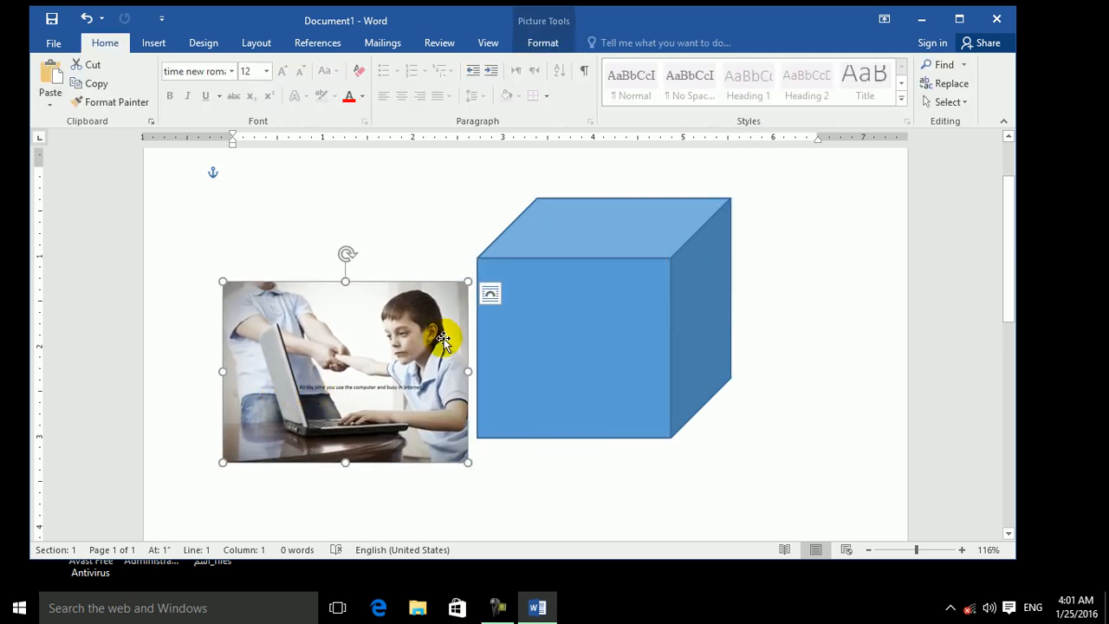
left_click_drag(536, 351, 525, 386)
left_click_drag(380, 378, 580, 384)
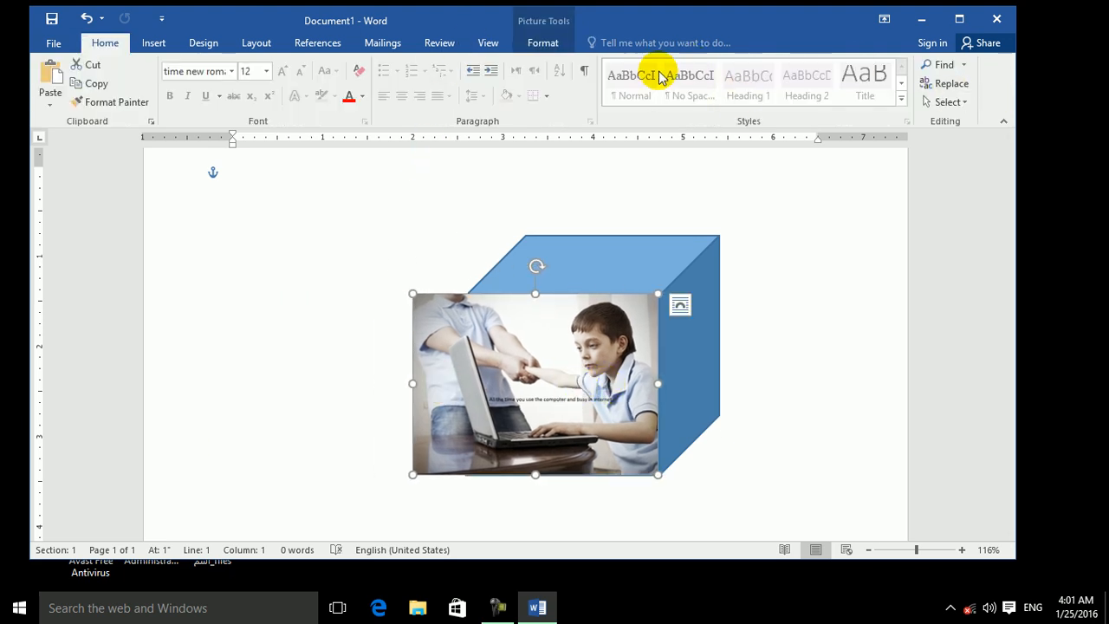
Shrink the picture to about 1.76" by 2.38", move it off the cube and delete it.
left_click(562, 43)
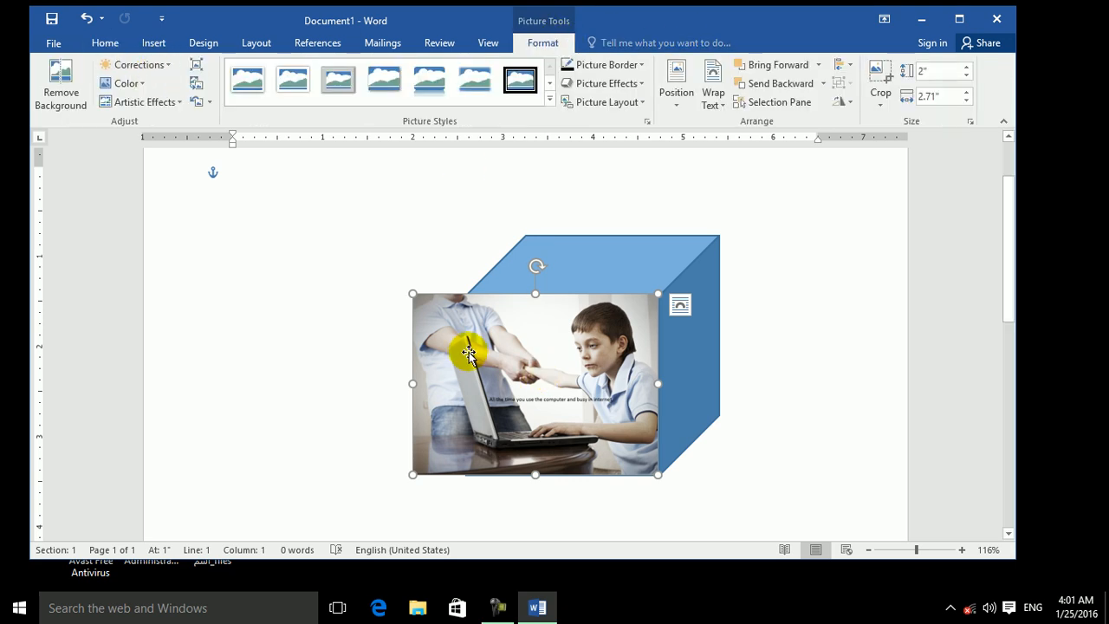
left_click_drag(413, 291, 516, 316)
left_click_drag(472, 384, 233, 365)
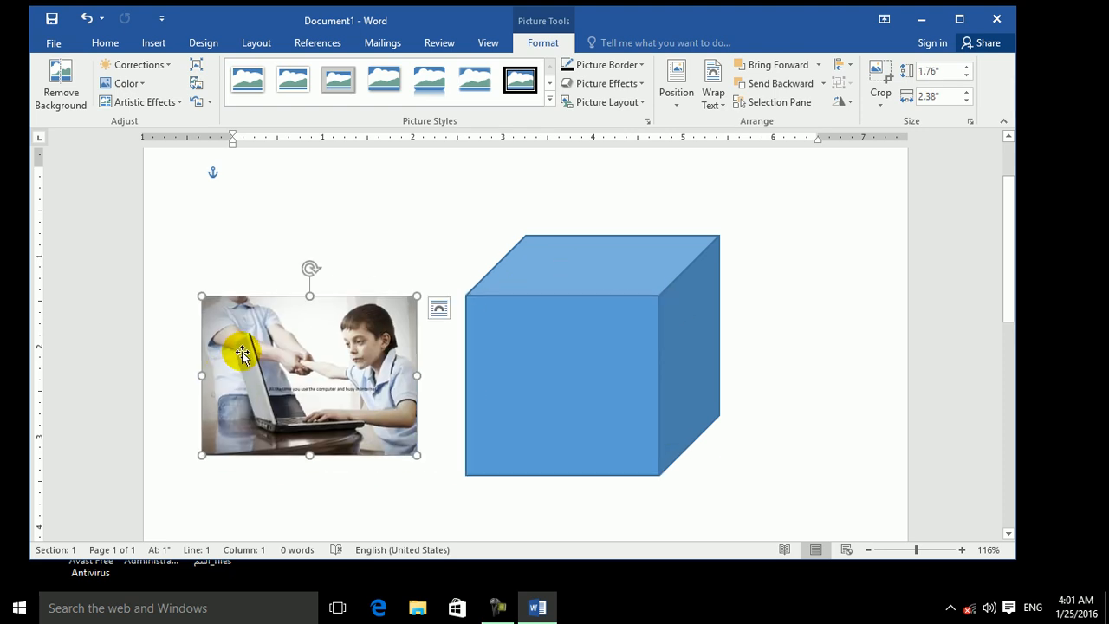
key("Delete")
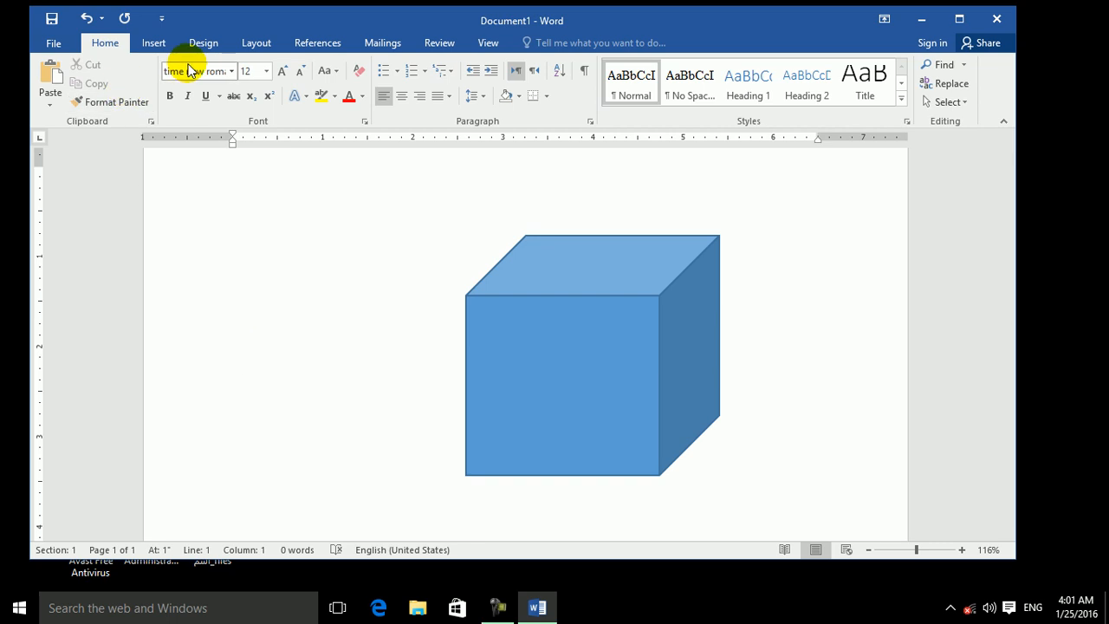
Draw a rectangle about 1.32" high and 1.83" wide in the empty area beside the cube.
left_click(153, 42)
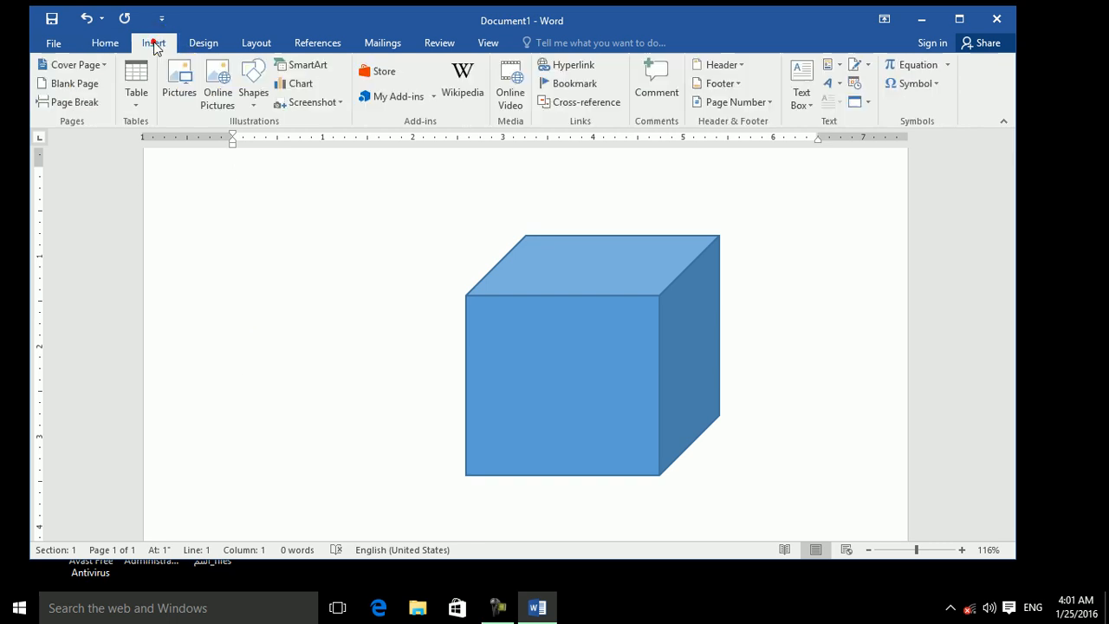
left_click(256, 102)
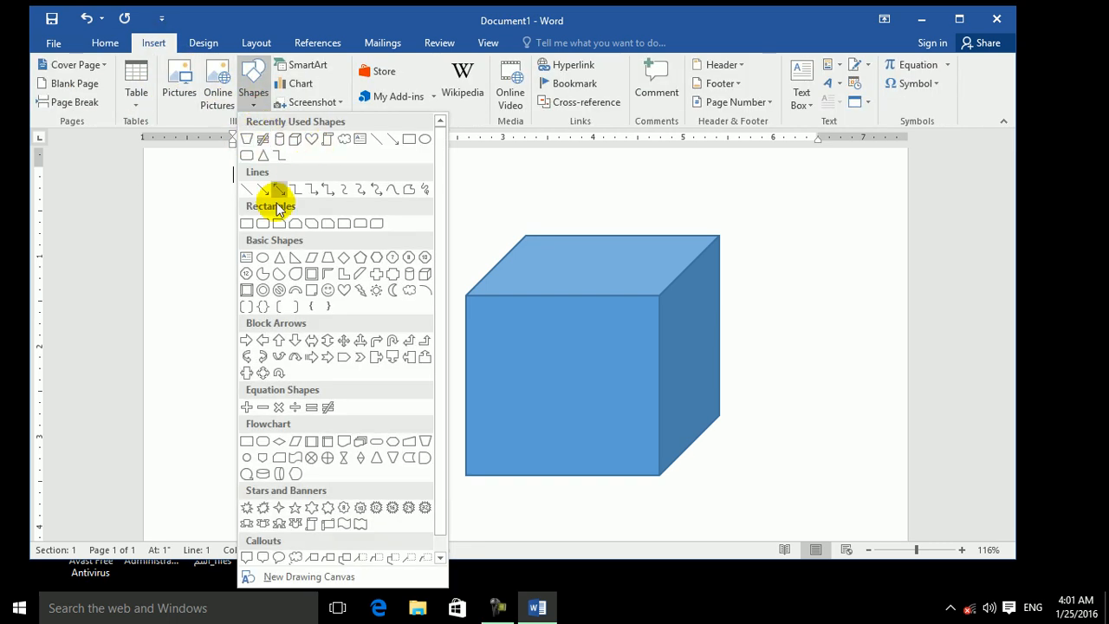
left_click(247, 222)
left_click_drag(186, 283, 351, 403)
Fill the new rectangle with the picture boy.jpg from the computer's data folder, working offline.
left_click(407, 83)
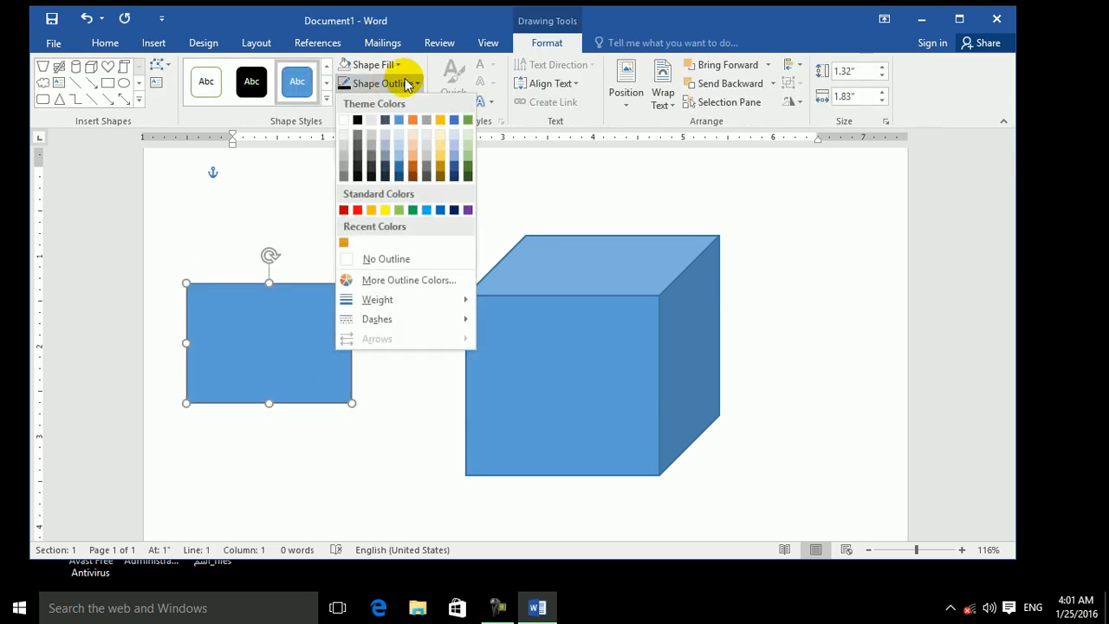
left_click(401, 66)
left_click(363, 282)
left_click(567, 341)
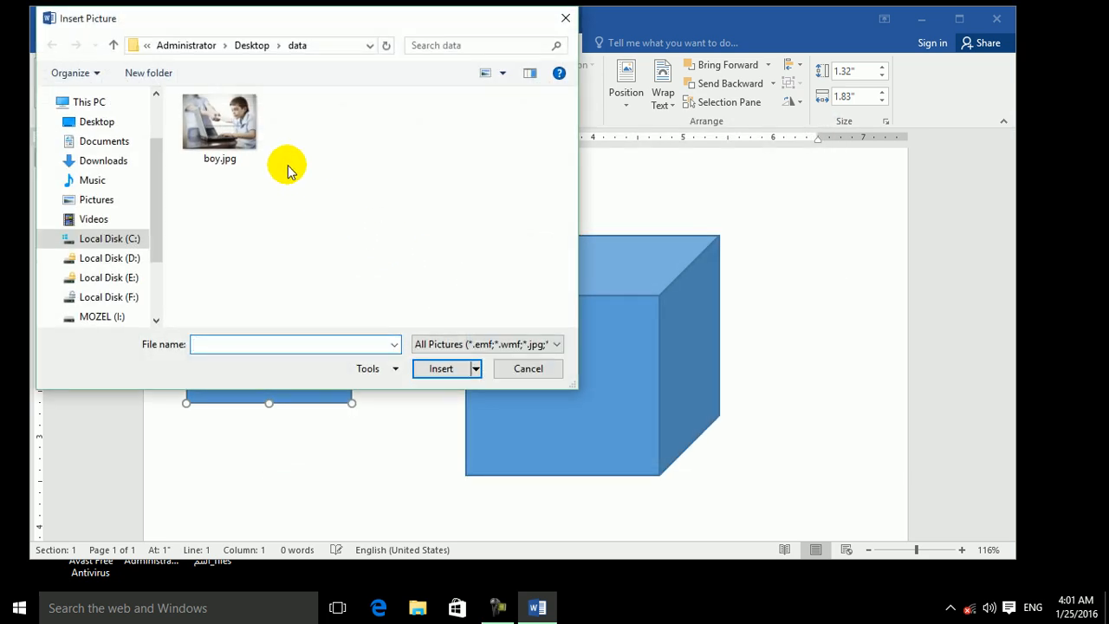
left_click(240, 143)
left_click(460, 384)
Move the boy picture rectangle onto the cube's front face and resize it to cover that face.
left_click_drag(272, 363, 552, 374)
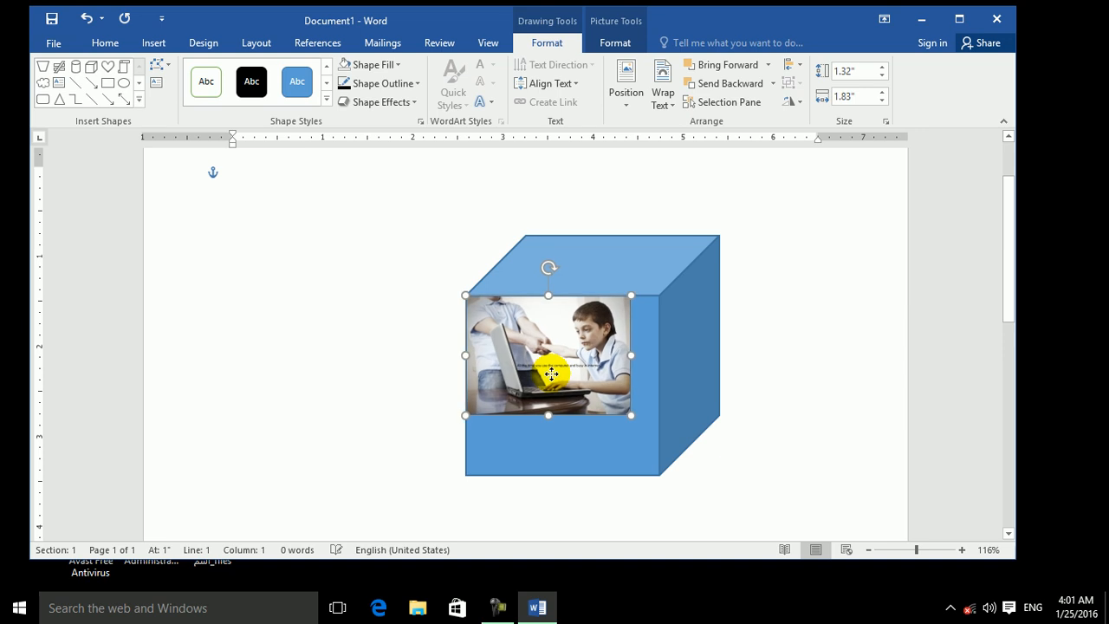
left_click_drag(631, 414, 659, 475)
left_click(215, 189)
Browse the computer's user folders, drives and OneDrive for pictures to insert.
left_click(153, 44)
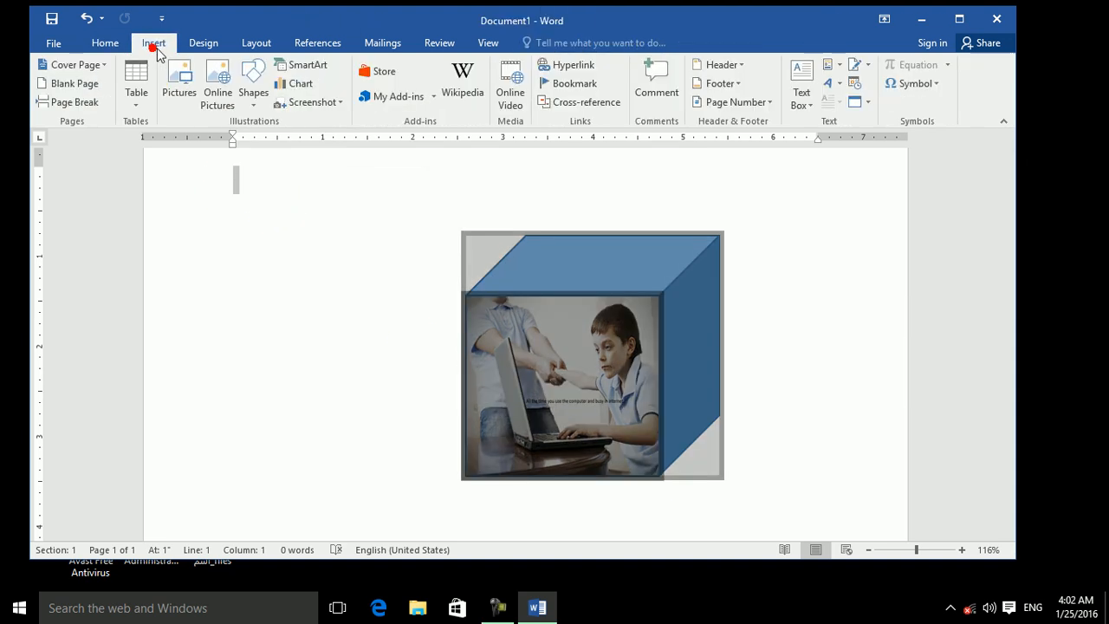
left_click(184, 78)
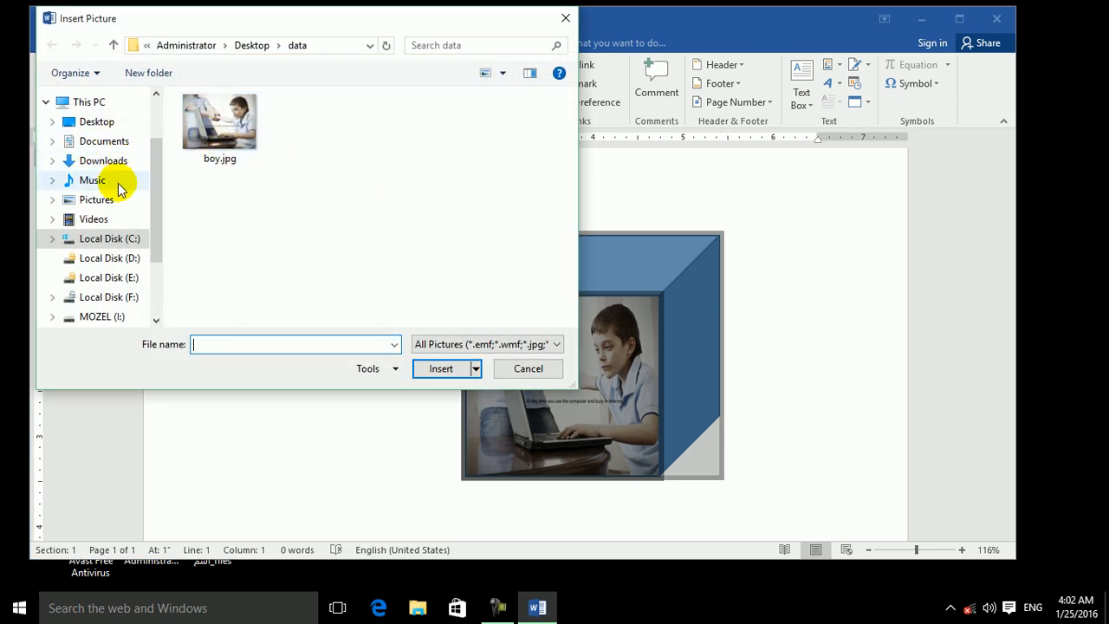
left_click(104, 160)
left_click(104, 142)
left_click(98, 124)
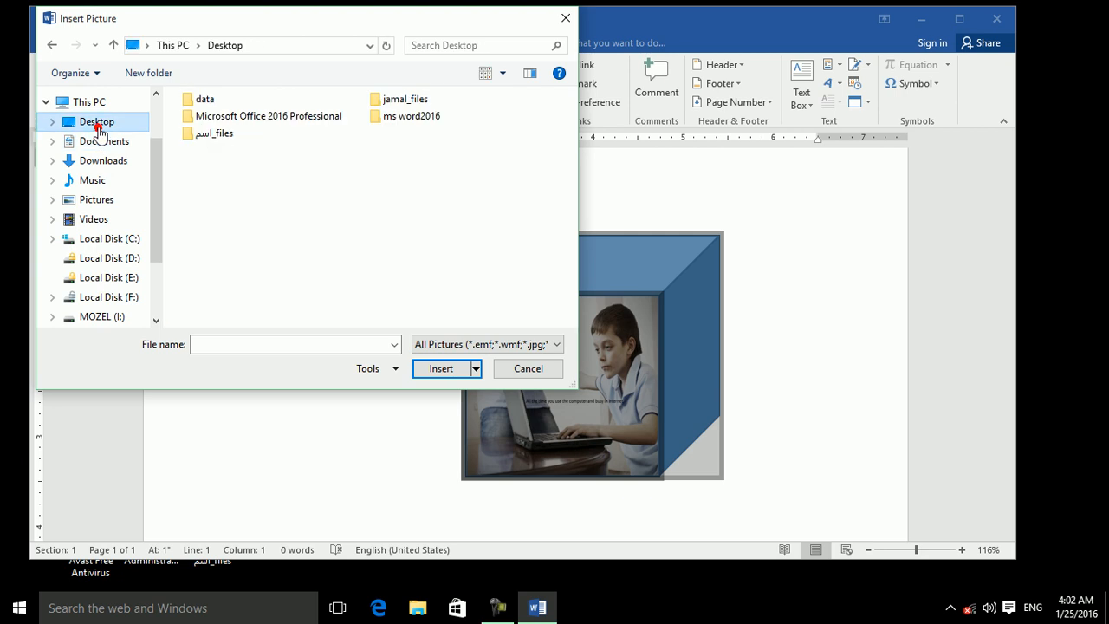
left_click(102, 160)
left_click(107, 257)
left_click_drag(156, 249, 150, 325)
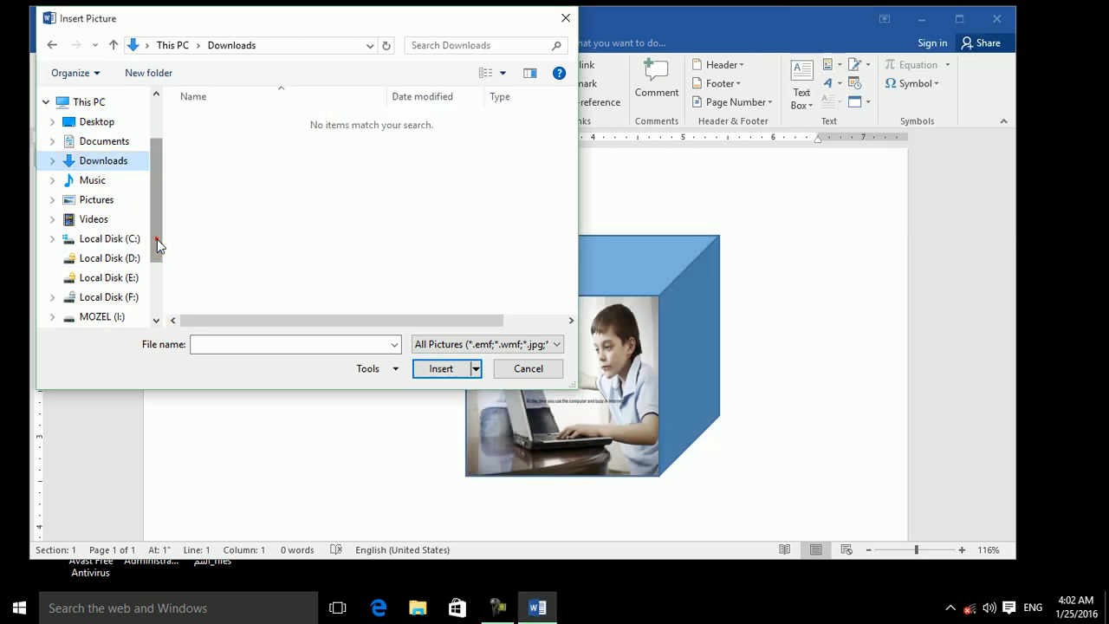
left_click_drag(156, 238, 149, 324)
left_click(104, 278)
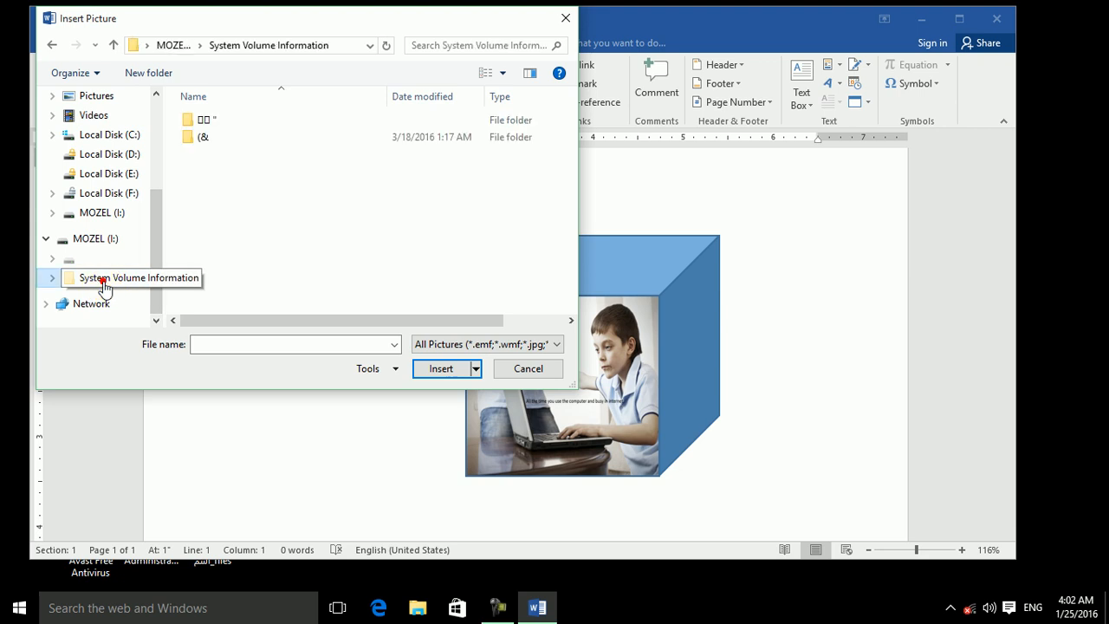
left_click(99, 240)
left_click(103, 214)
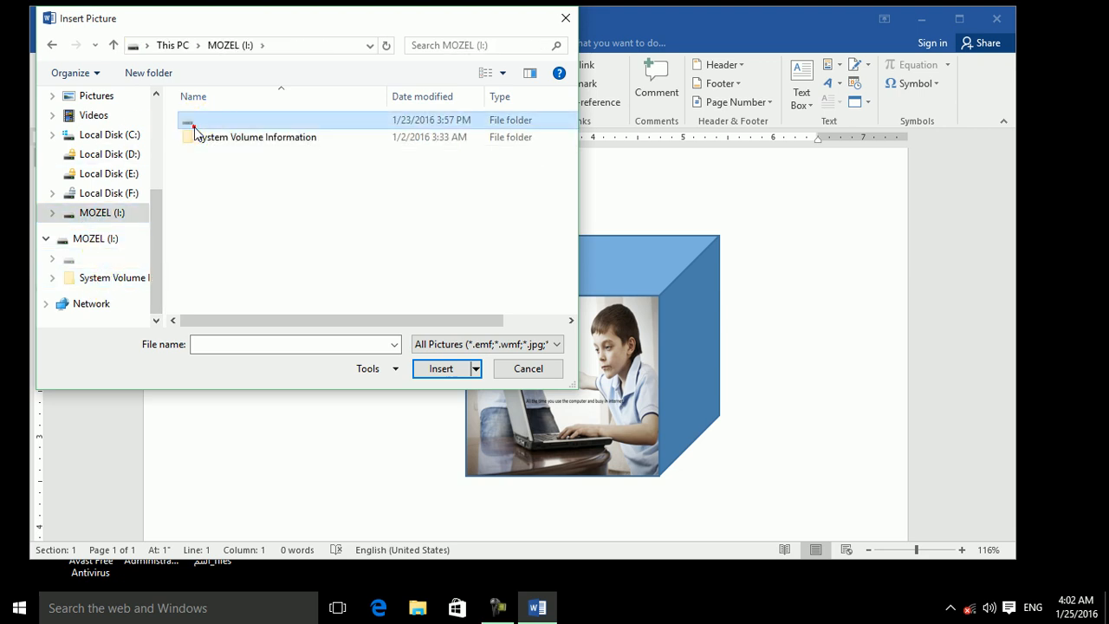
double_click(193, 122)
left_click(110, 193)
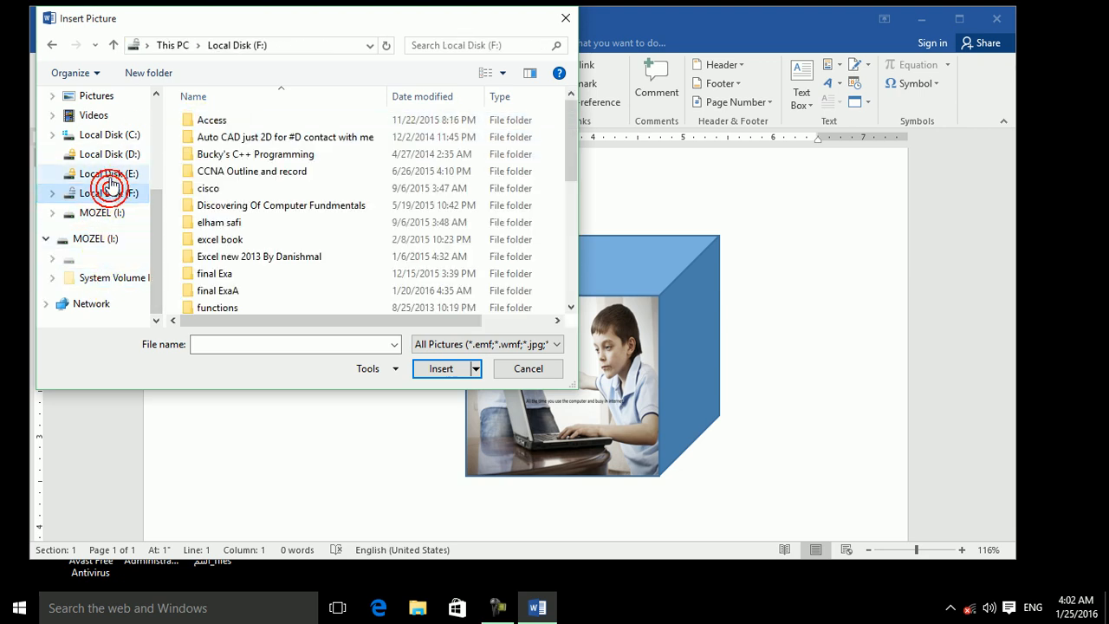
left_click(110, 175)
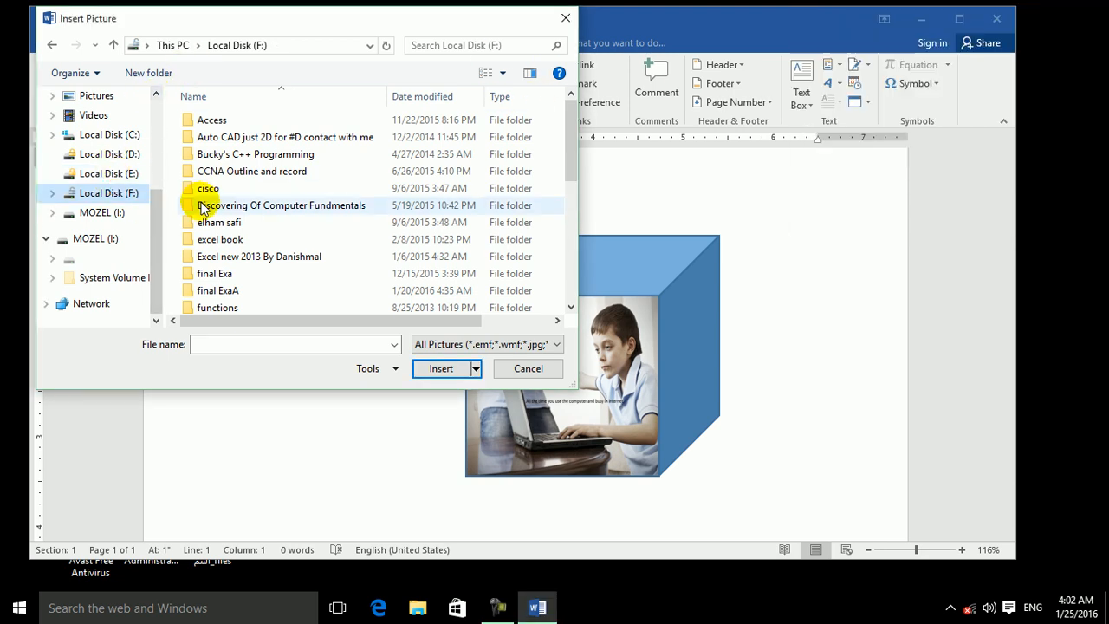
left_click_drag(155, 210, 155, 174)
left_click_drag(159, 128, 158, 124)
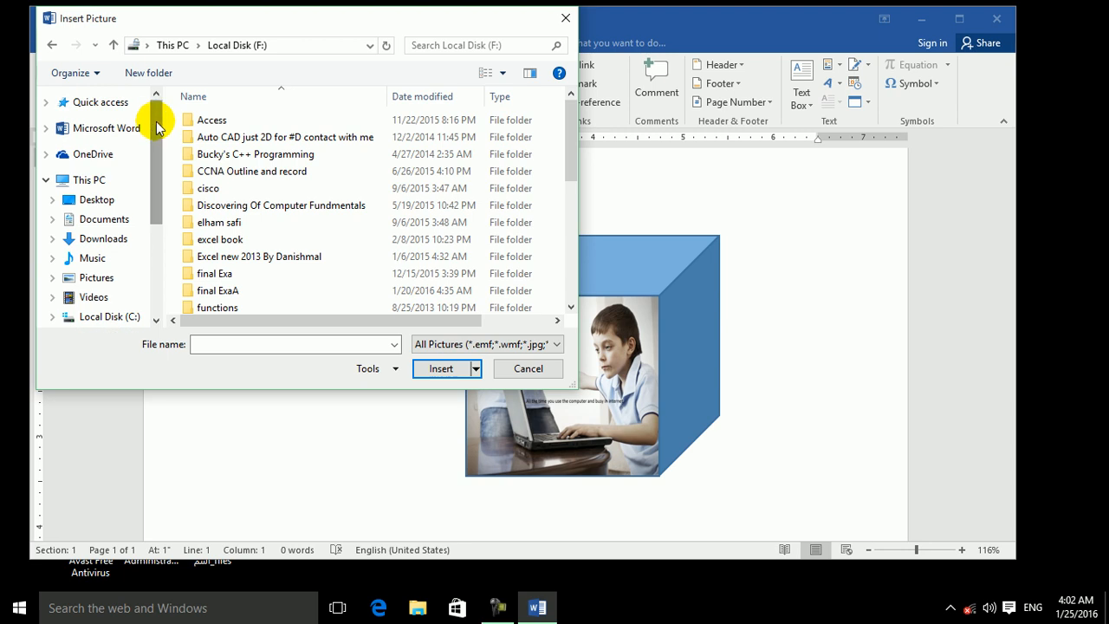
left_click(122, 128)
left_click(78, 156)
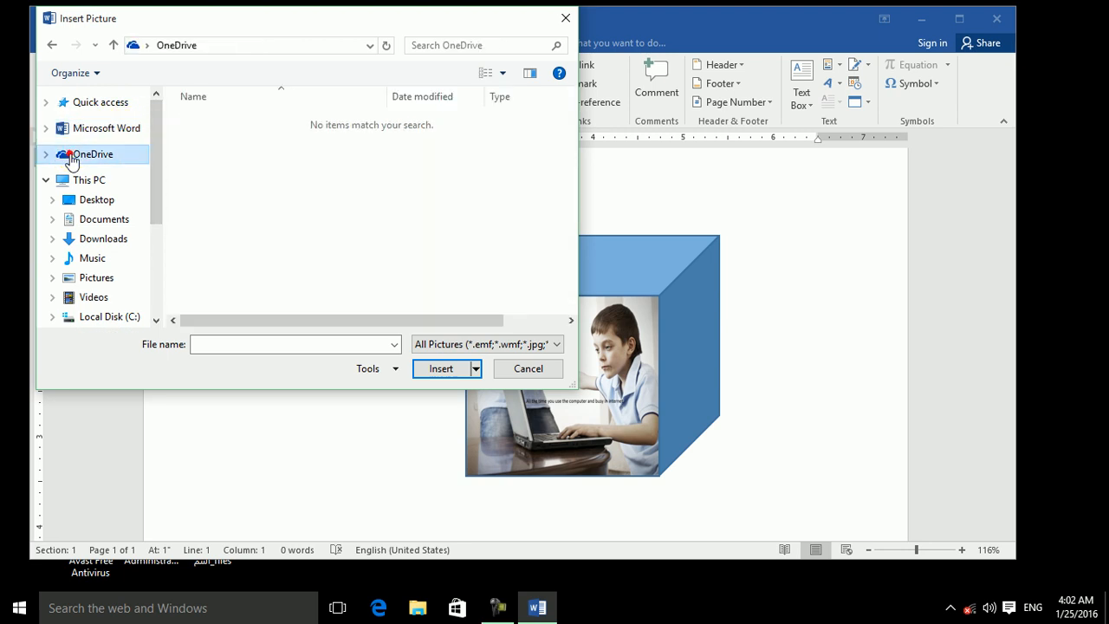
left_click(87, 179)
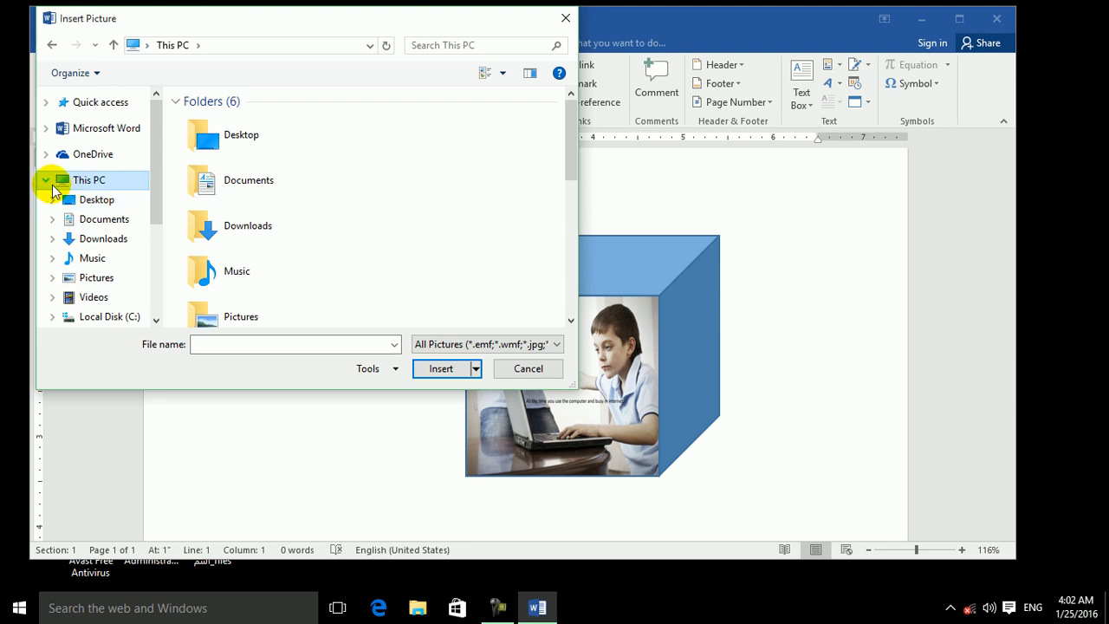
Insert Screenshot (2).png and Screenshot (15).png from the Screenshots folder in Pictures.
left_click(260, 238)
left_click(240, 321)
double_click(241, 322)
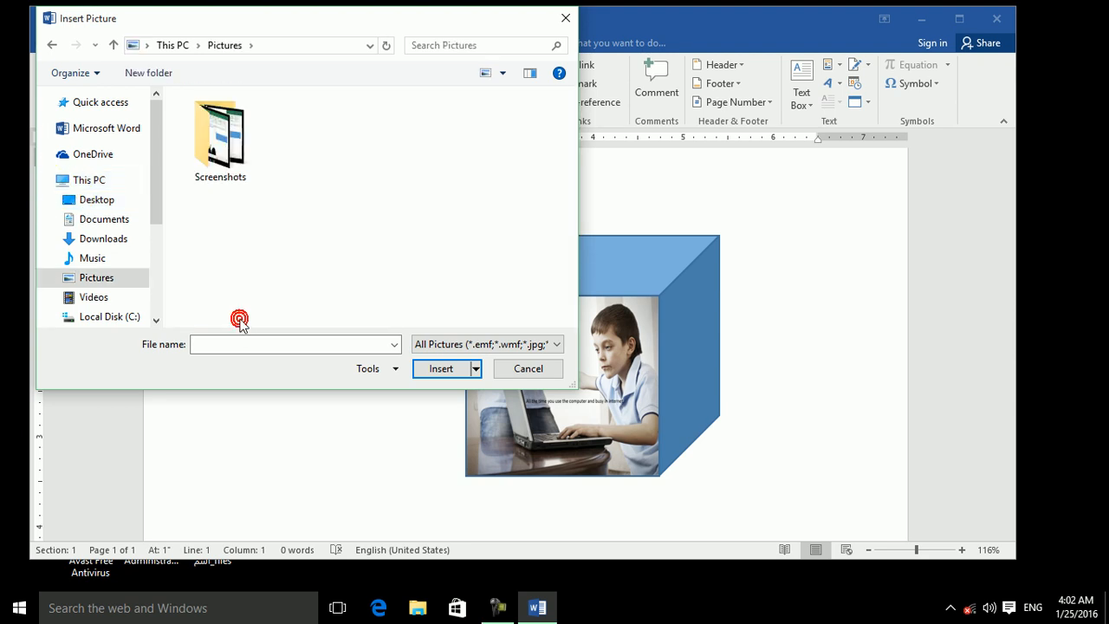
double_click(219, 136)
left_click(325, 130)
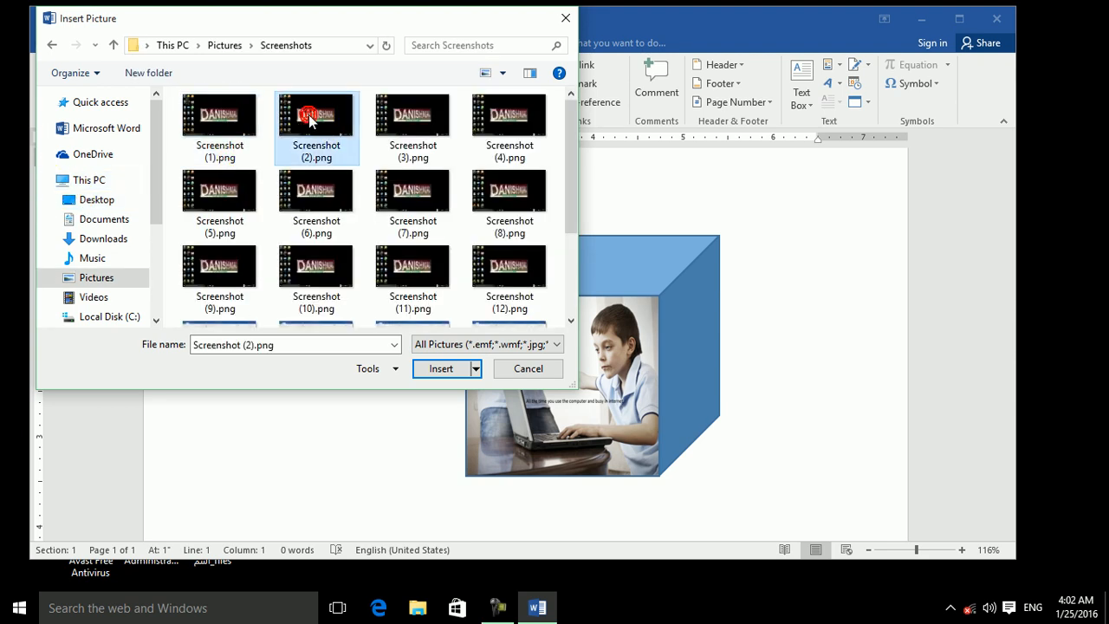
left_click(411, 323, "ctrl")
left_click(442, 368)
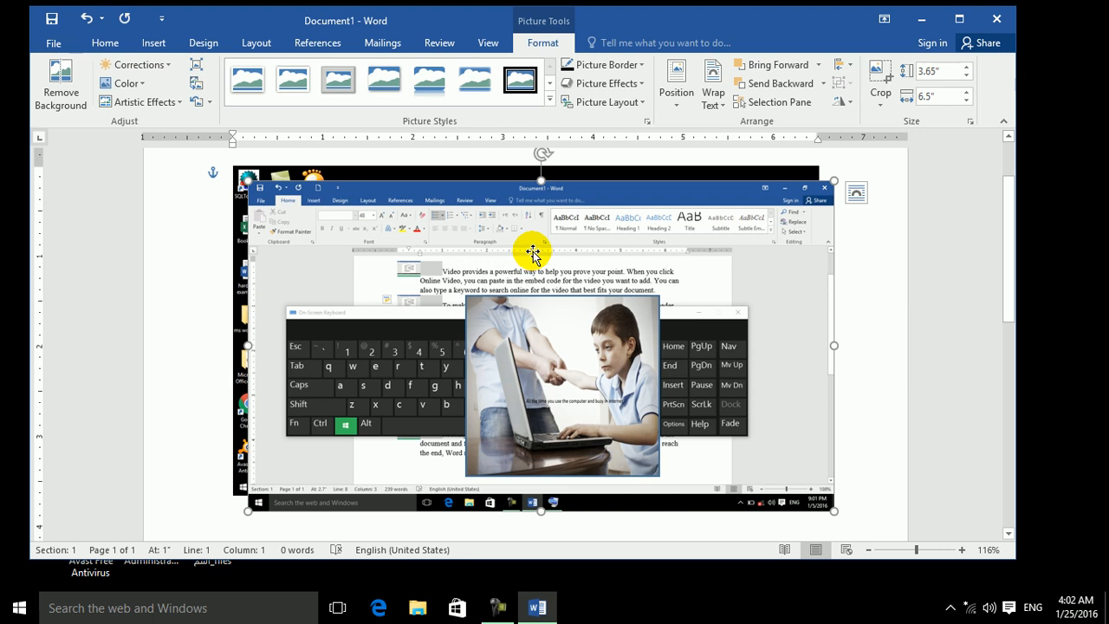
Delete both inserted screenshot pictures from the page.
key("Delete")
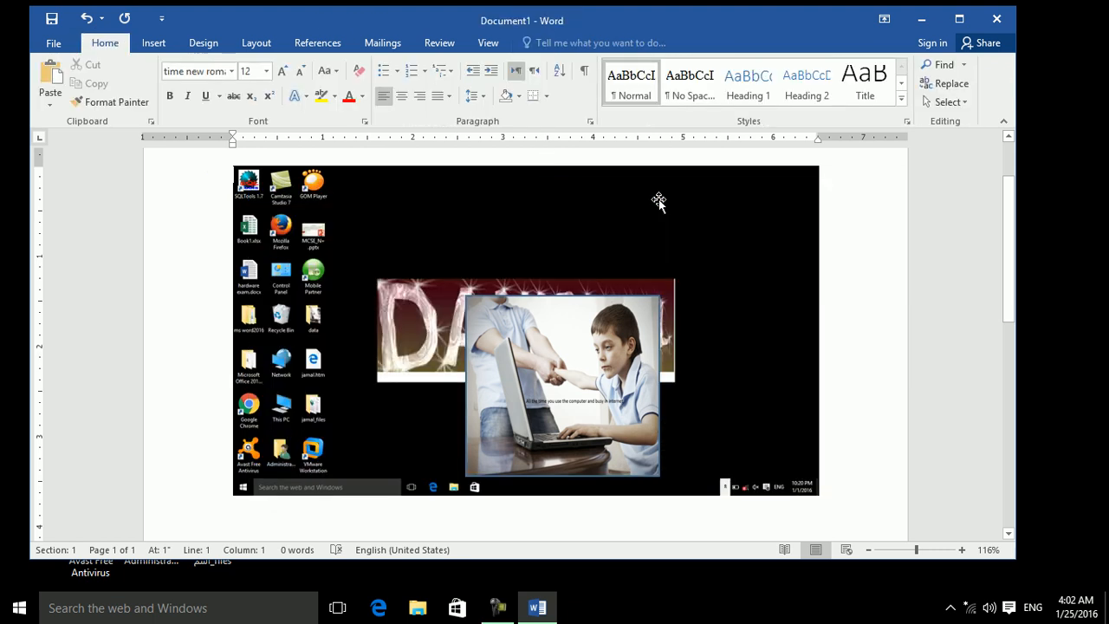
left_click(658, 201)
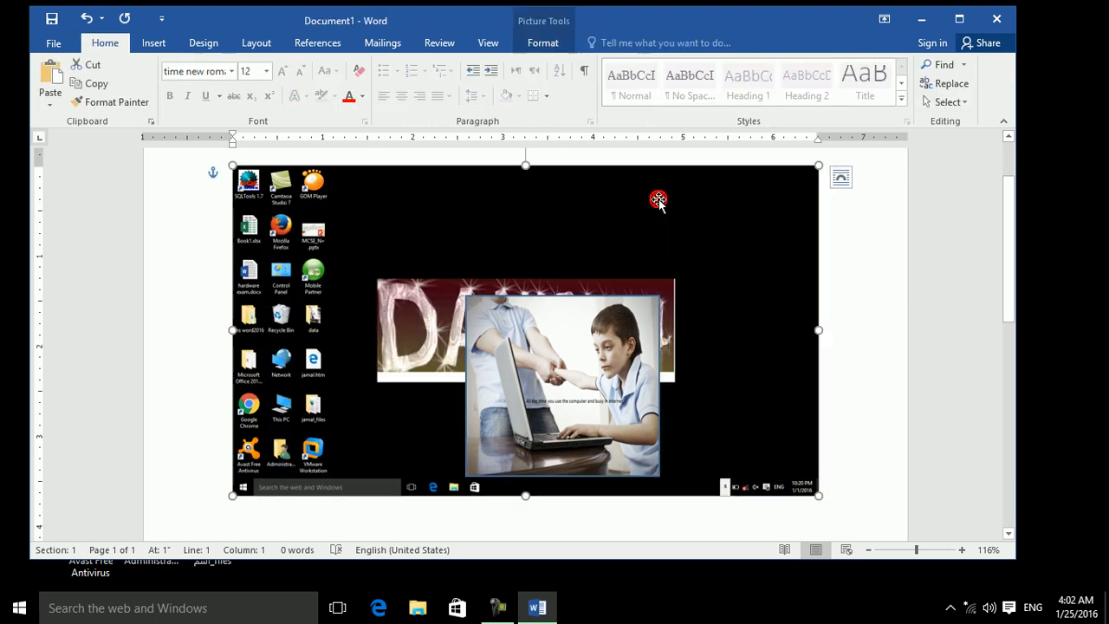
key("Delete")
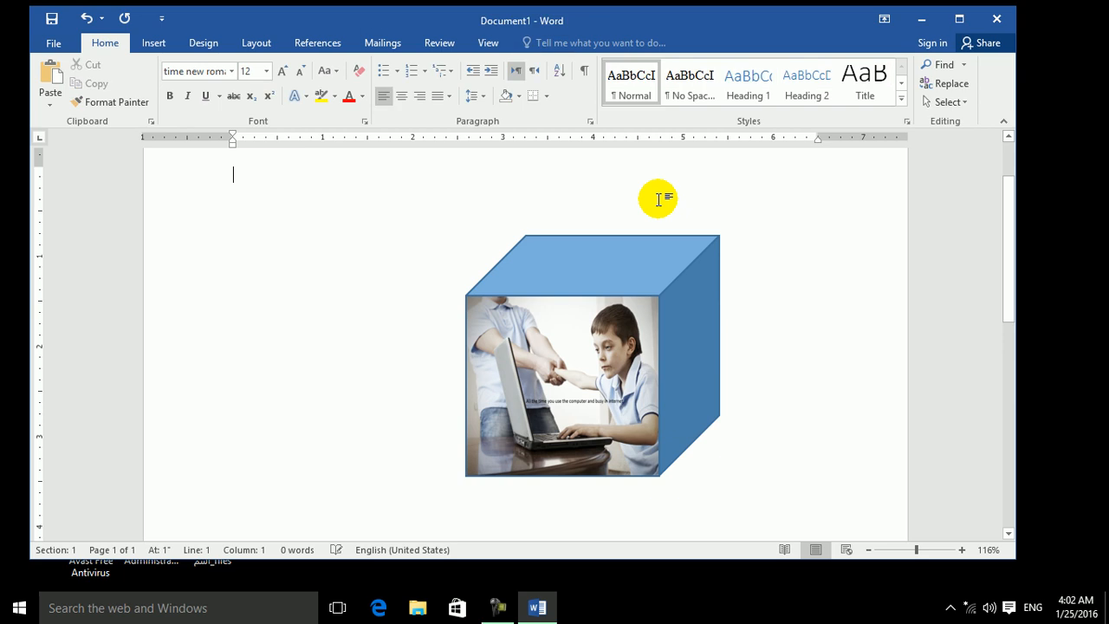
Draw a rectangle about 1.23" high and 1.51" wide beside the cube for its top face.
left_click(152, 44)
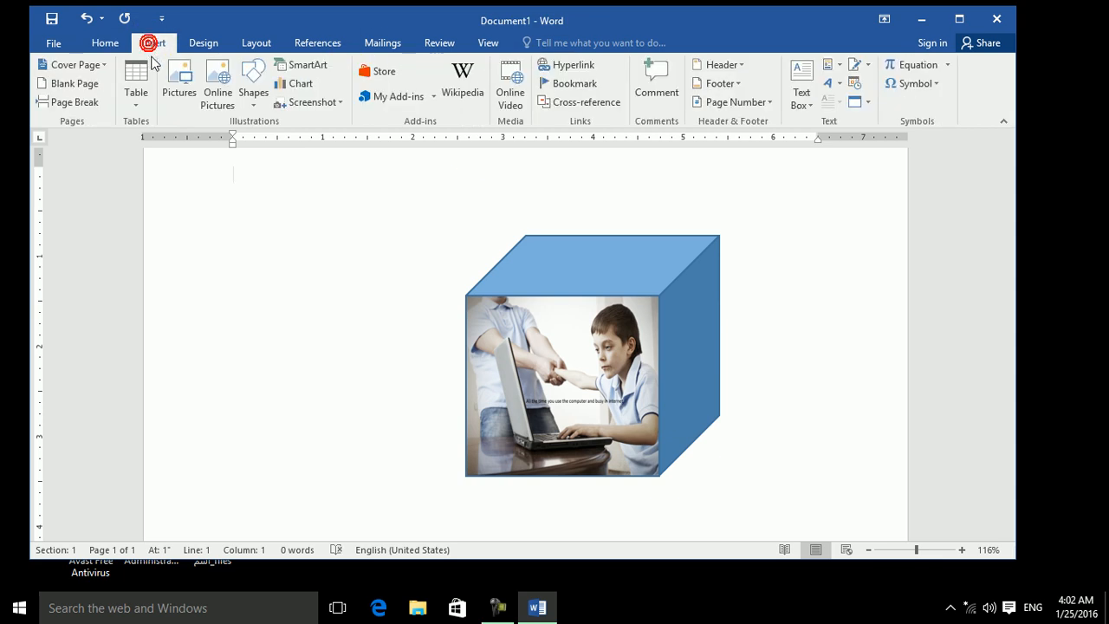
left_click(261, 87)
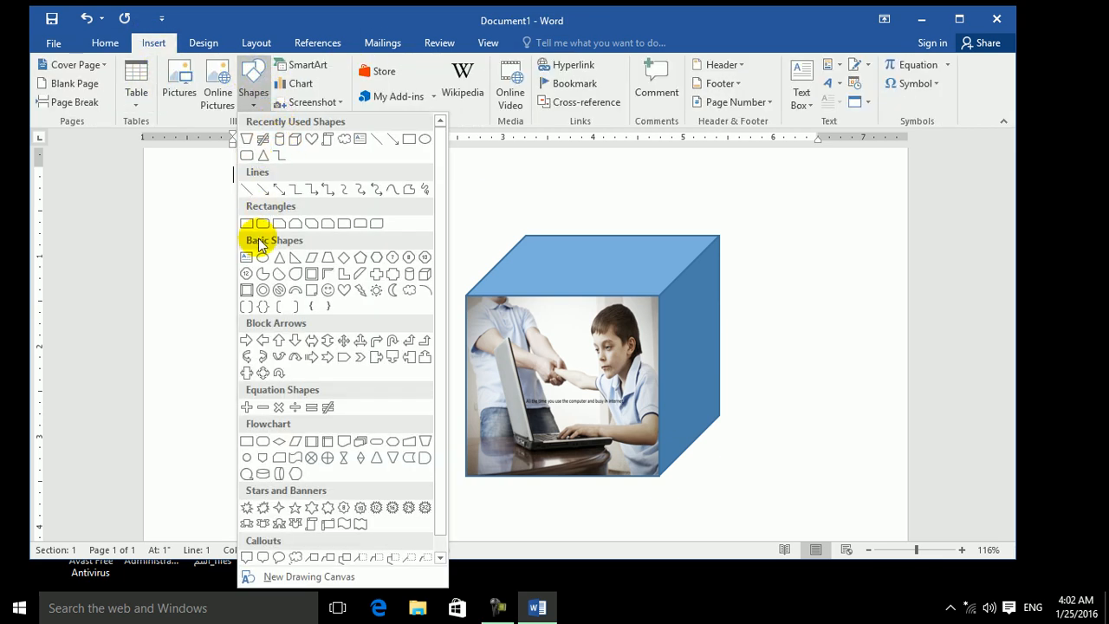
left_click(247, 223)
left_click_drag(205, 245, 343, 356)
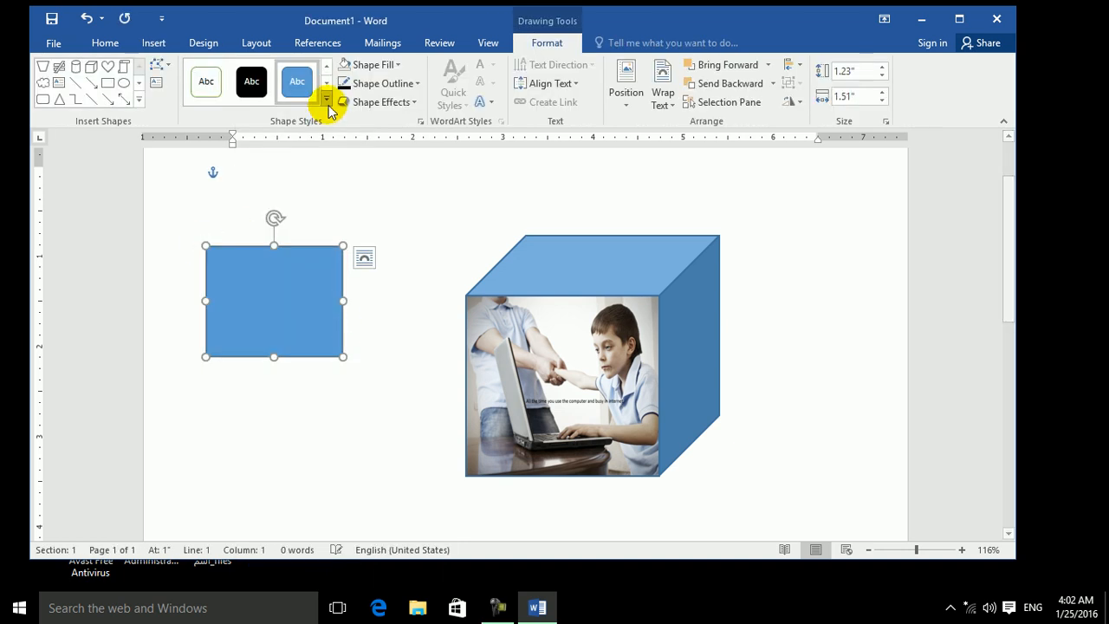
Fill the selected rectangle with the picture Screenshot (6).png from the computer, working offline.
left_click(390, 64)
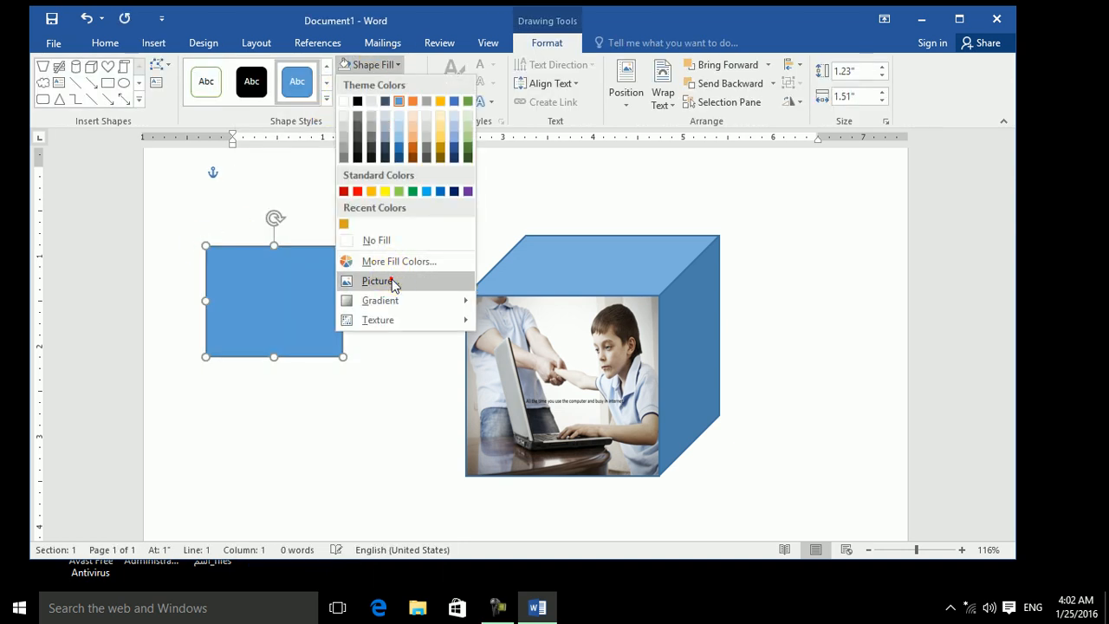
left_click(389, 279)
left_click(532, 337)
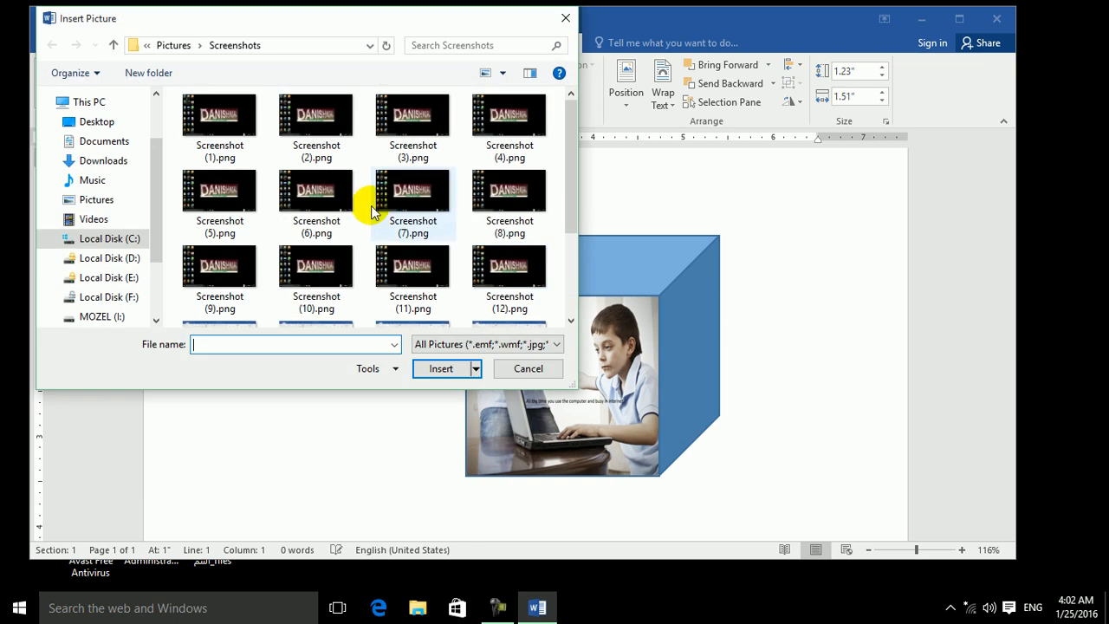
left_click(336, 198)
left_click(451, 374)
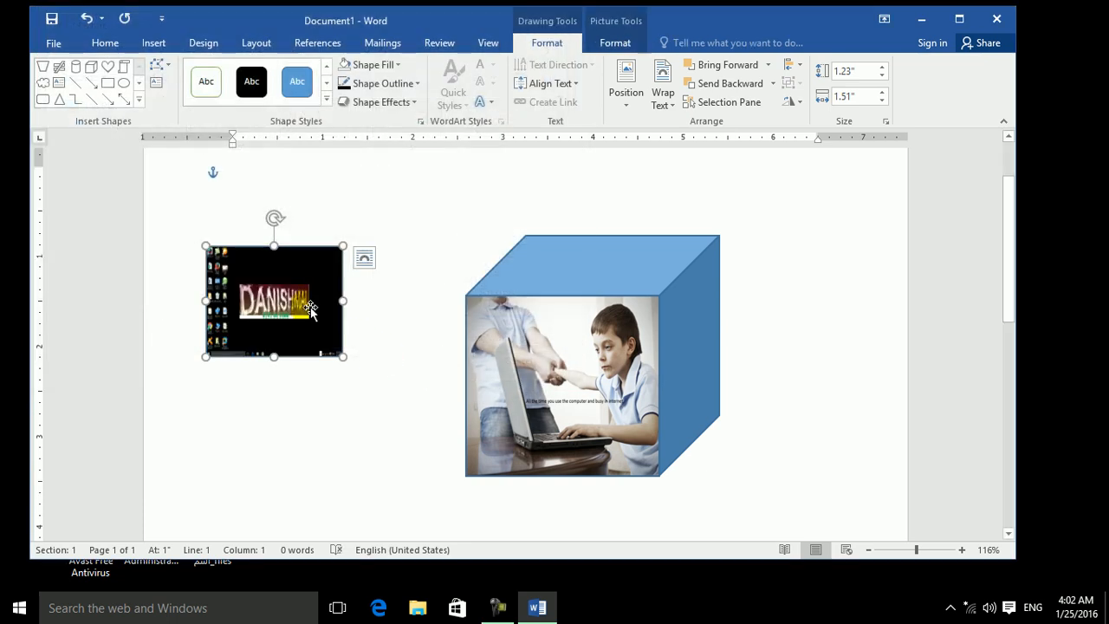
Draw another rectangle about 0.75" by 1.21" below the filled one and fill it with Screenshot (16).png.
left_click(107, 82)
left_click_drag(249, 410, 359, 477)
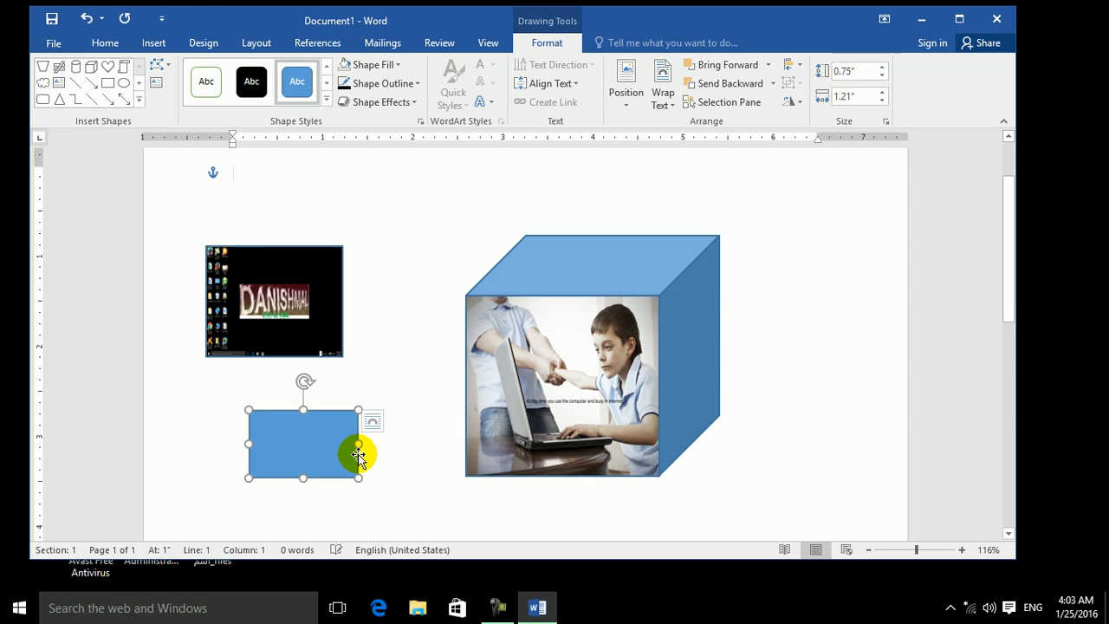
left_click(396, 68)
left_click(372, 279)
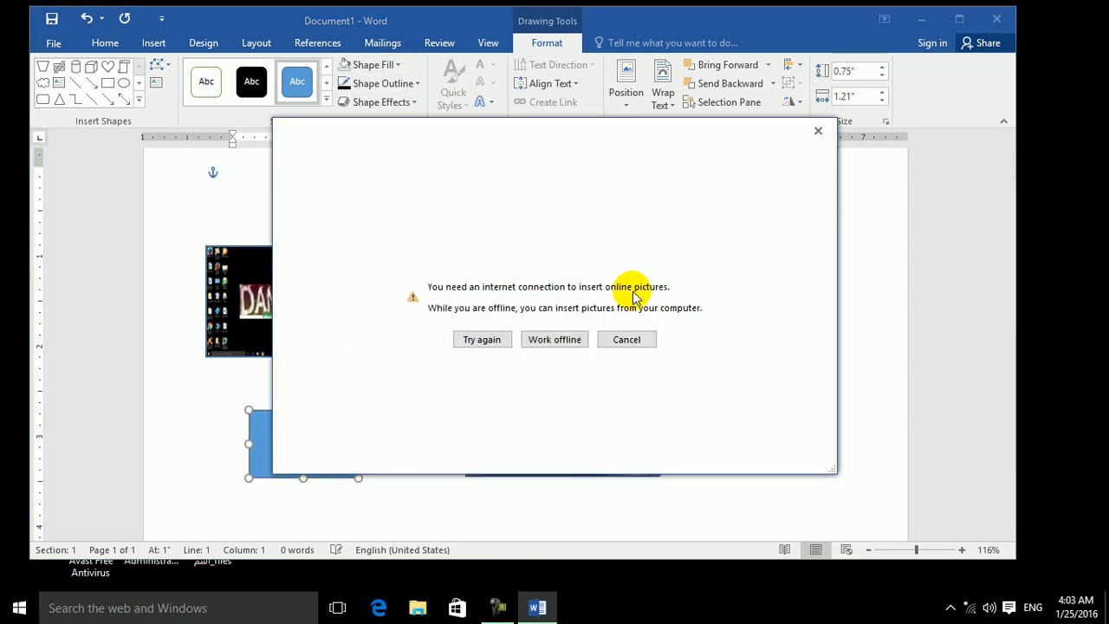
left_click(564, 342)
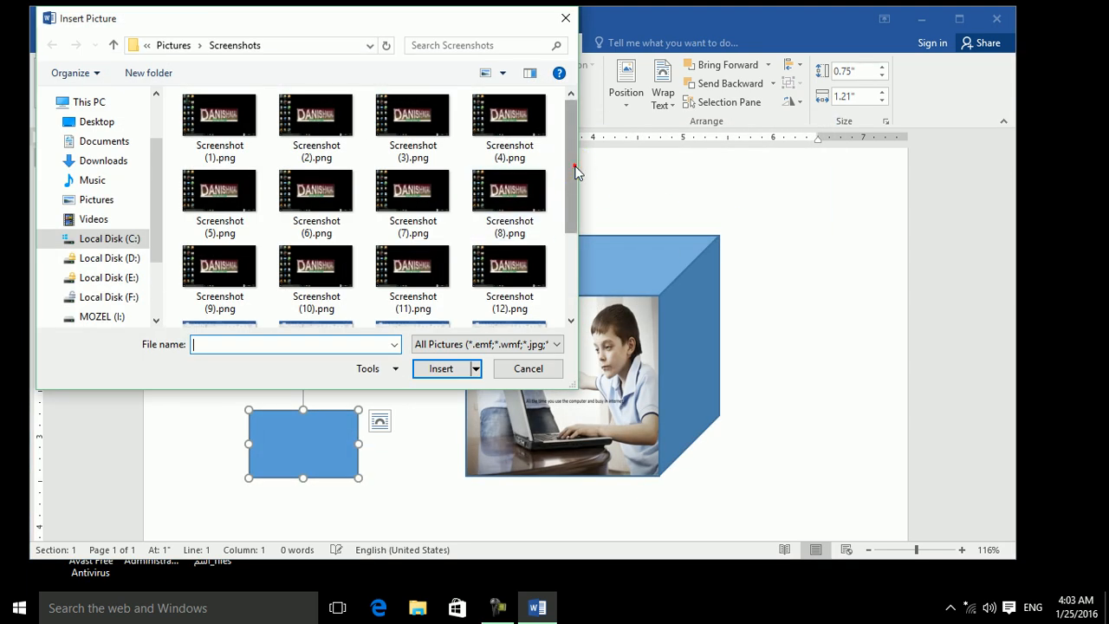
left_click(485, 199)
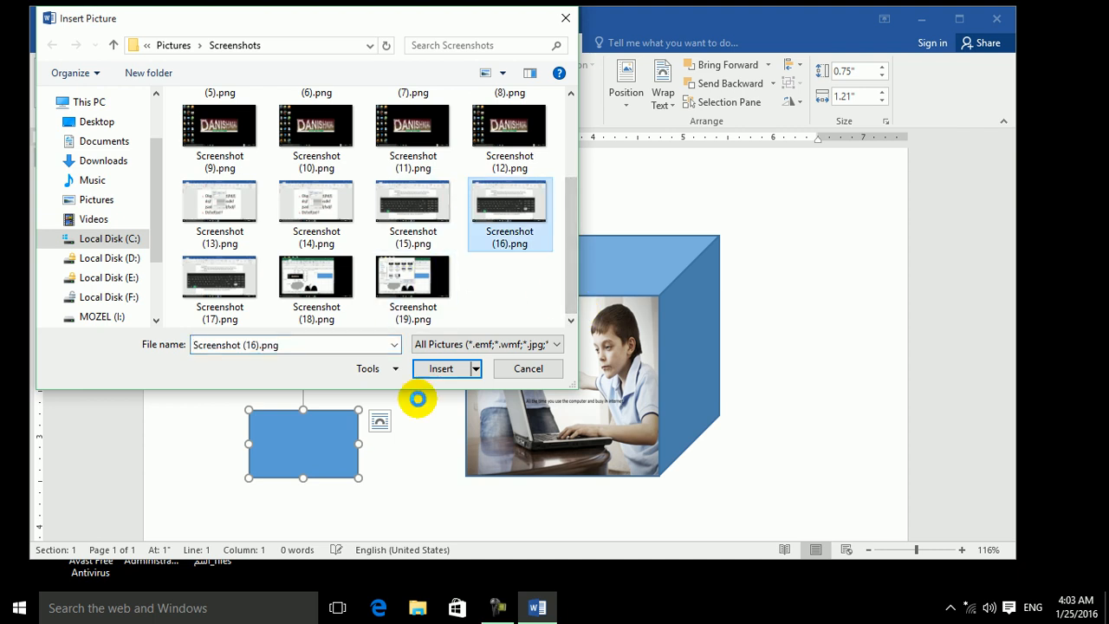
left_click(442, 369)
Move the desktop-screenshot rectangle over the cube's top face and edit its points until its corners match that face.
left_click_drag(303, 305, 601, 284)
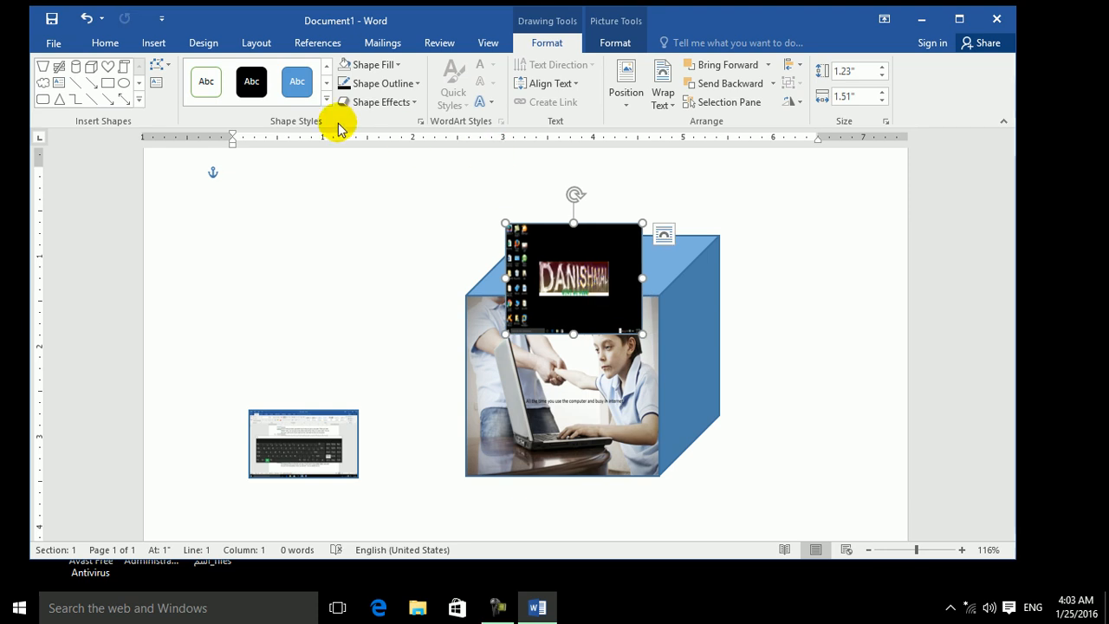
mouse_move(539, 267)
left_mouse_down()
mouse_move(516, 303)
mouse_move(553, 254)
mouse_move(557, 264)
left_mouse_up()
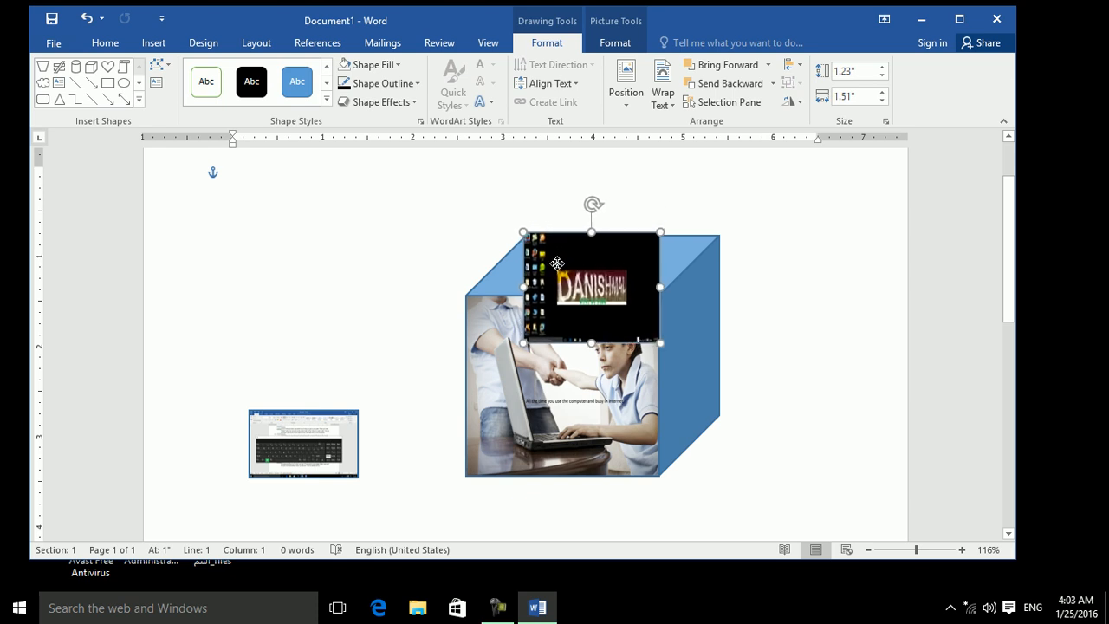
left_click(173, 65)
left_click(182, 104)
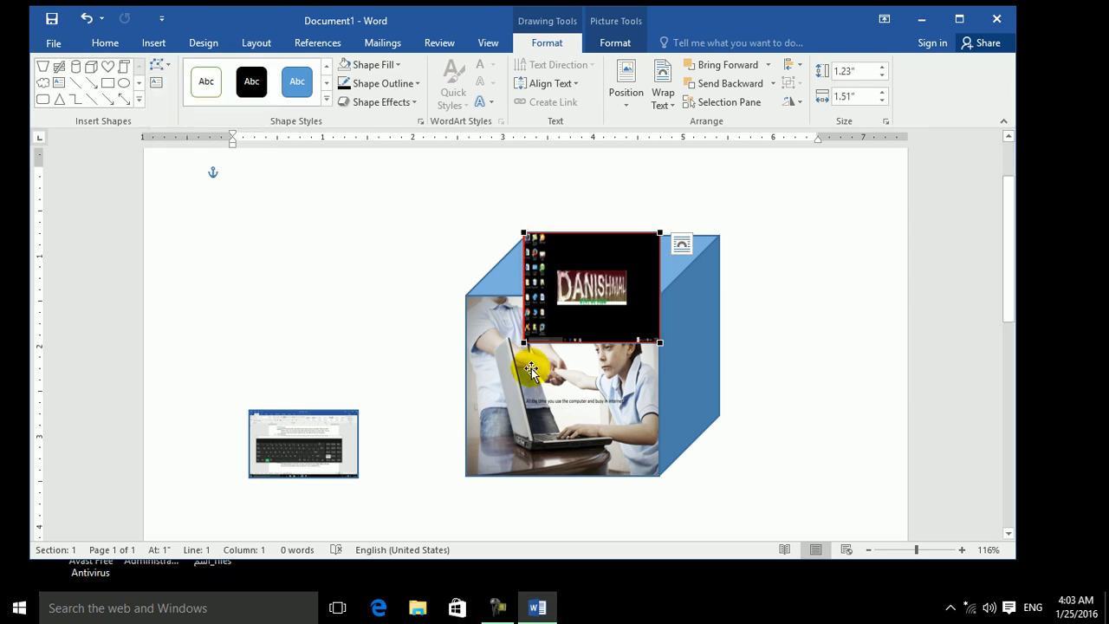
left_click_drag(524, 343, 466, 298)
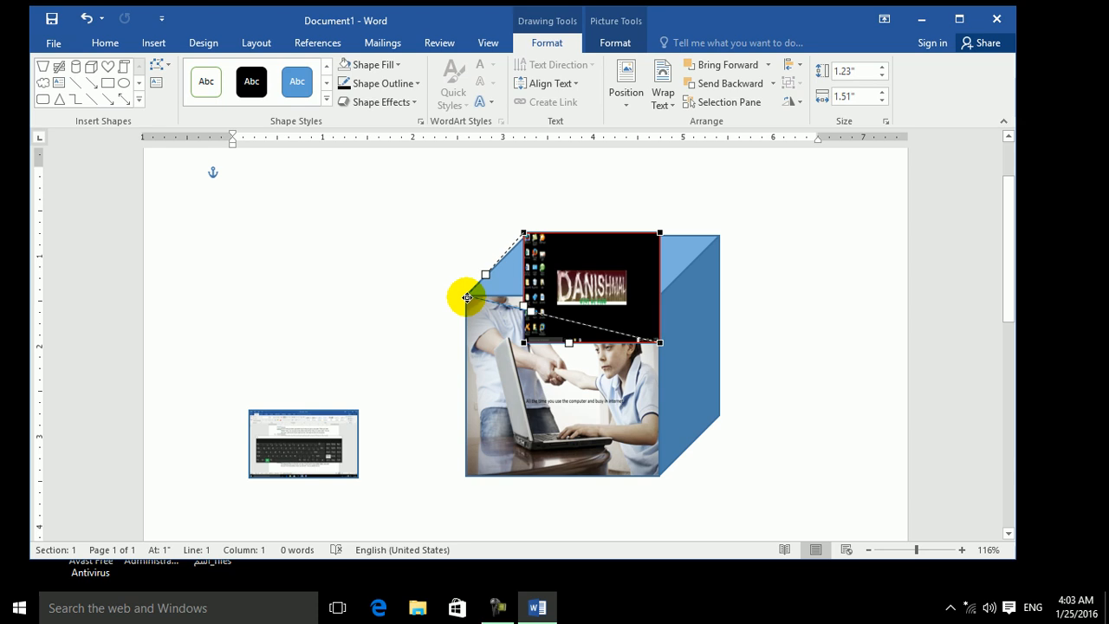
left_click_drag(468, 297, 468, 295)
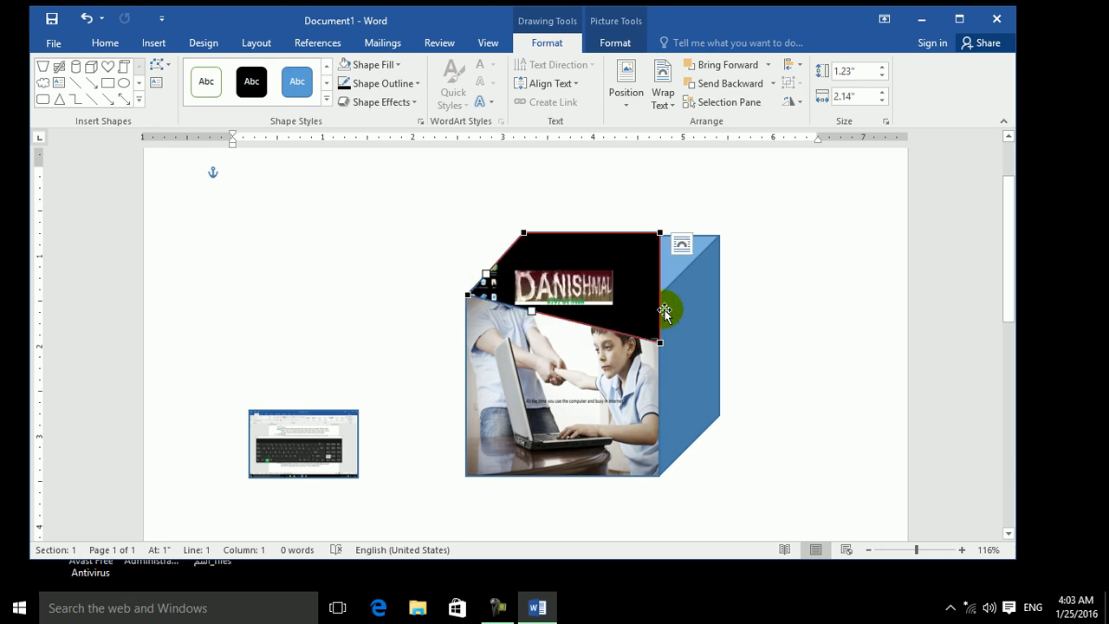
left_click_drag(657, 329, 653, 308)
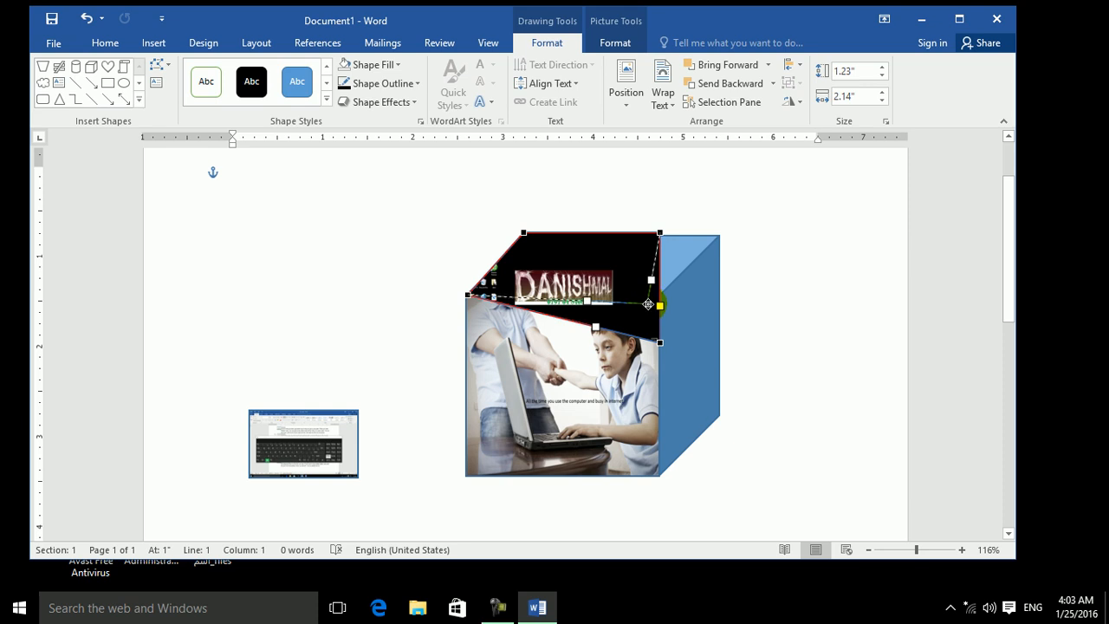
left_click_drag(653, 304, 654, 302)
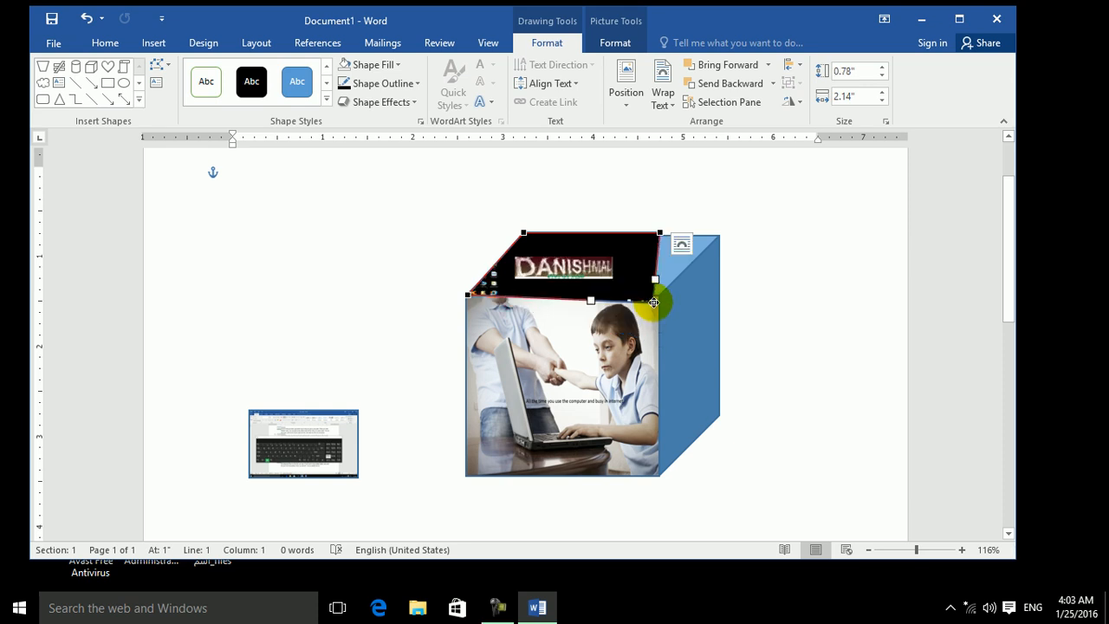
left_click_drag(659, 233, 718, 235)
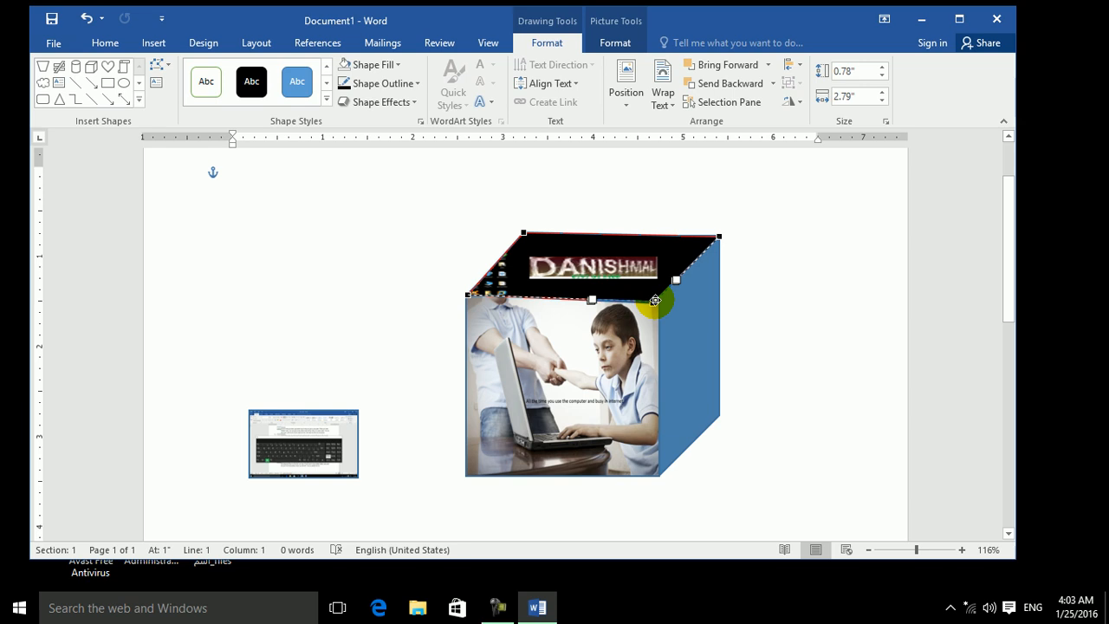
left_click(694, 344)
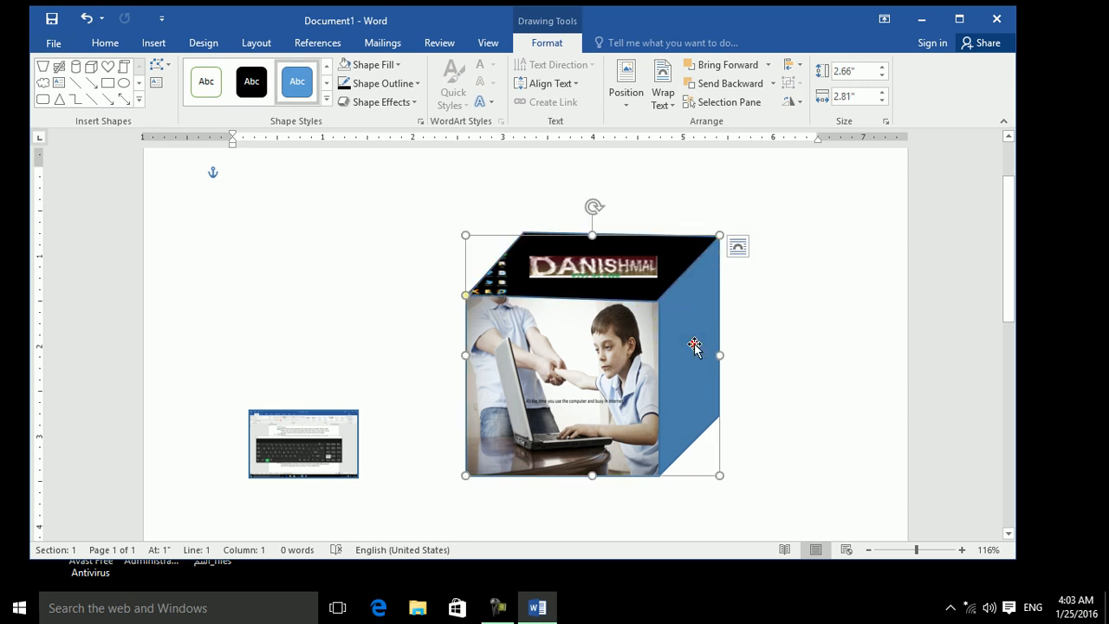
left_click(617, 286)
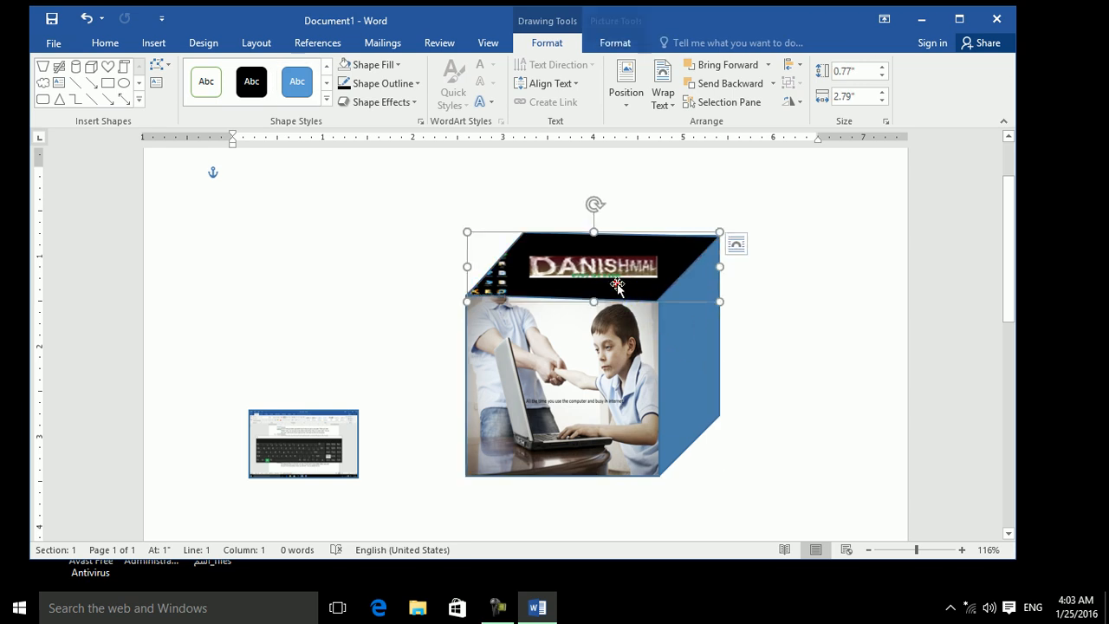
left_click(695, 338)
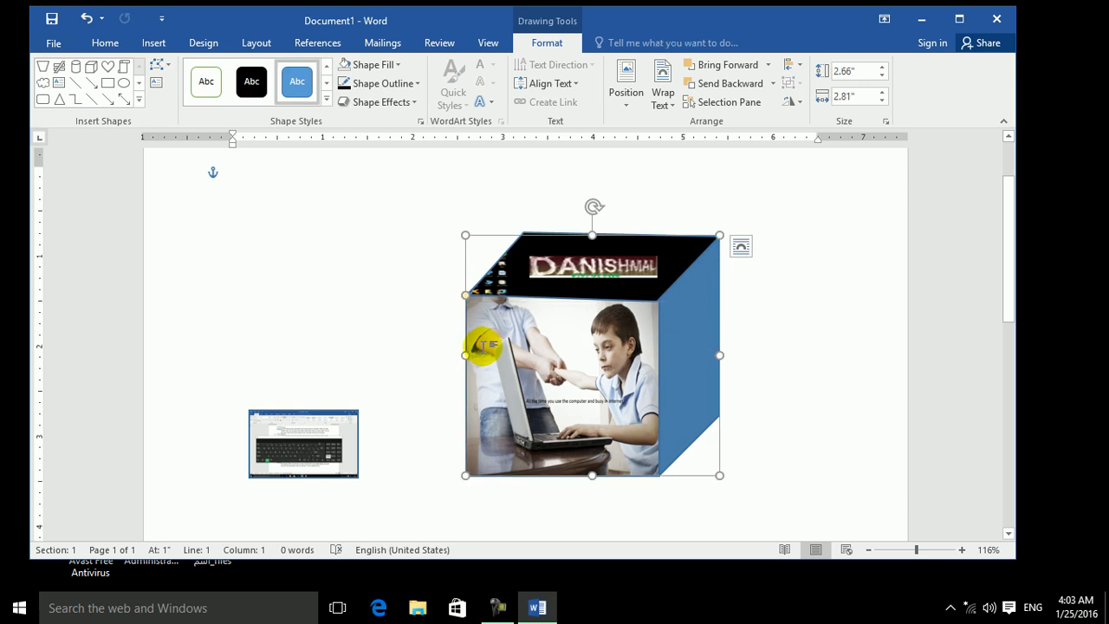
Move the keyboard-screenshot rectangle onto the cube's side face, make it taller, and edit its points to match the face's corners.
left_click_drag(288, 449, 711, 412)
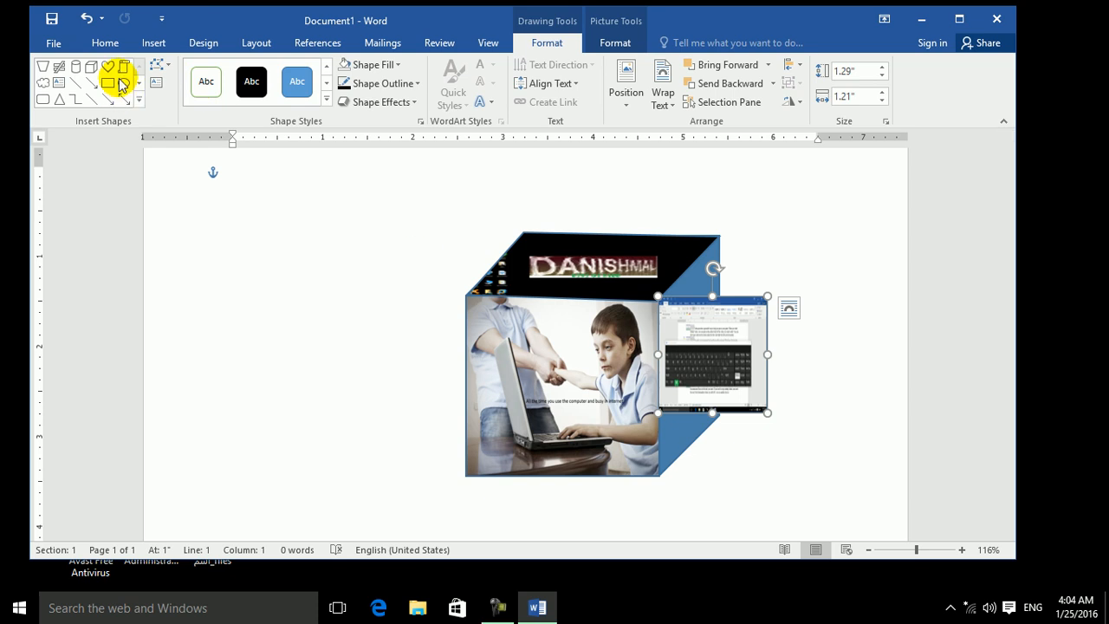
left_click(164, 67)
left_click(181, 106)
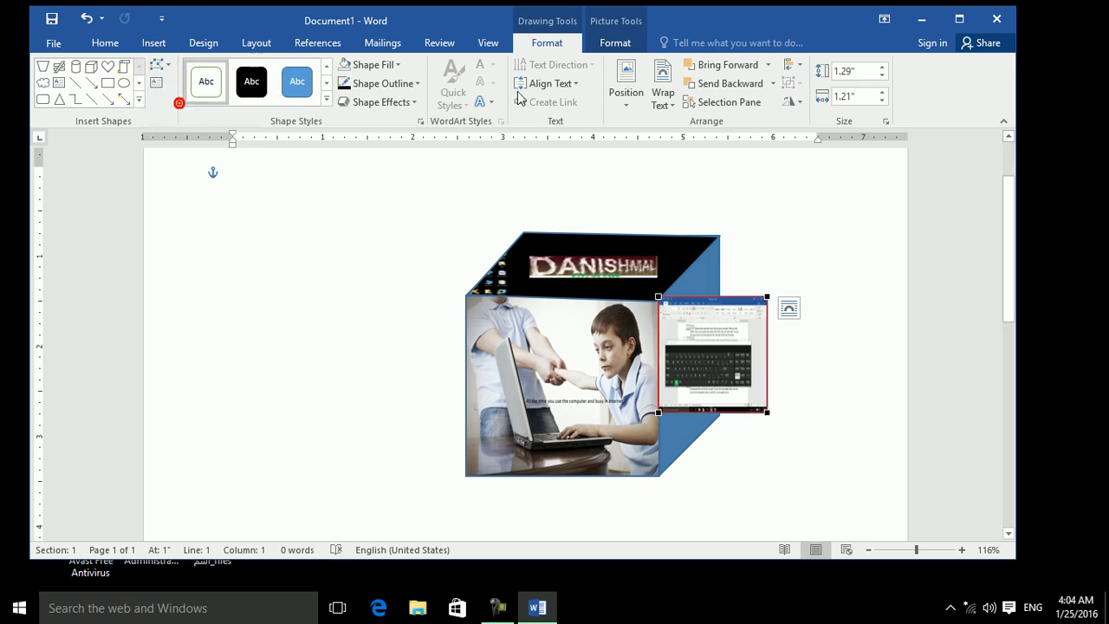
left_click_drag(769, 300, 719, 236)
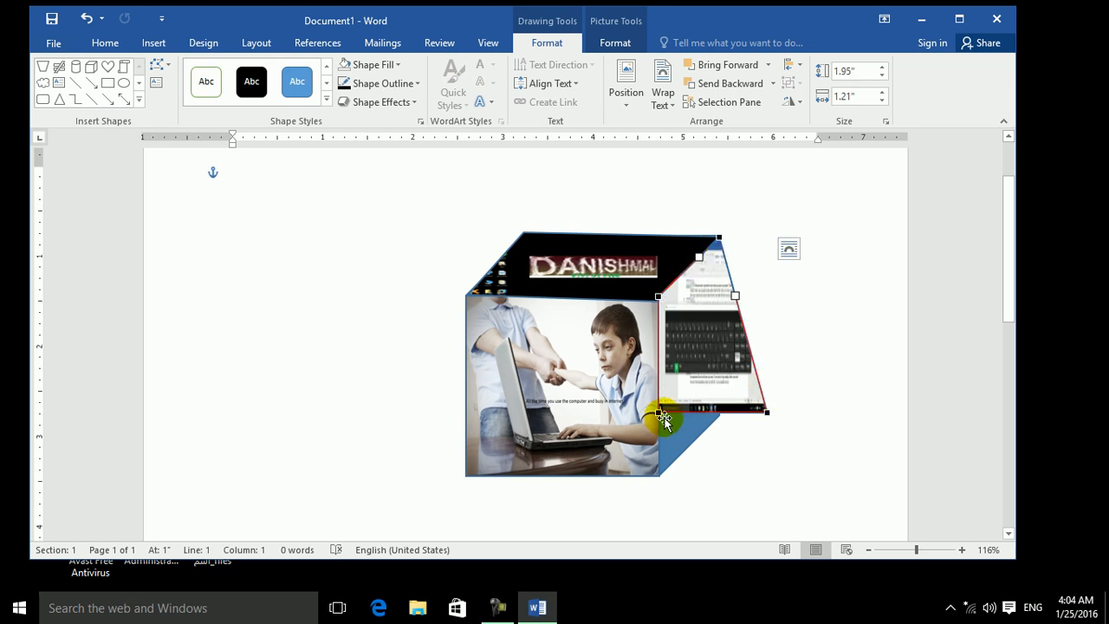
left_click_drag(658, 412, 661, 474)
left_click_drag(762, 413, 722, 418)
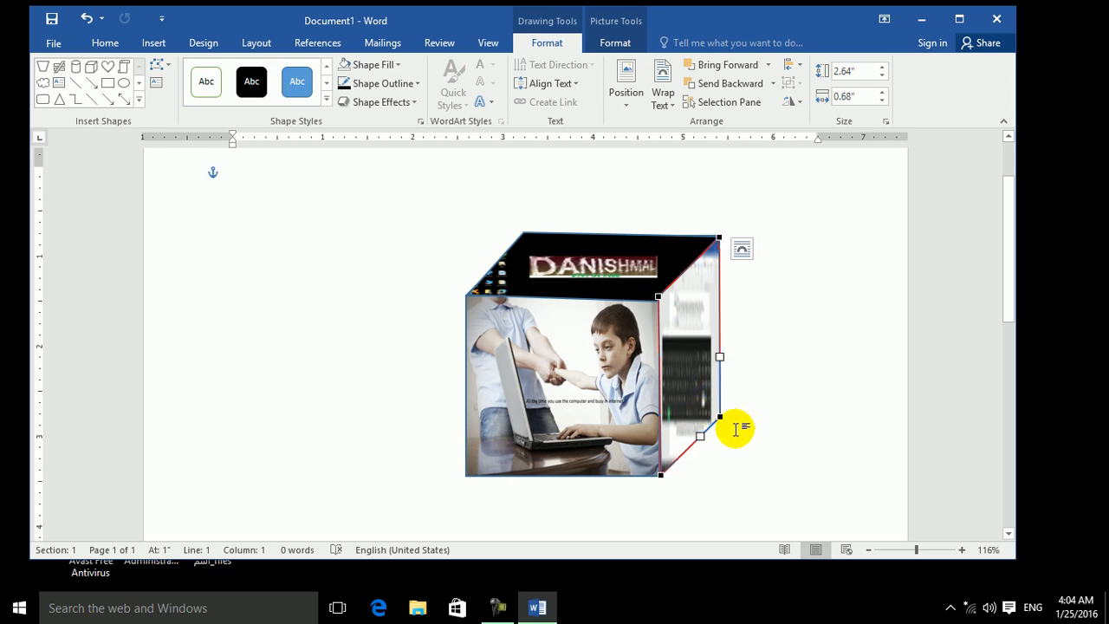
left_click(774, 453)
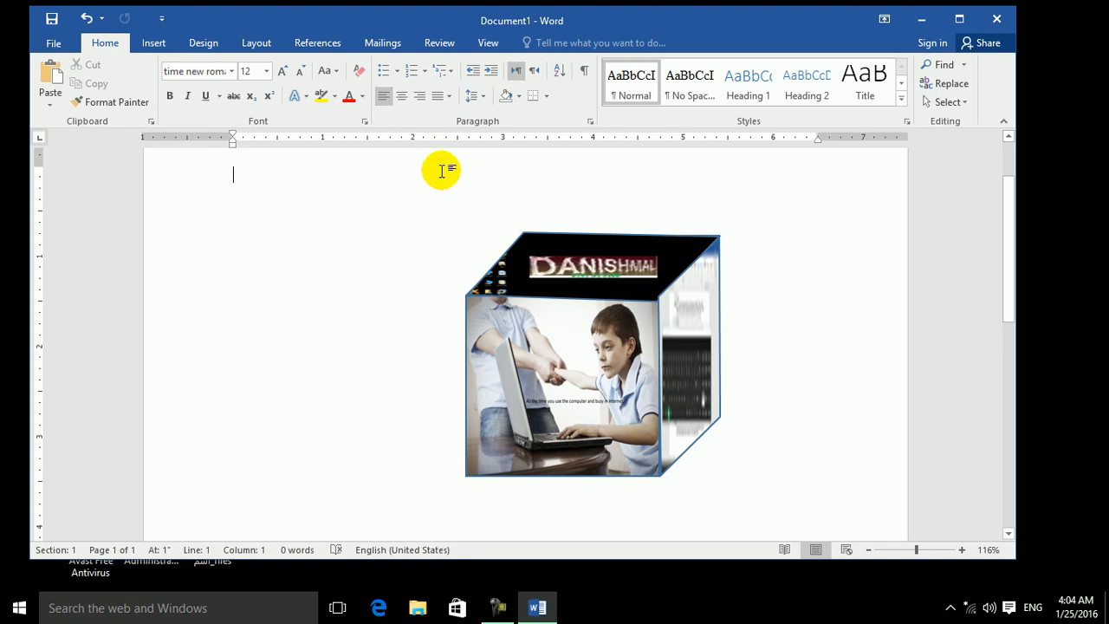
Select the cube and its three picture-filled faces together, group them, and move the group to the page's left side.
left_click(964, 103)
left_click(939, 147)
left_click_drag(355, 199, 788, 501)
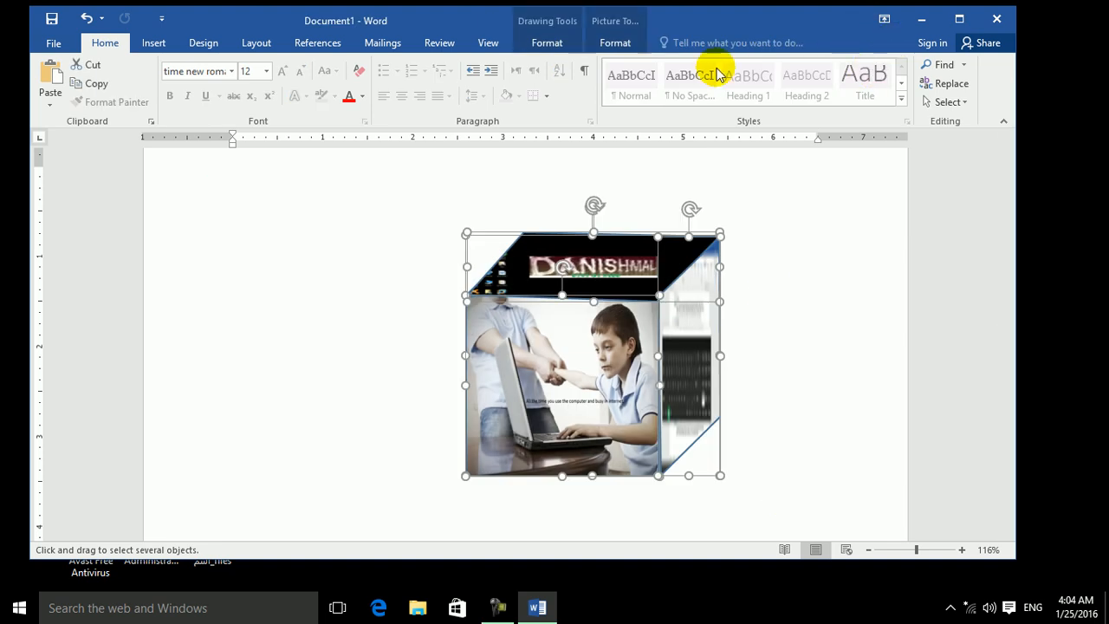
left_click(617, 42)
left_click(846, 90)
left_click(856, 105)
left_click_drag(562, 327, 389, 316)
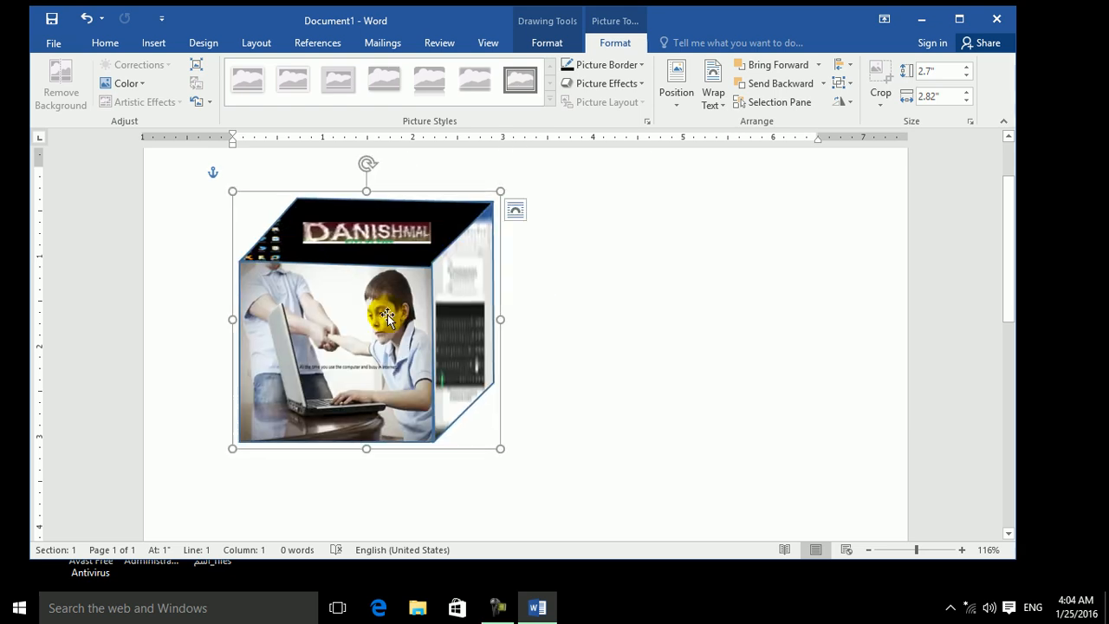
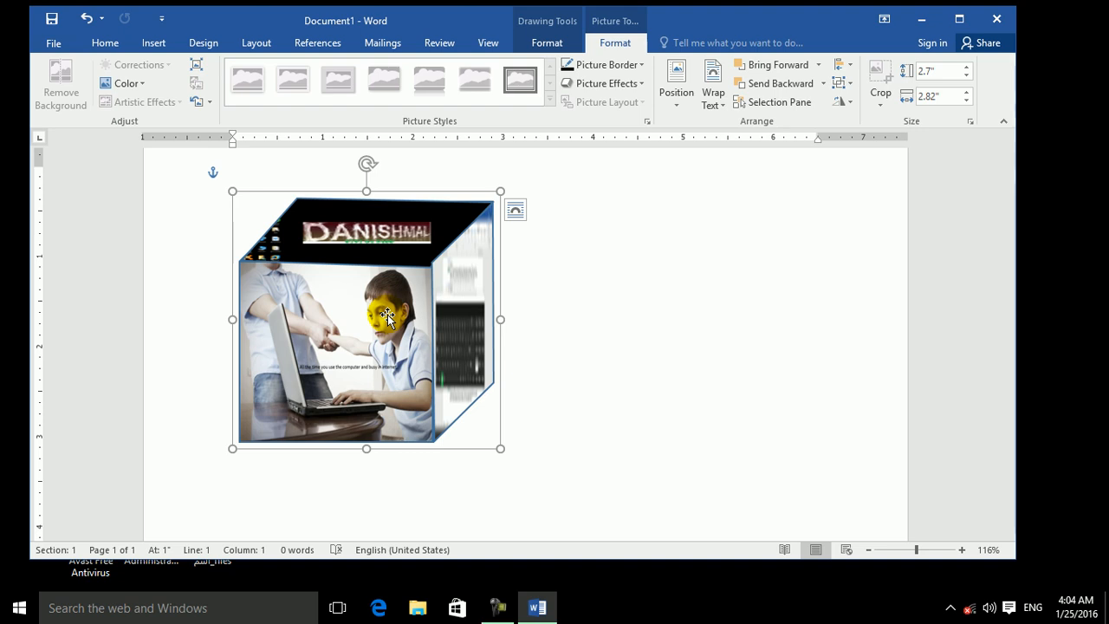
Delete the grouped cube and draw a heart about 1.43" high and 1.65" wide on the empty page.
key("Delete")
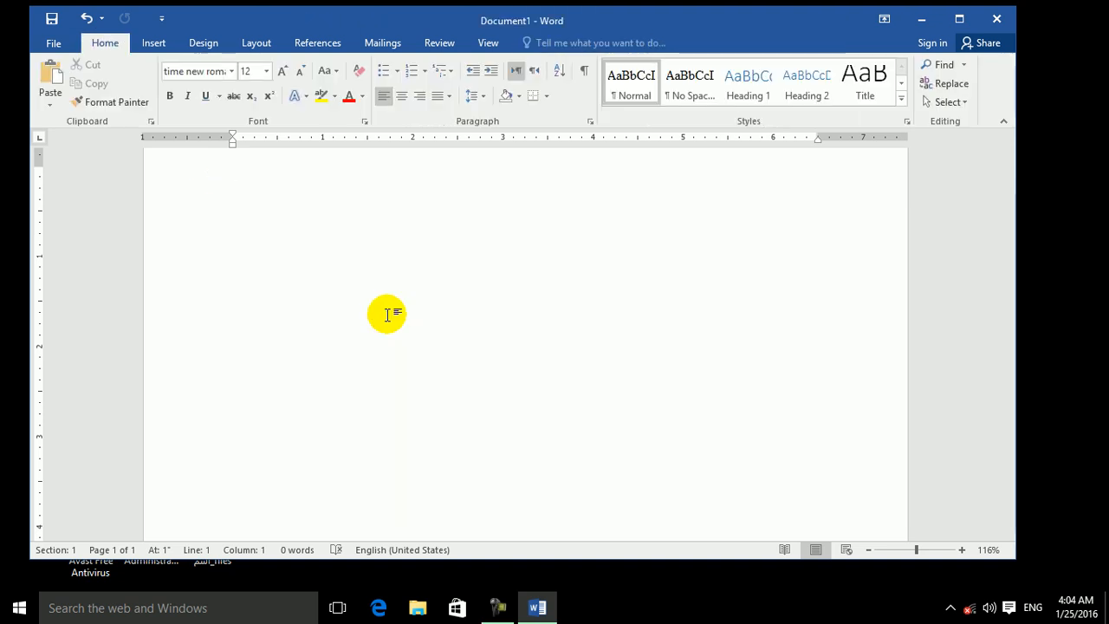
left_click(152, 45)
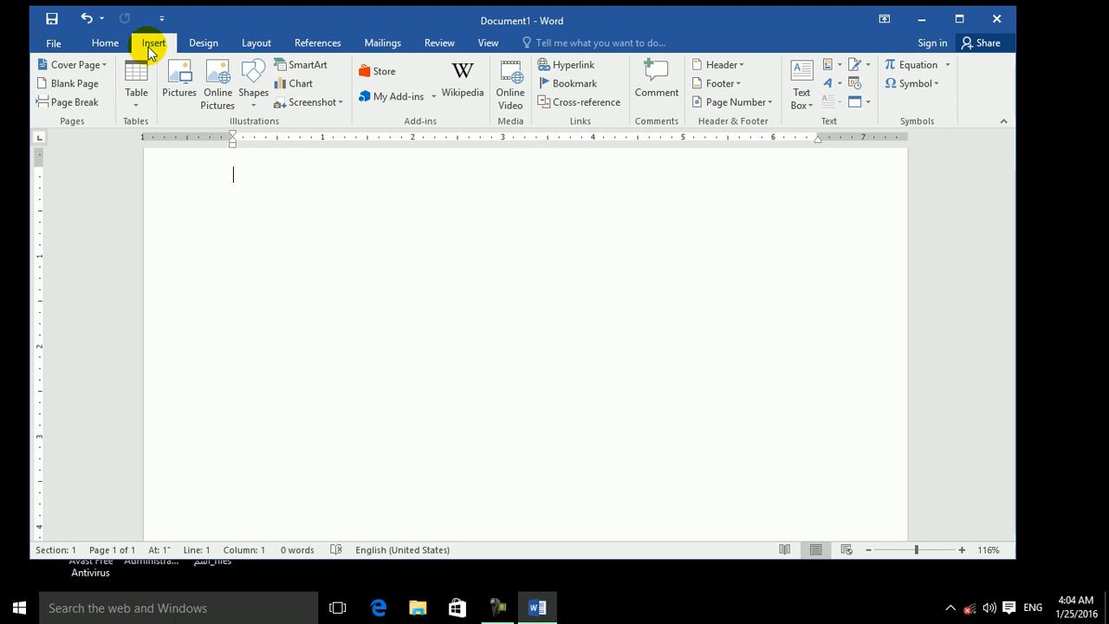
left_click(249, 97)
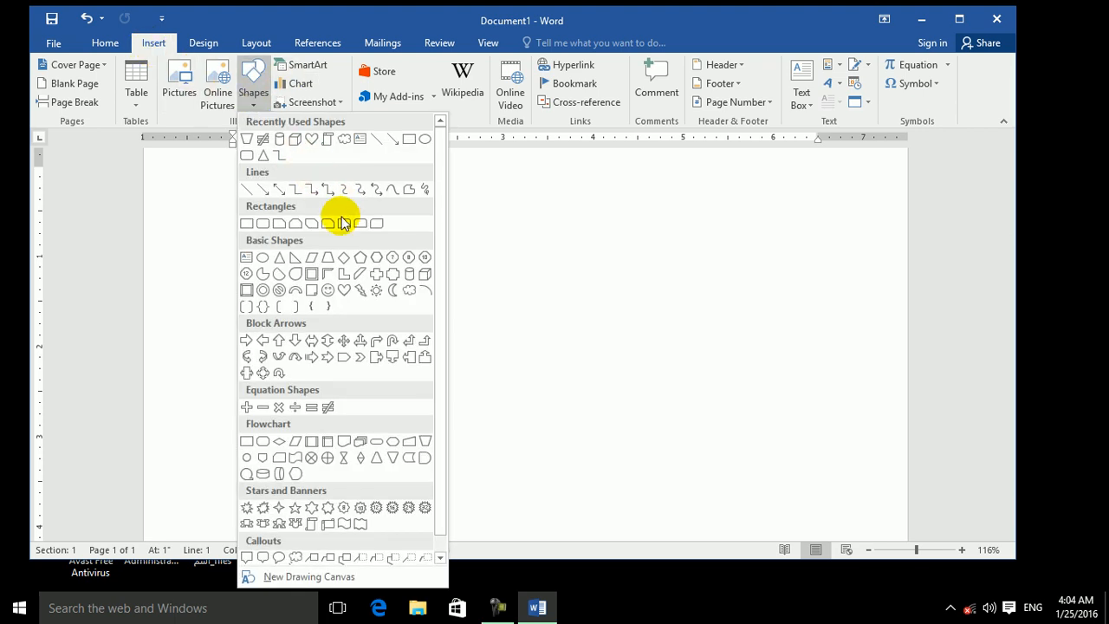
left_click(345, 290)
left_click_drag(360, 280, 511, 408)
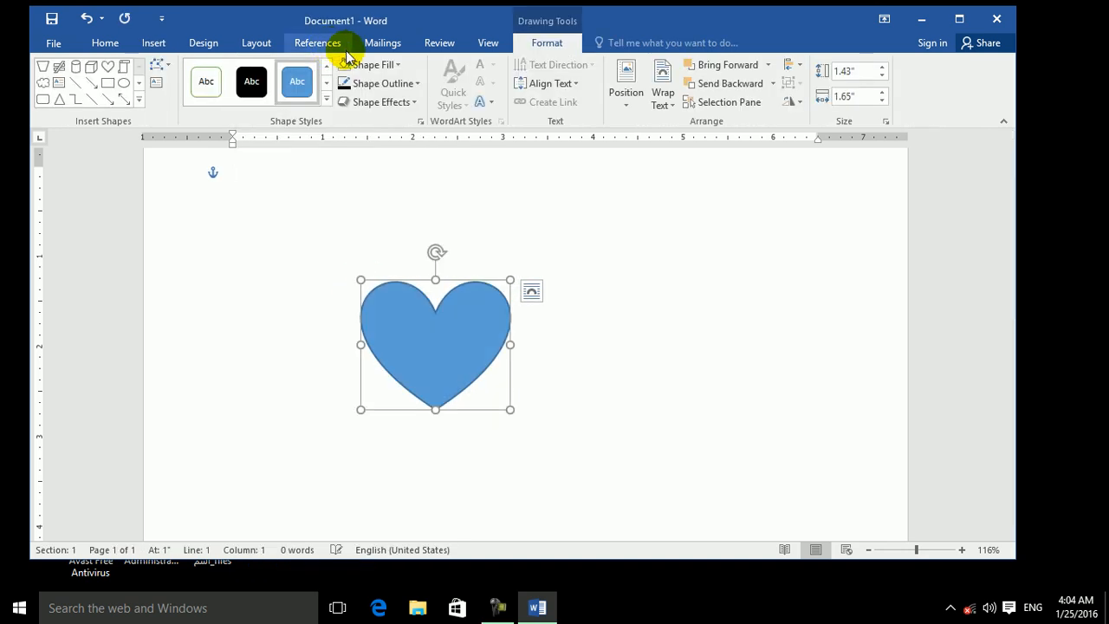
Fill the heart with the black desktop screenshot from the computer, working offline, and move it slightly up and left.
left_click(394, 65)
left_click(381, 281)
left_click(541, 341)
left_click(319, 189)
left_click(442, 368)
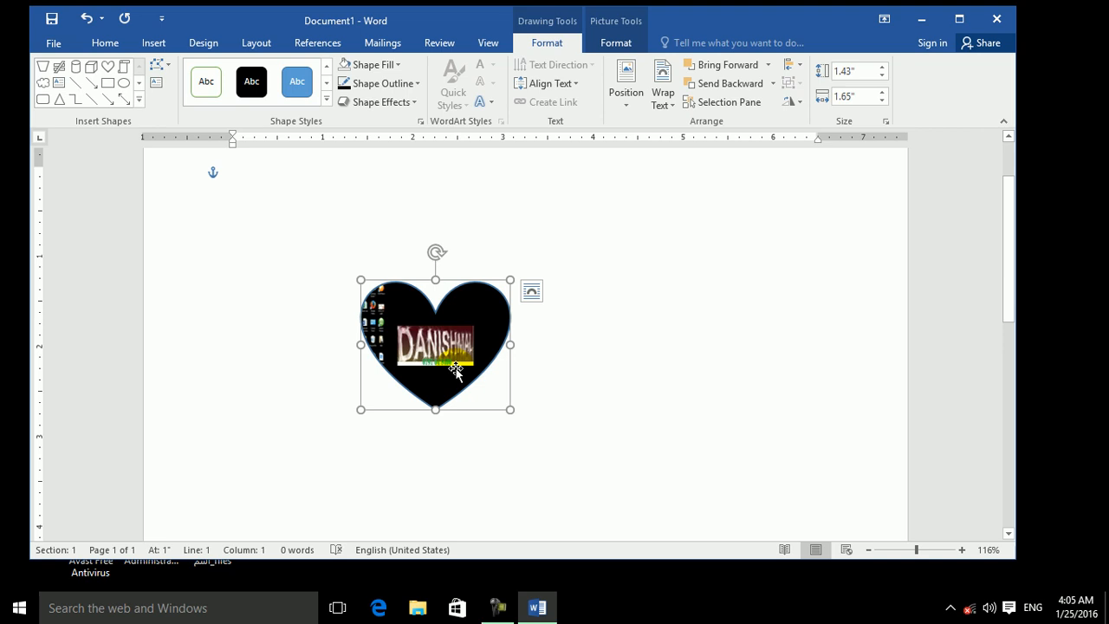
left_click_drag(457, 356, 396, 338)
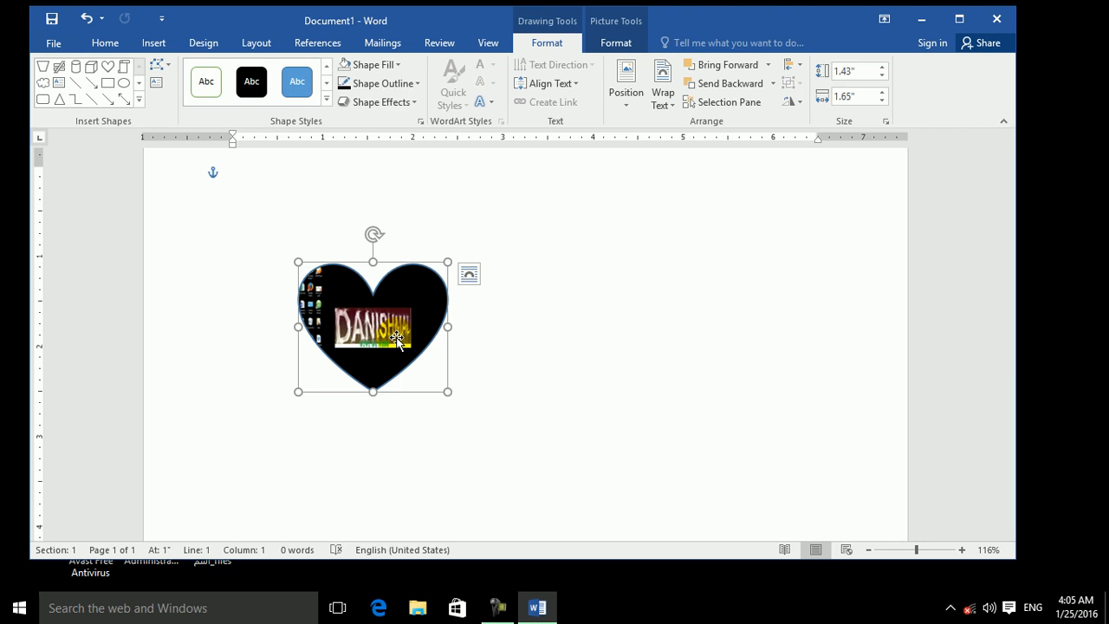
Set the picture-filled heart as the default shape and draw a cube about 1.08" high and 1.02" wide beside it.
right_click(341, 308)
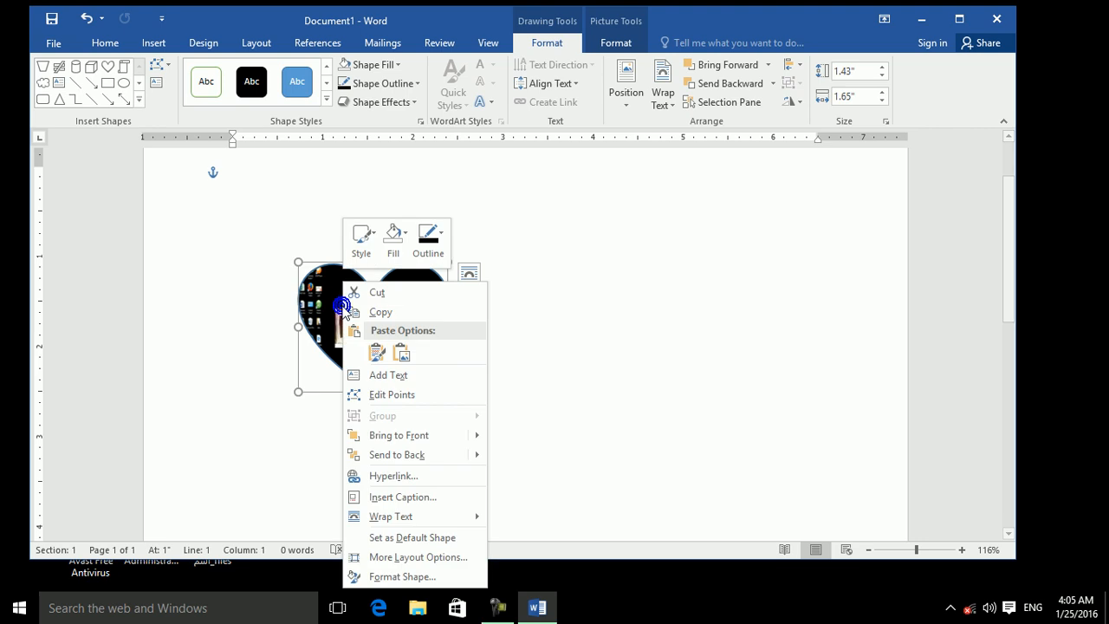
left_click(401, 538)
left_click(91, 65)
left_click_drag(581, 248, 673, 344)
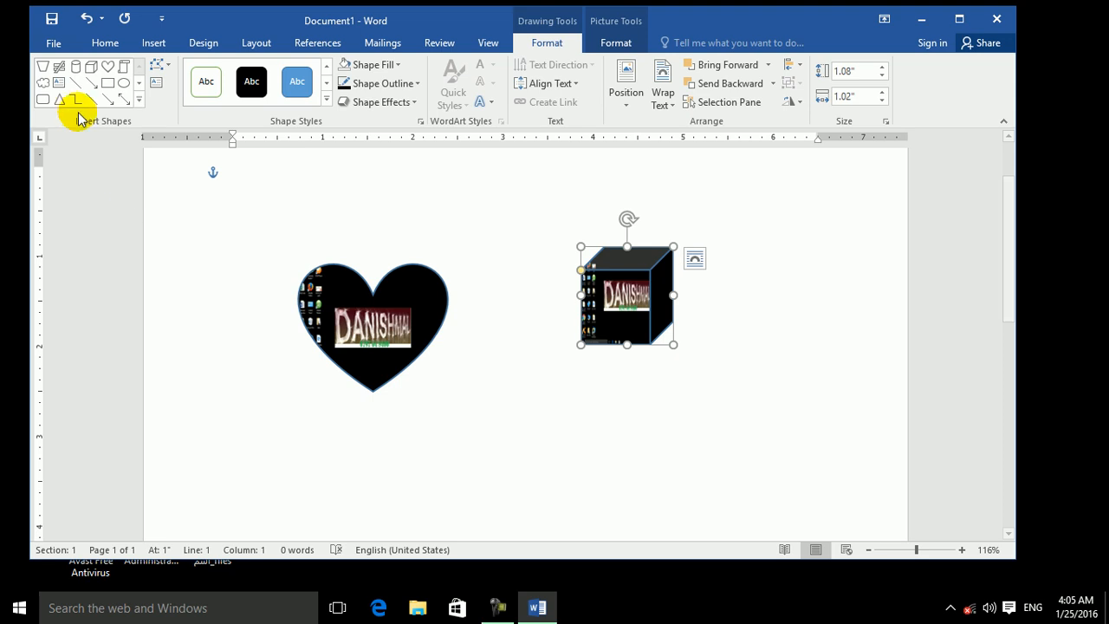
Draw a cylinder about 1.44" by 0.89" beside the heart and a pentagon block arrow about 1.32" by 3.5" below it.
left_click(75, 66)
left_click_drag(176, 204, 258, 334)
left_click(138, 99)
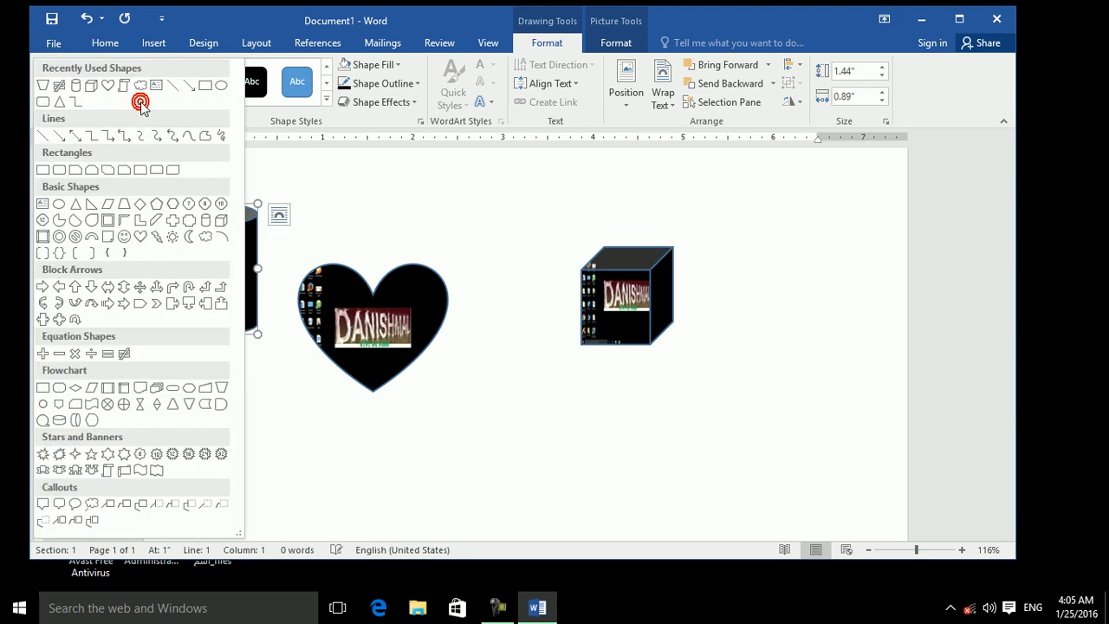
left_click(138, 302)
mouse_move(253, 402)
left_mouse_down()
mouse_move(424, 470)
mouse_move(468, 505)
mouse_move(569, 522)
left_mouse_up()
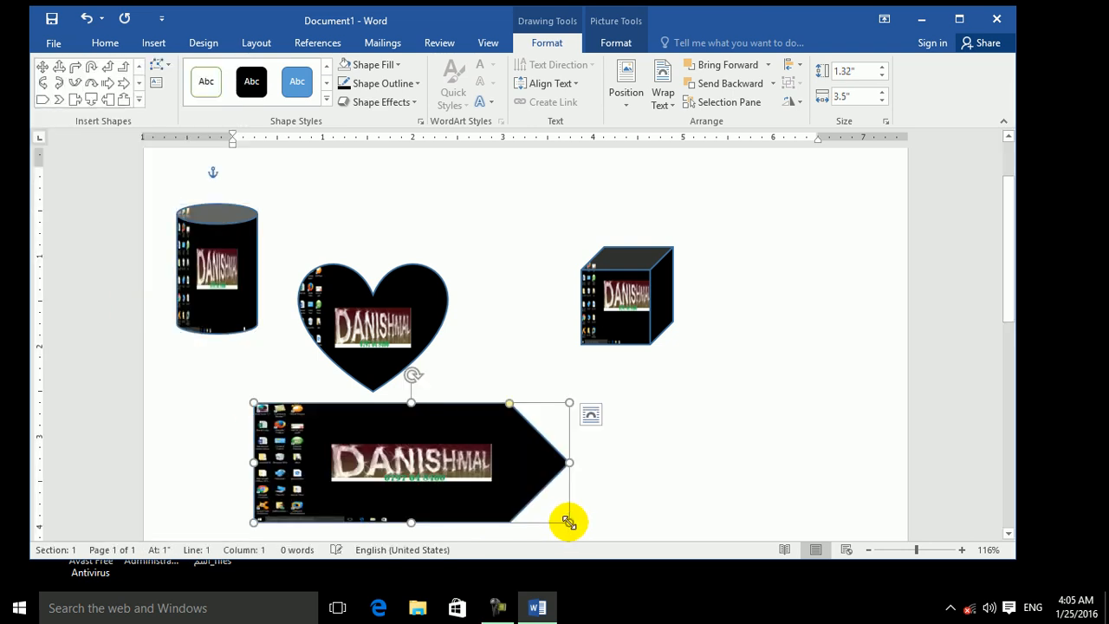
left_click(640, 451)
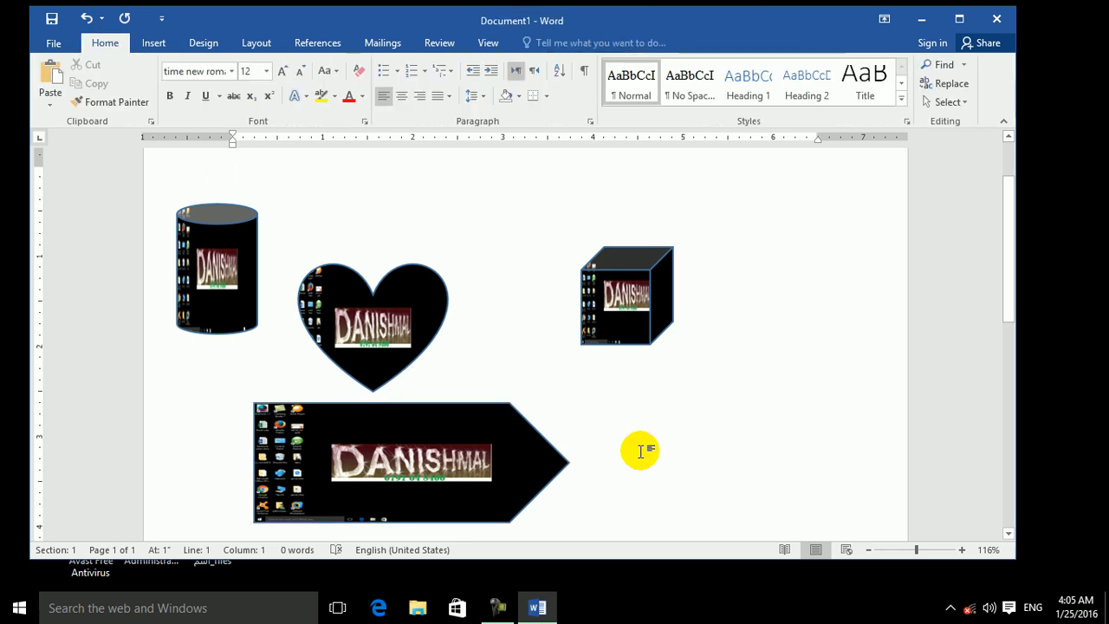
Apply the light grey gradient theme style to the pentagon arrow and set it as the default shape.
left_click(387, 449)
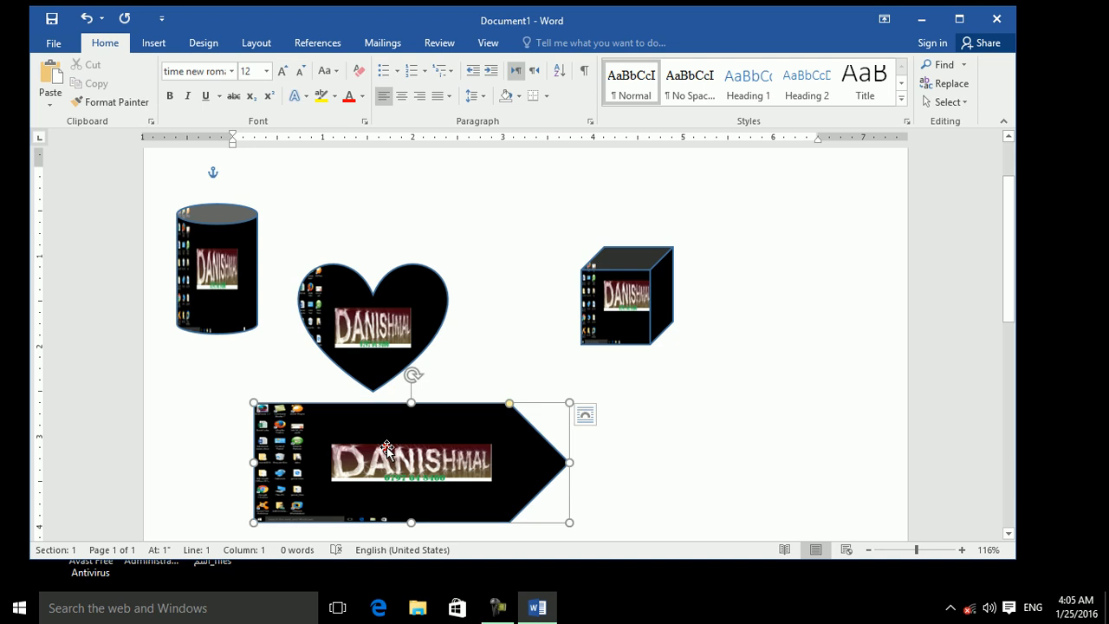
left_click(321, 97)
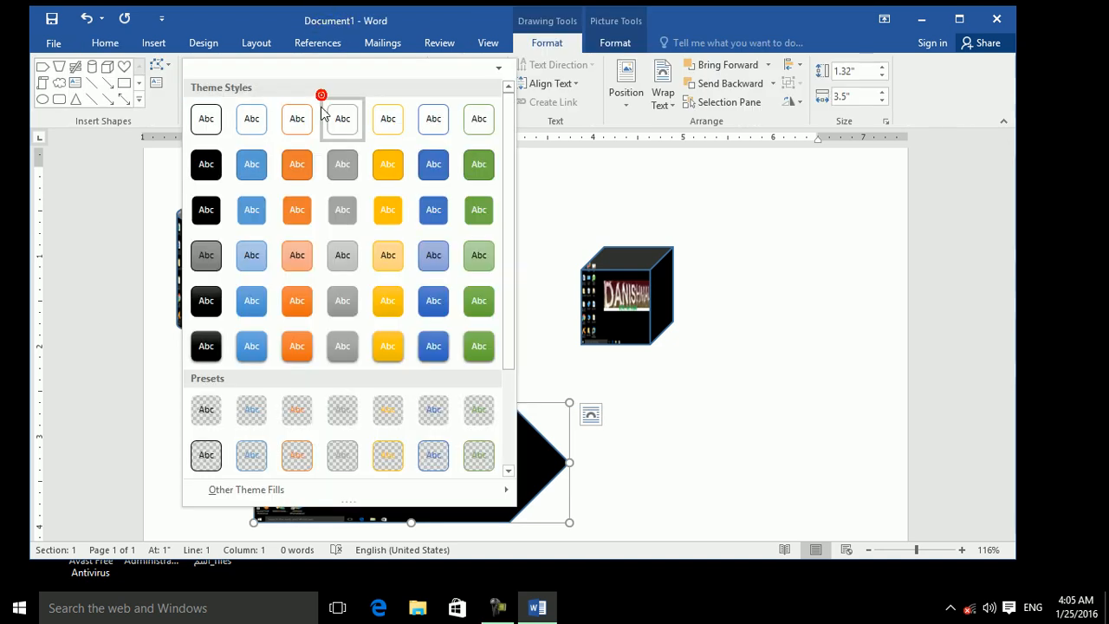
left_click(343, 255)
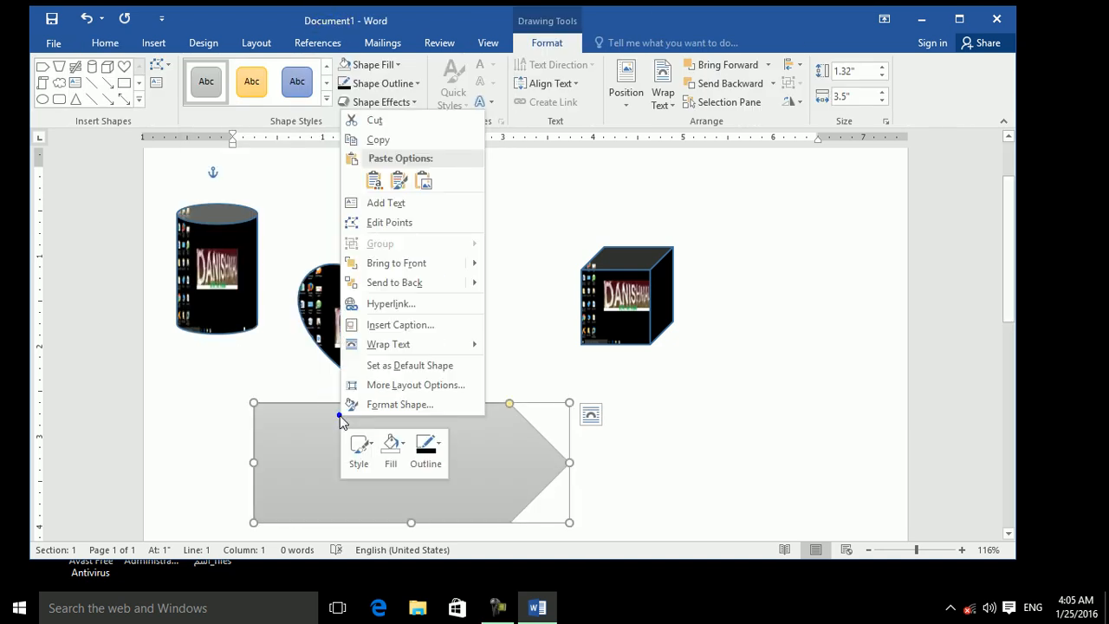
left_click(376, 365)
Undo all the drawn shapes, and draw a cylinder about 2.88" high and 1.7" wide with its top ellipse flattened almost completely.
left_click(478, 323)
key("ctrl+z")
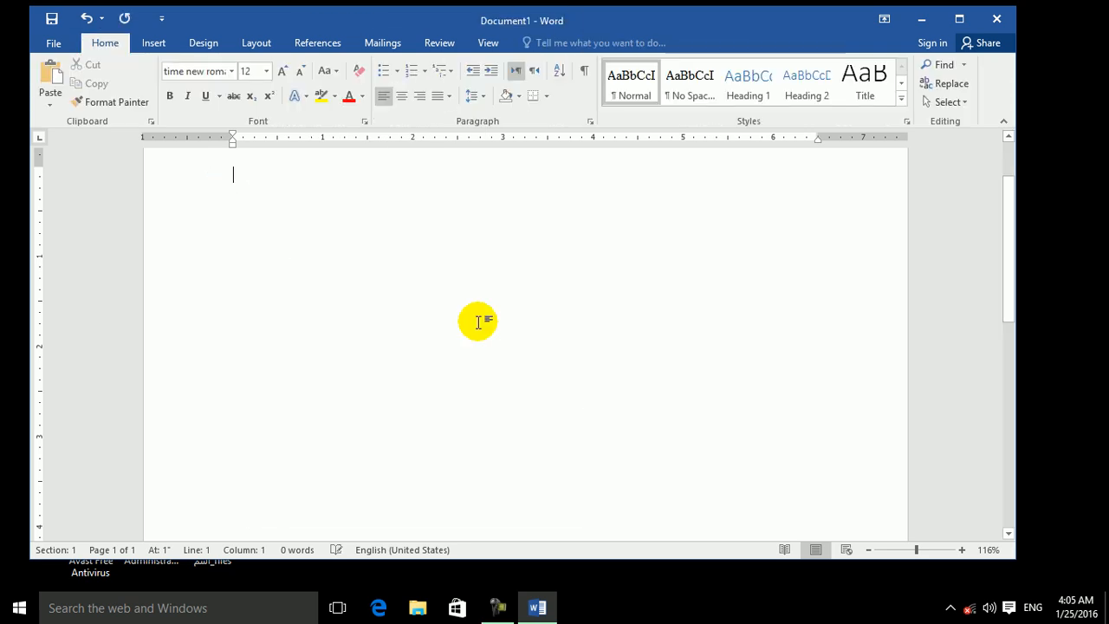
left_click(154, 45)
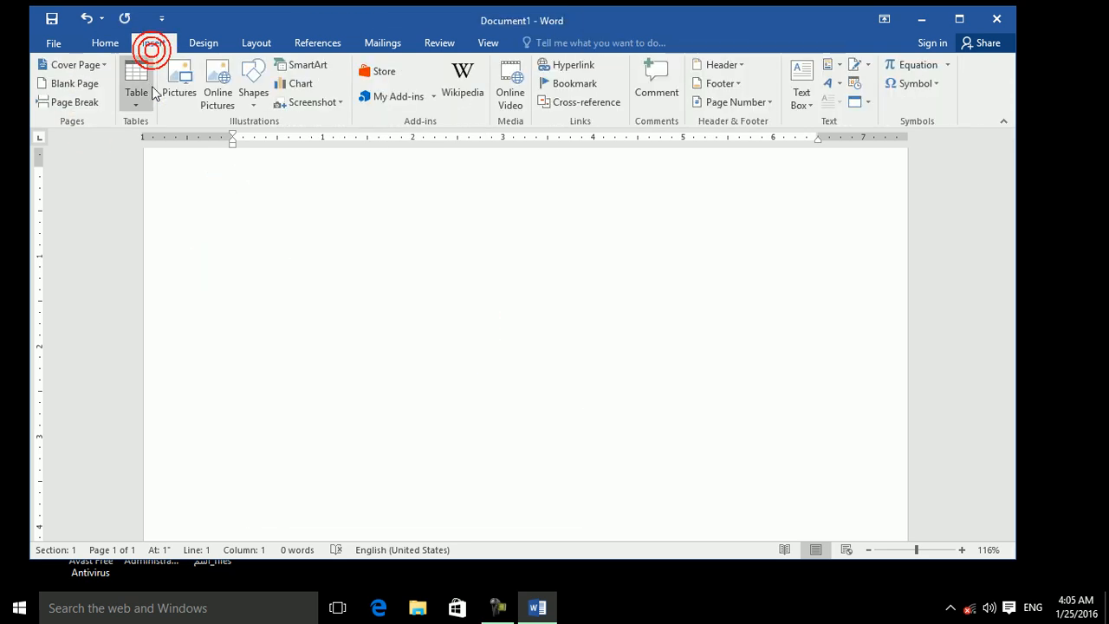
left_click(255, 95)
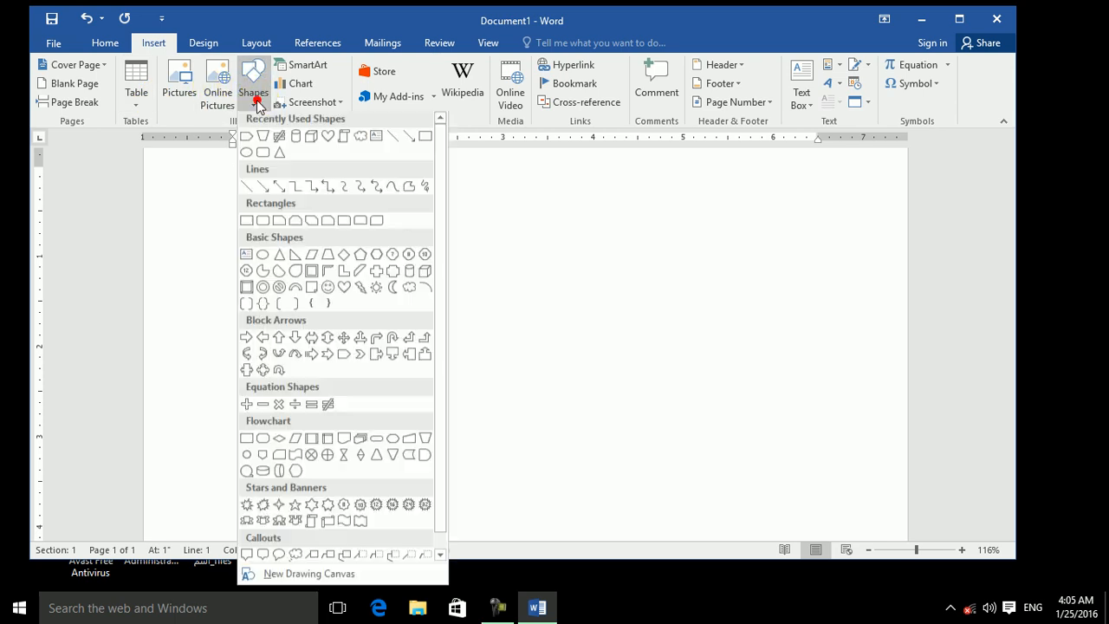
left_click(295, 137)
mouse_move(400, 218)
left_mouse_down()
mouse_move(523, 384)
mouse_move(542, 448)
mouse_move(533, 453)
mouse_move(553, 477)
left_mouse_up()
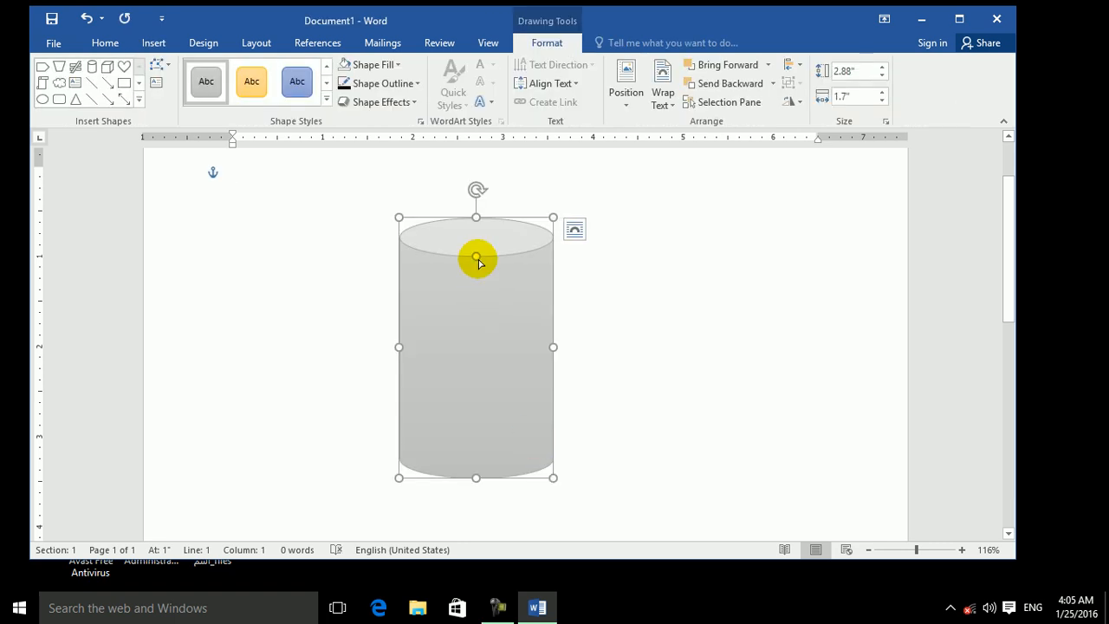
left_click_drag(477, 258, 476, 220)
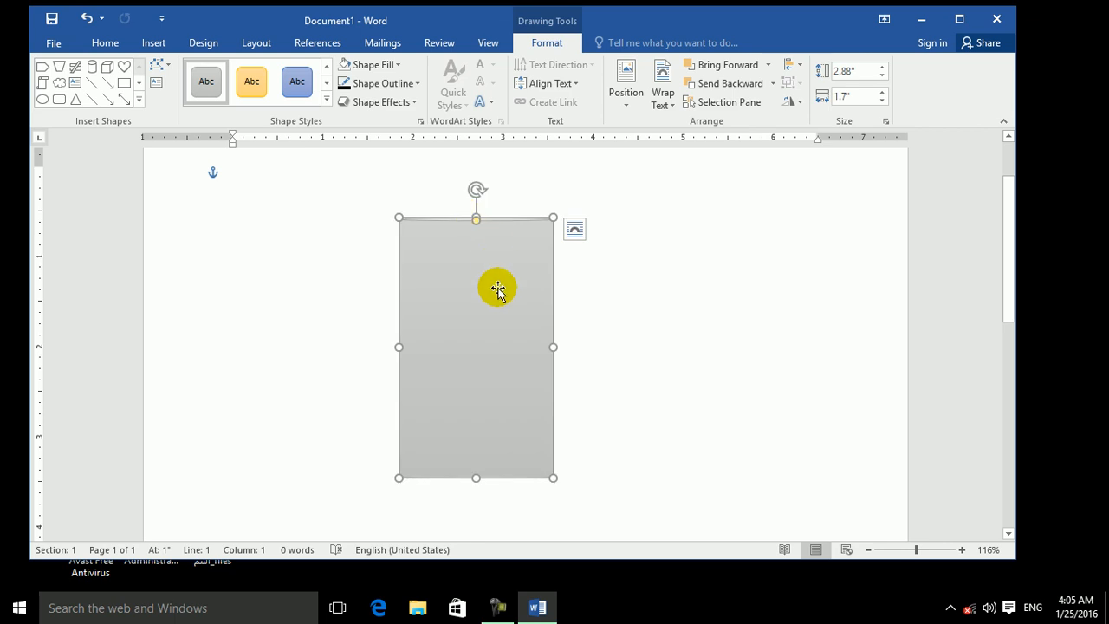
left_click(327, 100)
mouse_move(409, 495)
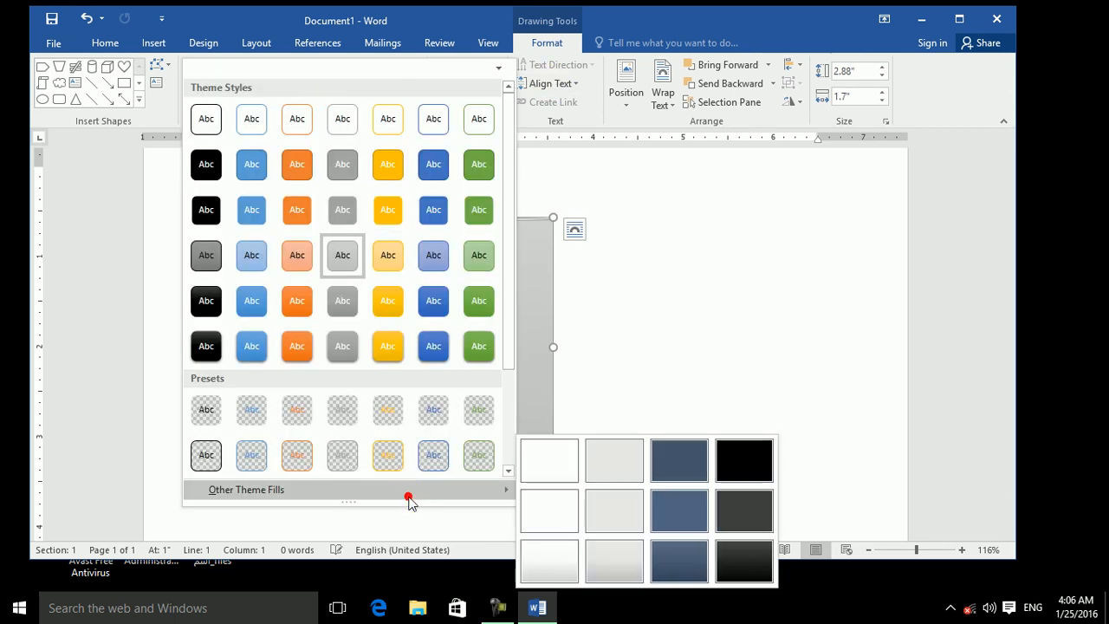
left_click(613, 565)
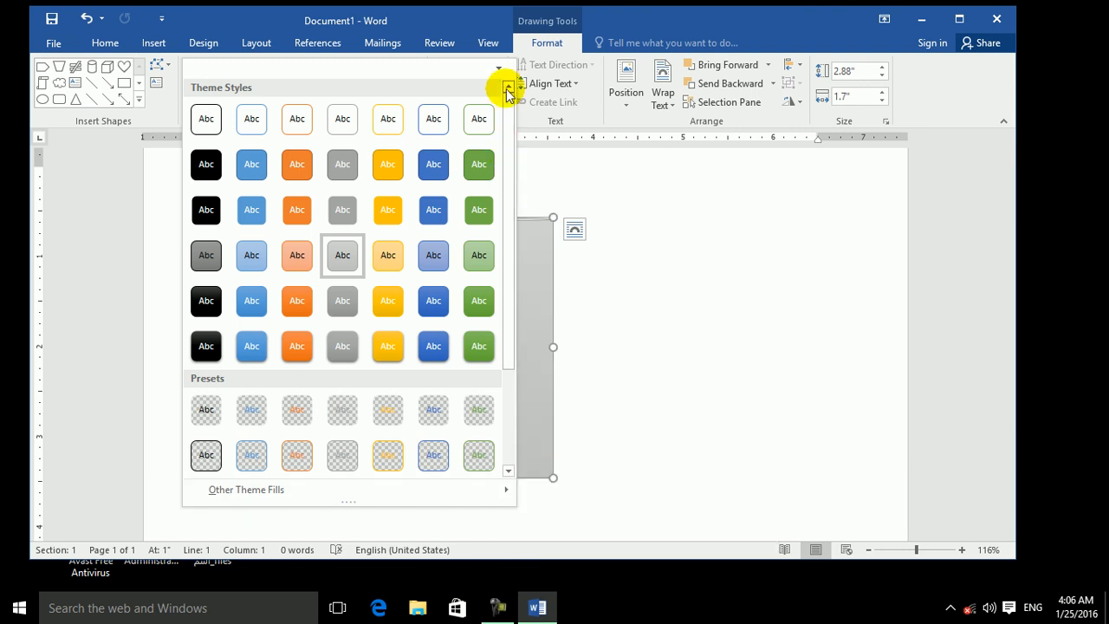
left_click(540, 45)
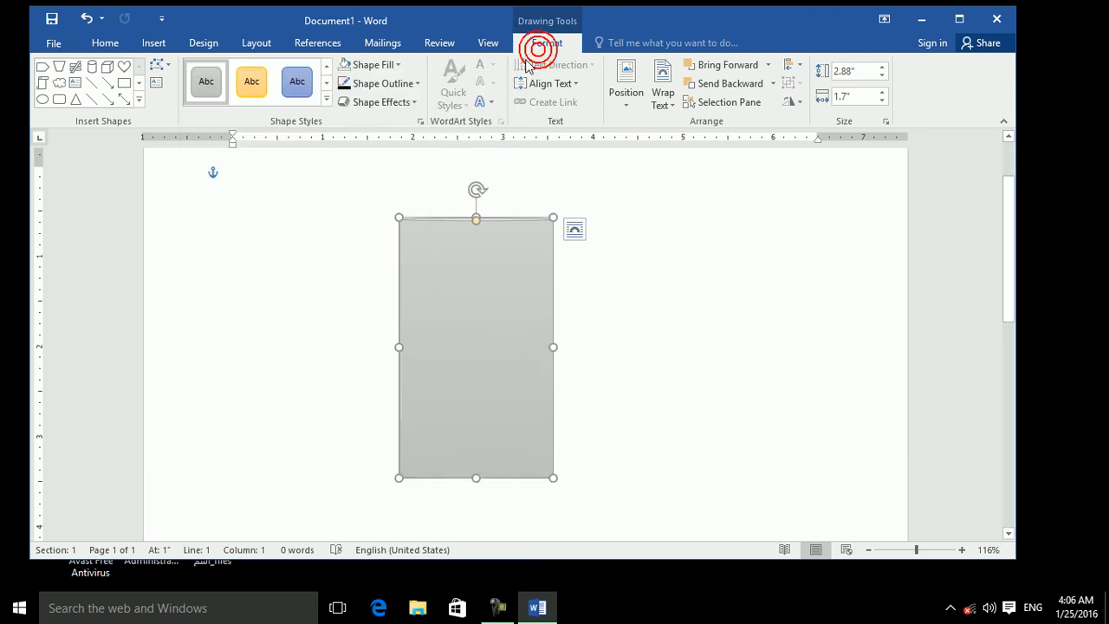
Colour the cylinder's gradient stops orange at 0%, yellow at 50% and orange at 100%.
left_click(421, 120)
left_click(789, 178)
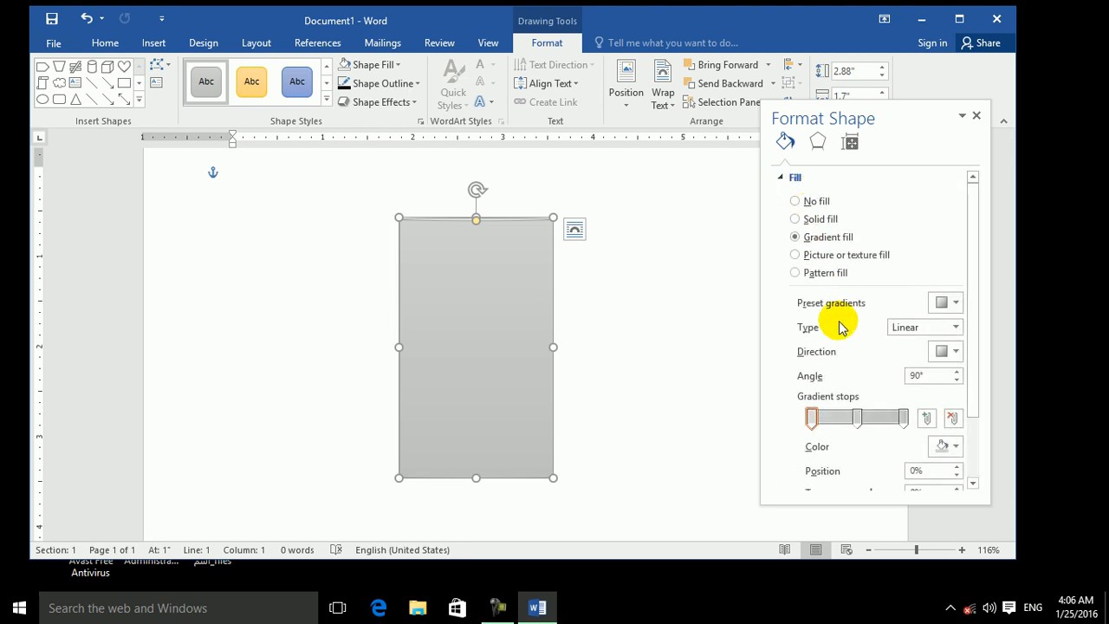
left_click(811, 418)
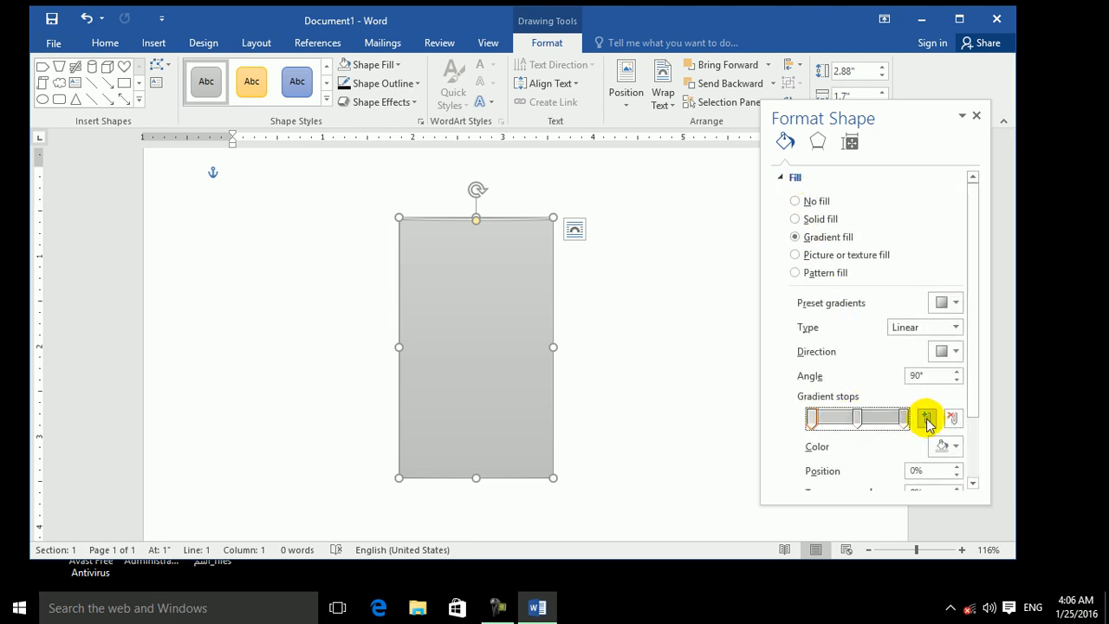
left_click(945, 446)
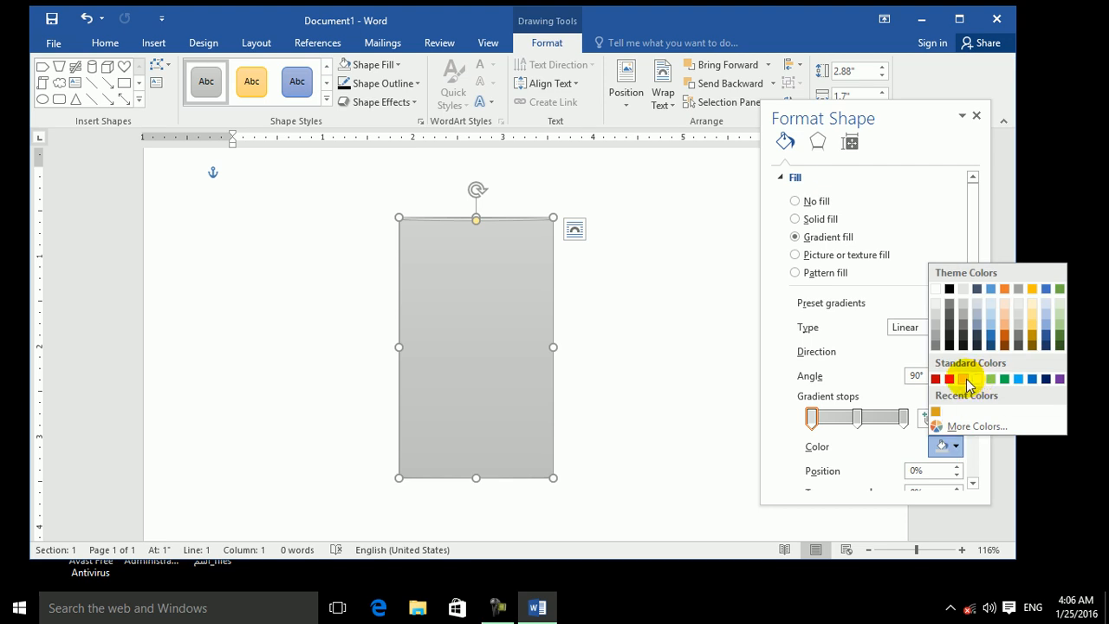
left_click(964, 379)
left_click(857, 418)
left_click(957, 446)
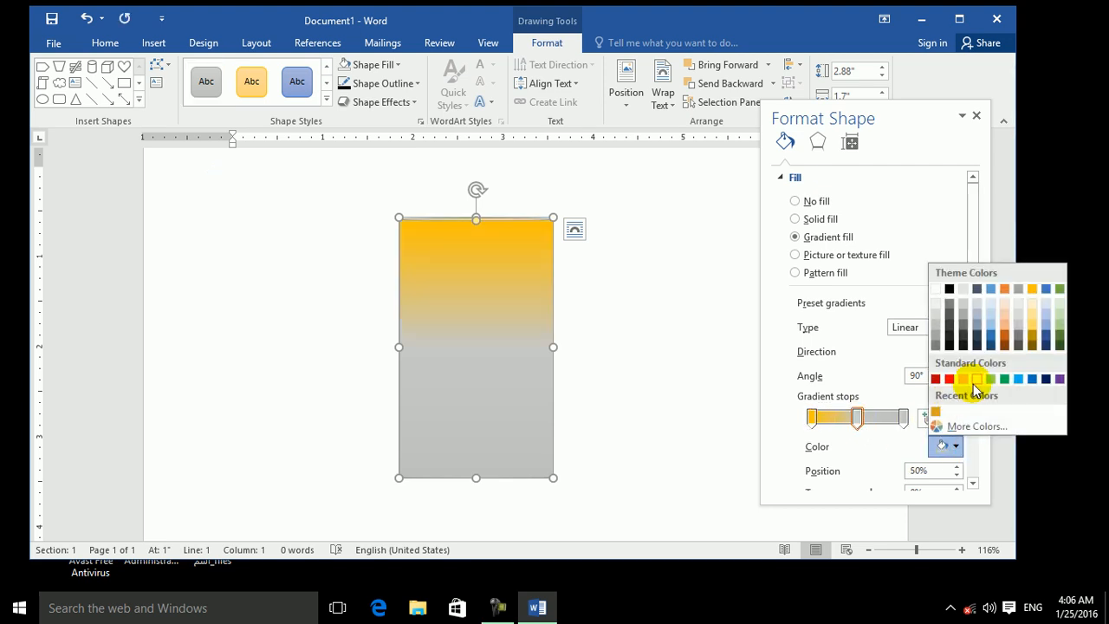
left_click(977, 380)
left_click(903, 418)
left_click(956, 444)
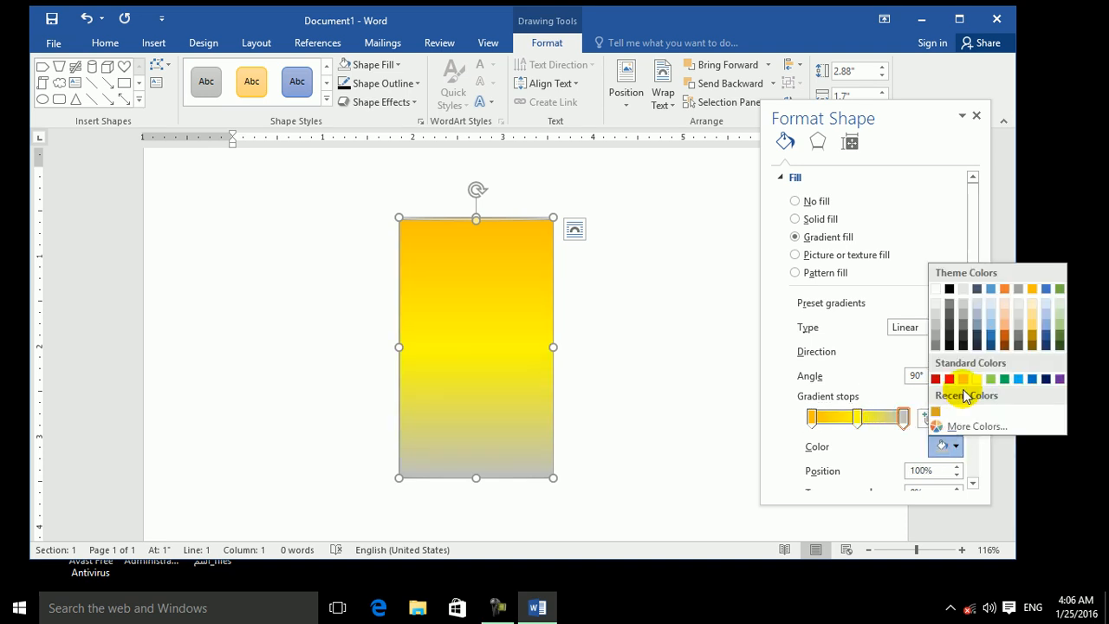
left_click(963, 380)
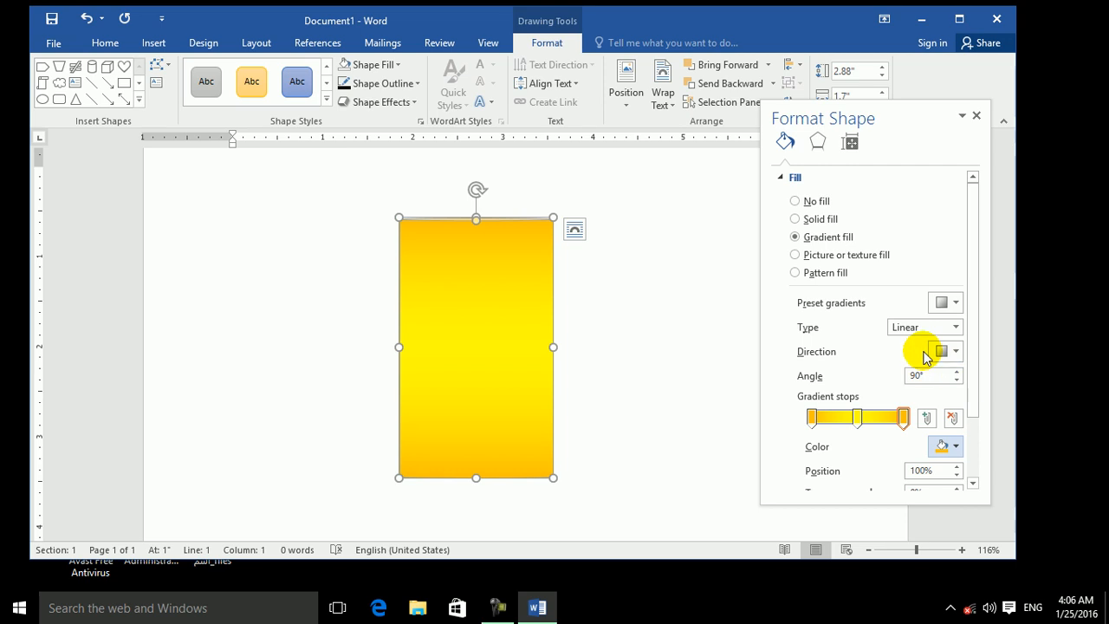
Recolour the cylinder's middle gradient stop at 50% orange to match both end stops.
left_click(856, 418)
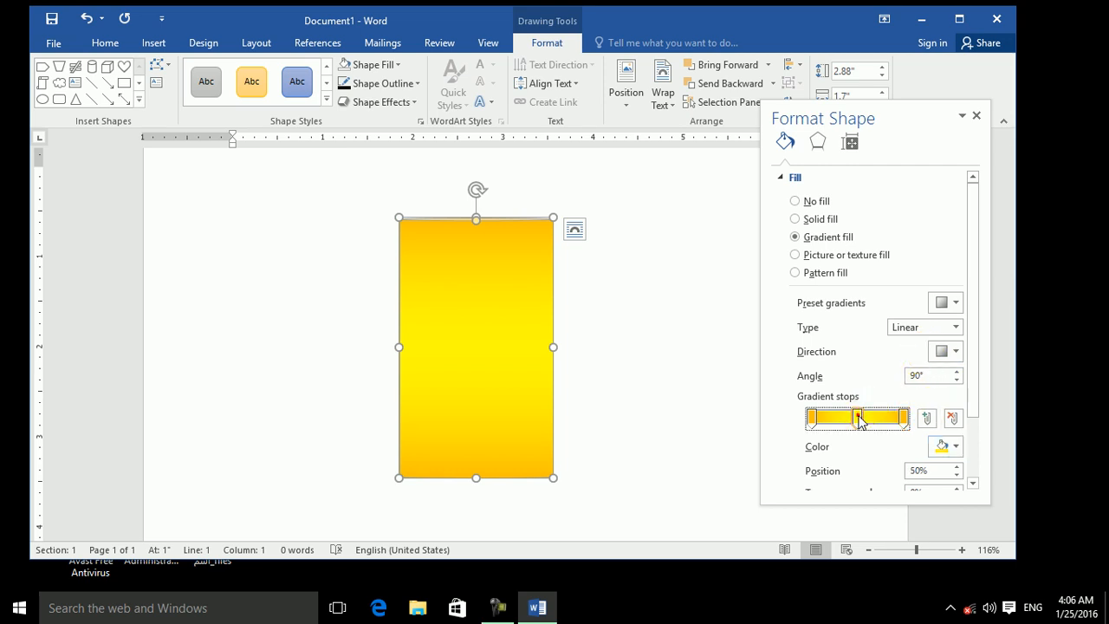
left_click(946, 446)
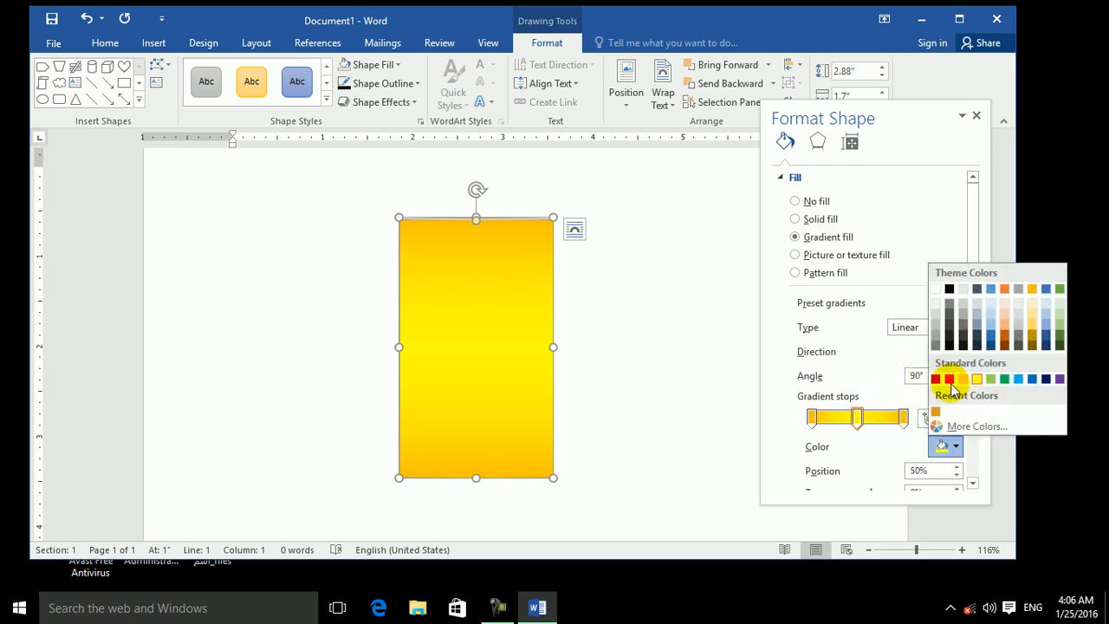
left_click(964, 379)
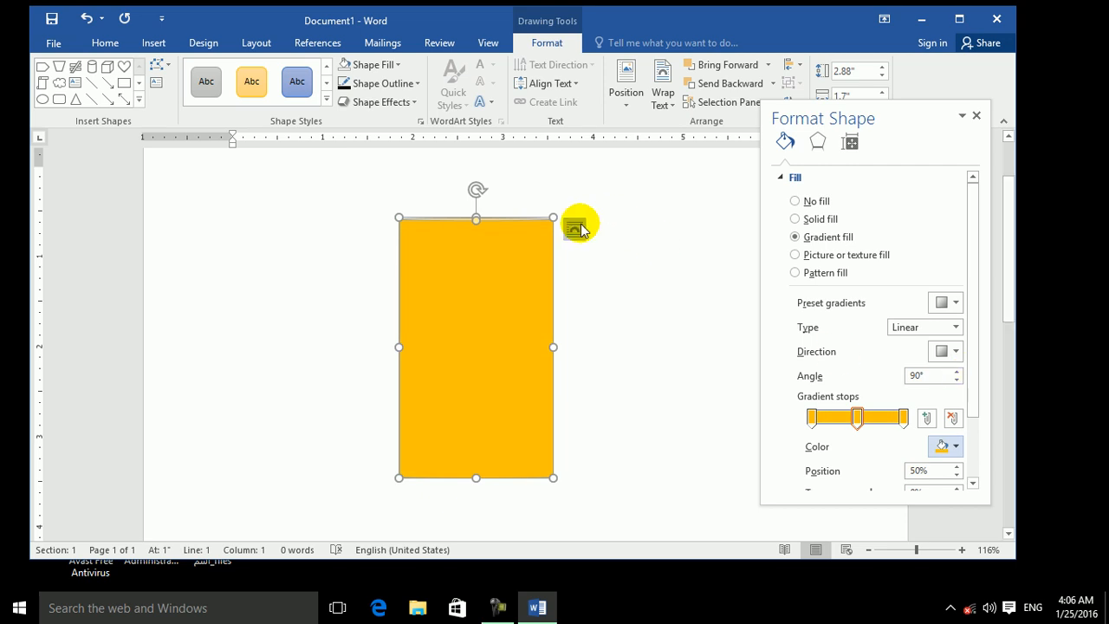
Add a gradient stop near the start of the cylinder's gradient and colour the stop at 10% light grey.
left_click(818, 417)
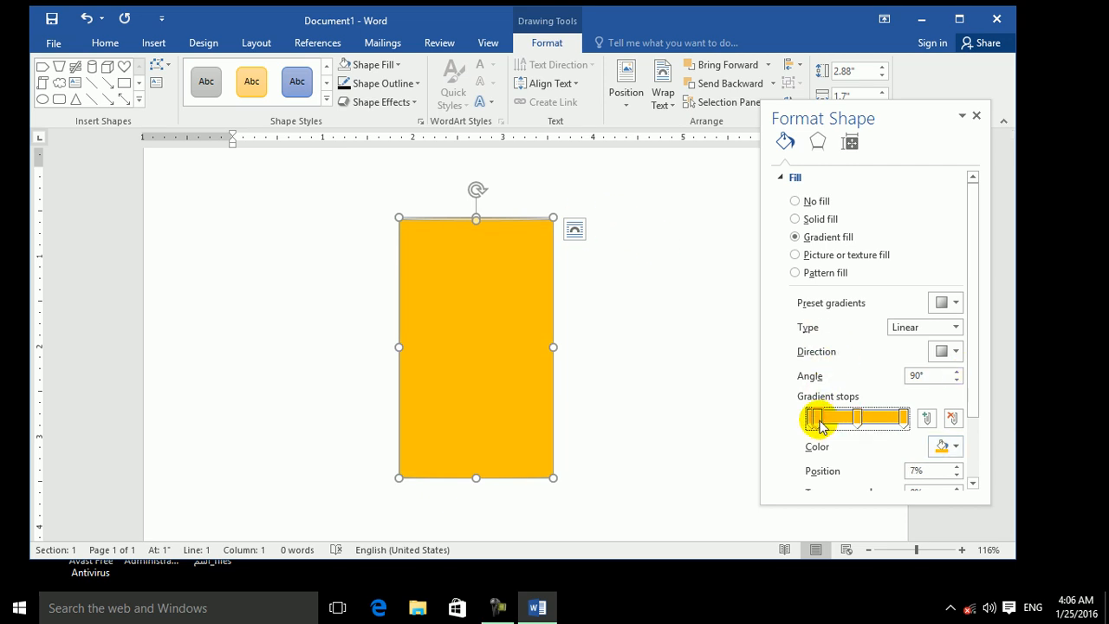
left_click_drag(814, 426, 817, 429)
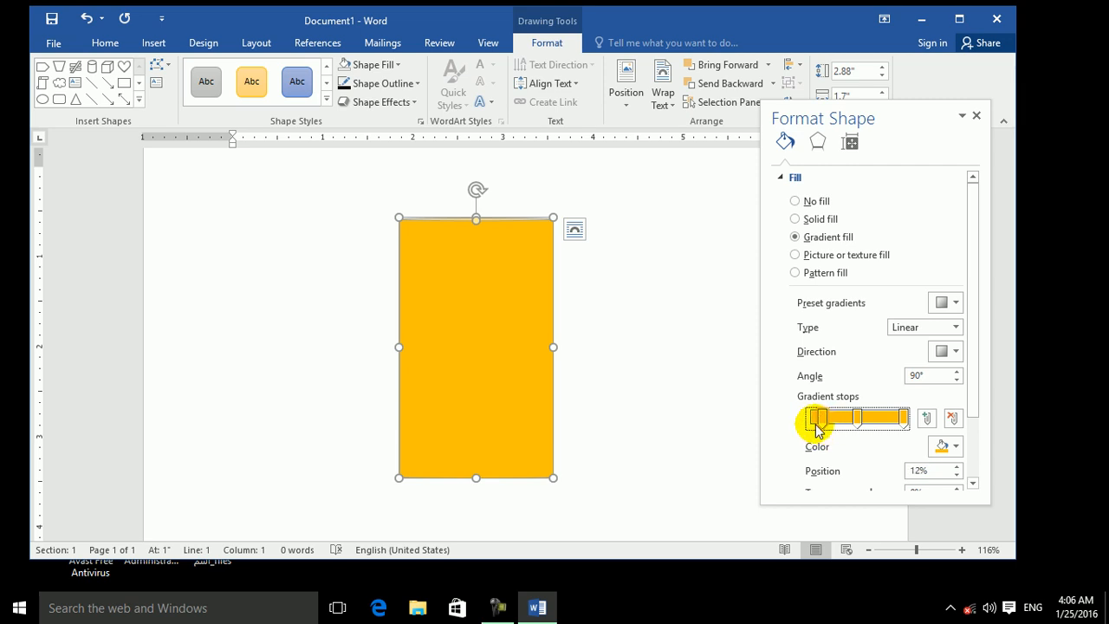
left_click(956, 446)
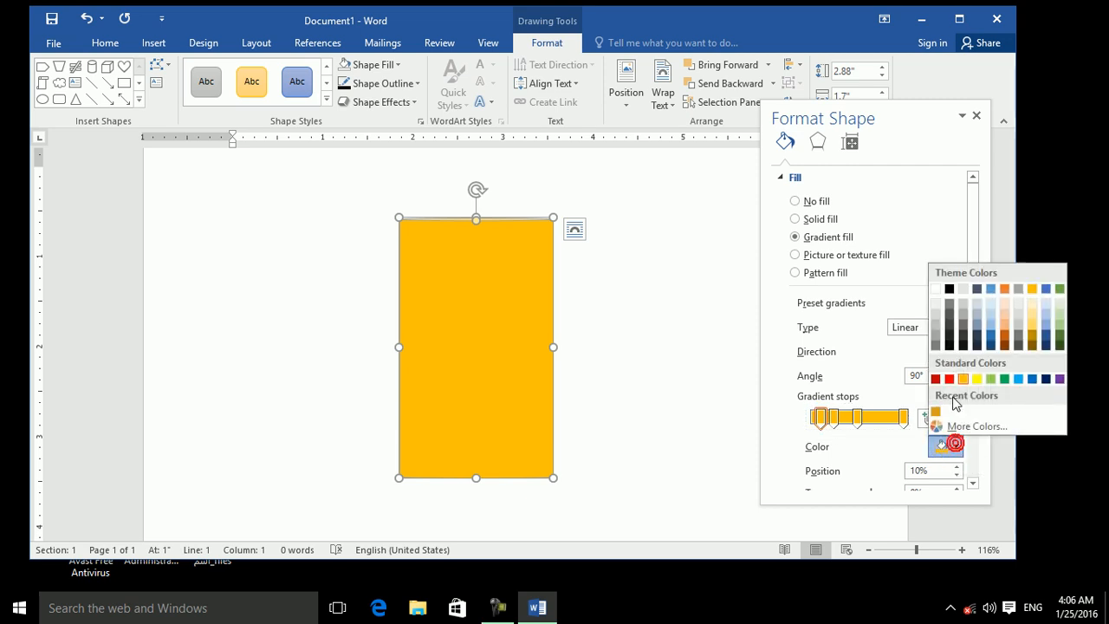
left_click(965, 303)
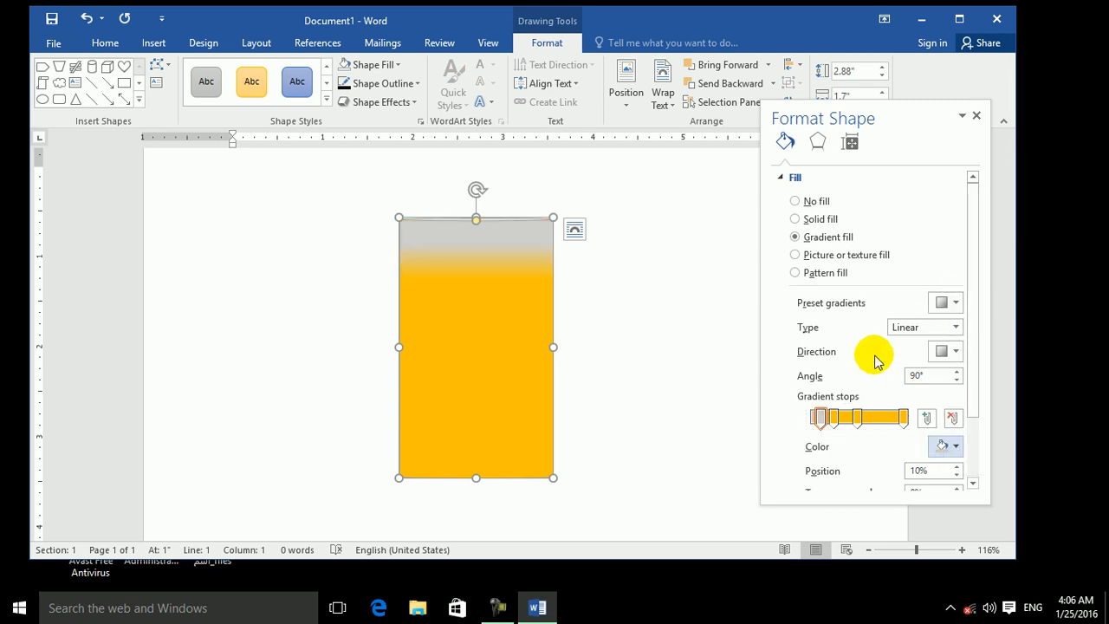
Bring the light grey and orange stops close together near the gradient's start, with the orange stop at 7%, for a sharp-edged grey band.
left_click(822, 417)
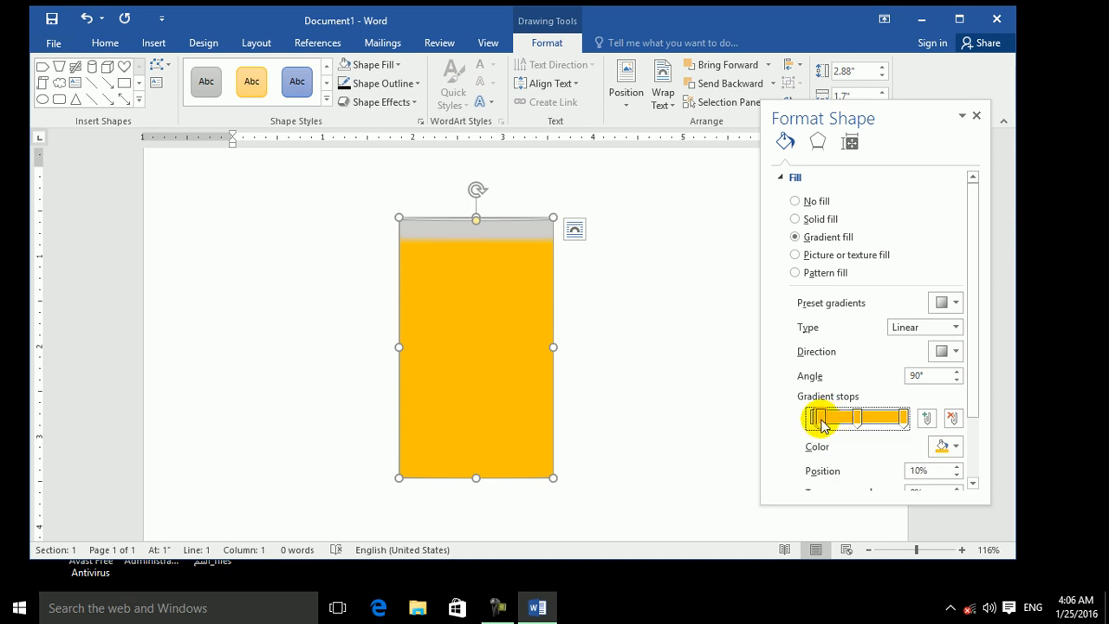
left_click_drag(819, 421, 821, 423)
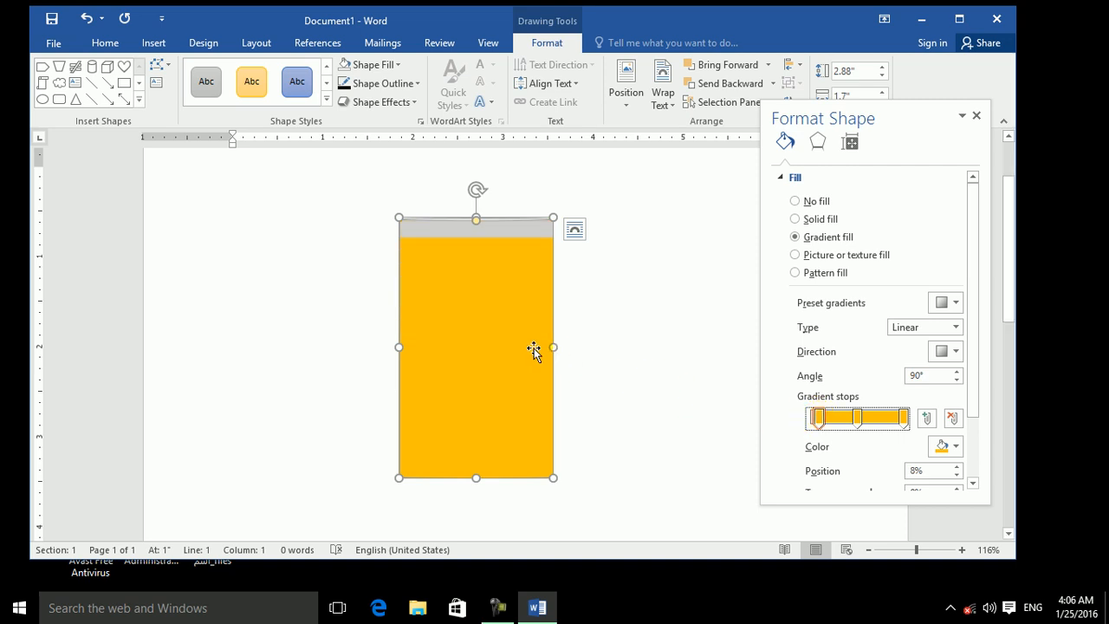
left_click_drag(820, 421, 828, 421)
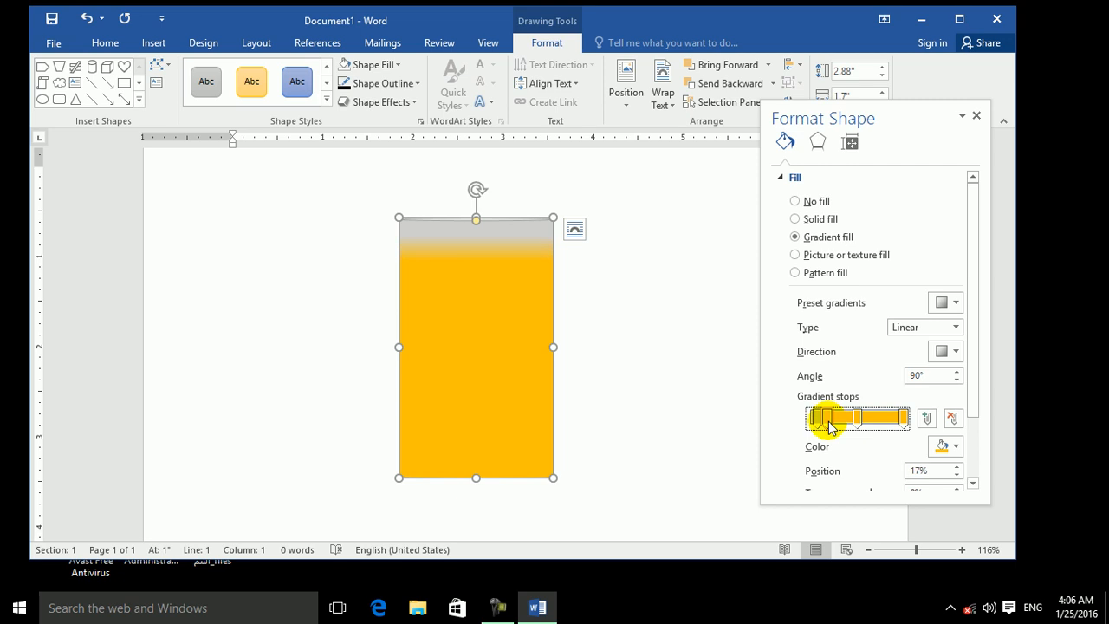
left_click(817, 423)
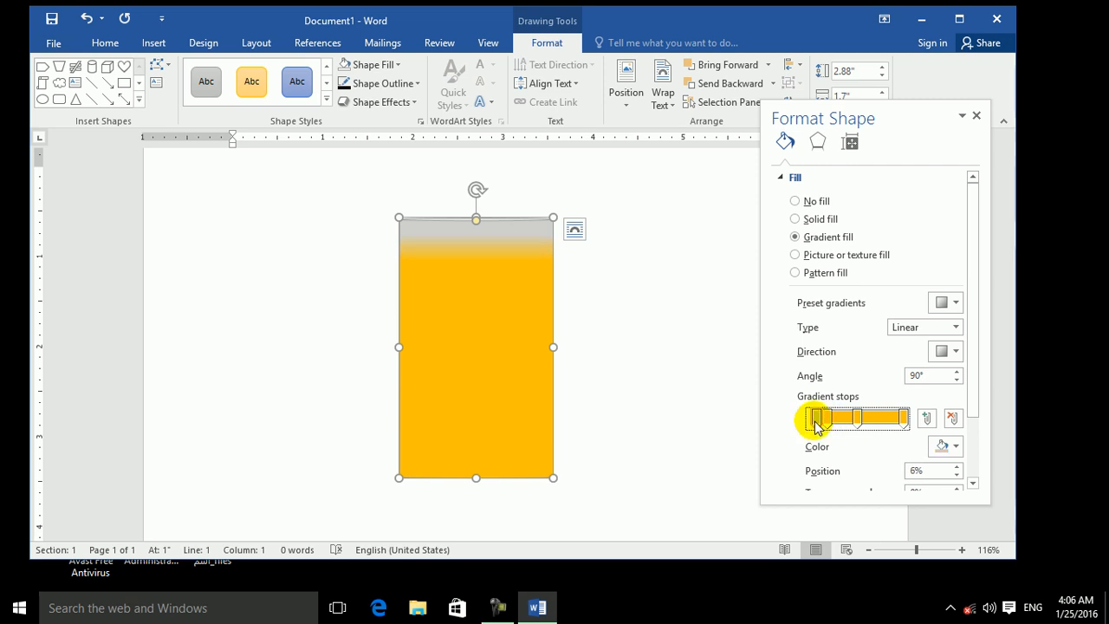
left_click_drag(826, 424, 820, 425)
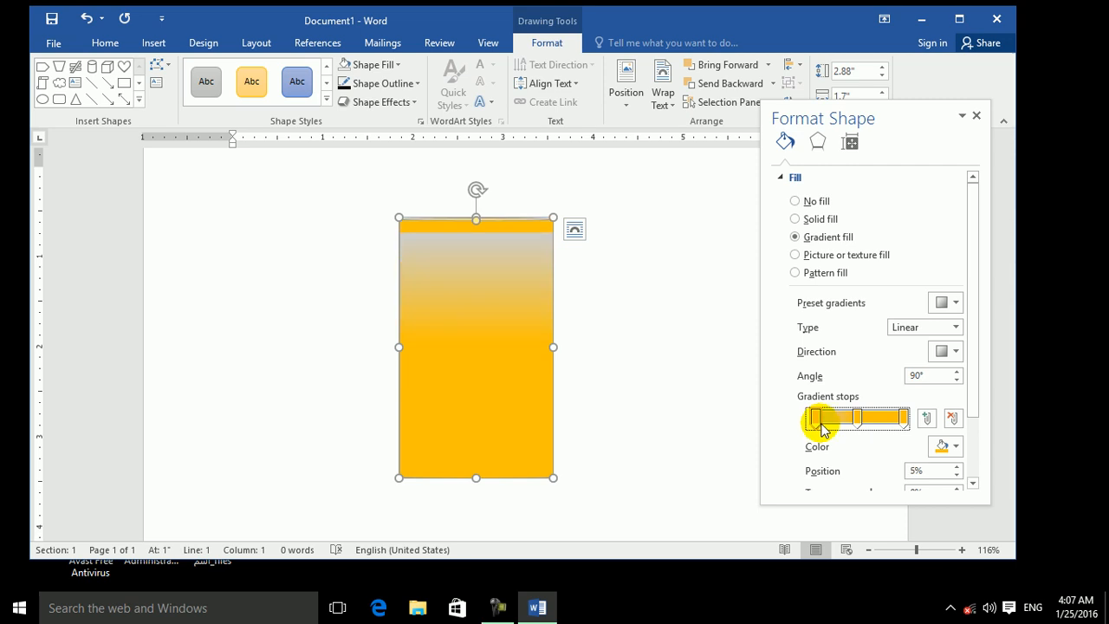
left_click_drag(822, 430, 818, 430)
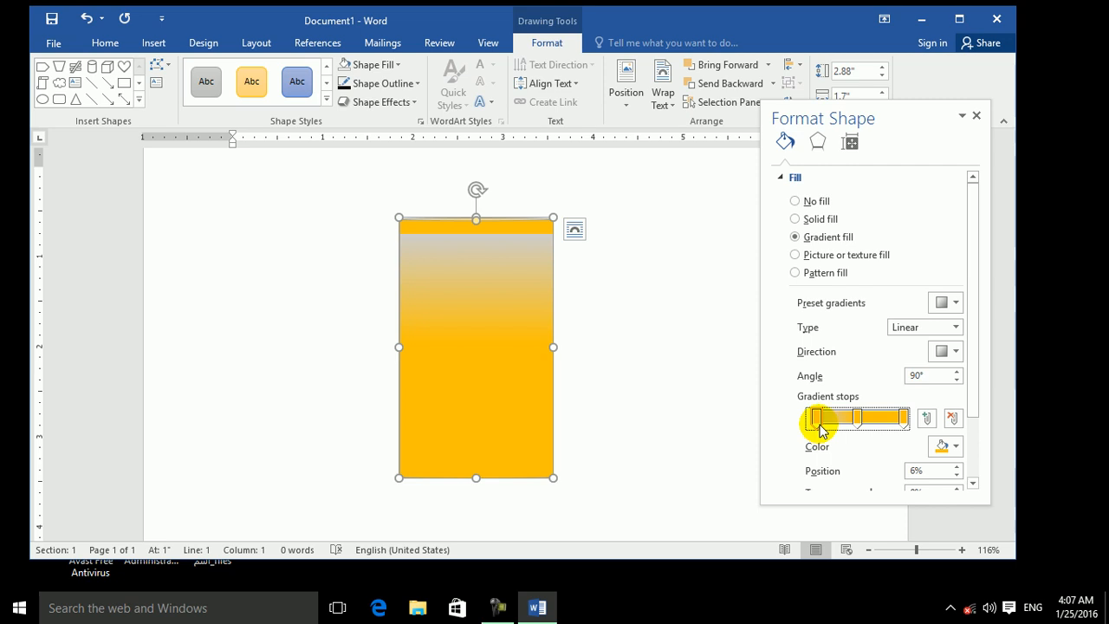
left_click(958, 467)
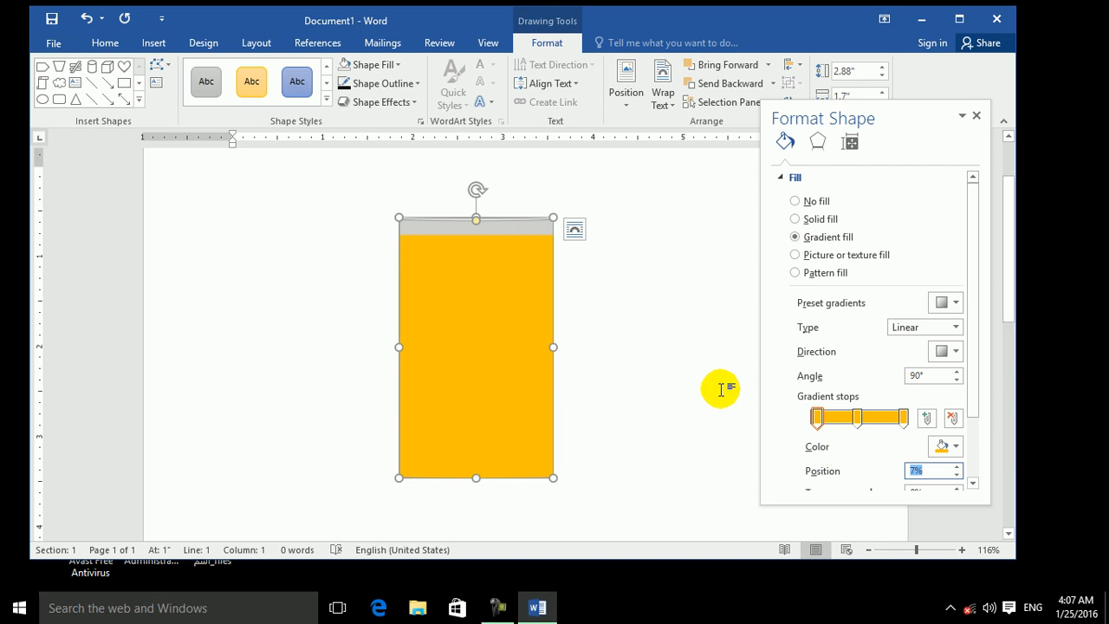
Draw a block arc about 1.76" by 3.28" across the cylinder, and adjust its thickness and right end.
left_click(139, 101)
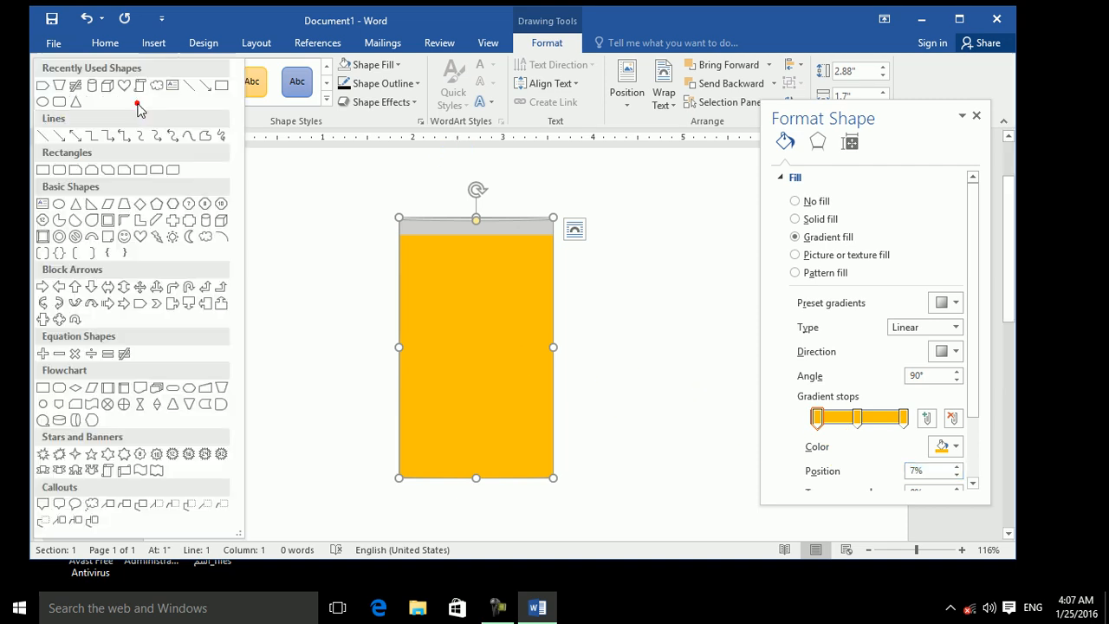
left_click(91, 236)
left_click_drag(266, 249, 563, 407)
left_click_drag(524, 327, 552, 338)
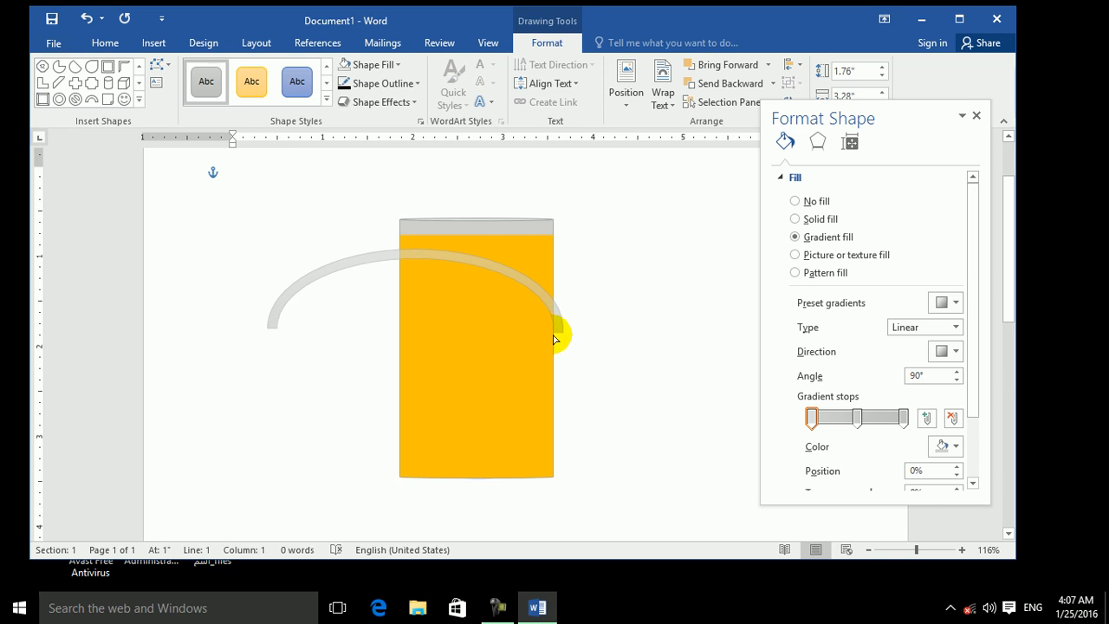
left_click_drag(554, 343, 545, 321)
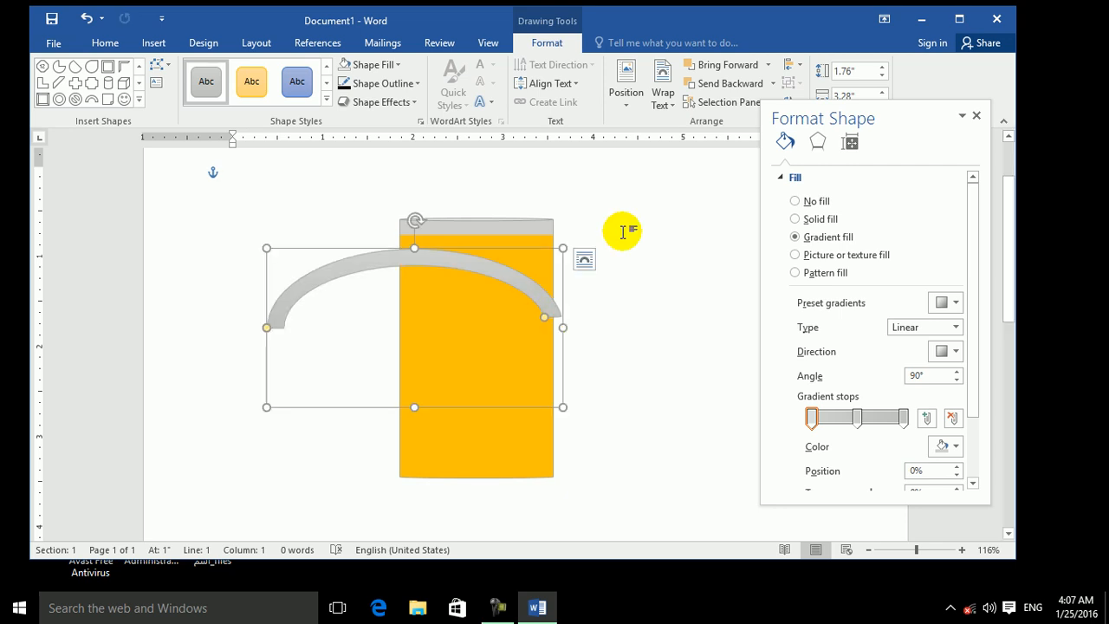
Rotate the block arc left 90° and shrink it to about 1.75" by 2.55" as a handle on the cylinder's left side.
left_click(794, 99)
left_click(816, 142)
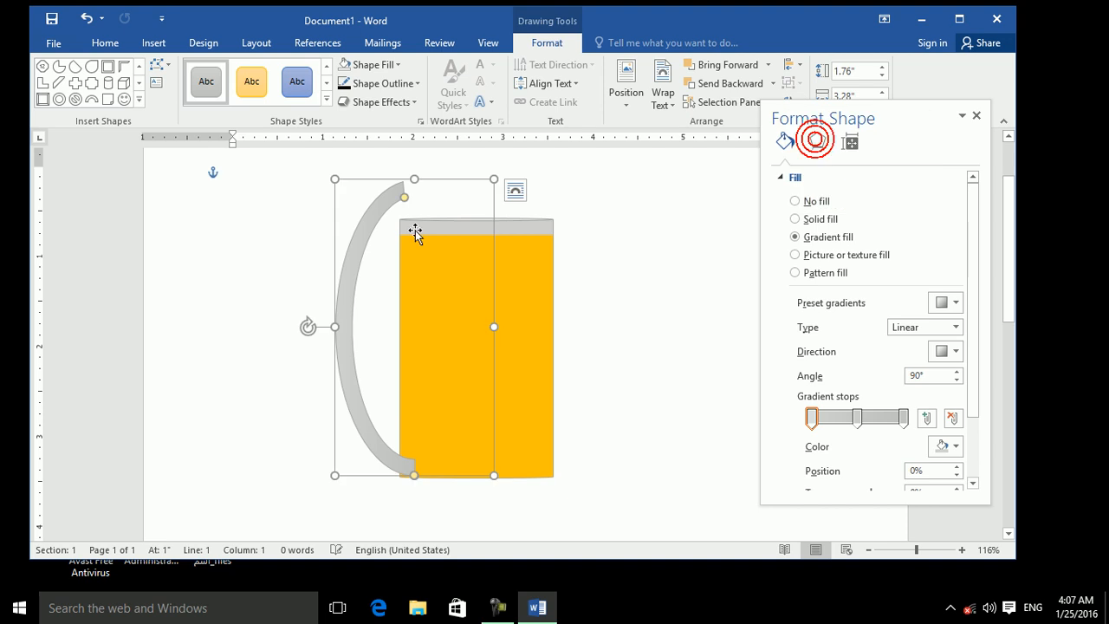
left_click_drag(493, 177, 492, 246)
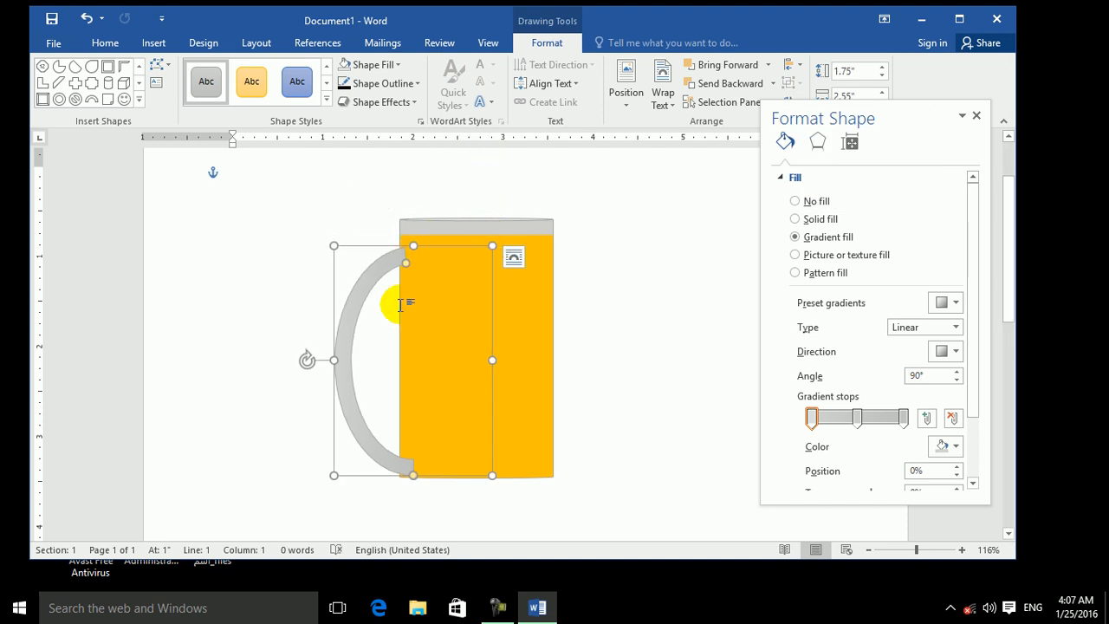
Narrow the arc handle to about 1.56" and move it slightly up along the cylinder's left edge.
left_click(350, 351)
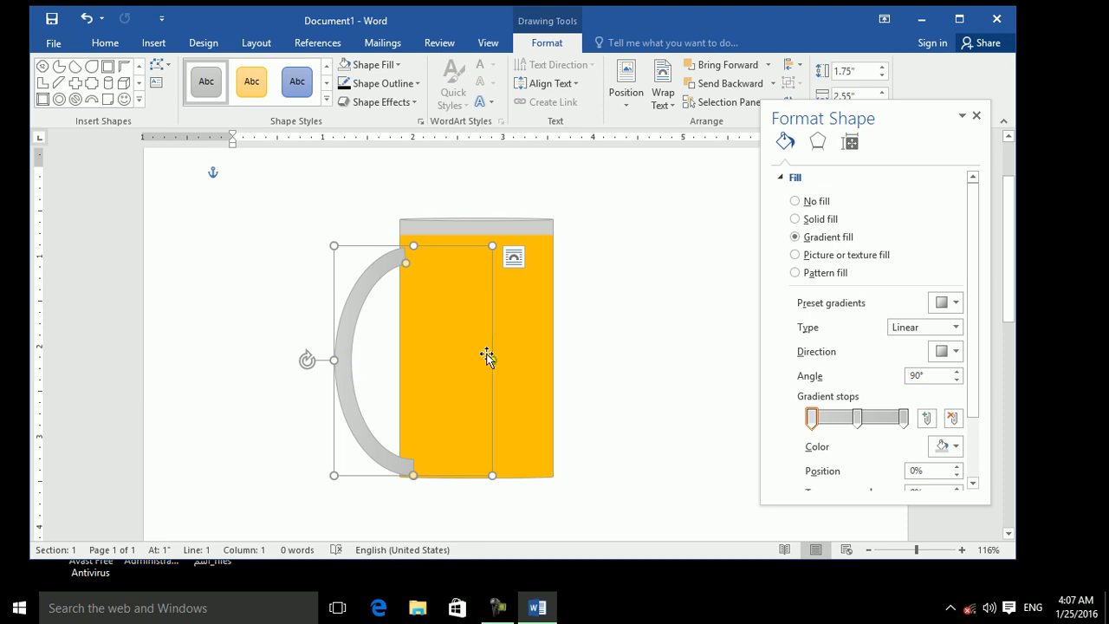
left_click_drag(492, 359, 476, 360)
left_click(395, 373)
left_click_drag(352, 401, 351, 379)
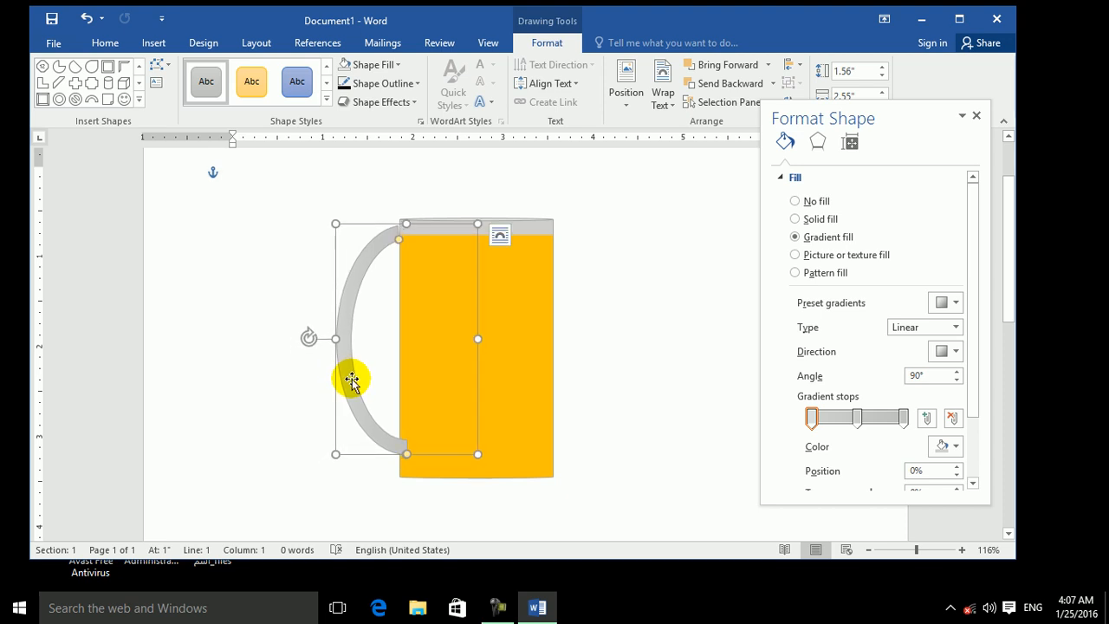
Adjust both ends of the block arc handle so they meet the cylinder's left edge, and close the shape formatting pane.
left_click_drag(399, 243, 400, 246)
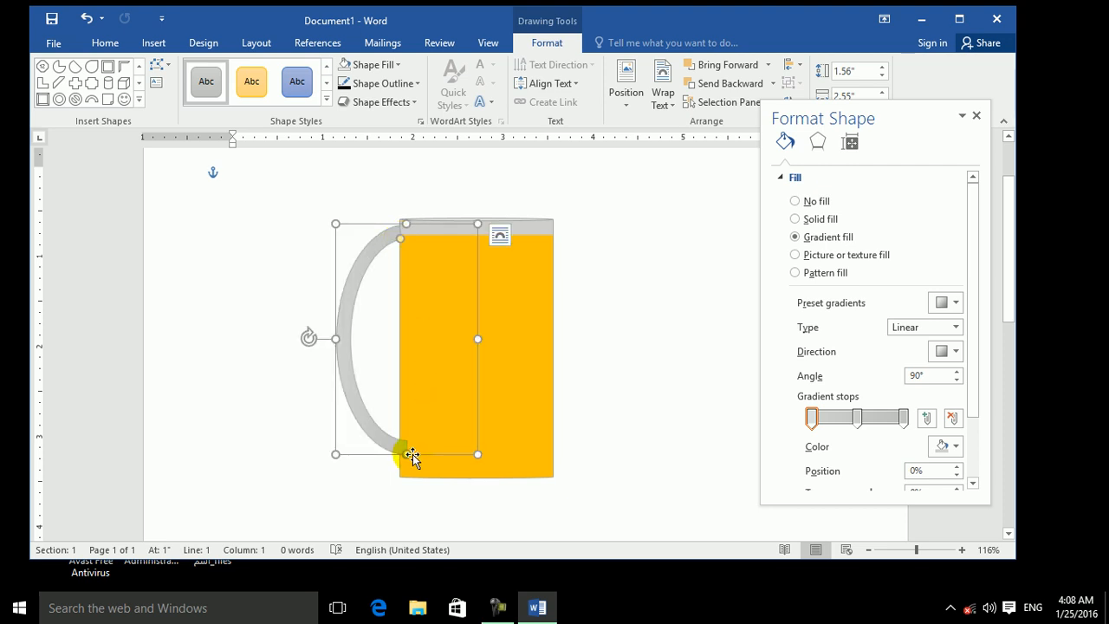
left_click_drag(408, 459, 400, 460)
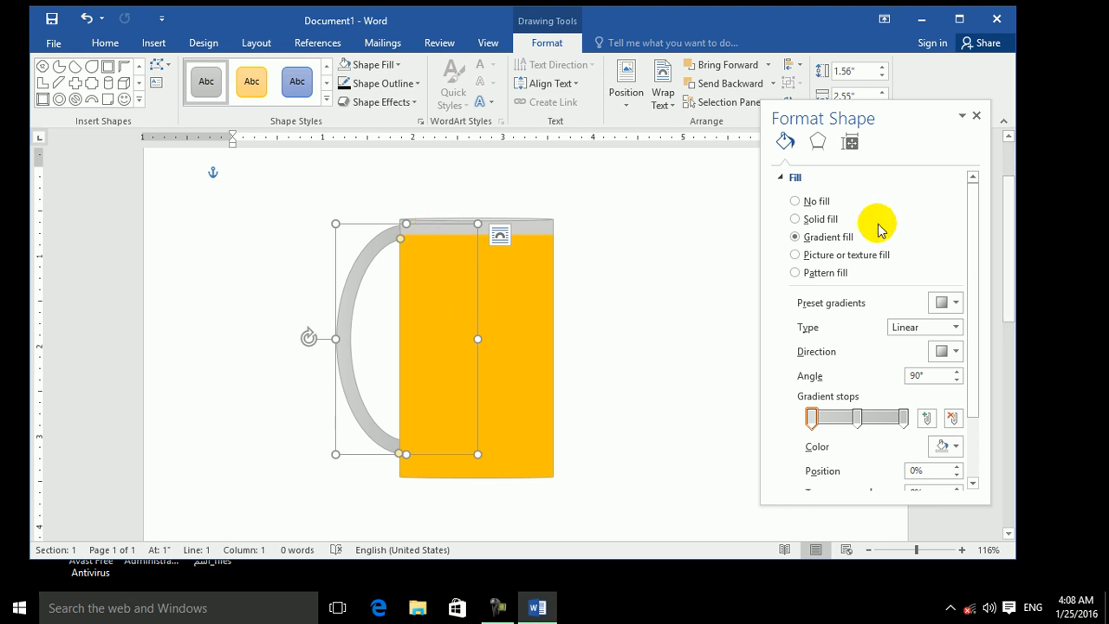
left_click(977, 116)
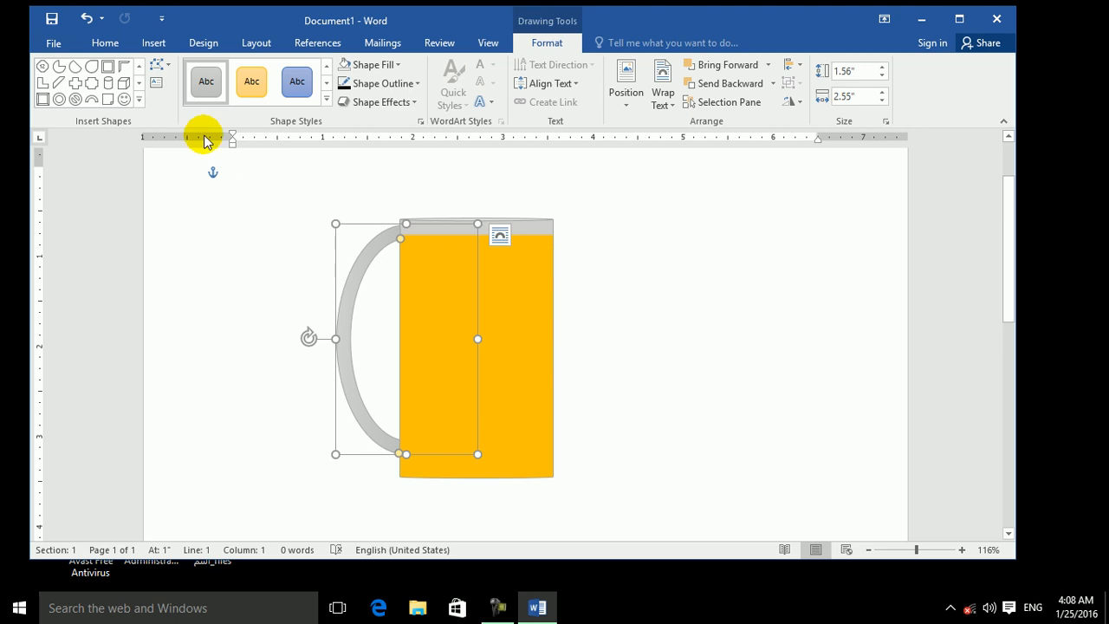
Draw a cube about 2.56" high by 6.95" wide under the mug as a table, and send it behind the mug.
left_click(140, 100)
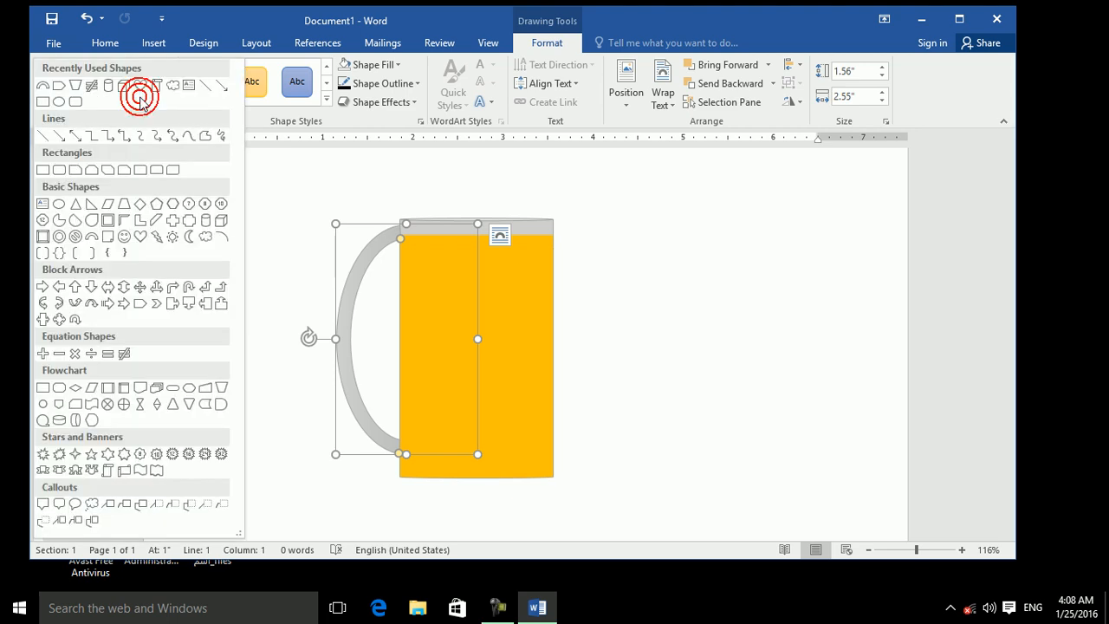
left_click(124, 85)
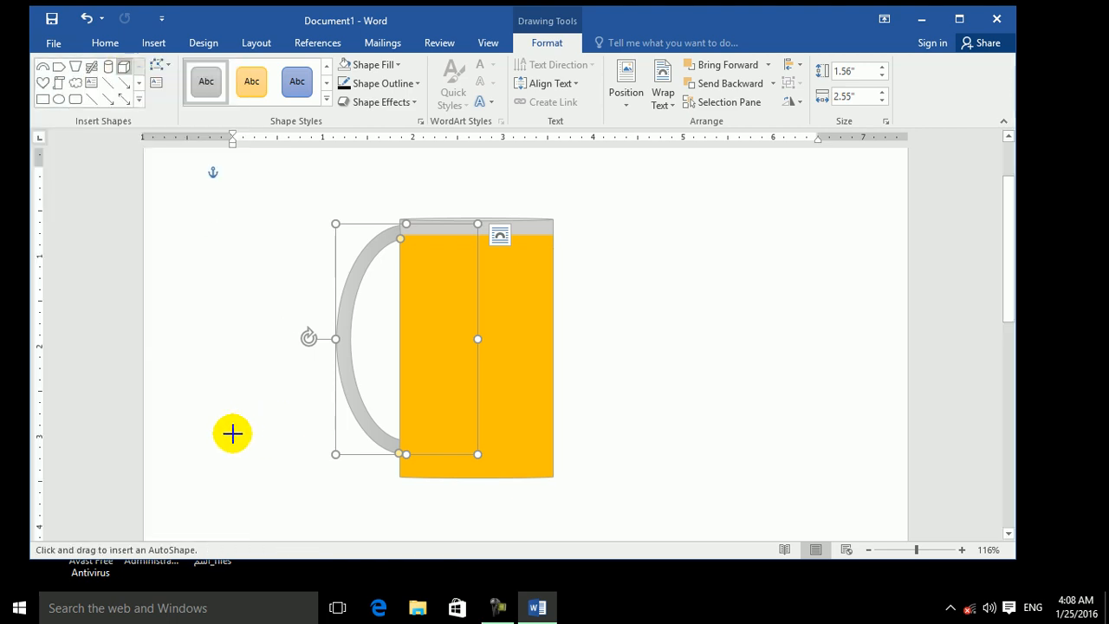
mouse_move(411, 516)
left_mouse_down()
mouse_move(670, 549)
mouse_move(751, 499)
mouse_move(780, 446)
mouse_move(817, 448)
mouse_move(830, 469)
left_mouse_up()
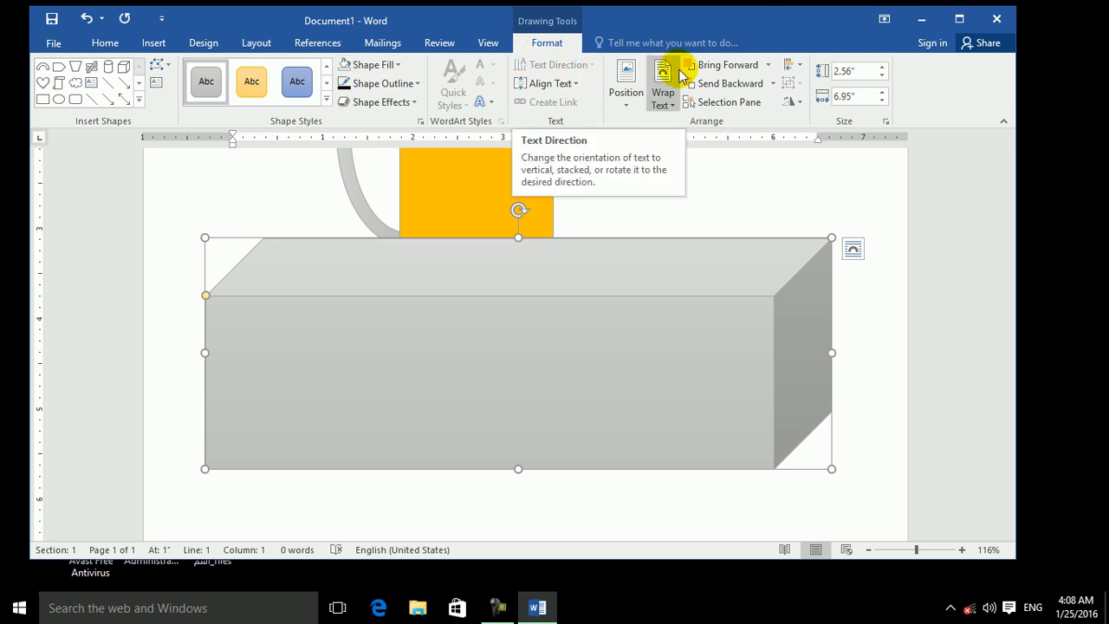
left_click(724, 83)
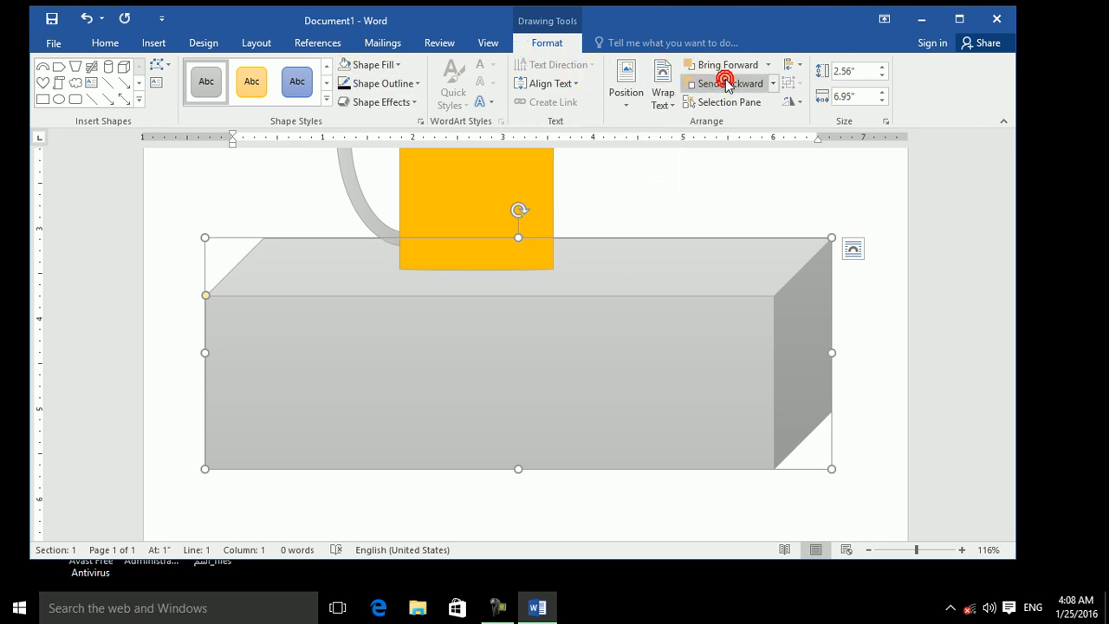
left_click(398, 65)
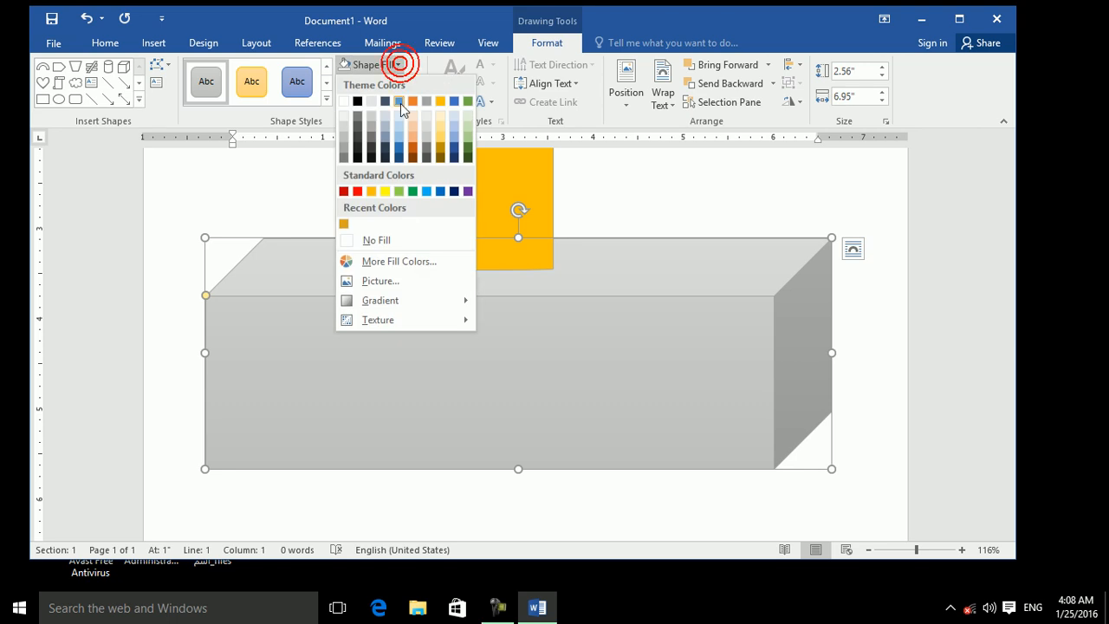
left_click(403, 280)
left_click(544, 338)
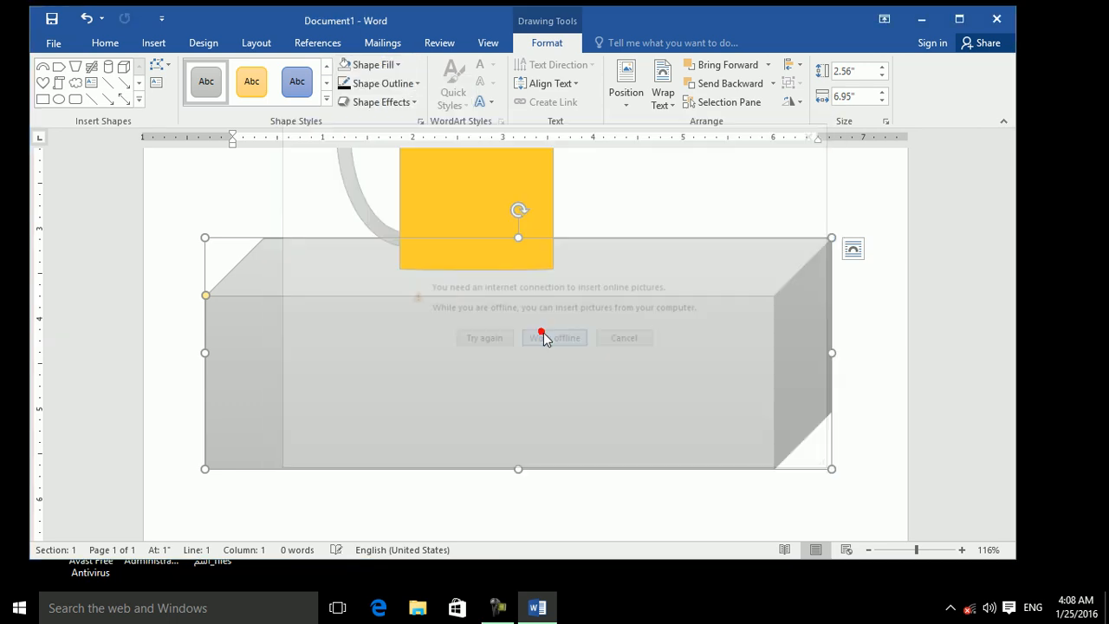
left_click(565, 21)
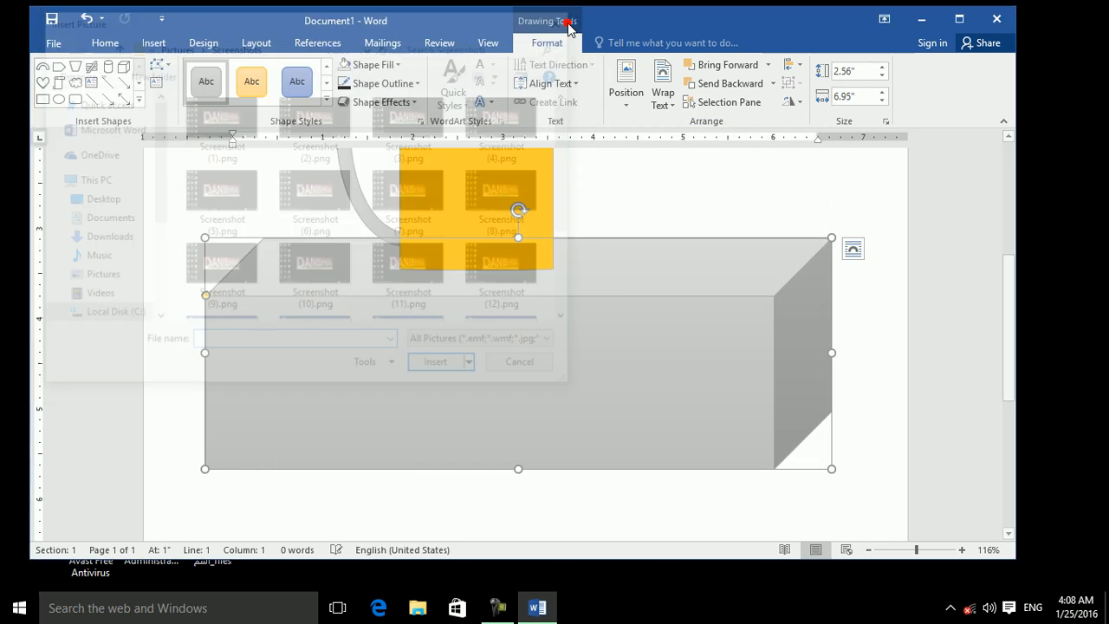
Fill the cube with the dark brown wood texture and shift it slightly right beneath the mug.
left_click(402, 66)
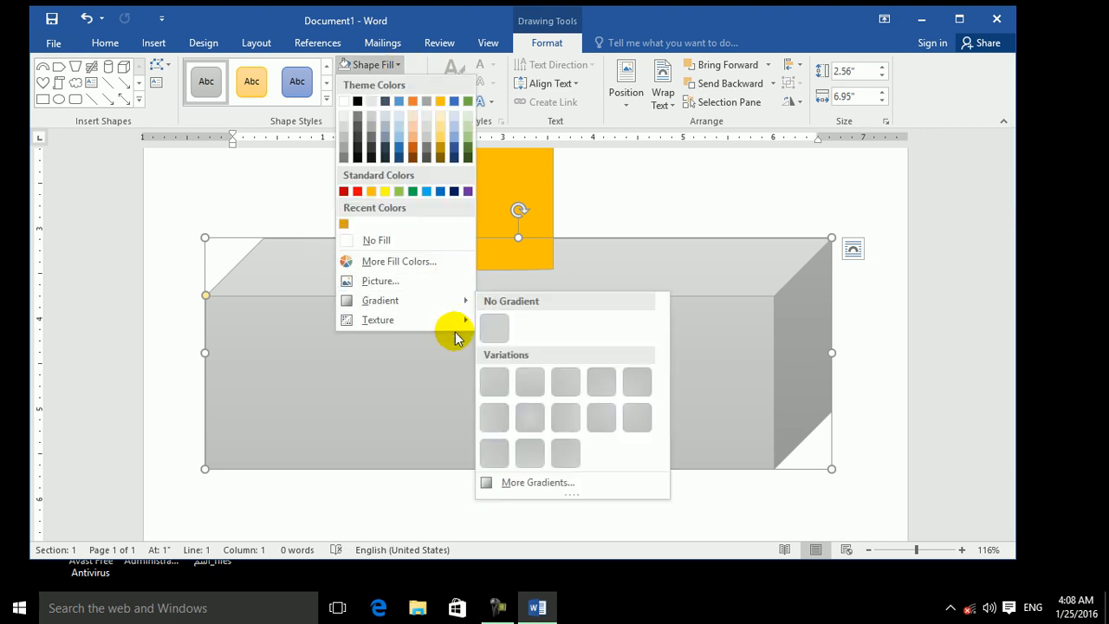
mouse_move(456, 329)
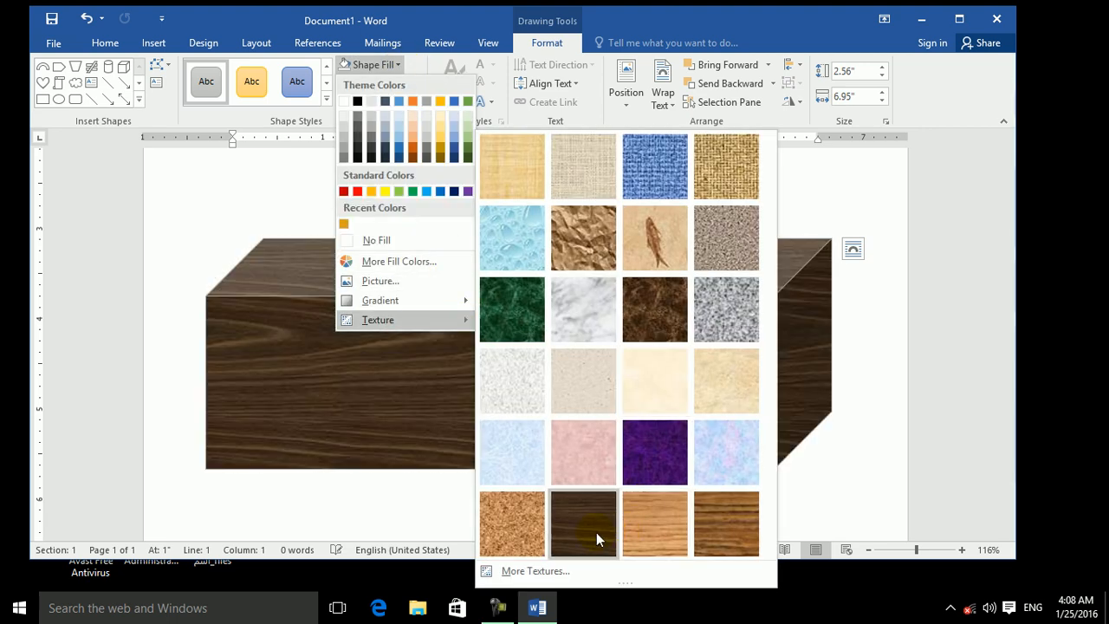
left_click(596, 532)
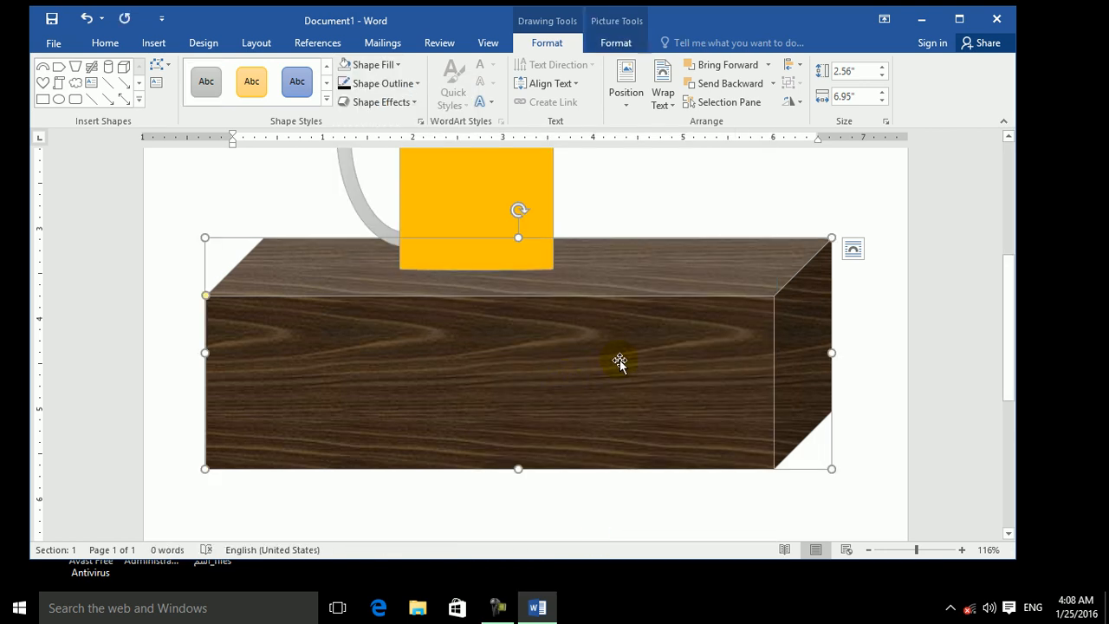
left_click_drag(1010, 287, 996, 220)
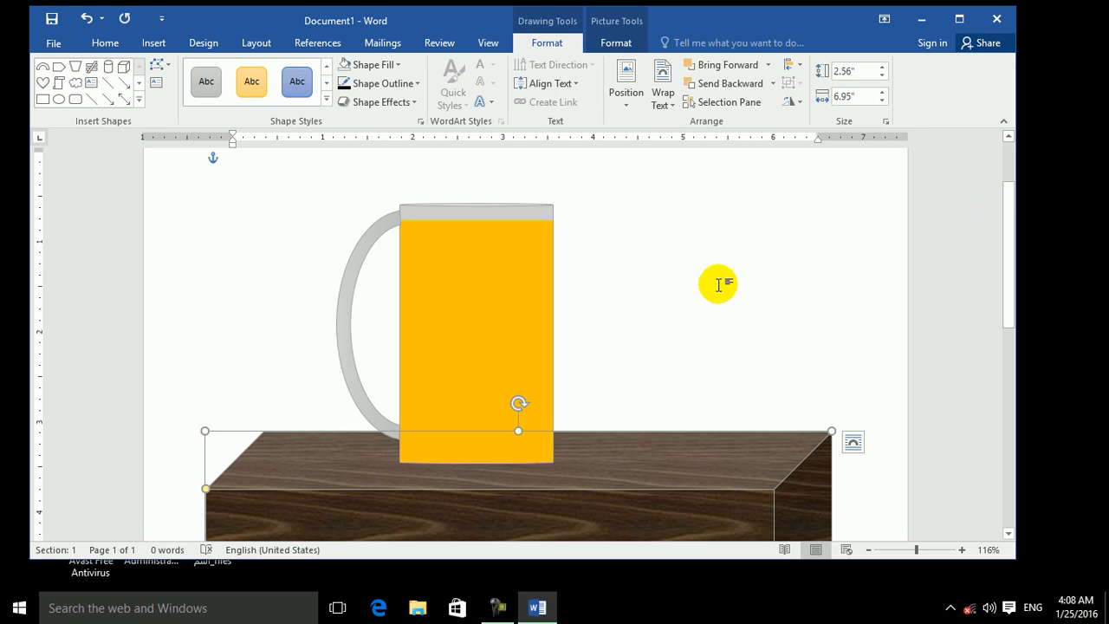
left_click_drag(601, 492, 641, 488)
scroll(644, 488, "down", 5)
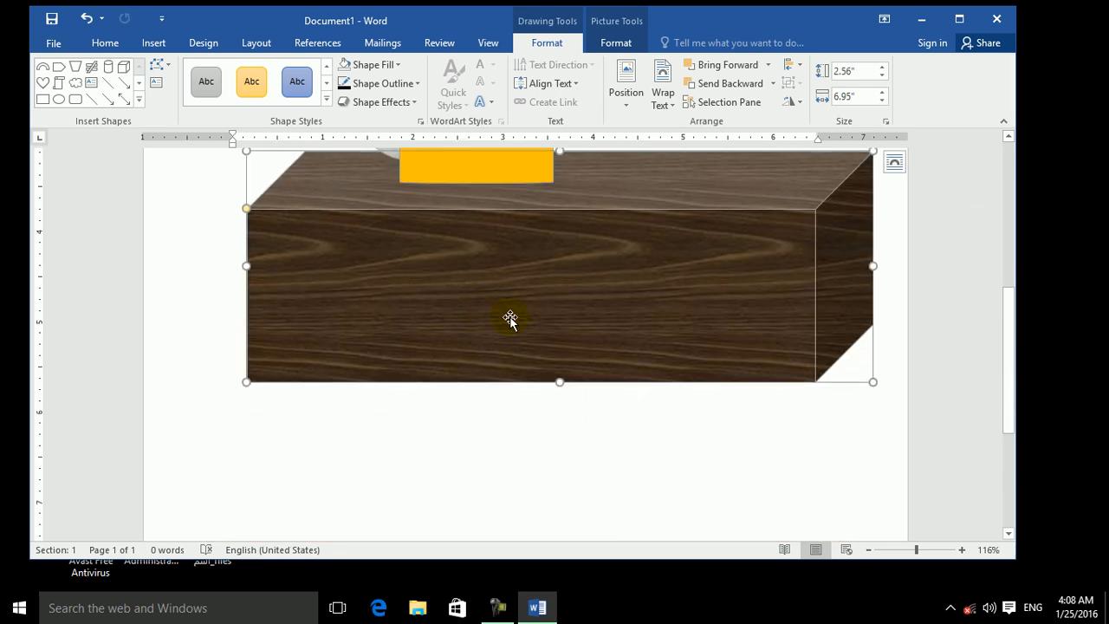
Group the mug's cylinder and block arc handle into one object, and duplicate the grouped mug.
mouse_move(1010, 335)
left_mouse_down()
mouse_move(1022, 262)
mouse_move(1010, 198)
left_mouse_up()
left_click(392, 372)
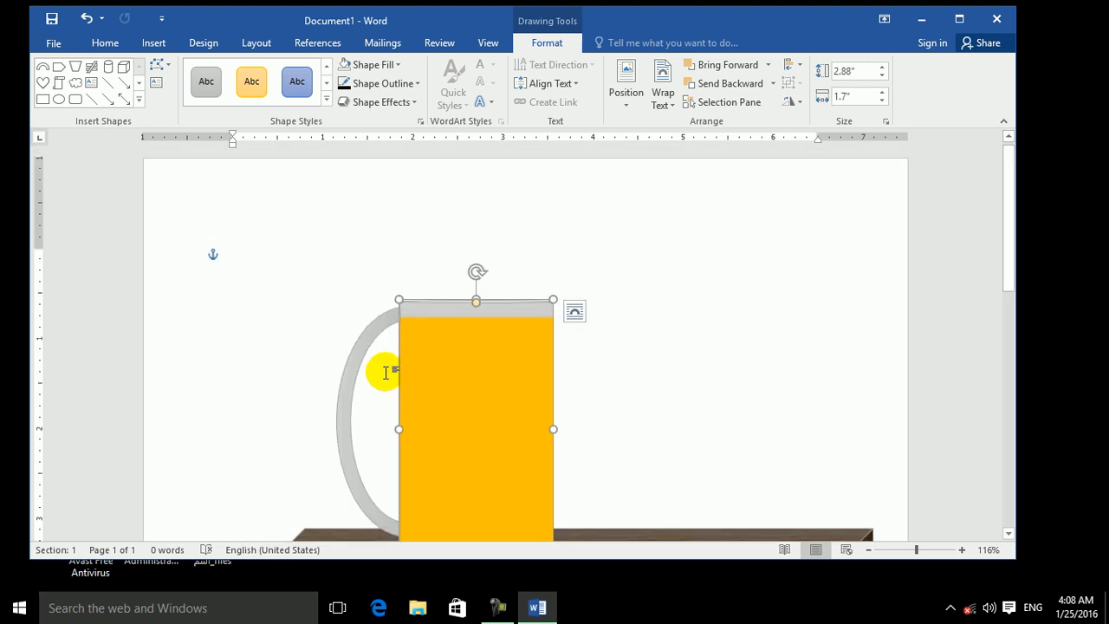
left_click(353, 381, "shift")
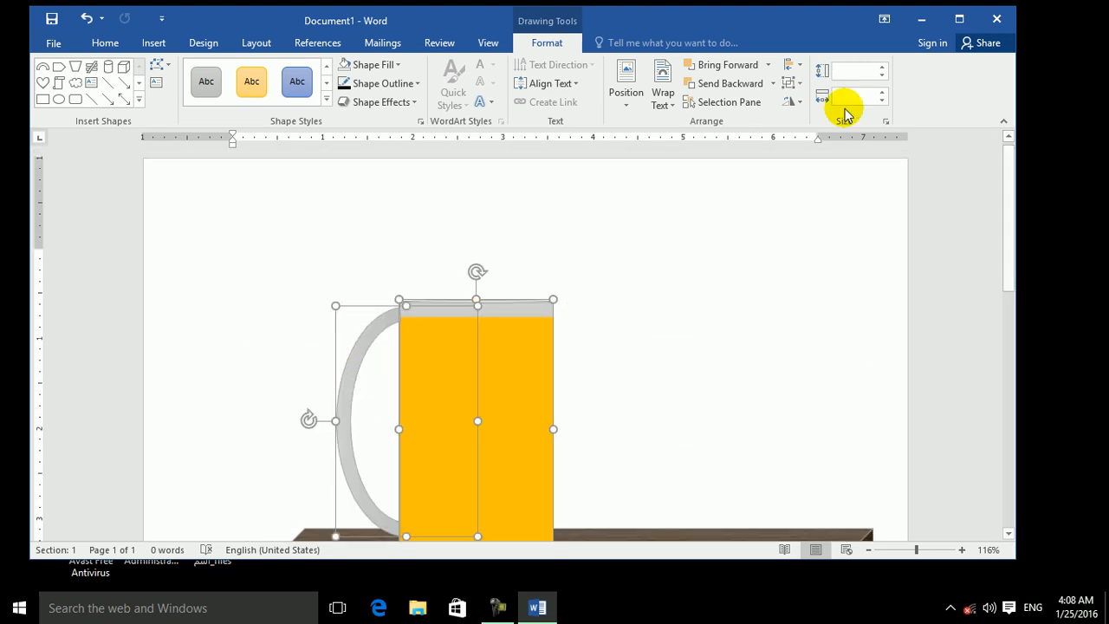
left_click(797, 81)
left_click(814, 103)
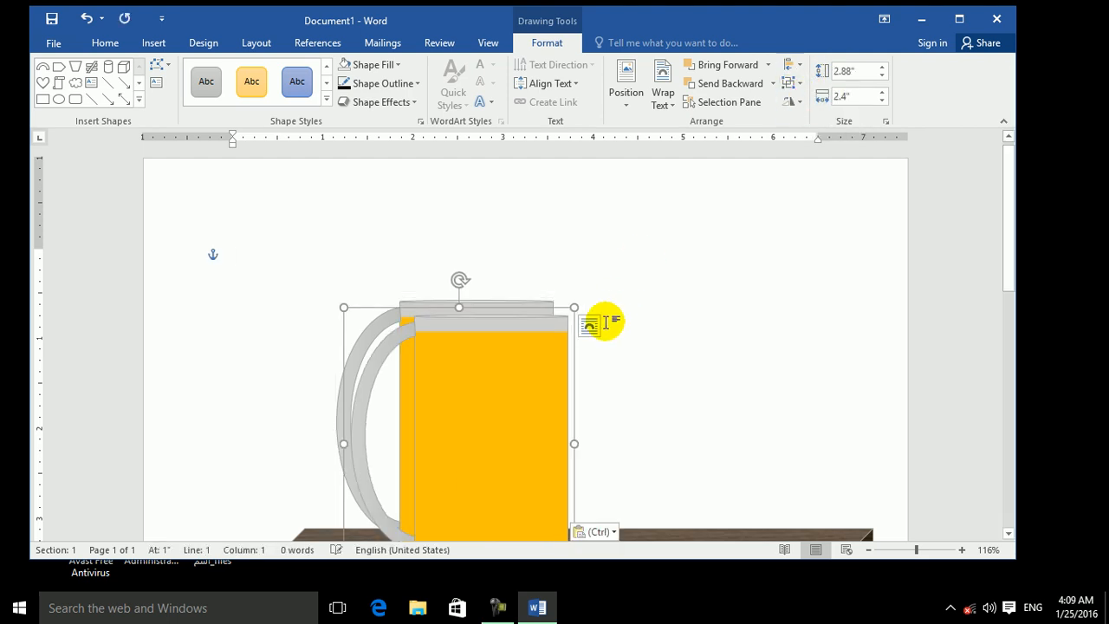
Move the duplicate mug to the upper right of the original and flip it horizontally.
left_click_drag(507, 424, 674, 320, "ctrl")
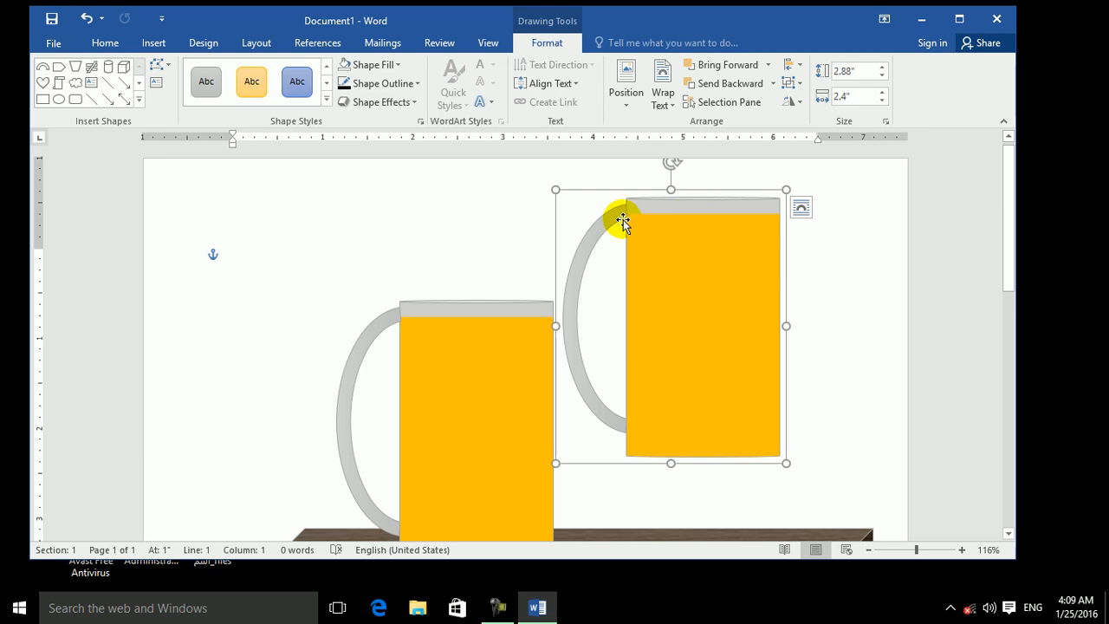
left_click(802, 103)
left_click(828, 181)
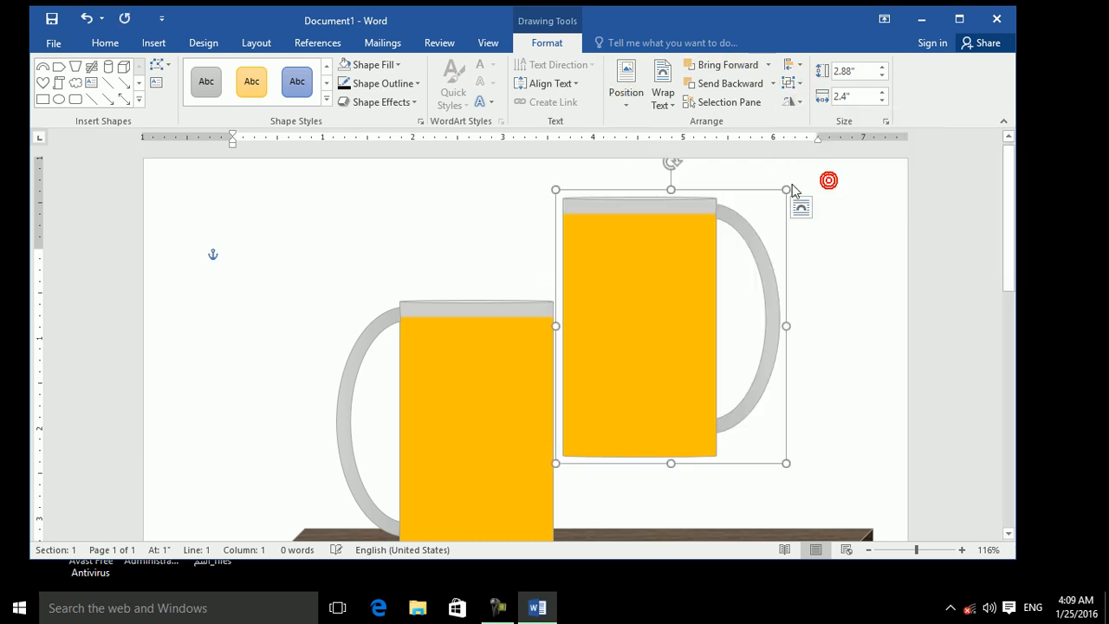
Place small flipped mugs, about 0.95" high by 0.83" wide, along the tabletop and delete the overlapping extra copy.
left_click_drag(593, 227, 790, 482)
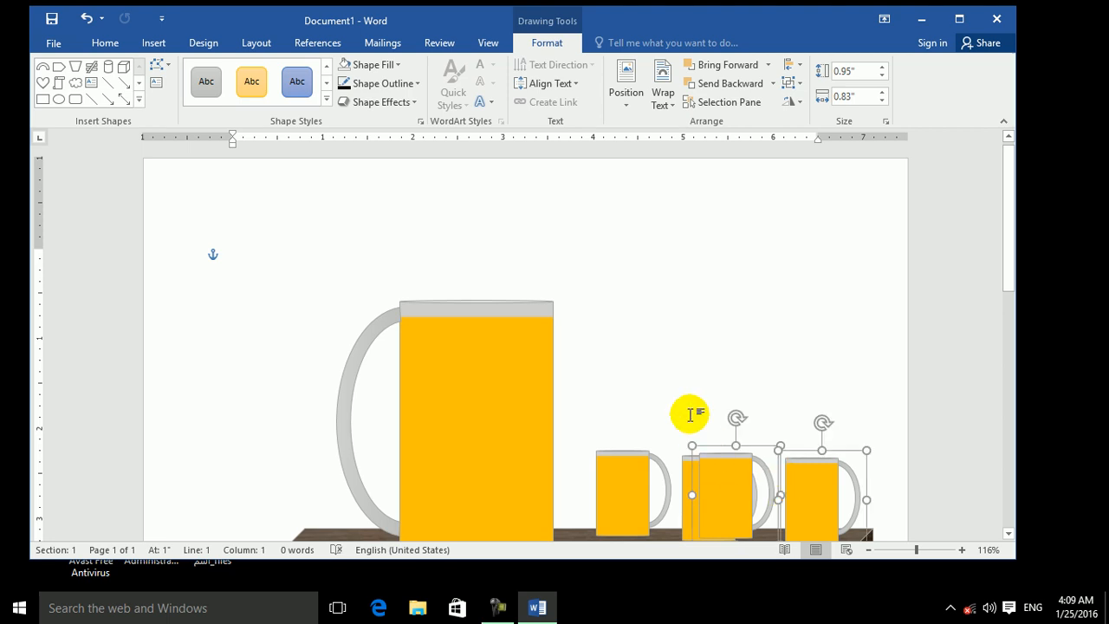
left_click(704, 440)
left_click(710, 473)
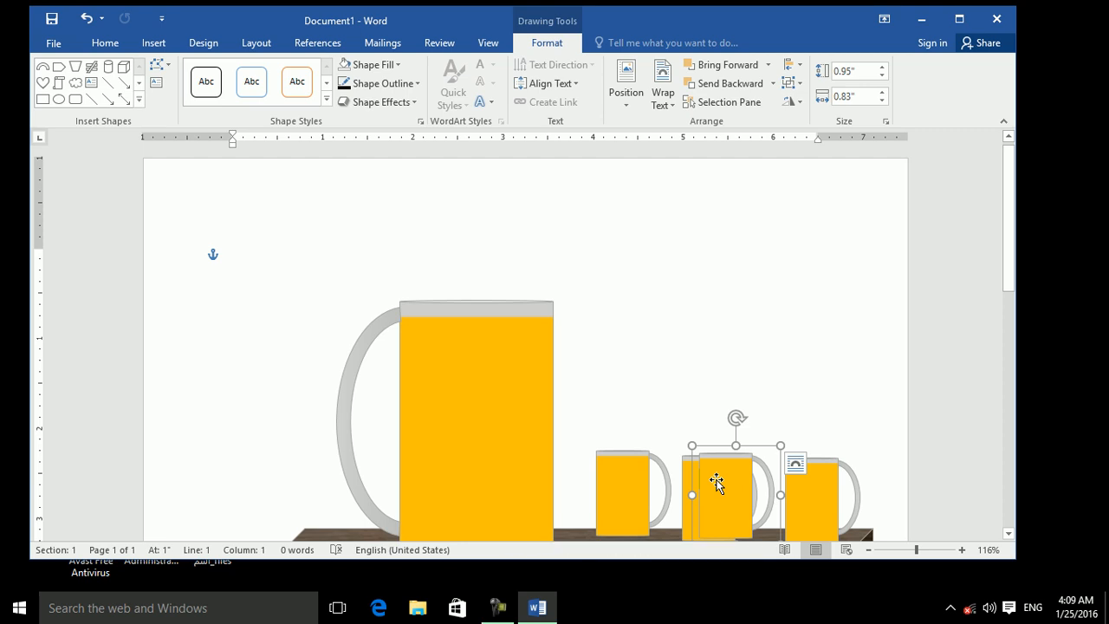
key("Escape")
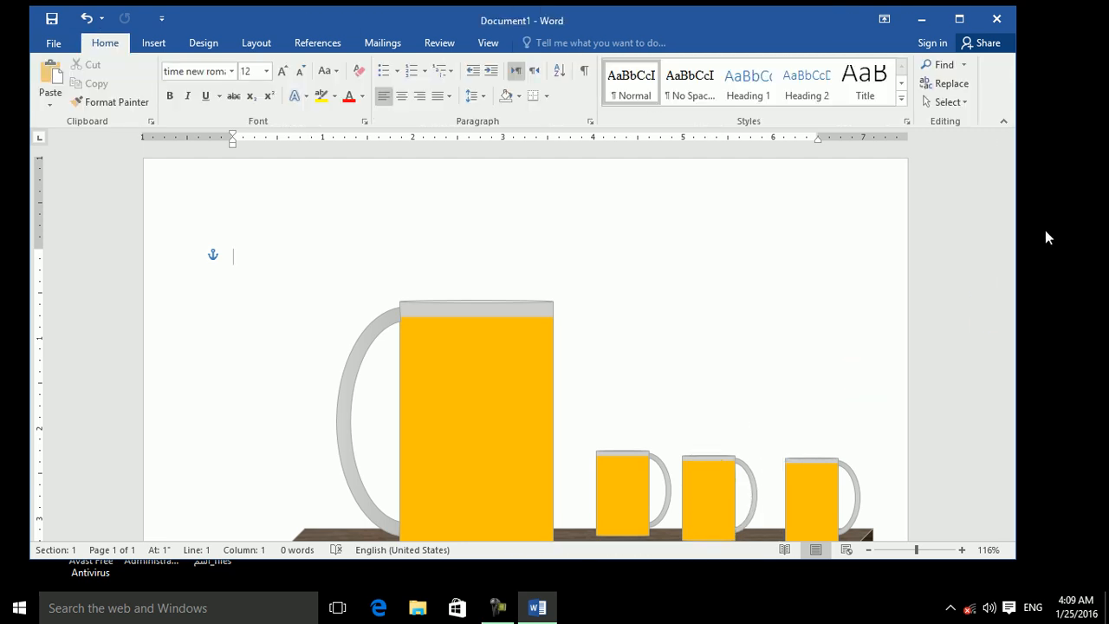
Nudge each of the three small mugs slightly down and left so they stand on the tabletop, and deselect the shapes.
left_click_drag(1009, 222, 1011, 269)
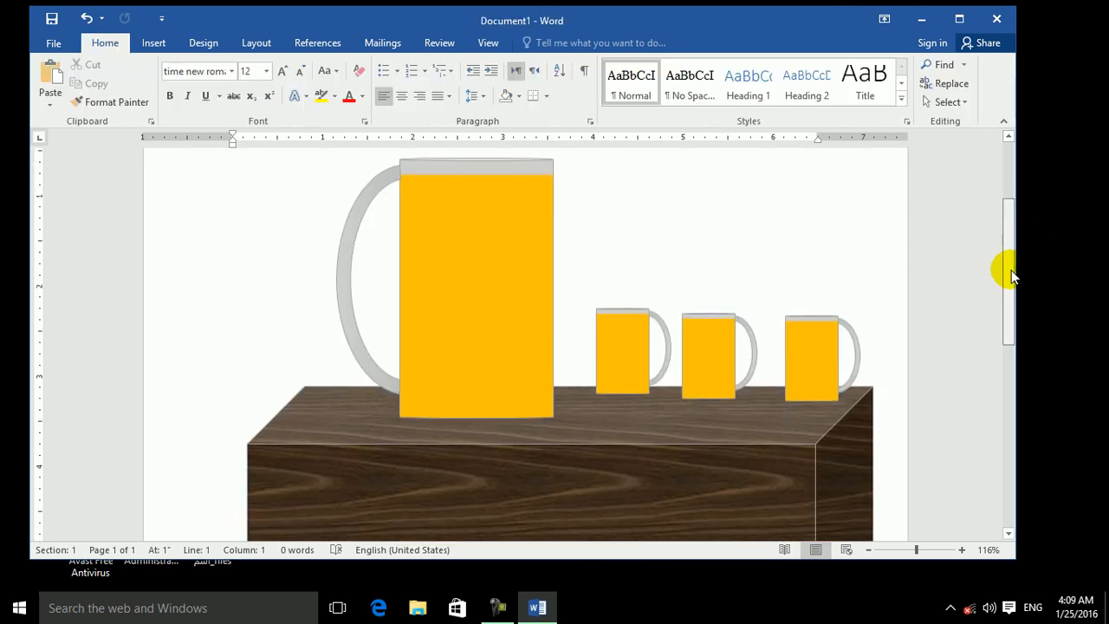
left_click_drag(605, 354, 593, 365)
left_click_drag(697, 362, 686, 366)
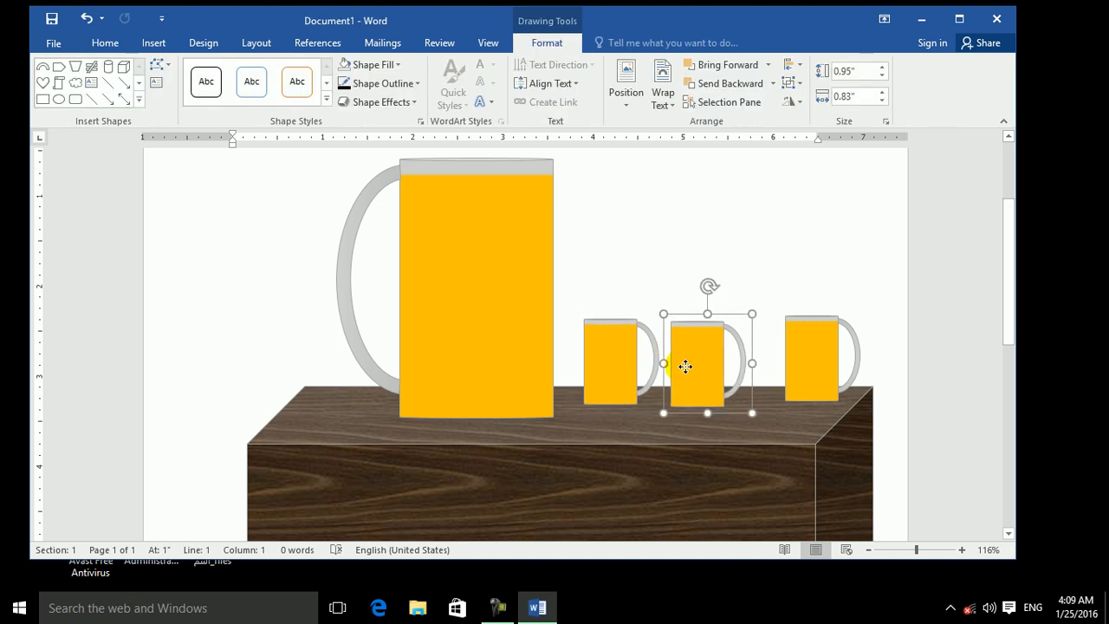
left_click_drag(792, 355, 778, 364)
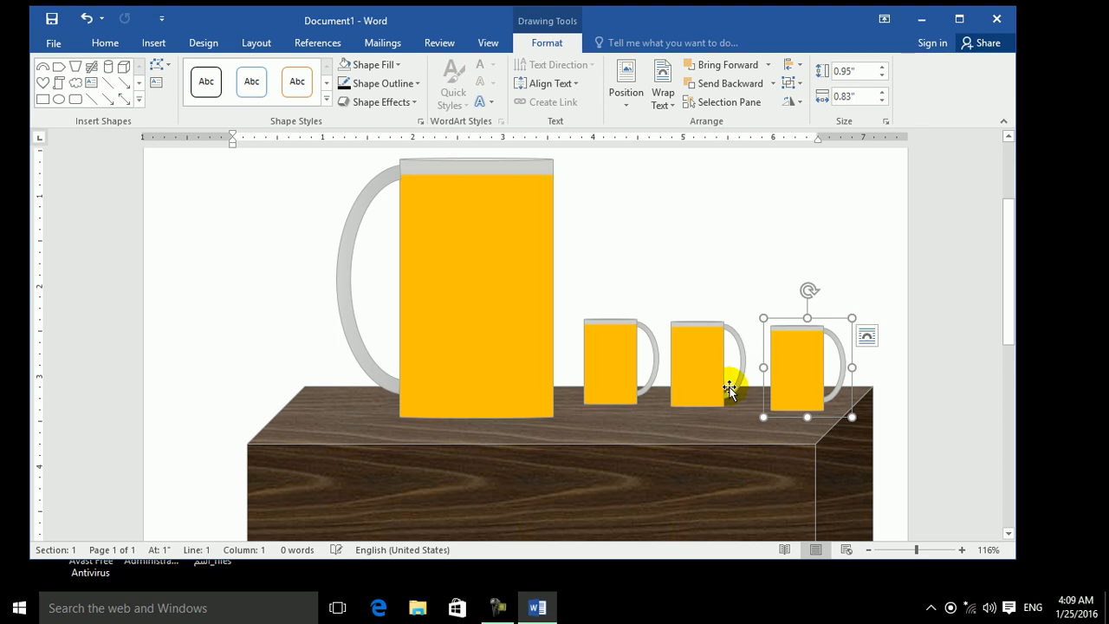
left_click(603, 426)
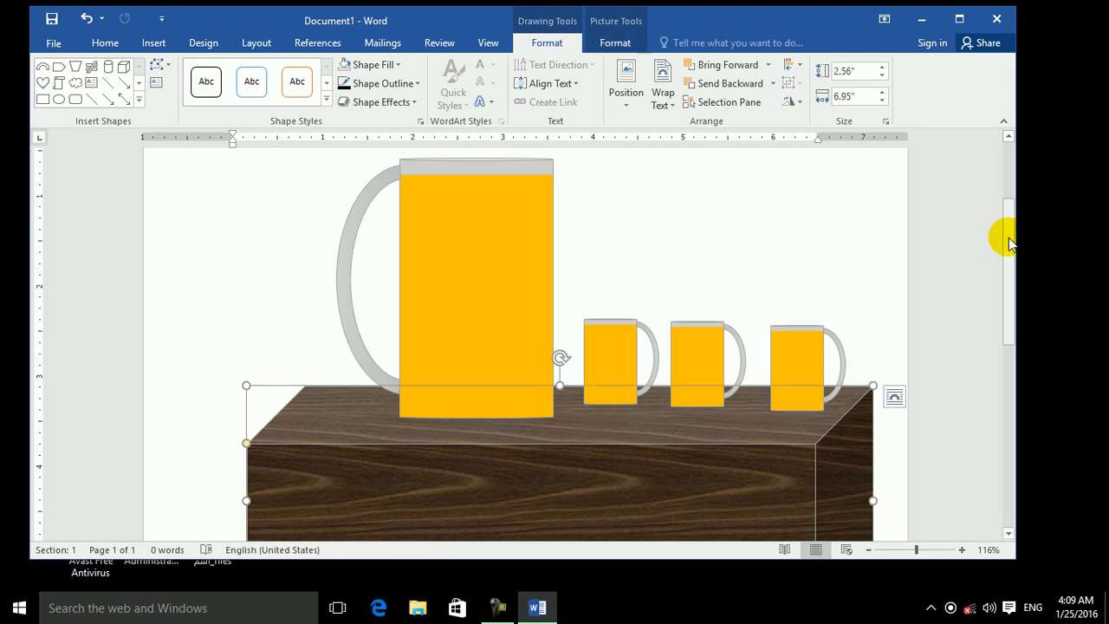
left_click_drag(1005, 235, 990, 193)
left_click(650, 190)
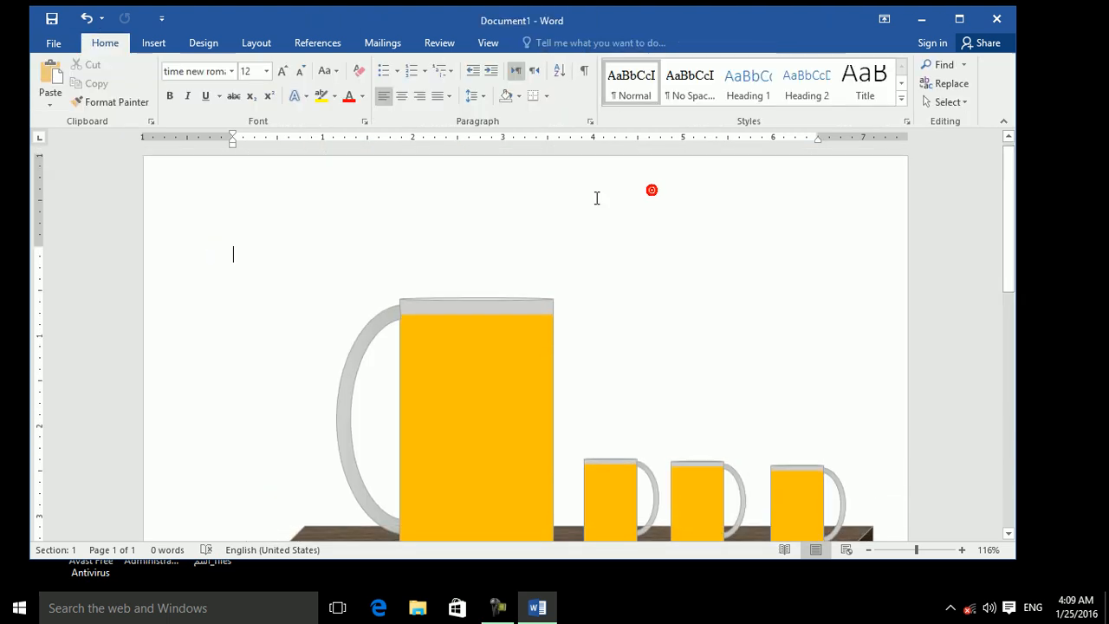
left_click(459, 329)
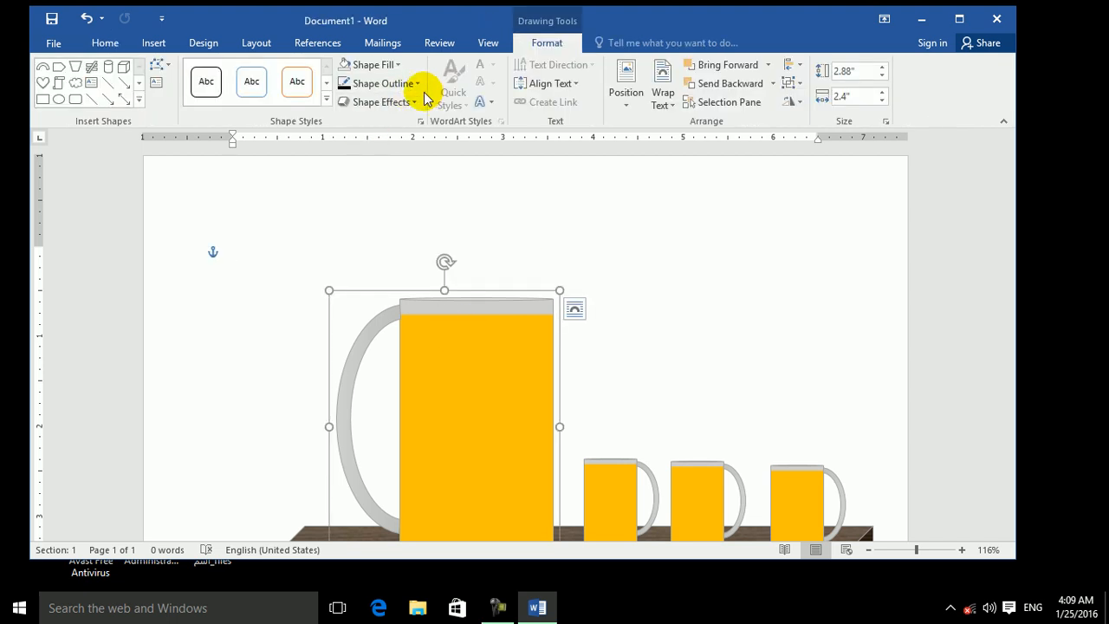
left_click(396, 66)
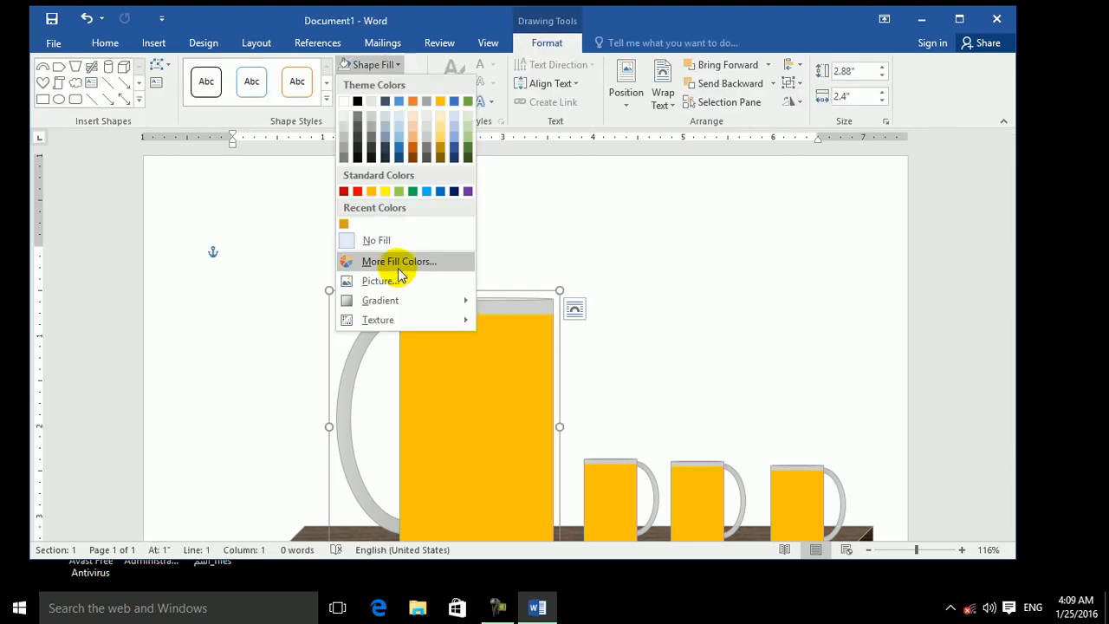
left_click(851, 256)
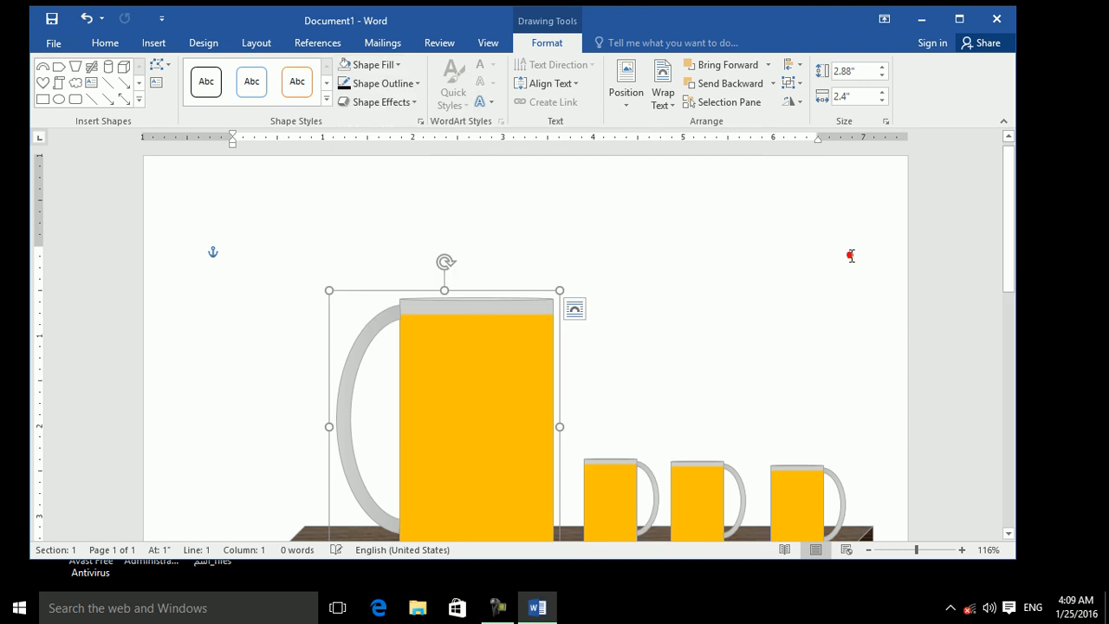
Draw a rounded rectangle about 1.44" high by 1.59" wide above the small mugs and browse its outline, texture and gradient options.
left_click(75, 99)
left_click_drag(633, 204, 777, 333)
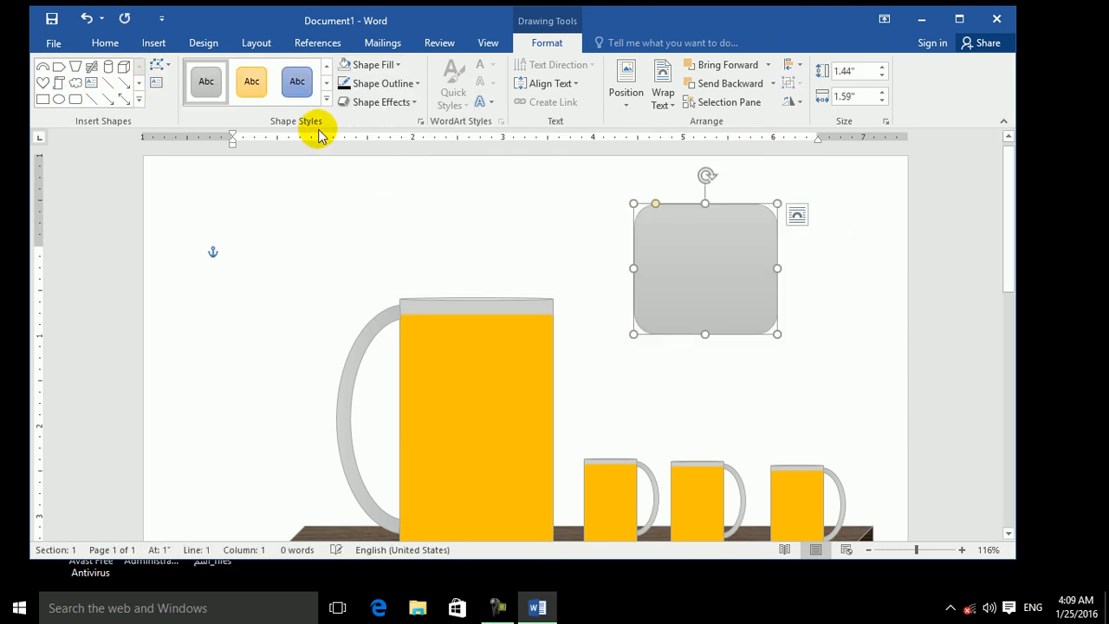
left_click(412, 84)
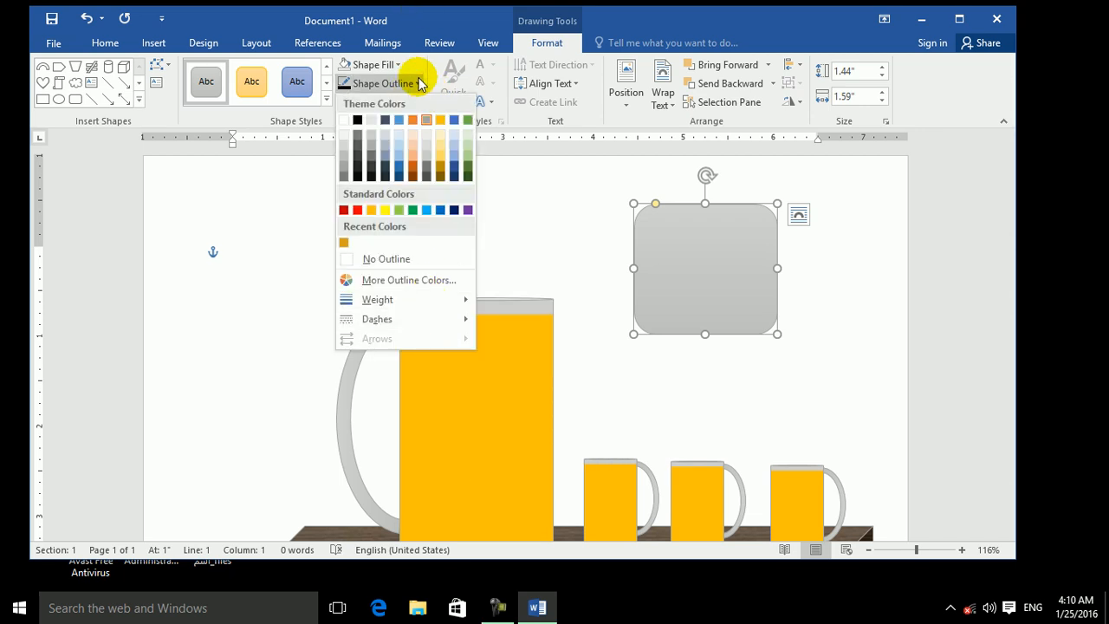
left_click(402, 65)
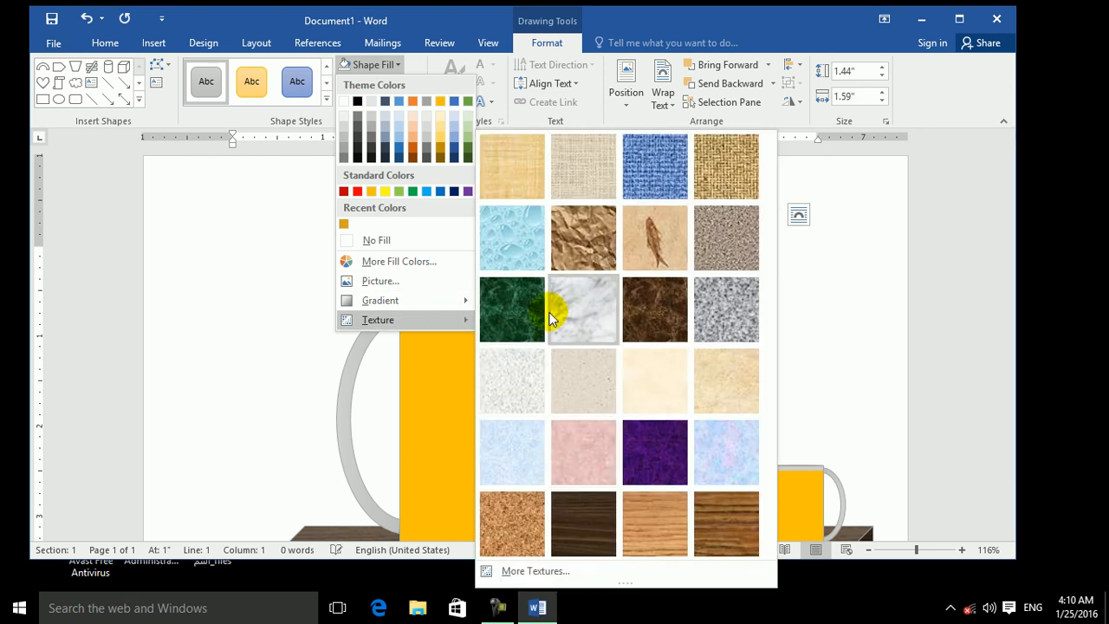
mouse_move(416, 302)
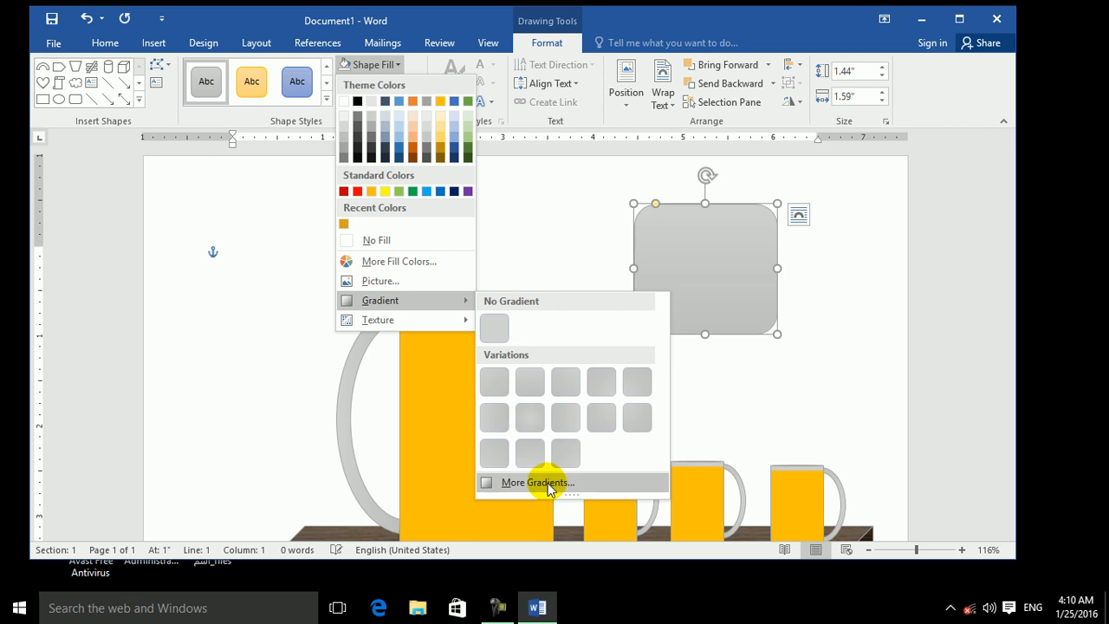
Try no fill, solid fill, gradient fill and picture or texture fill on the rounded rectangle.
left_click(529, 480)
left_click(814, 203)
left_click(810, 218)
left_click(812, 237)
left_click(811, 255)
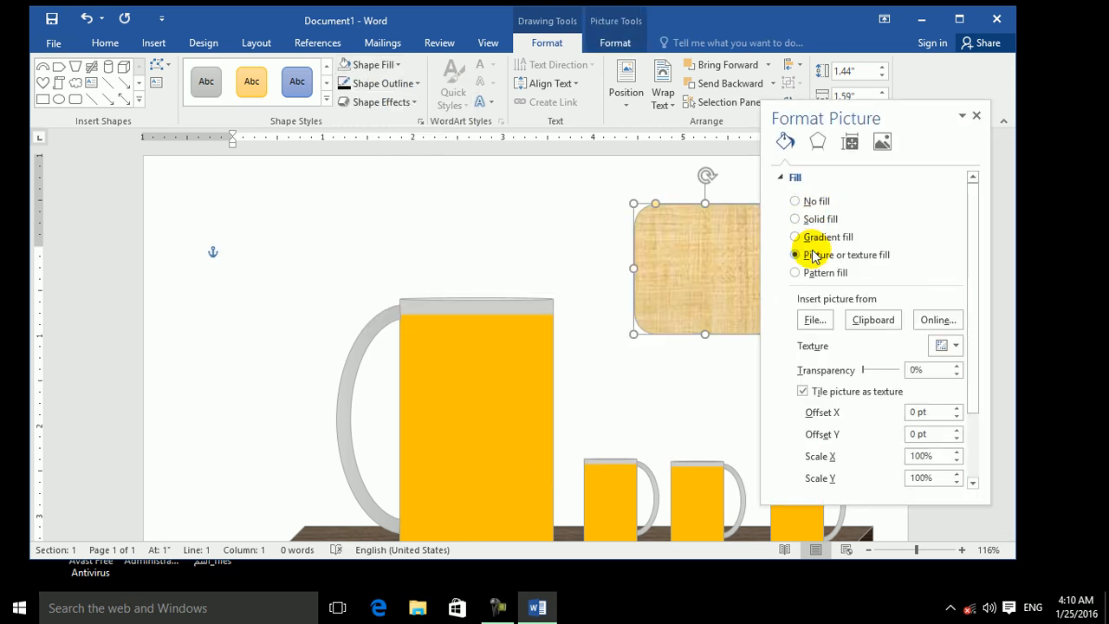
Fill the rounded rectangle with the picture Screenshot (6).png from the Screenshots folder.
left_click(817, 321)
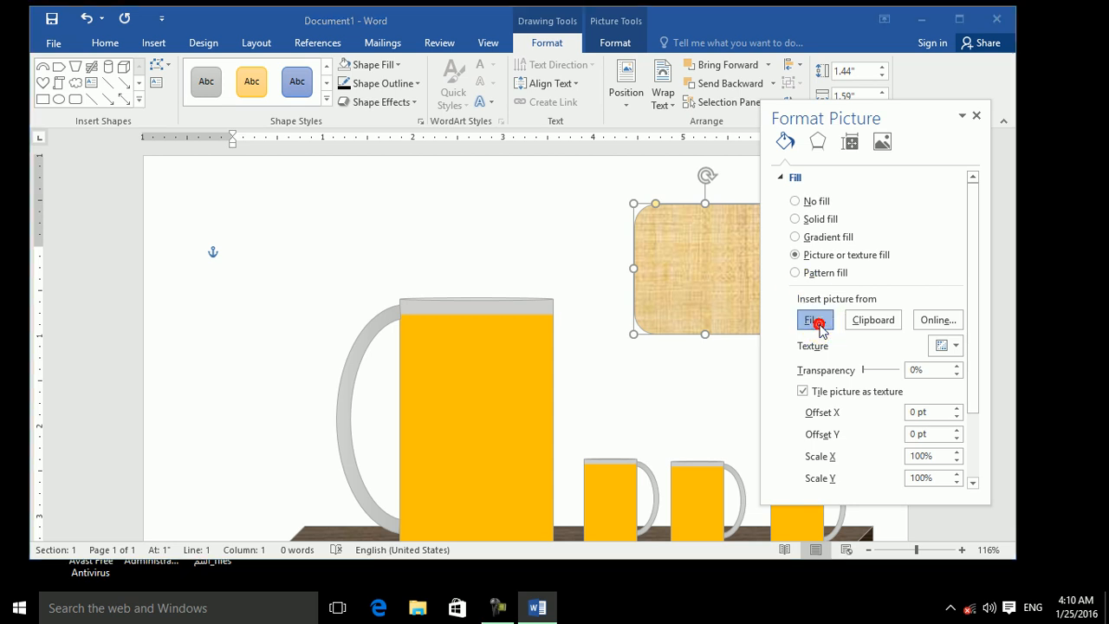
left_click(871, 274)
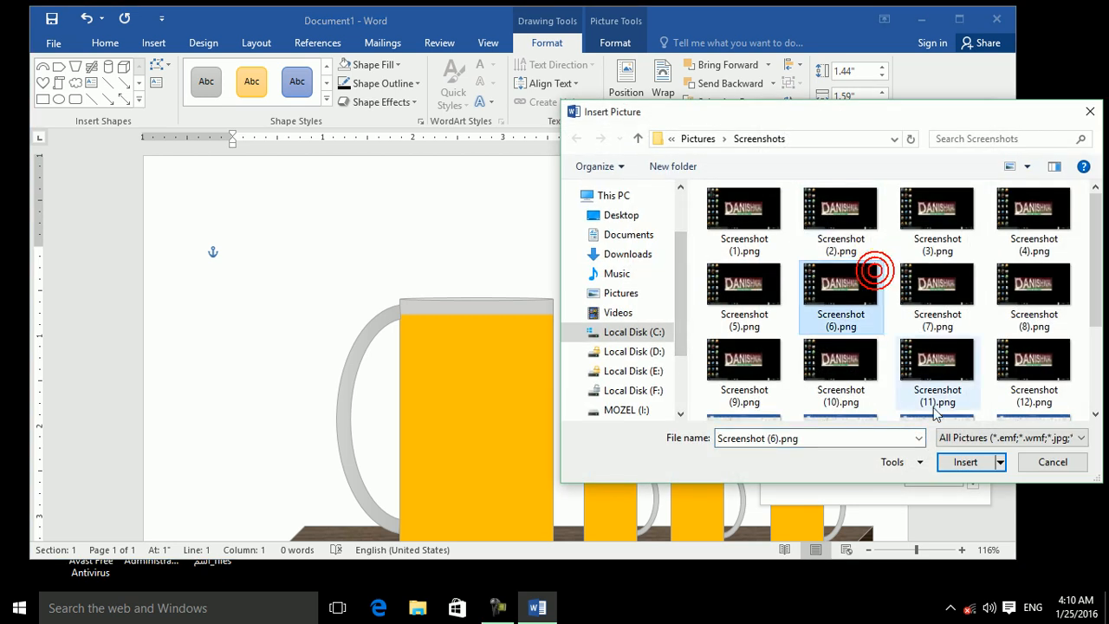
left_click(962, 461)
Fill the rounded rectangle with the clipboard picture, try the online picture source, and move the shape slightly up and left.
left_click(872, 321)
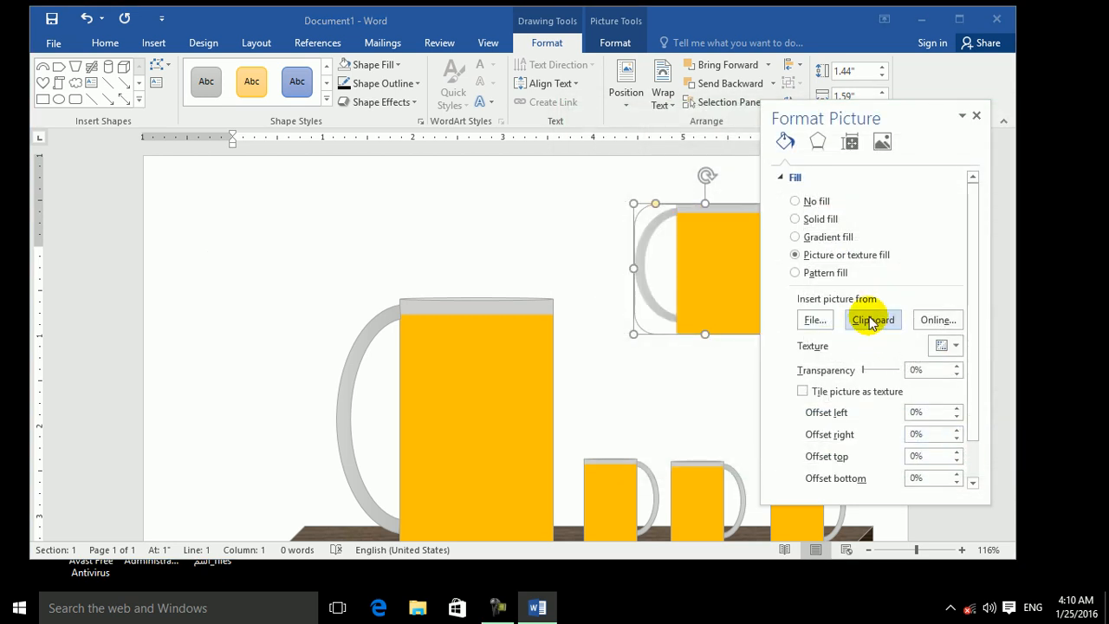
left_click(938, 319)
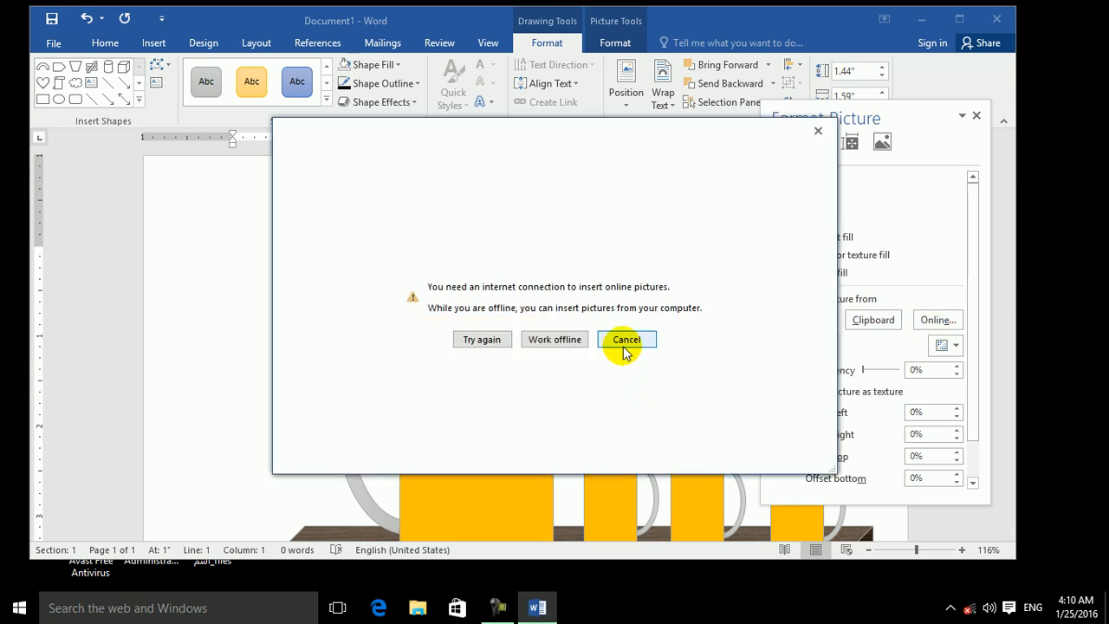
left_click(625, 339)
left_click(672, 273)
left_click_drag(700, 260, 645, 223)
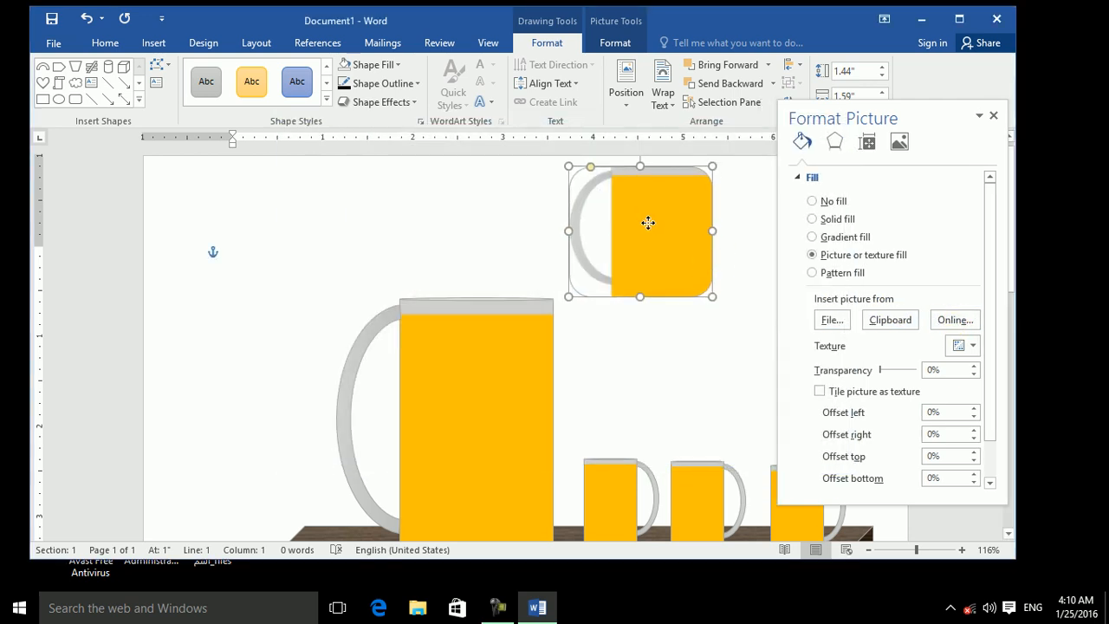
Give the rounded rectangle a pattern fill using the first dotted pattern, with a red foreground and a black background.
left_click(824, 273)
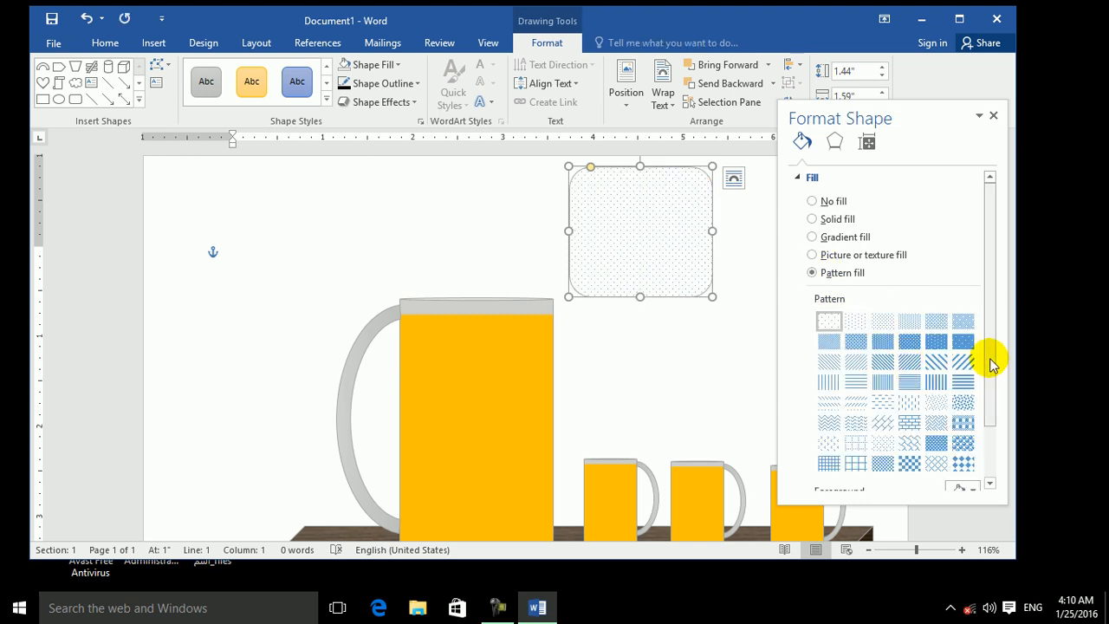
scroll(990, 361, "down", 3)
left_click(972, 422)
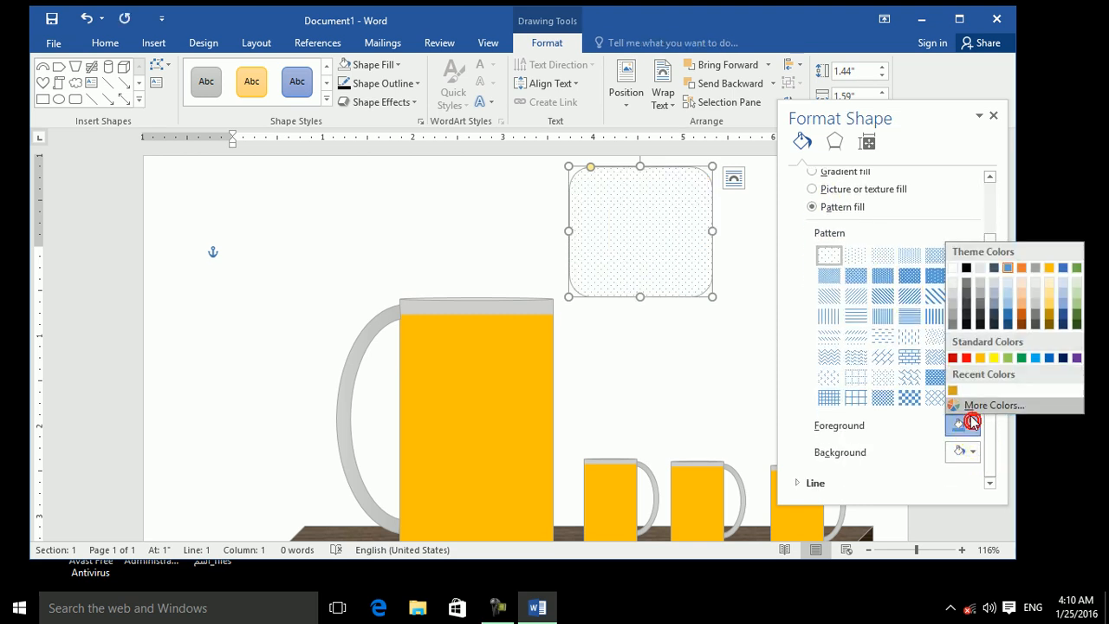
left_click(966, 358)
left_click(967, 451)
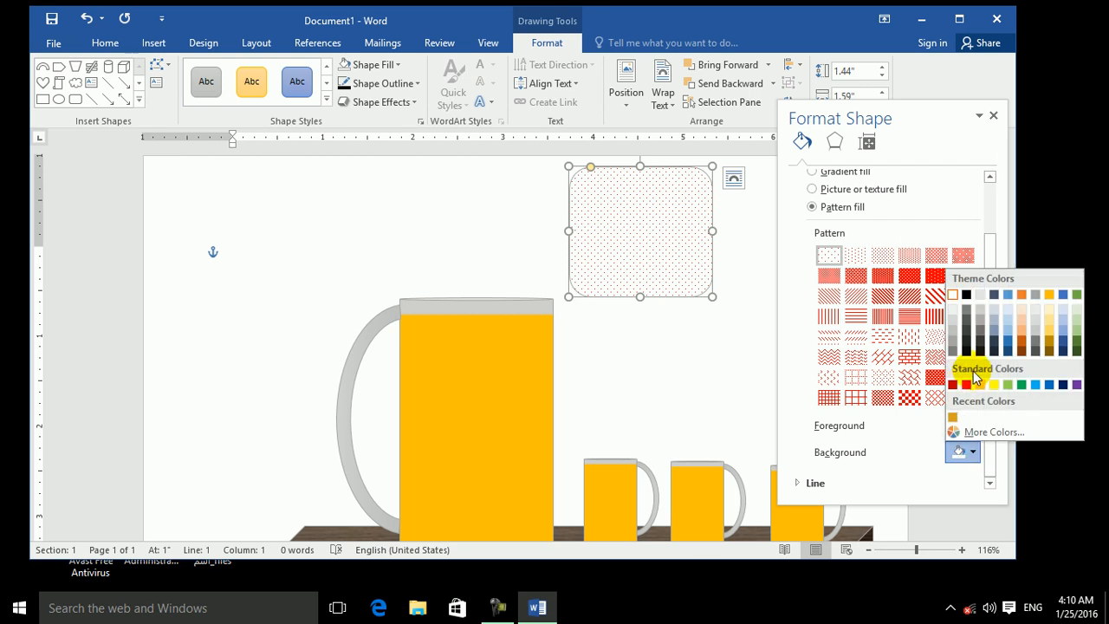
left_click(966, 295)
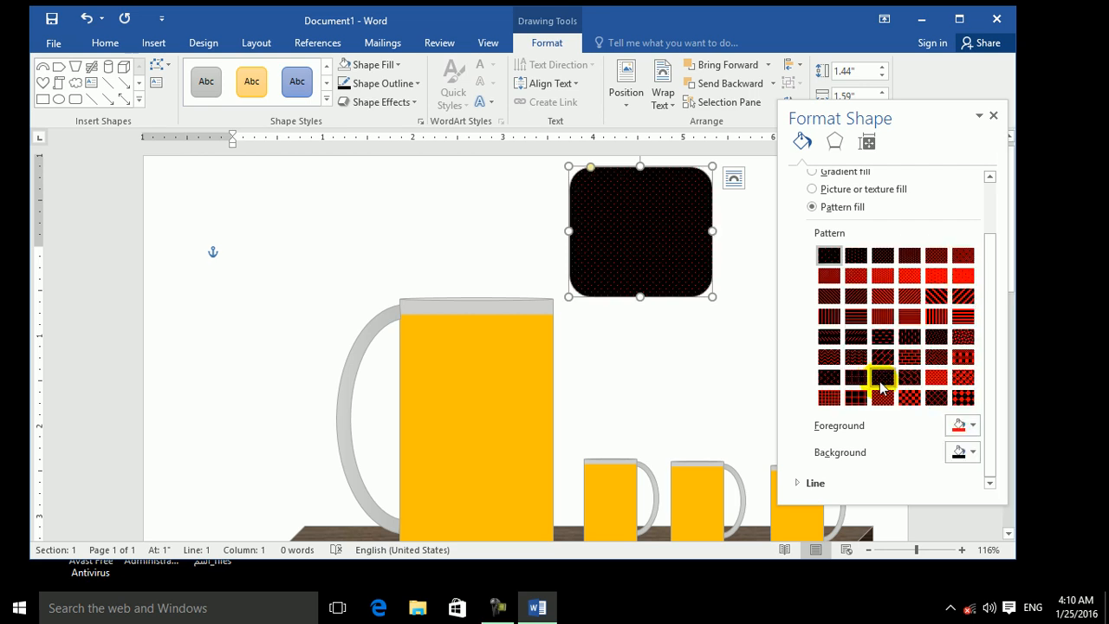
left_click(834, 383)
left_click(828, 257)
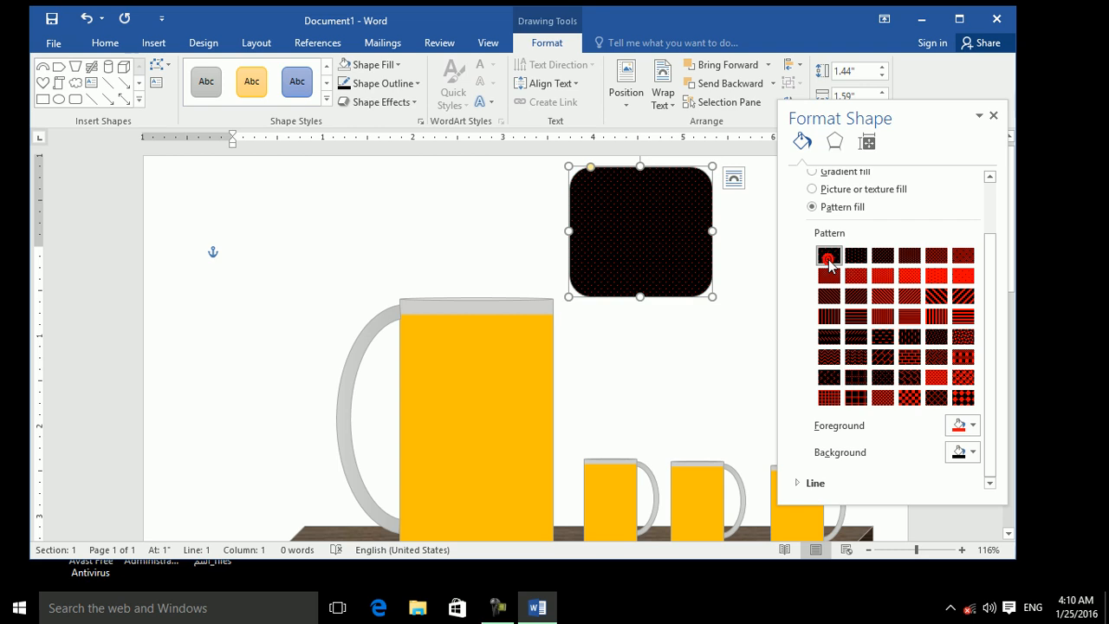
Move the patterned rectangle to the page's upper left corner and paste two copies of it.
left_click(992, 117)
left_click_drag(596, 277, 193, 292)
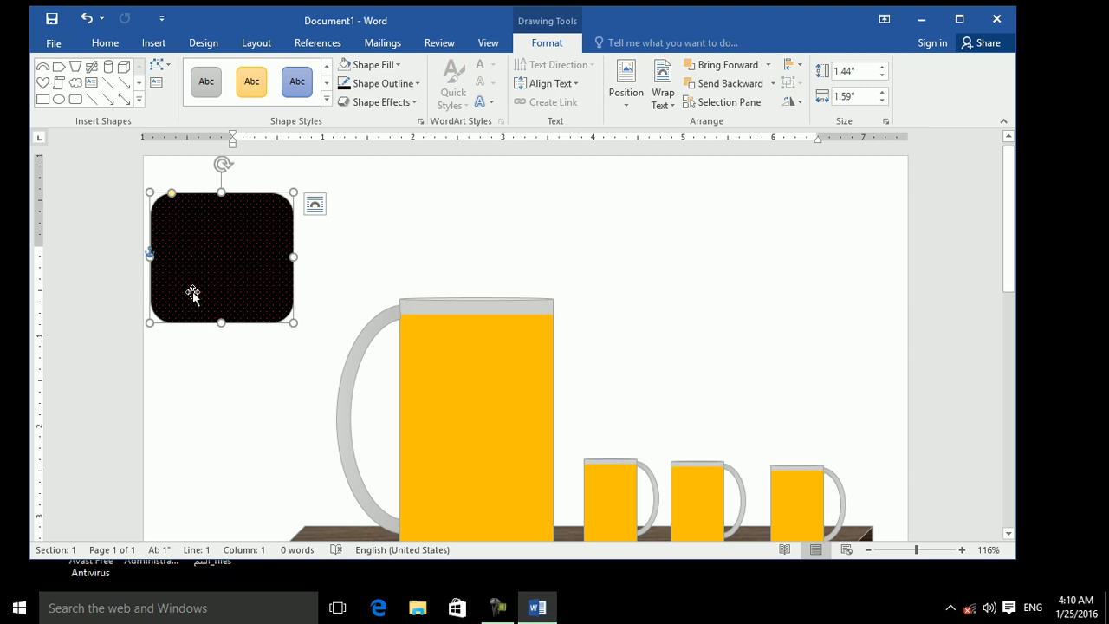
key("ctrl+v")
key("ctrl+v")
Place one rectangle copy above the large mug and shrink it, and move the other copy to the page's upper right corner.
left_click_drag(227, 277, 527, 217)
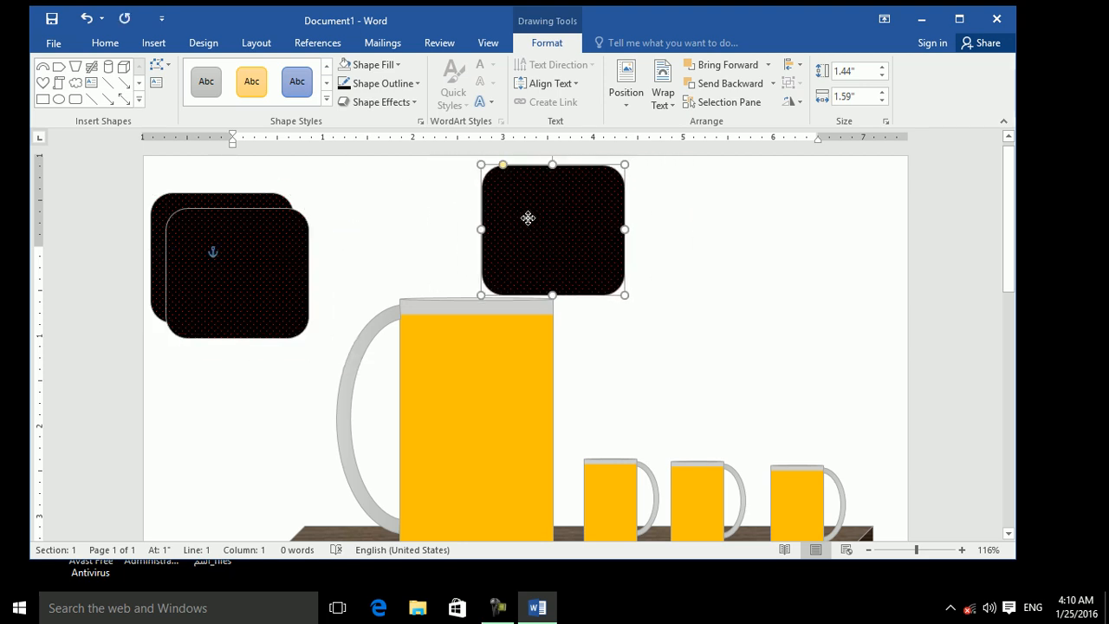
left_click_drag(592, 188, 584, 187)
left_click_drag(273, 274, 838, 244)
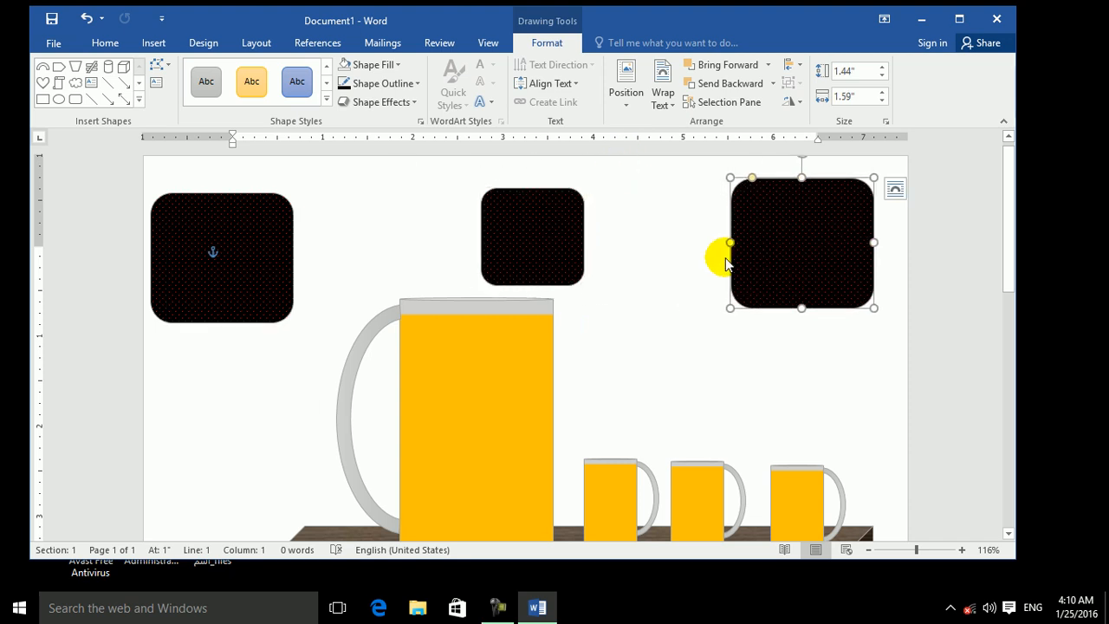
Review the outline, texture and shape effect options available for the upper right rectangle.
left_click(423, 85)
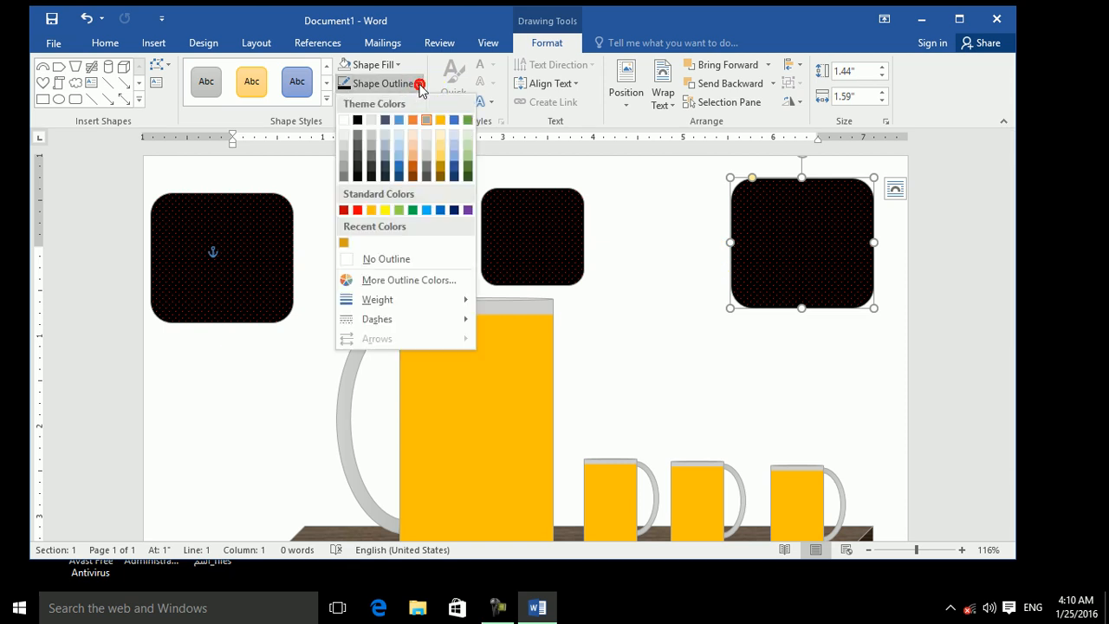
left_click(613, 227)
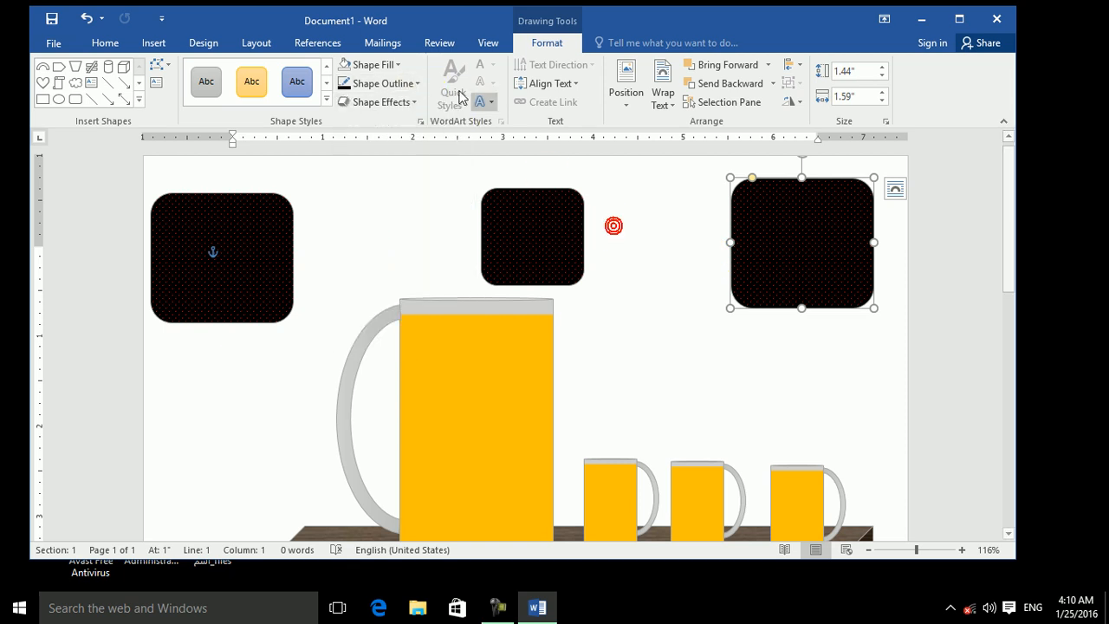
left_click(397, 64)
mouse_move(425, 317)
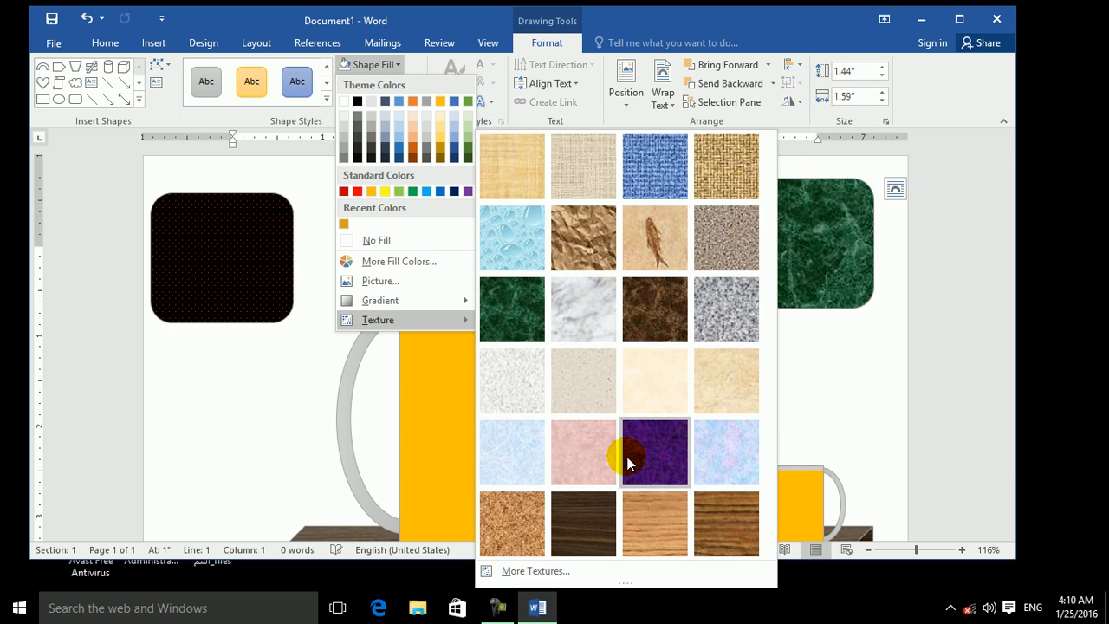
left_click(565, 572)
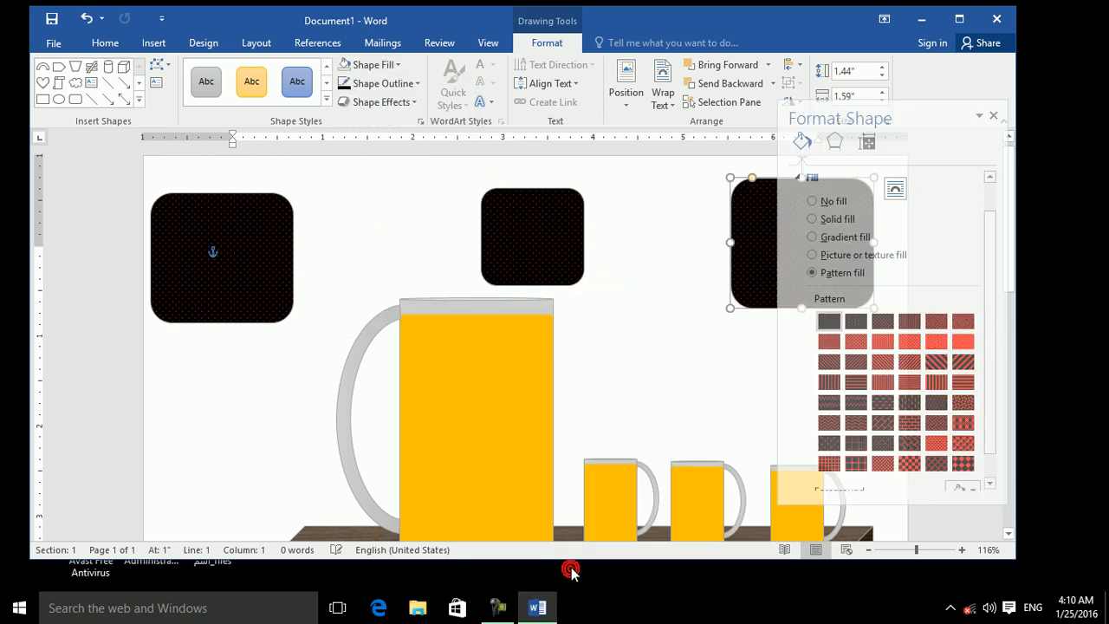
left_click(993, 115)
left_click(417, 101)
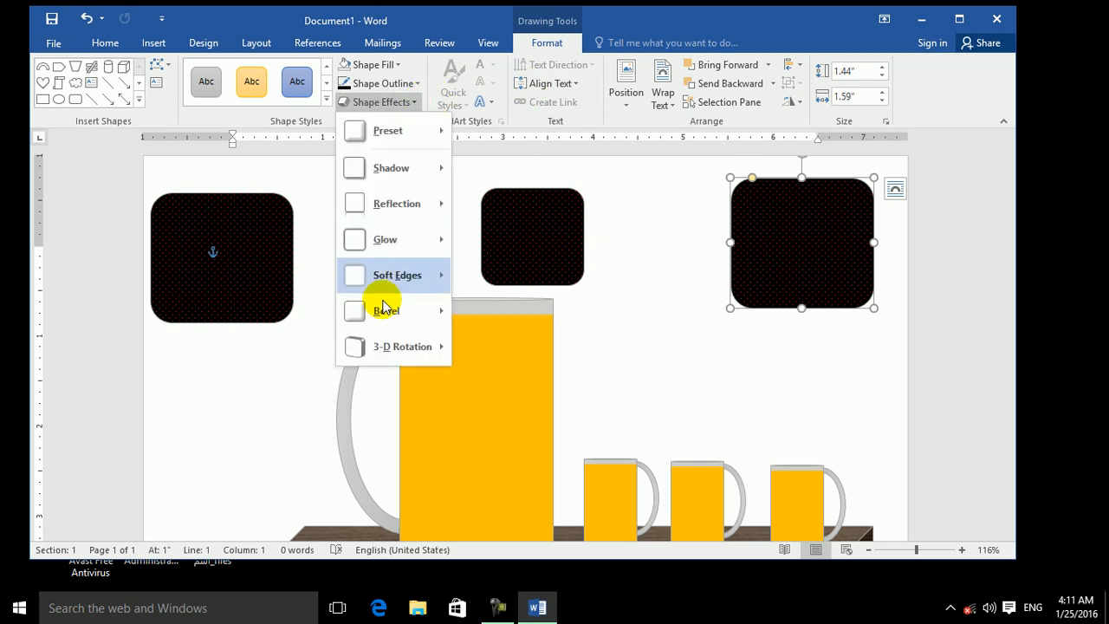
Fill the upper right rectangle with the dark brown wood texture.
left_click(389, 67)
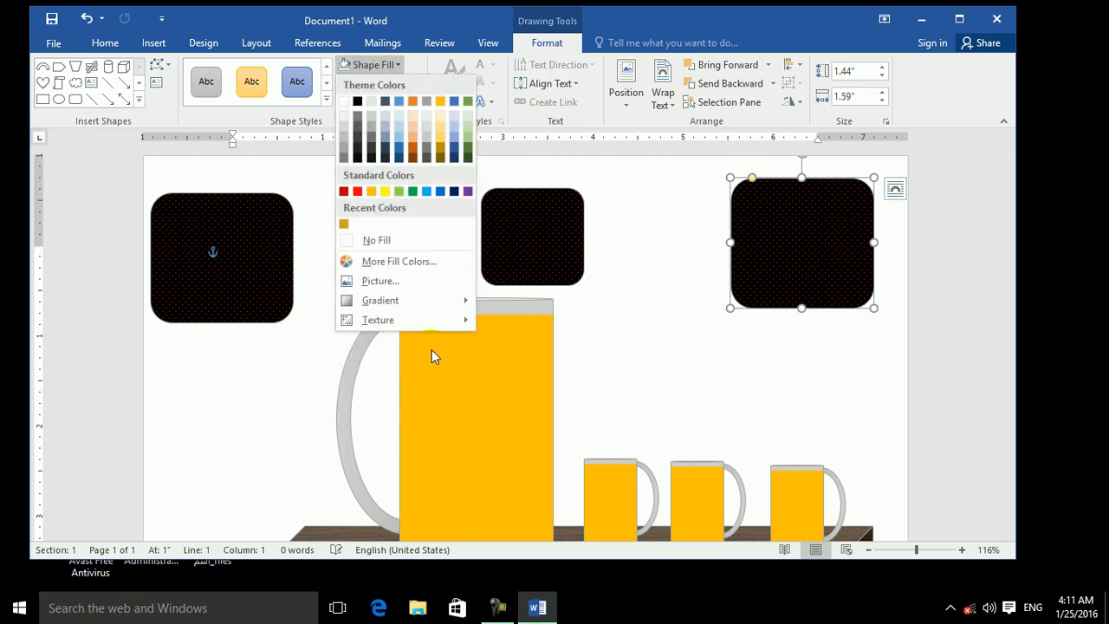
left_click(428, 320)
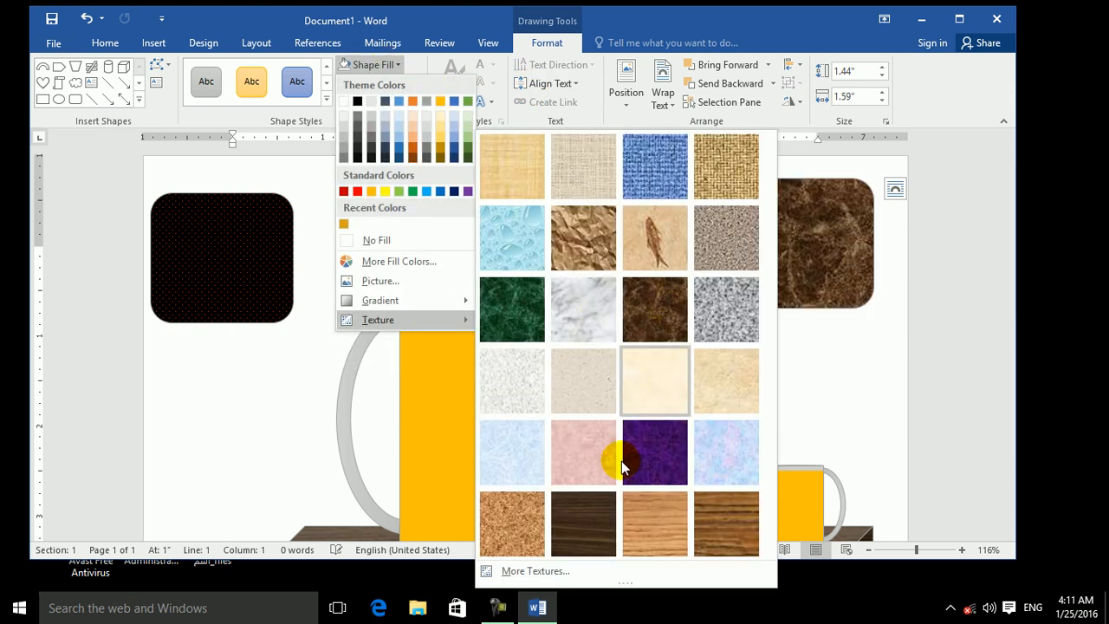
left_click(564, 534)
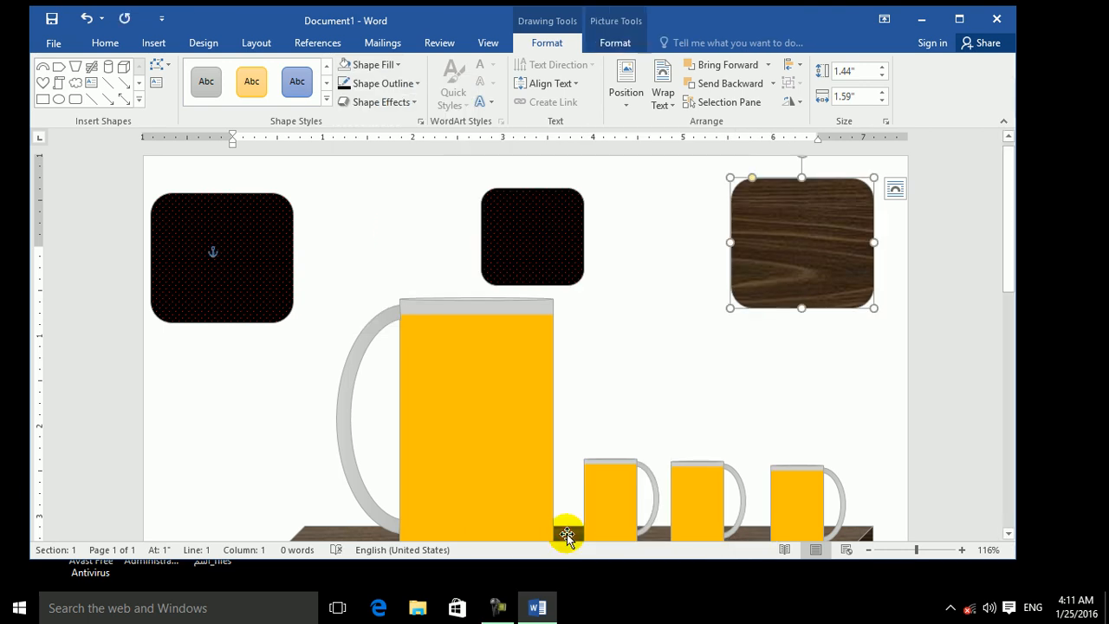
Set the wood-textured rectangle's outline to 6 pt weight and red.
left_click(413, 83)
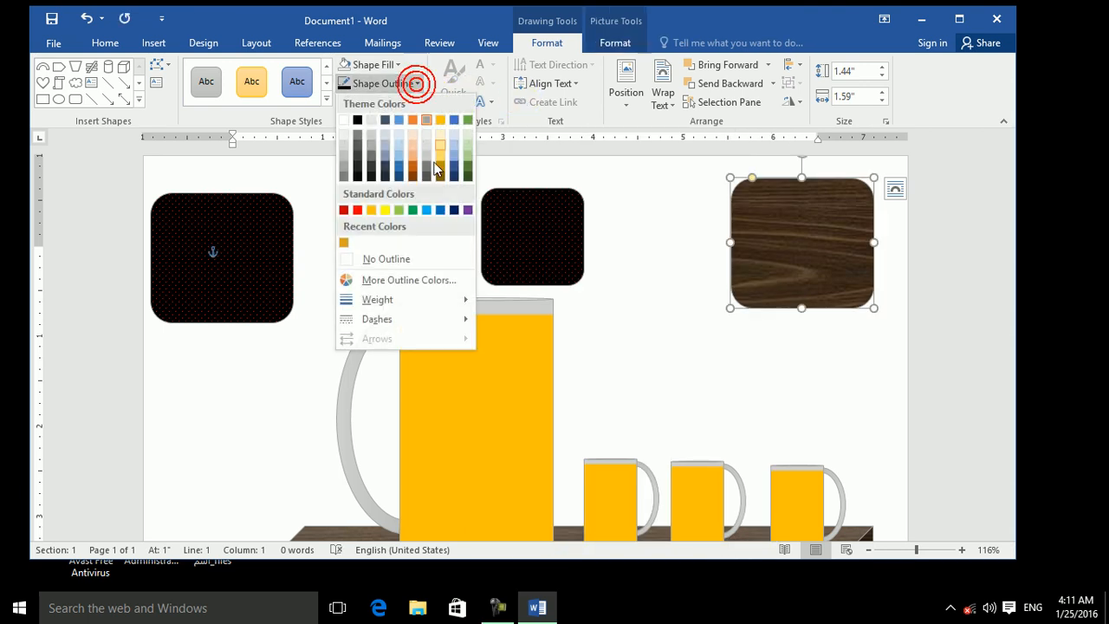
mouse_move(421, 299)
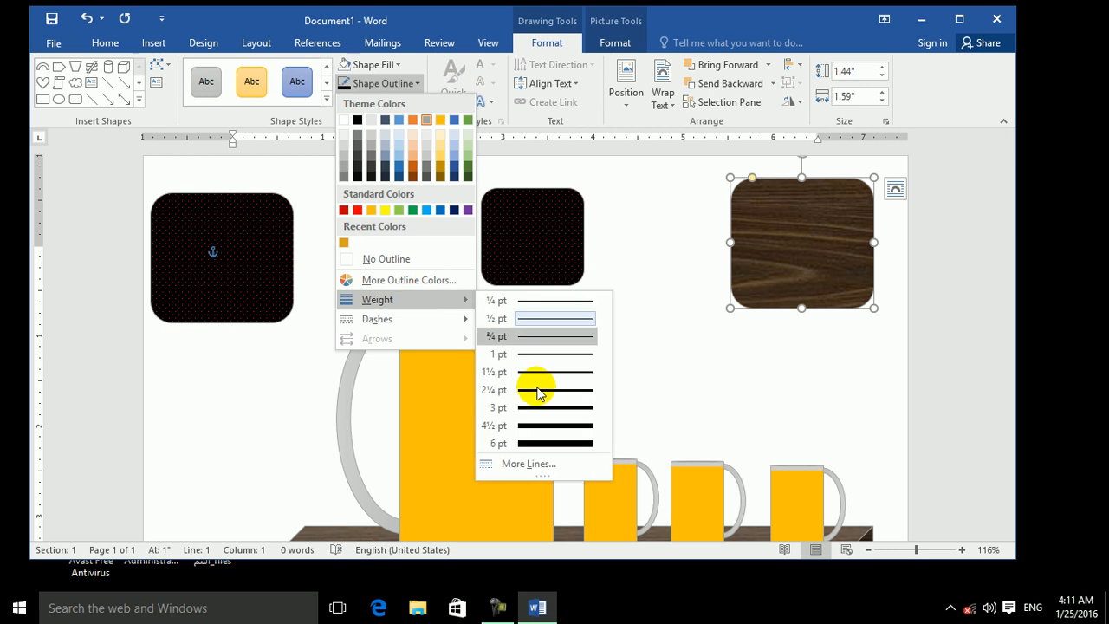
left_click(534, 444)
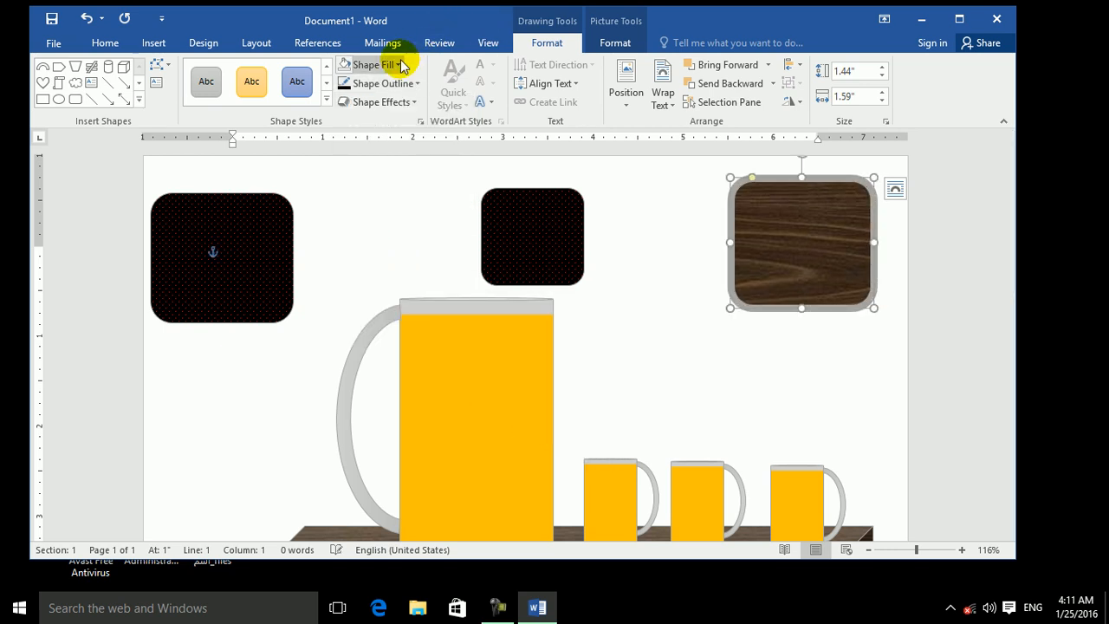
left_click(415, 84)
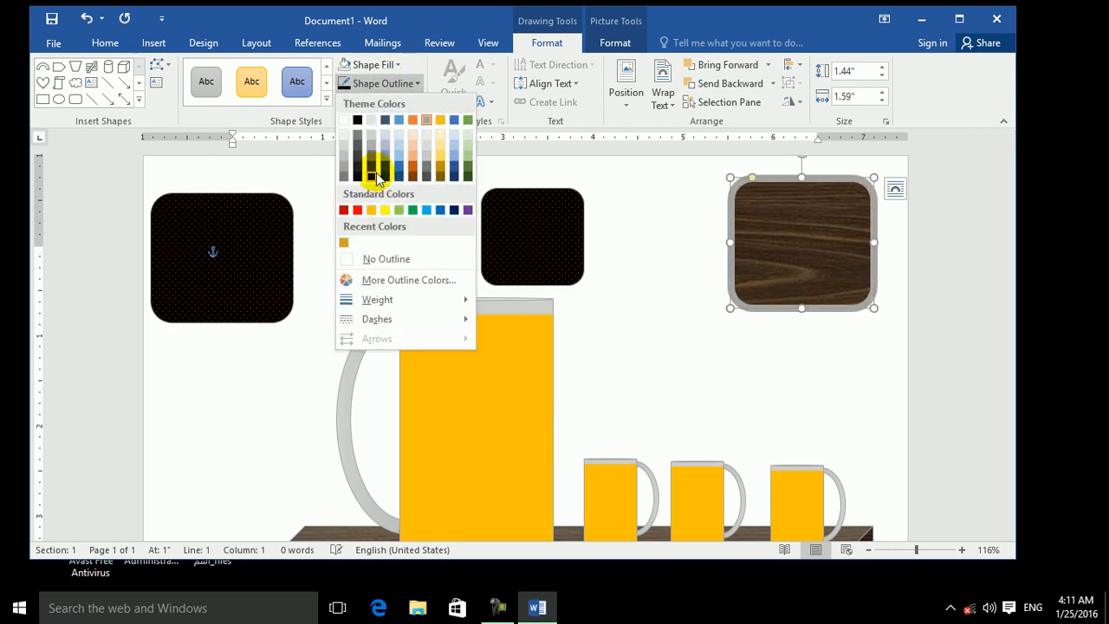
left_click(359, 213)
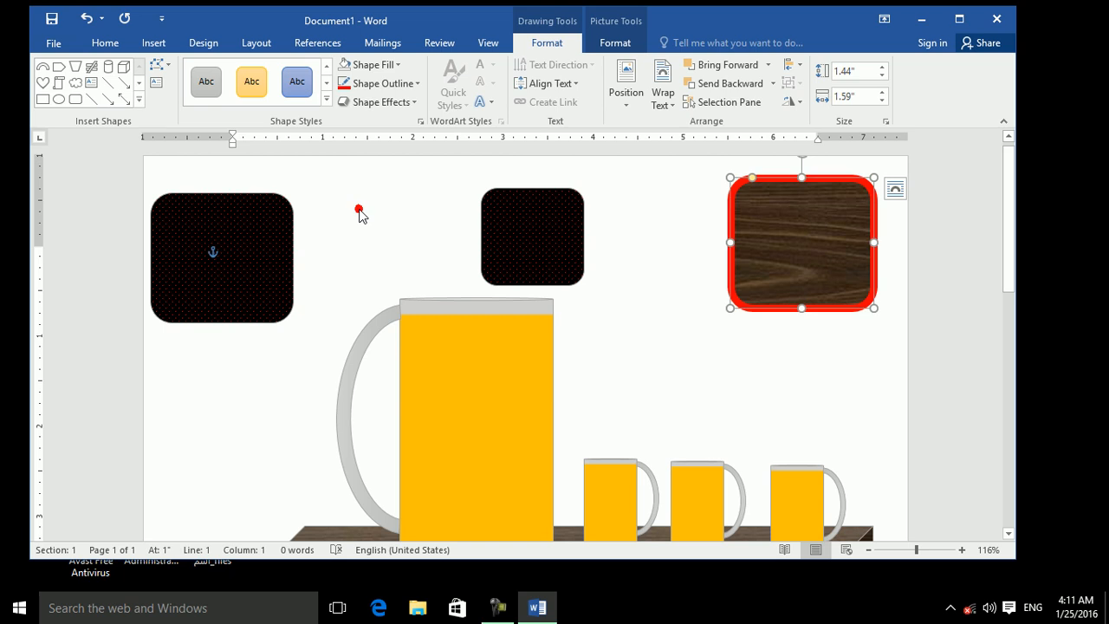
Change the rectangle's red outline to the first dotted dash style.
left_click(398, 83)
mouse_move(425, 321)
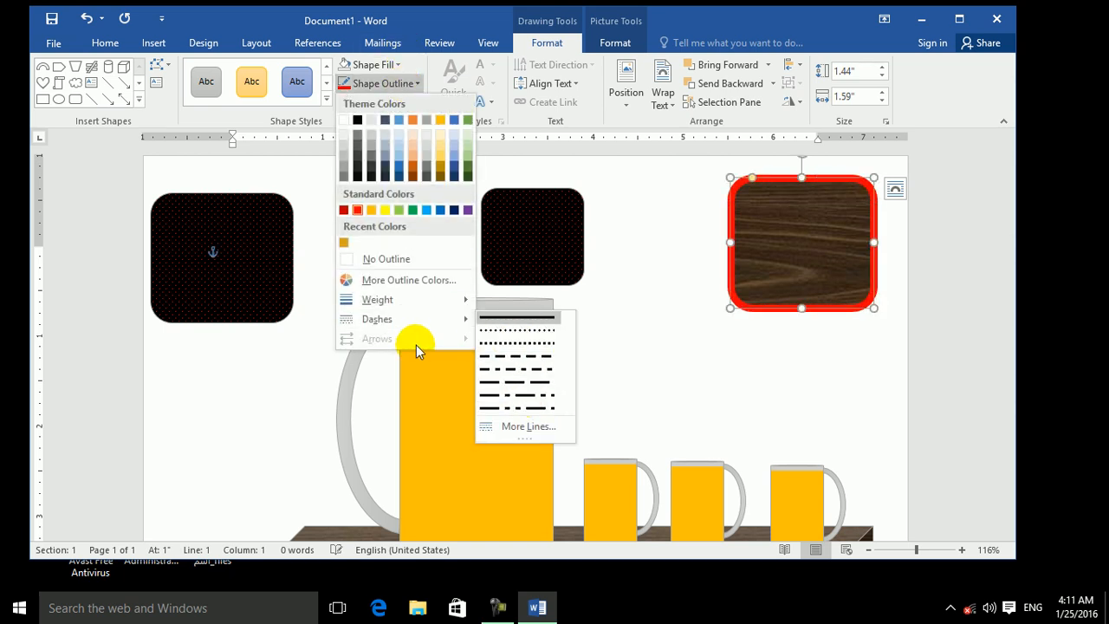
mouse_move(494, 318)
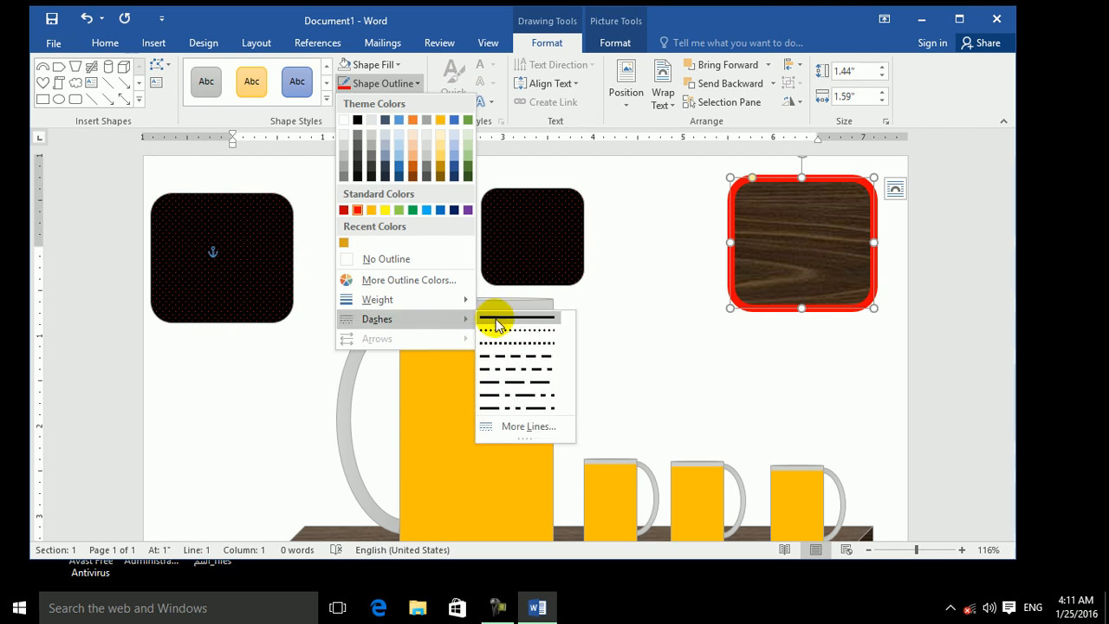
left_click(539, 334)
left_click(398, 84)
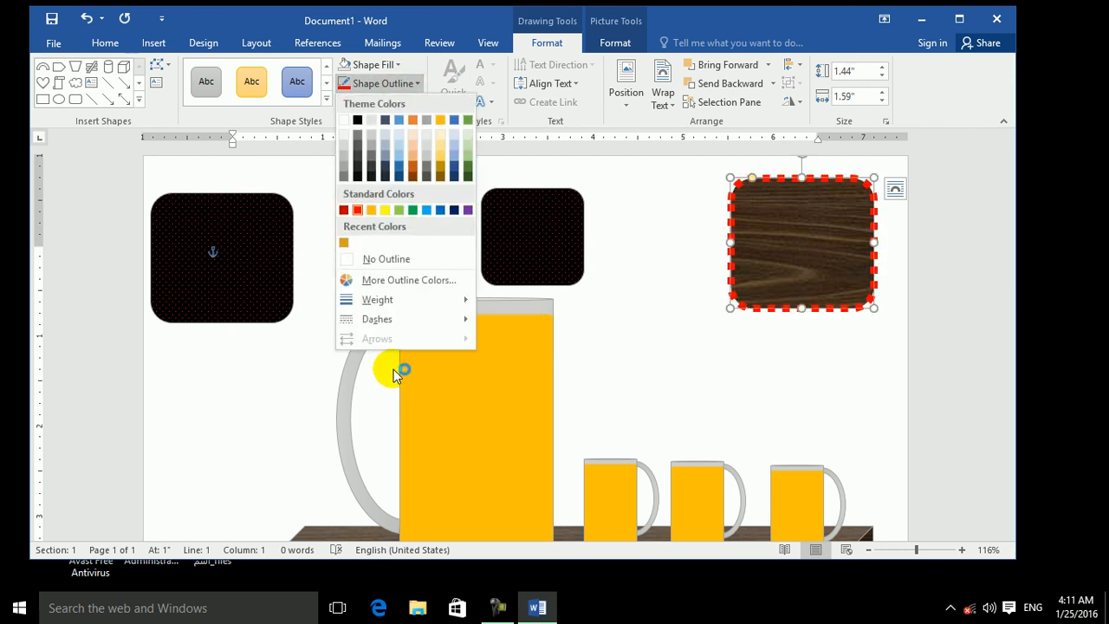
left_click(477, 345)
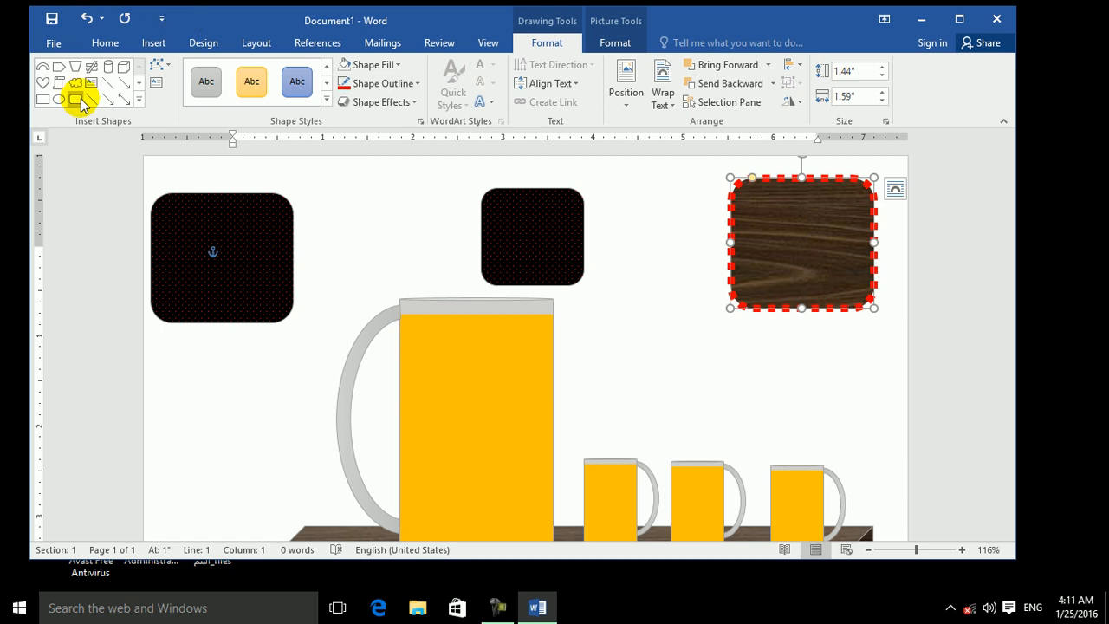
Draw an arrow about 1.47" wide and 0.32" high between the two black rectangles and give it a round start and triangular arrowhead.
left_click(110, 102)
left_click_drag(303, 183, 434, 210)
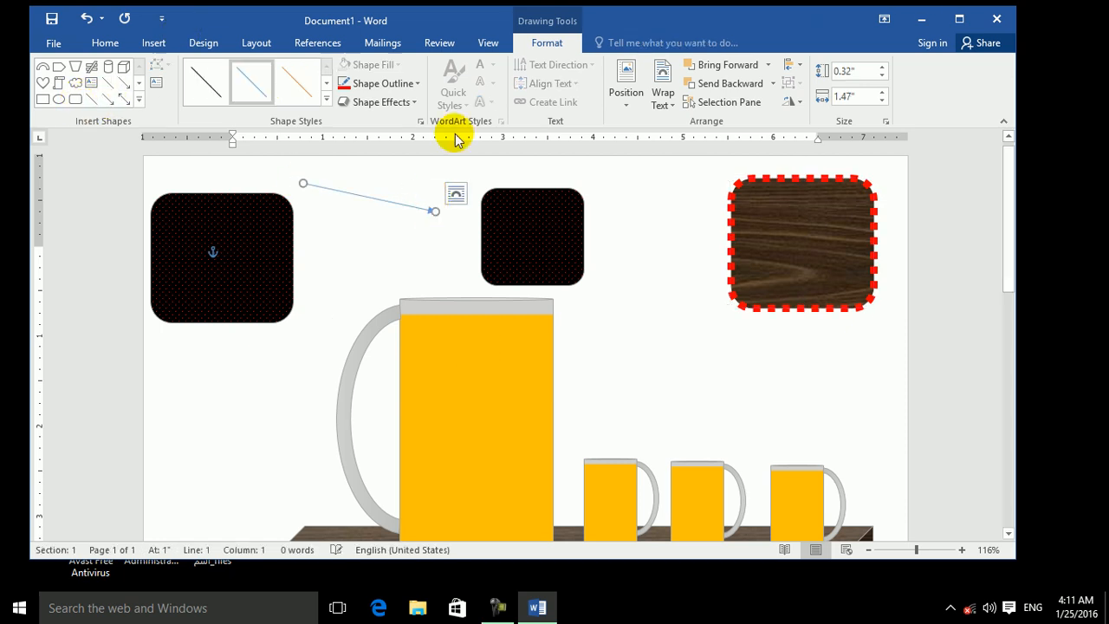
left_click(415, 84)
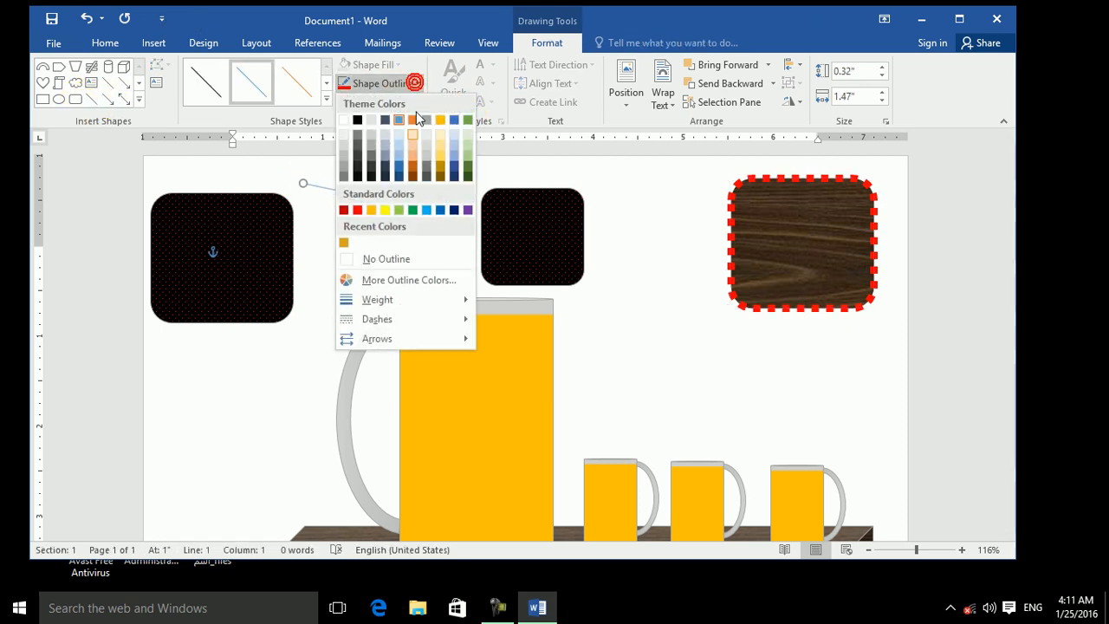
mouse_move(403, 349)
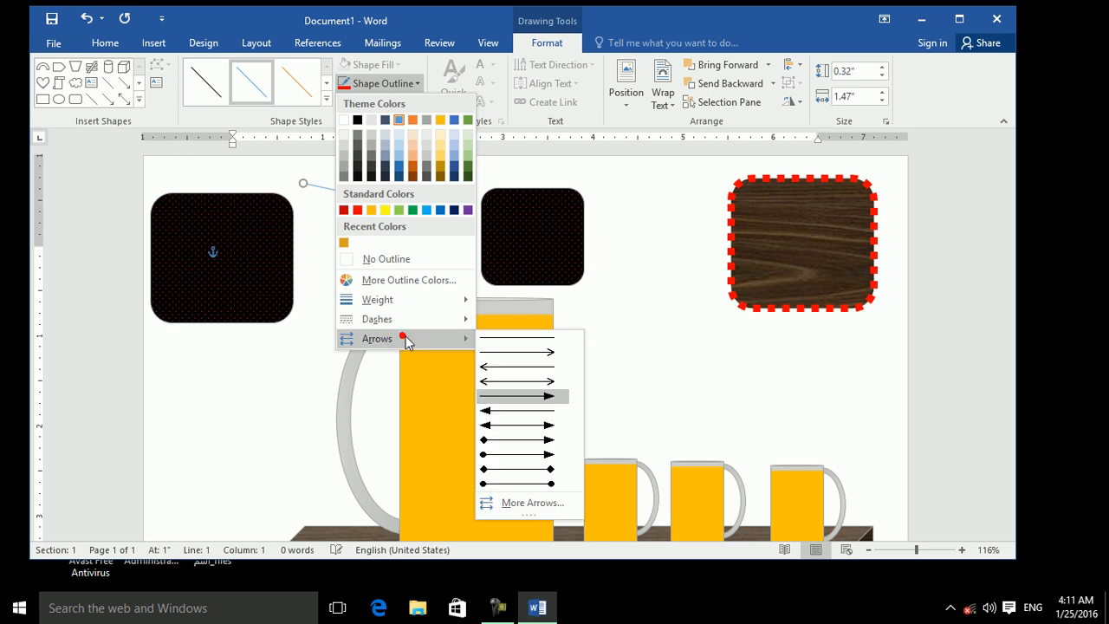
left_click(515, 456)
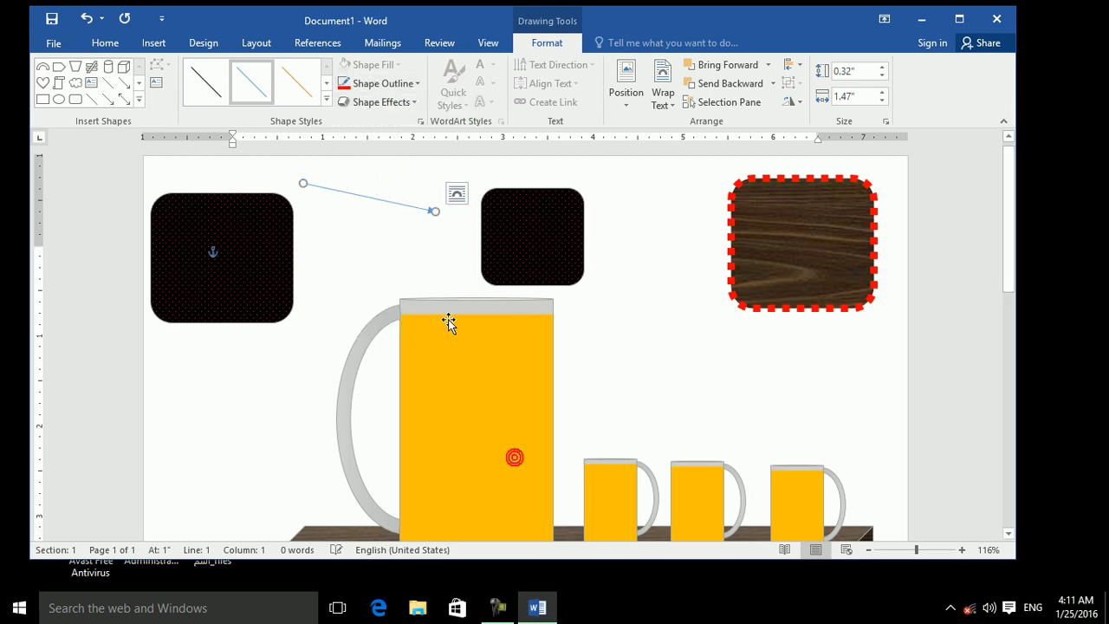
Set the arrow's line width to 10.5 pt and its color to red.
left_click(416, 83)
mouse_move(440, 339)
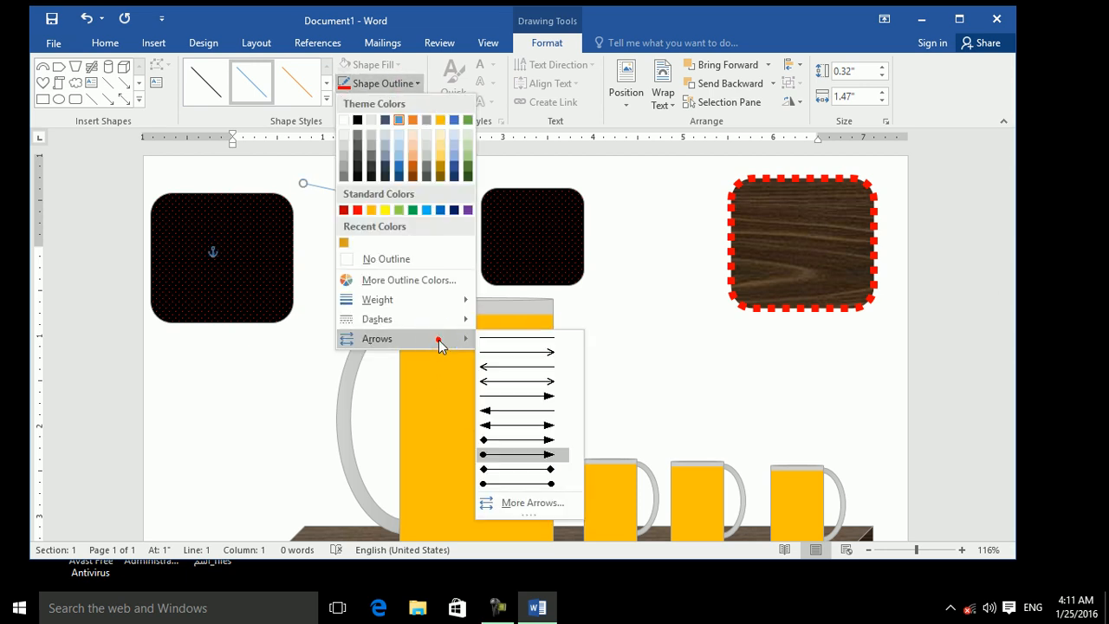
left_click(511, 502)
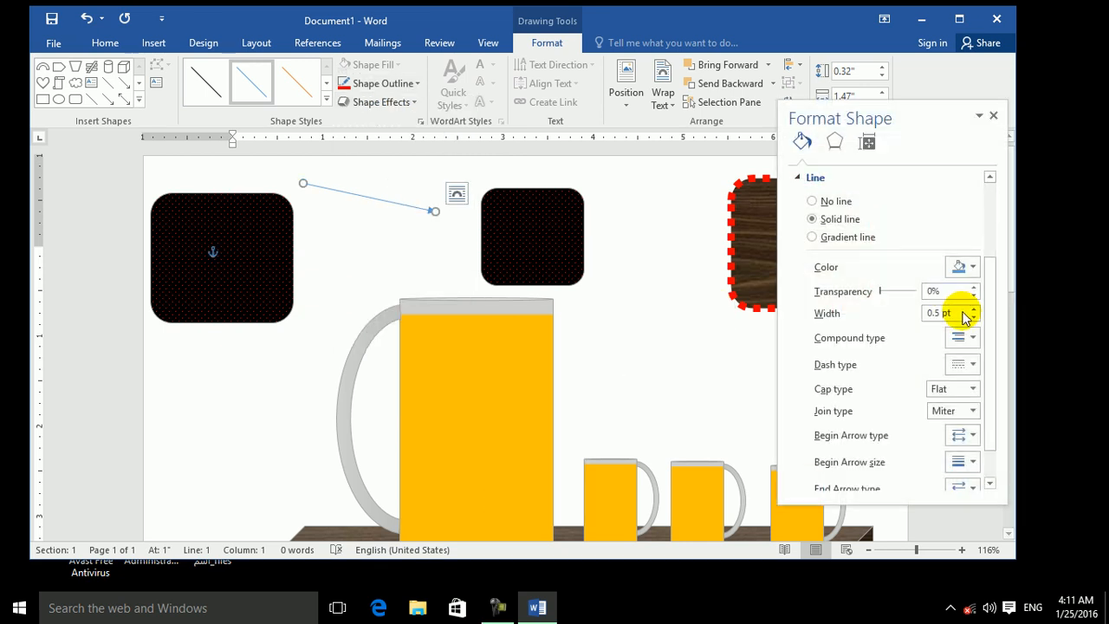
left_click(926, 317)
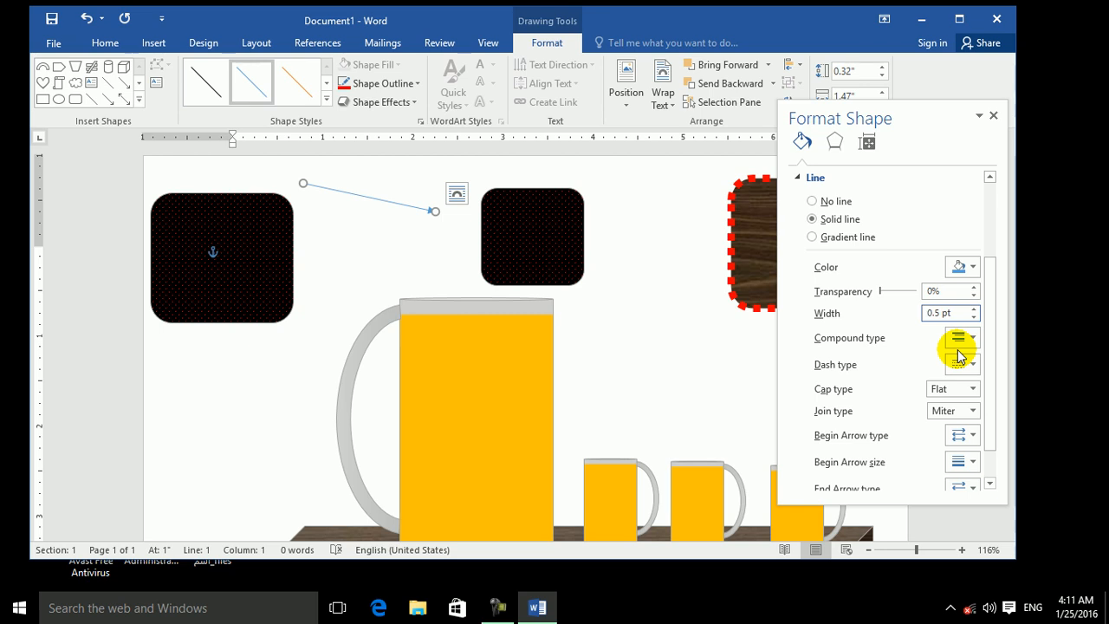
type("5")
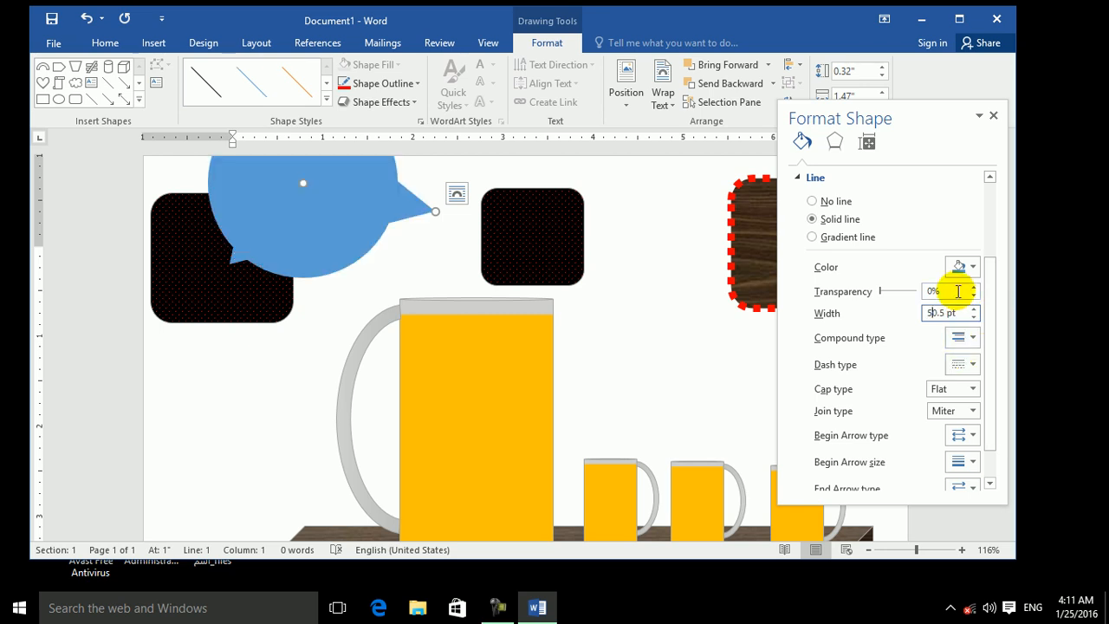
key("BackSpace")
type("2")
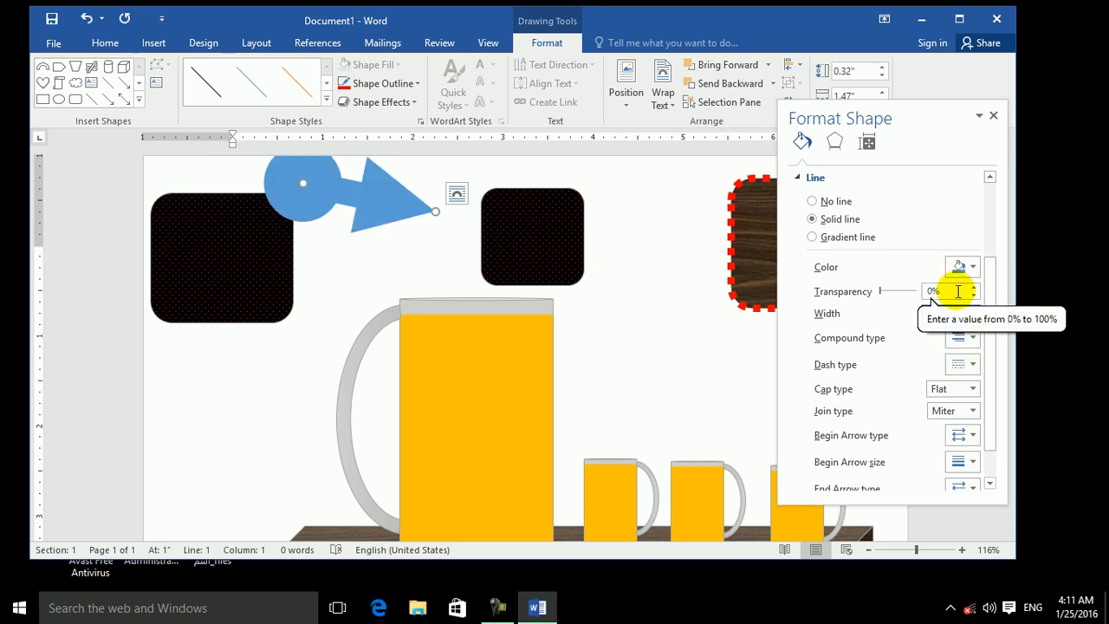
key("BackSpace")
type("10.5")
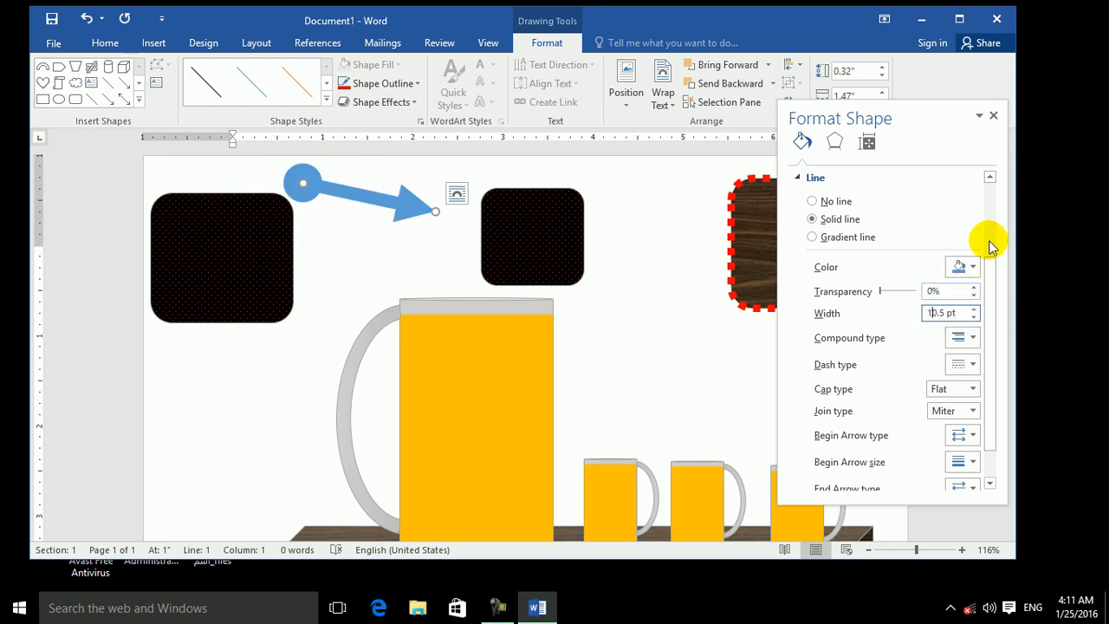
left_click(973, 267)
left_click(967, 394)
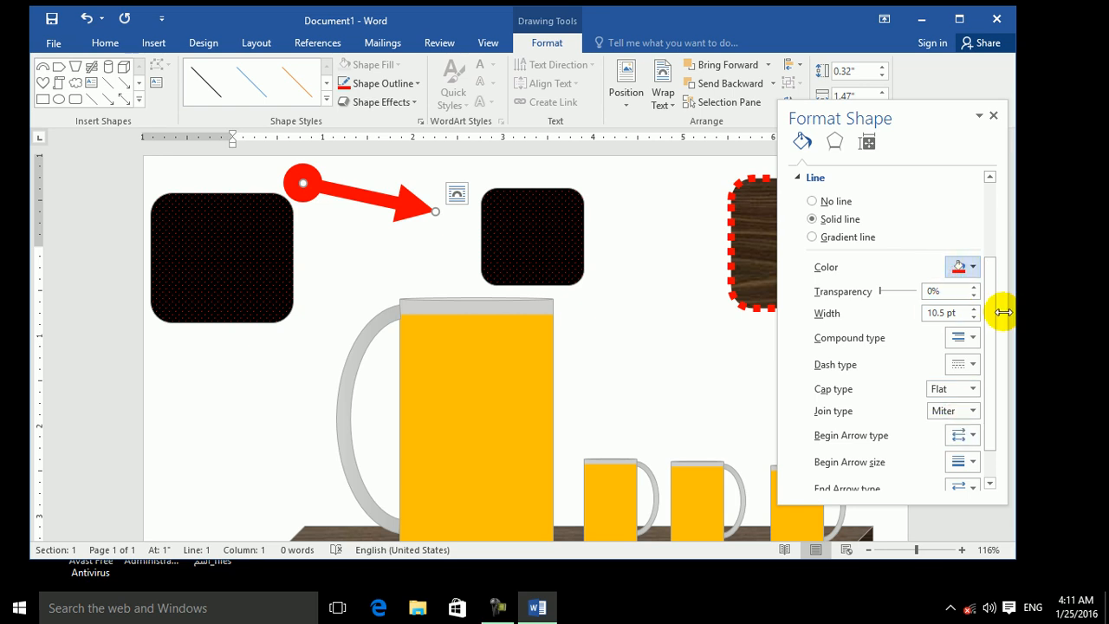
Set the red arrow's join type to Bevel and its cap type to Round.
left_click(964, 414)
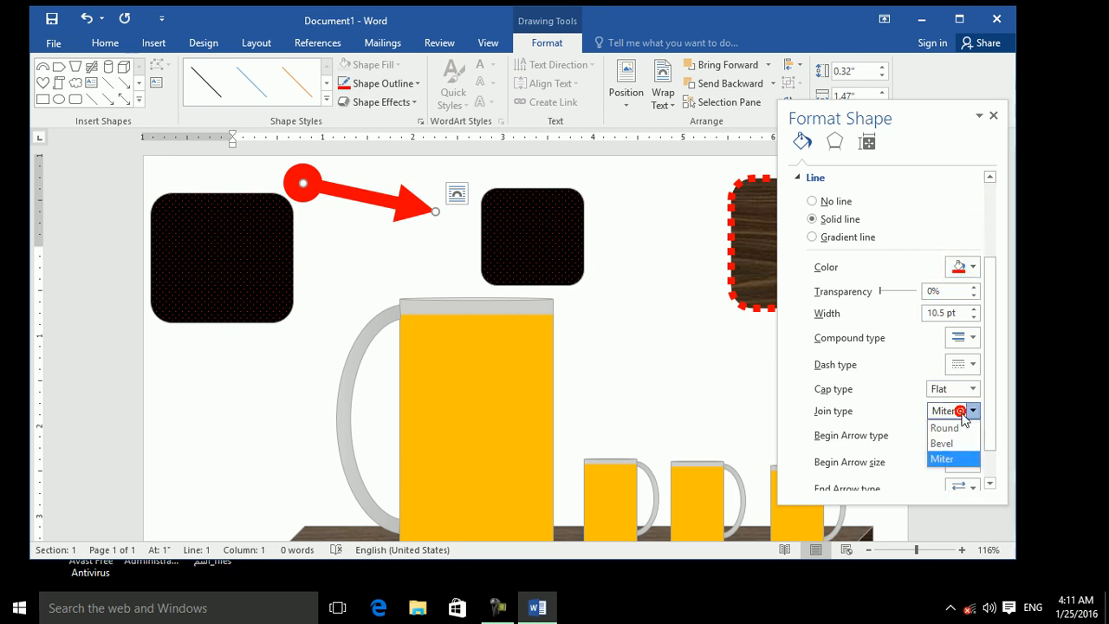
left_click(951, 444)
left_click(957, 389)
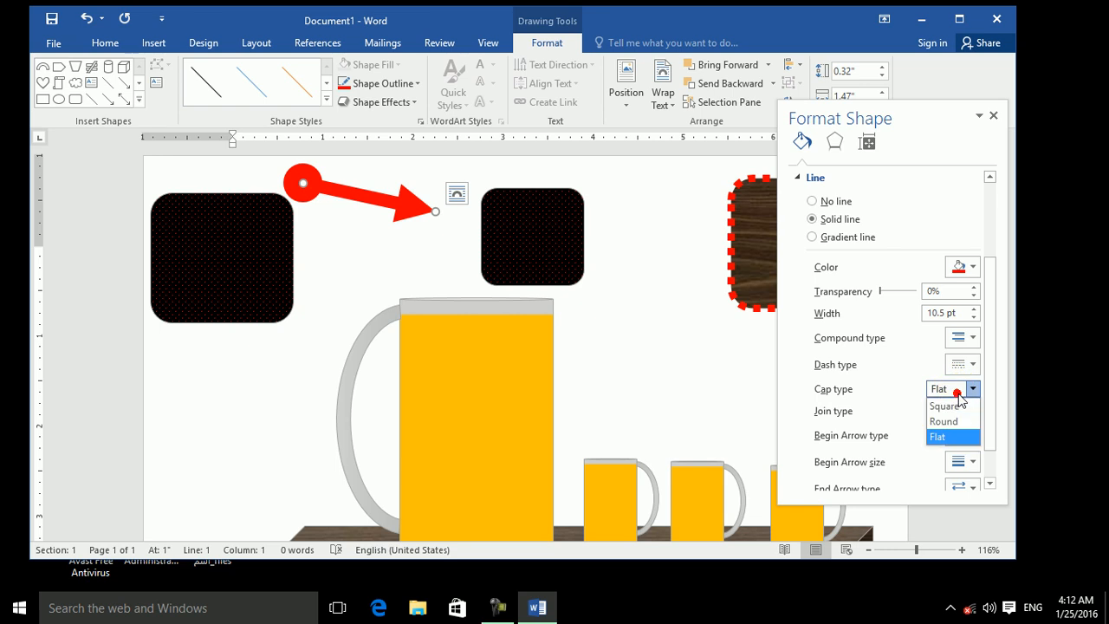
left_click(957, 421)
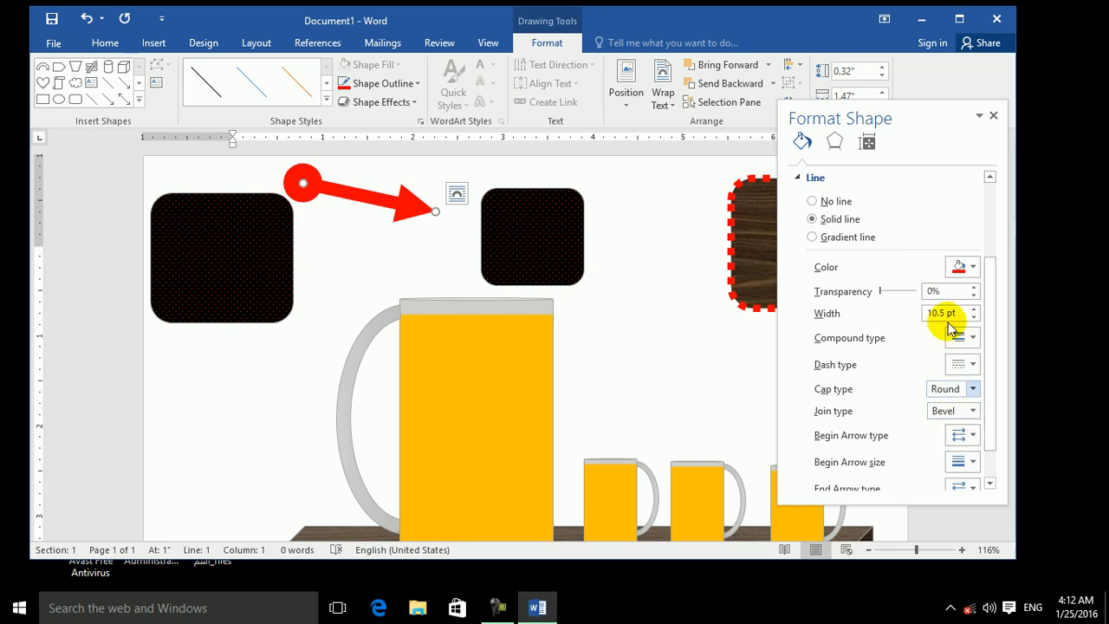
left_click(994, 115)
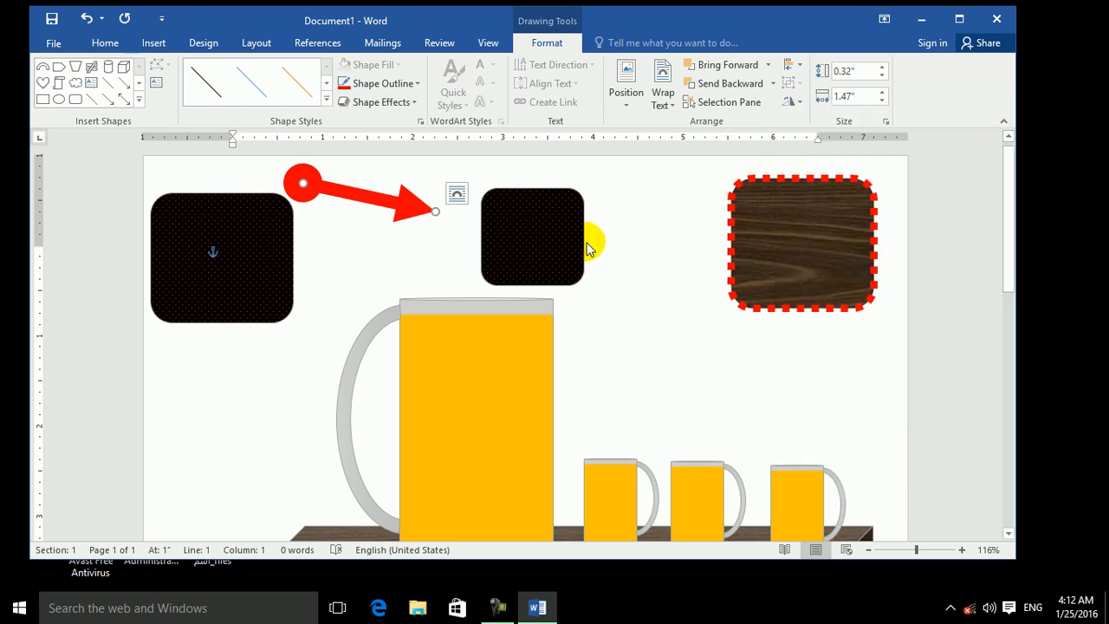
Reposition the red arrow so it runs from the left black rectangle to the middle one.
left_click_drag(334, 191, 332, 264)
mouse_move(494, 247)
left_mouse_down()
mouse_move(595, 238)
mouse_move(491, 246)
left_mouse_up()
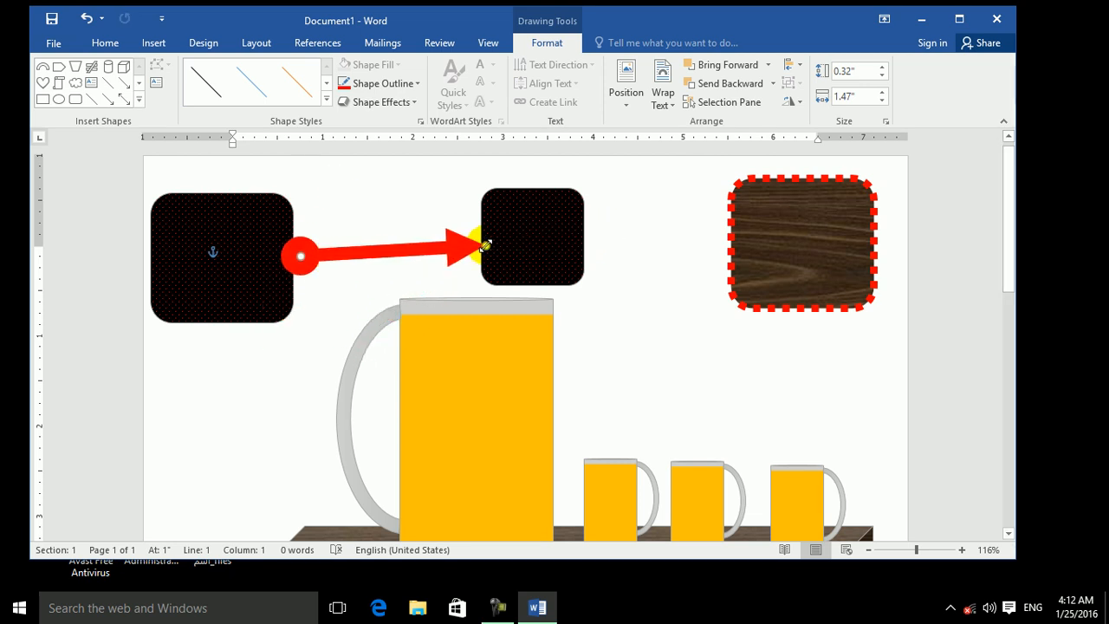
left_click(336, 333)
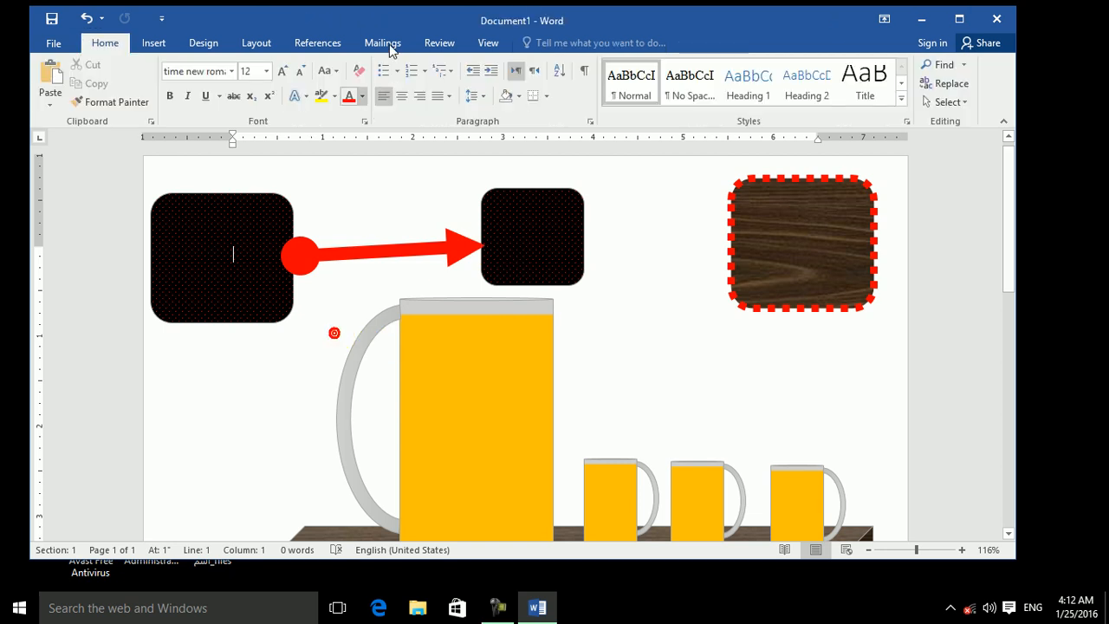
Apply the second preset in the last row of preset shape effects to the red arrow.
left_click(313, 245)
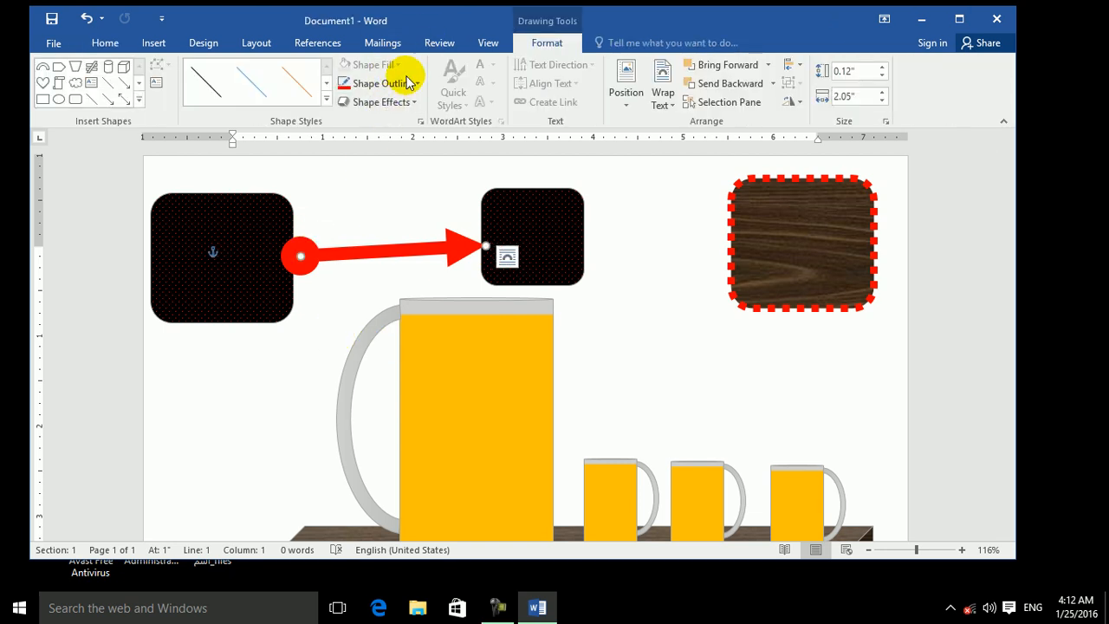
left_click(415, 84)
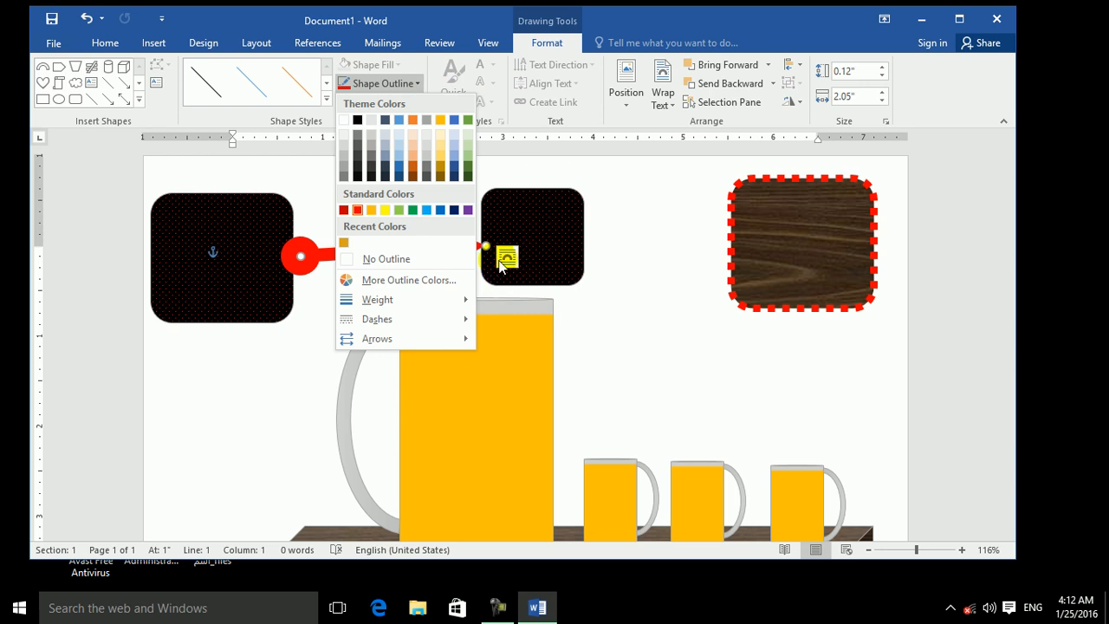
left_click(498, 282)
left_click(412, 104)
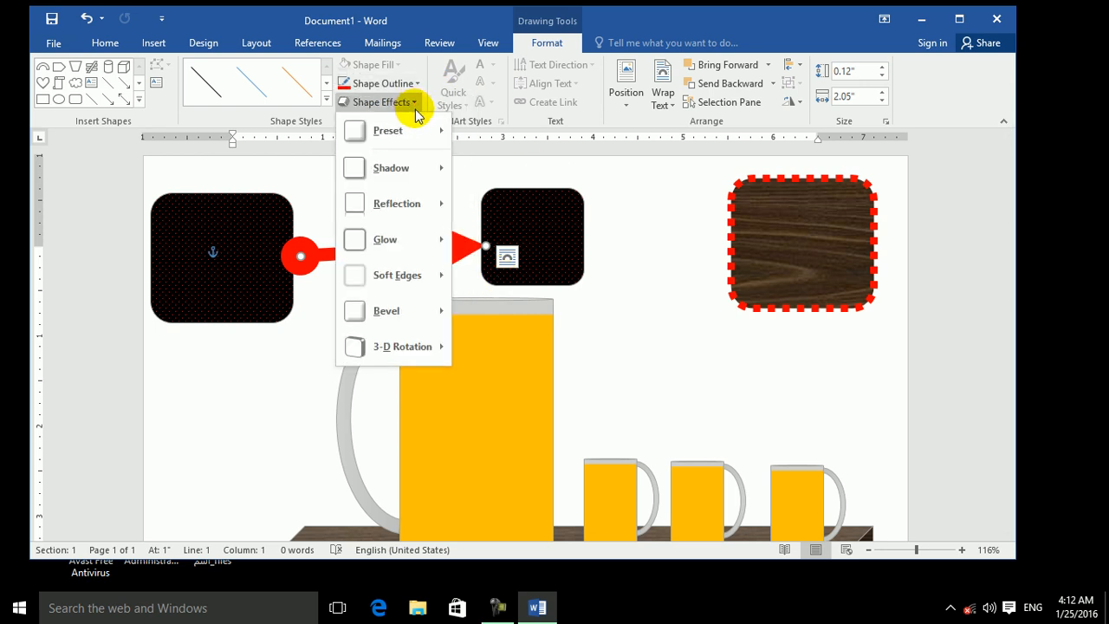
mouse_move(408, 135)
left_click(517, 306)
left_click(471, 270)
left_click(532, 241)
Apply the last preset in the preset shape effects to the large mug.
left_click(511, 393)
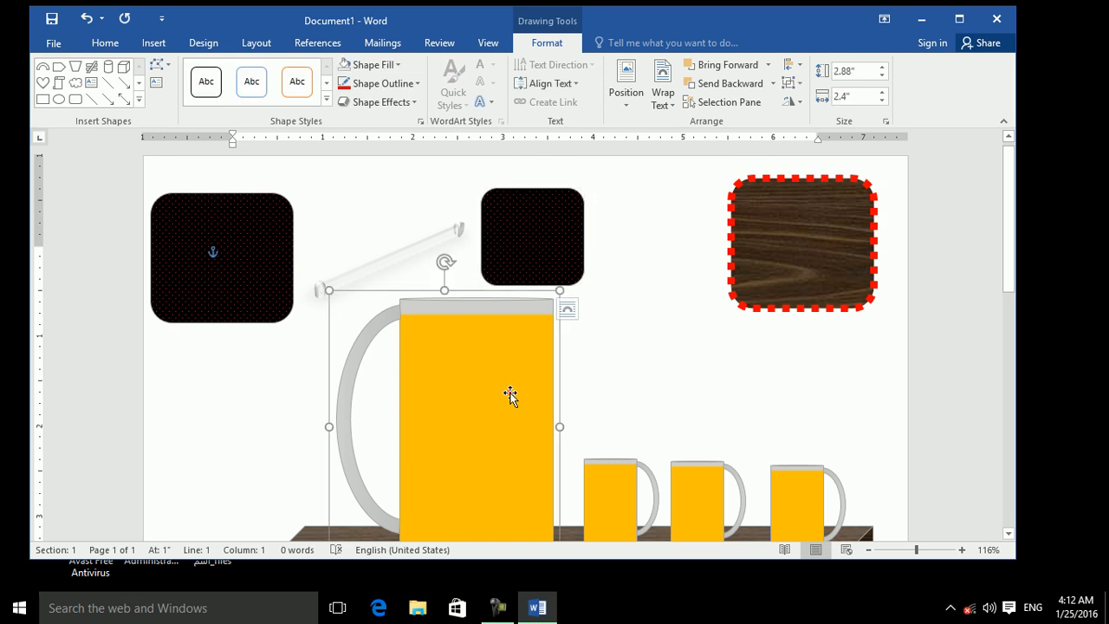
mouse_move(408, 148)
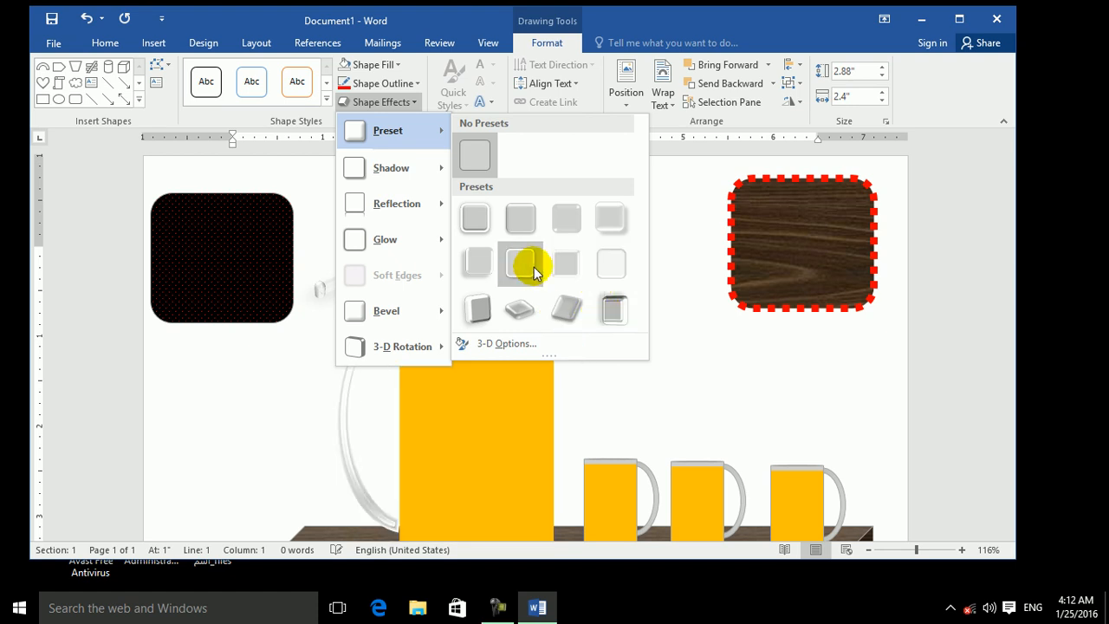
left_click(613, 301)
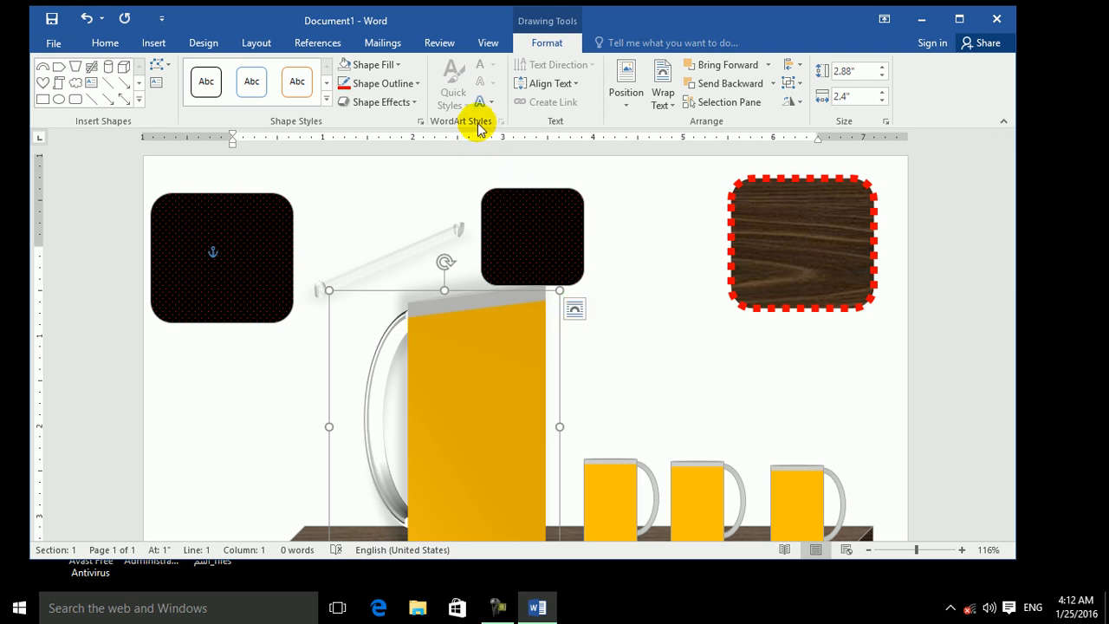
Delete all the shapes from the page.
left_click(400, 194)
key("ctrl+a")
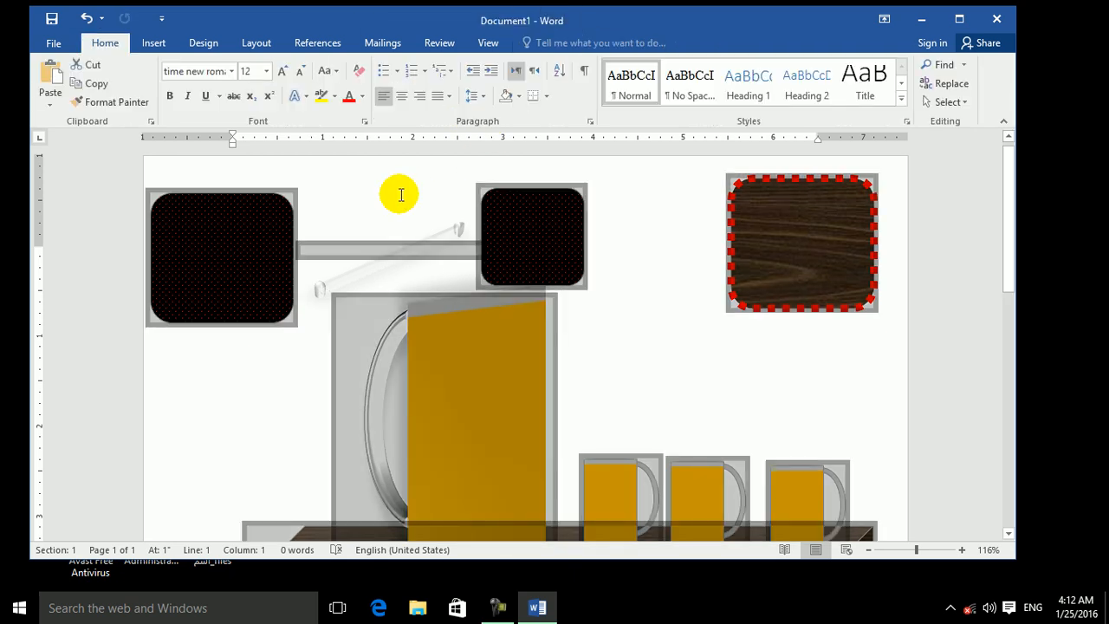
key("Delete")
Insert WordArt in the blue gradient style with reflection and fill it with sample text using =rand(1,1).
left_click(144, 41)
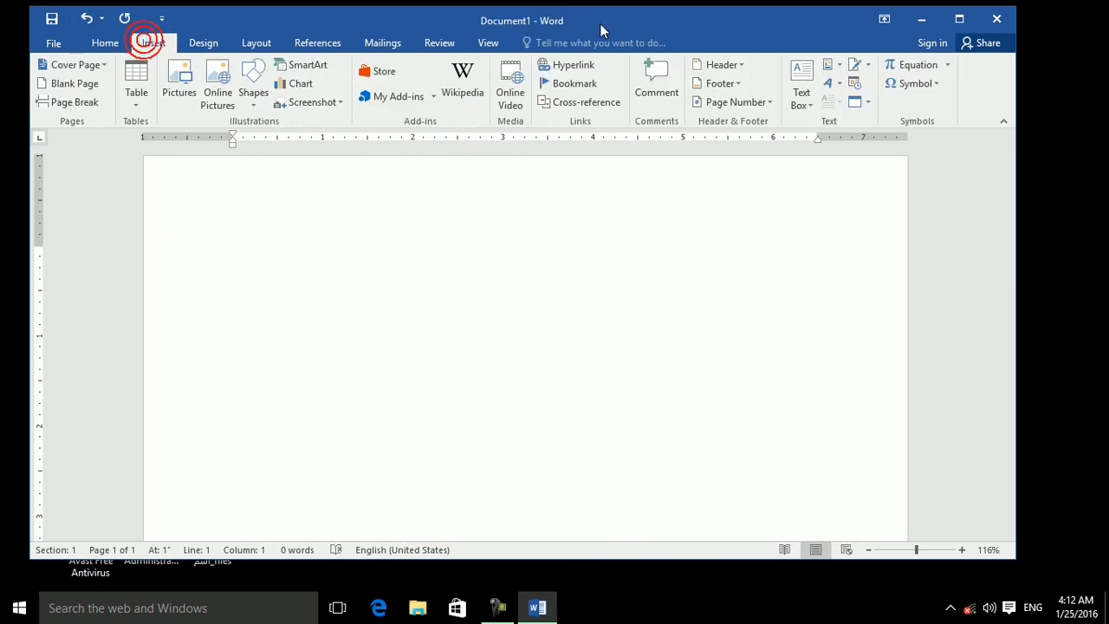
left_click(836, 87)
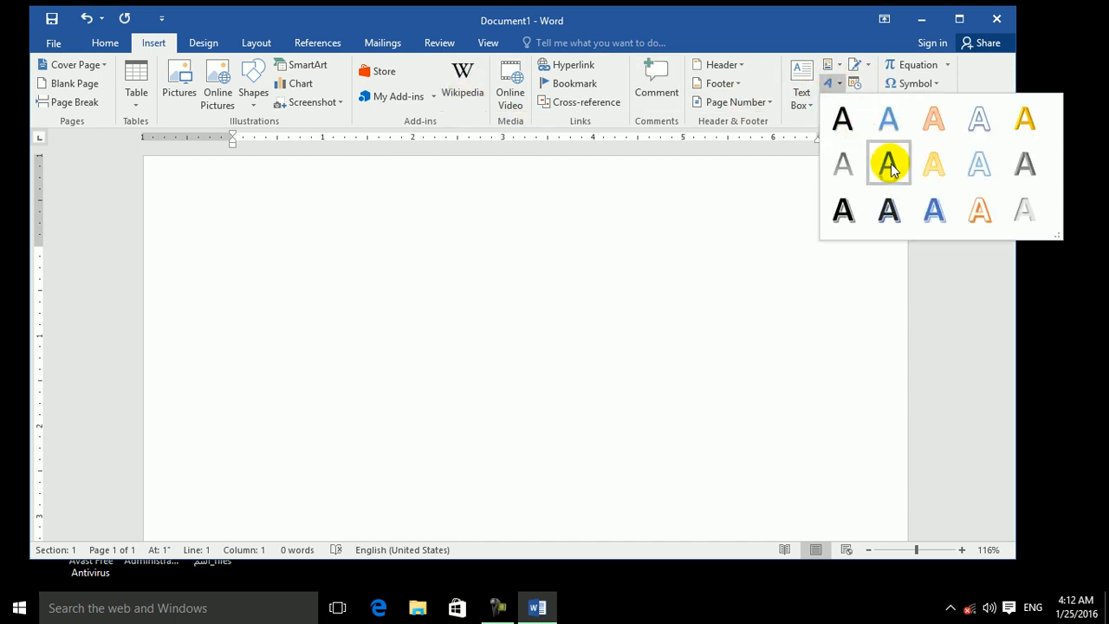
left_click(889, 161)
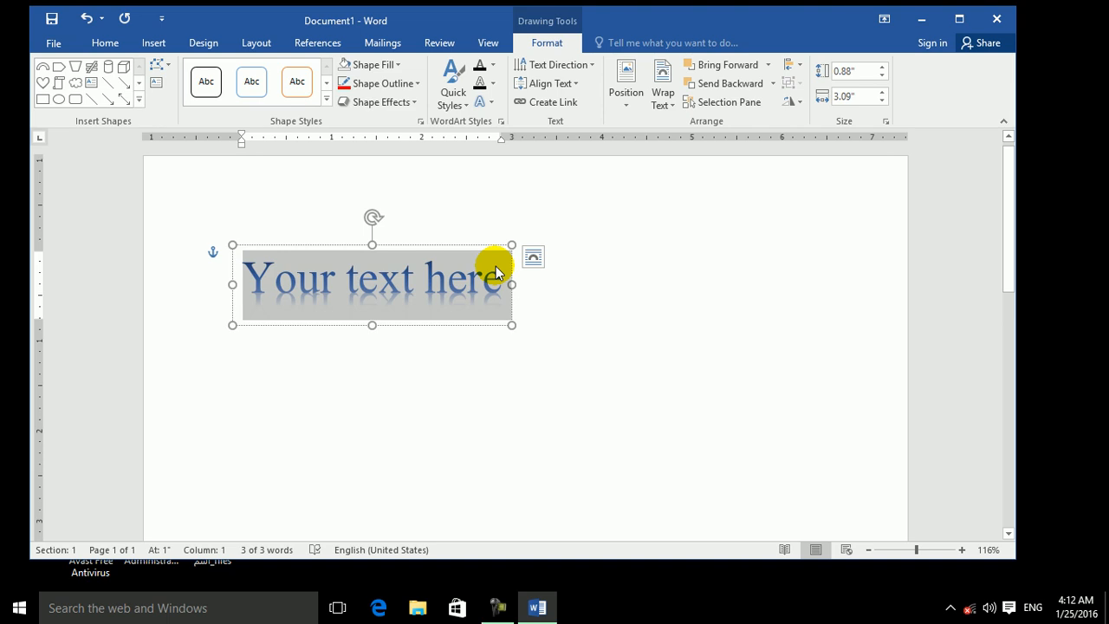
type("=rand(1,1)")
key("Return")
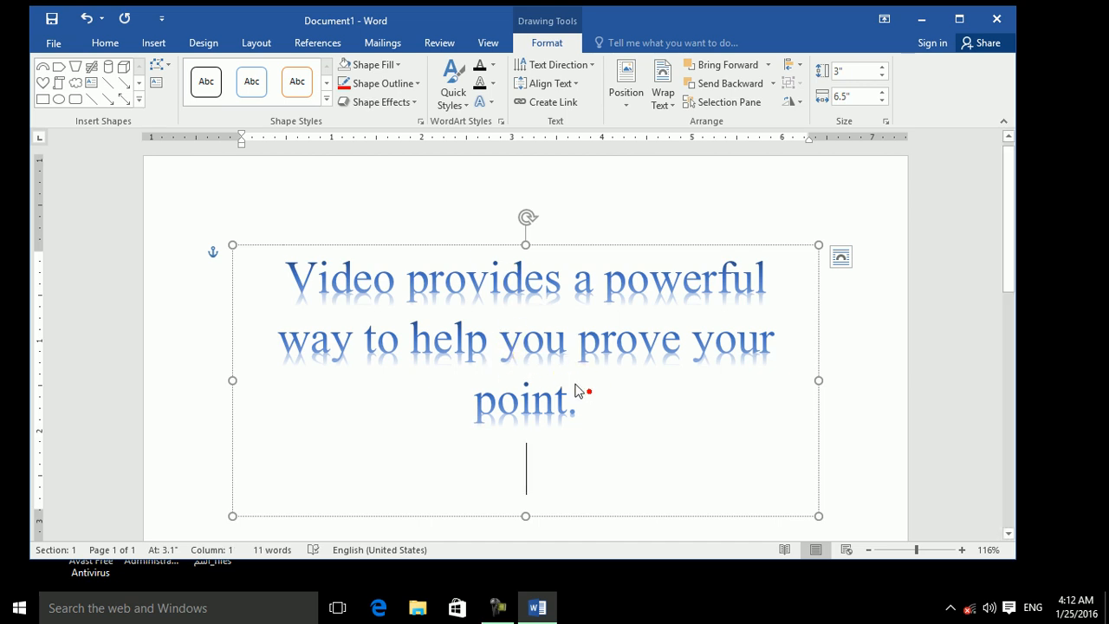
Change the sample text to the dark gray beveled WordArt style.
left_click_drag(591, 398, 178, 161)
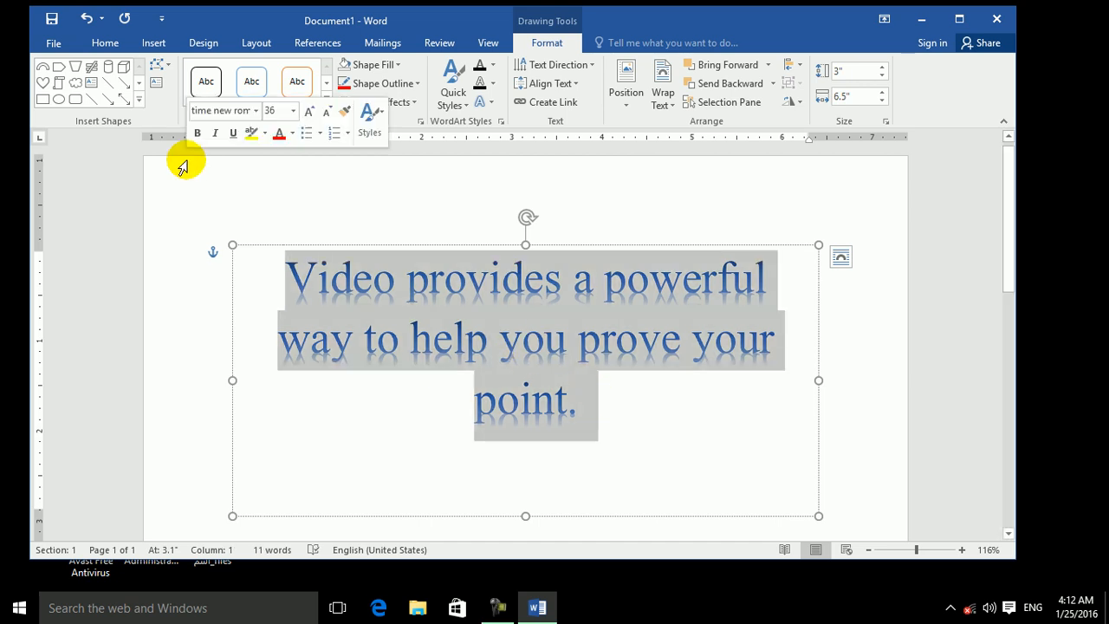
left_click(456, 99)
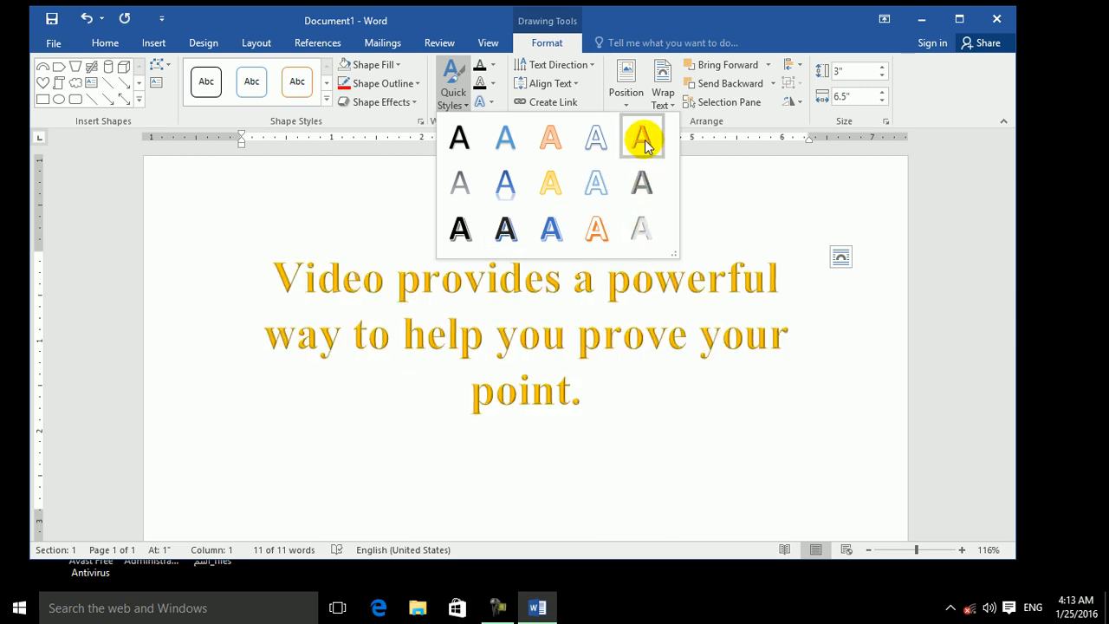
left_click(638, 184)
Give all the WordArt text a red outline.
key("ctrl+a")
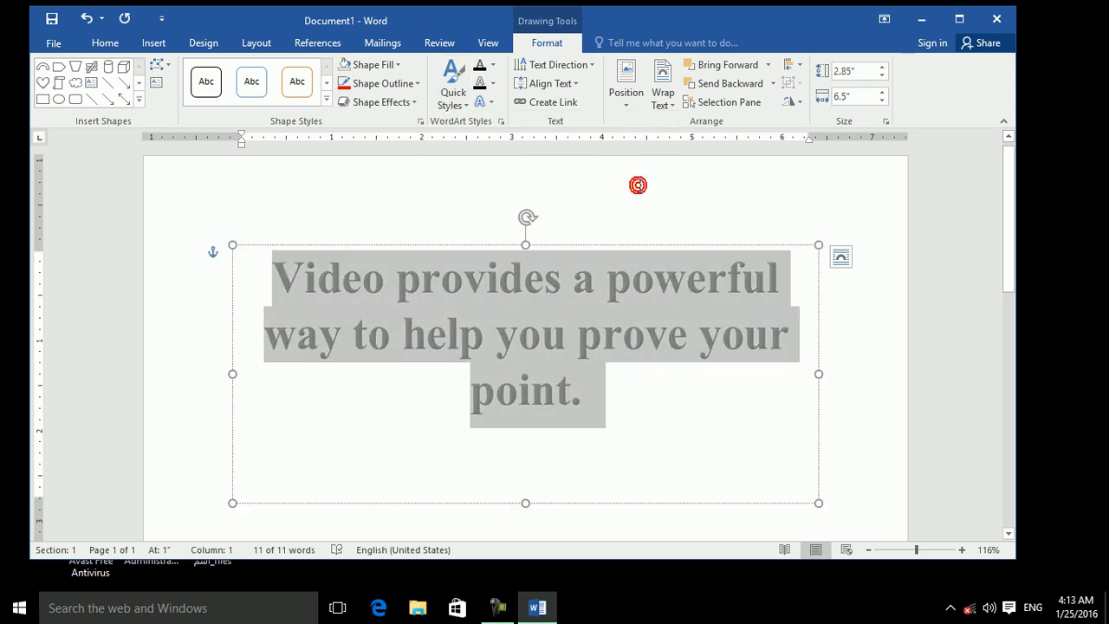
left_click(492, 65)
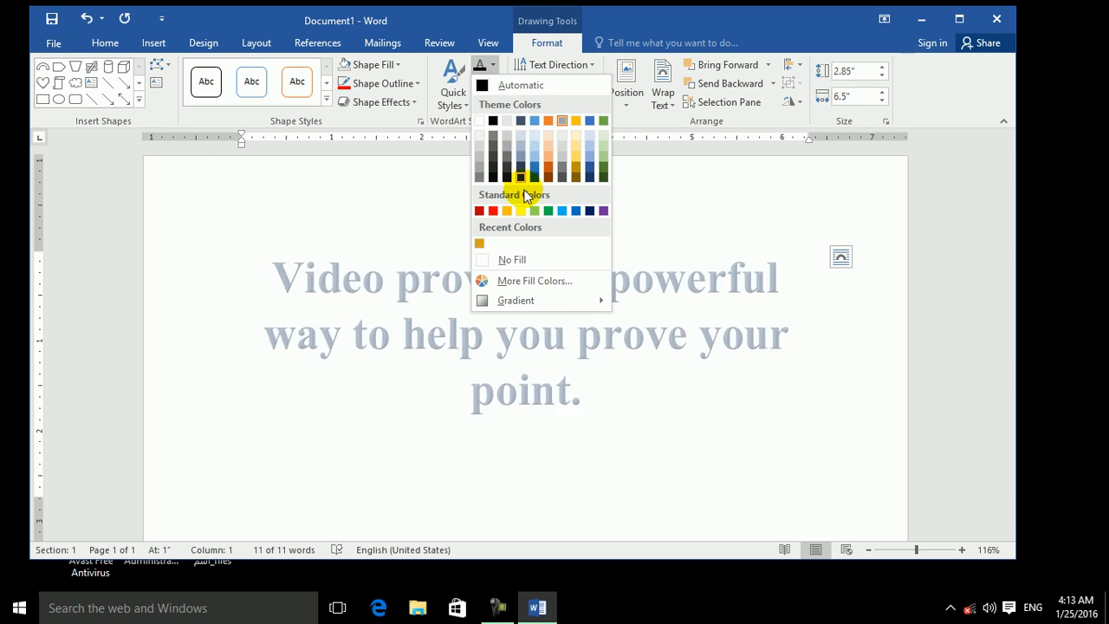
left_click(493, 65)
left_click(493, 83)
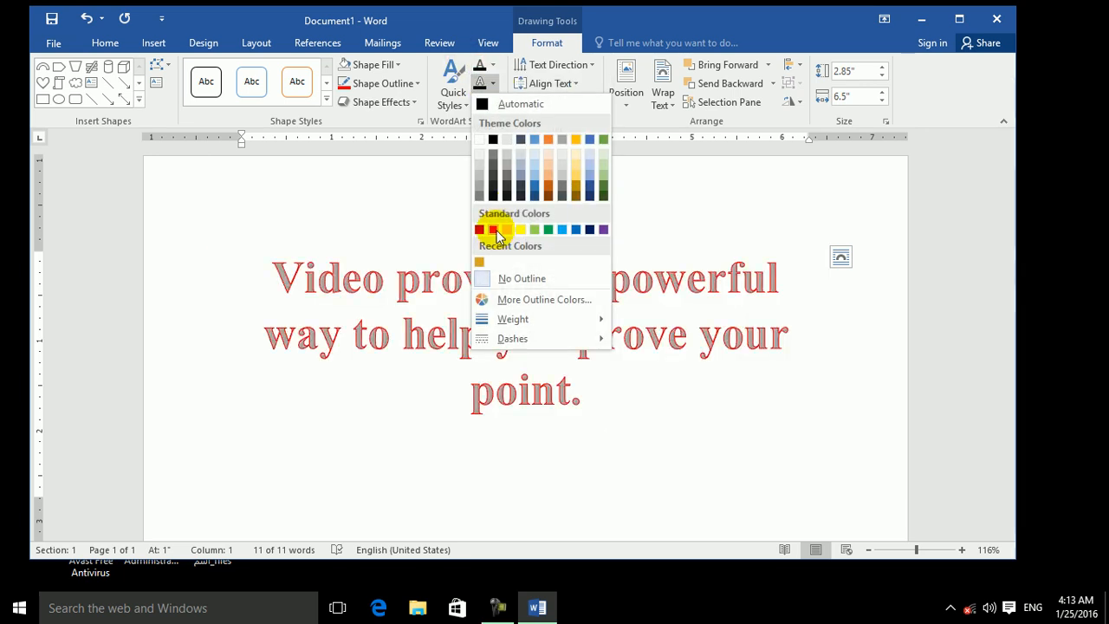
left_click(494, 230)
Transform the WordArt text so it follows an upward arch path.
left_click(481, 102)
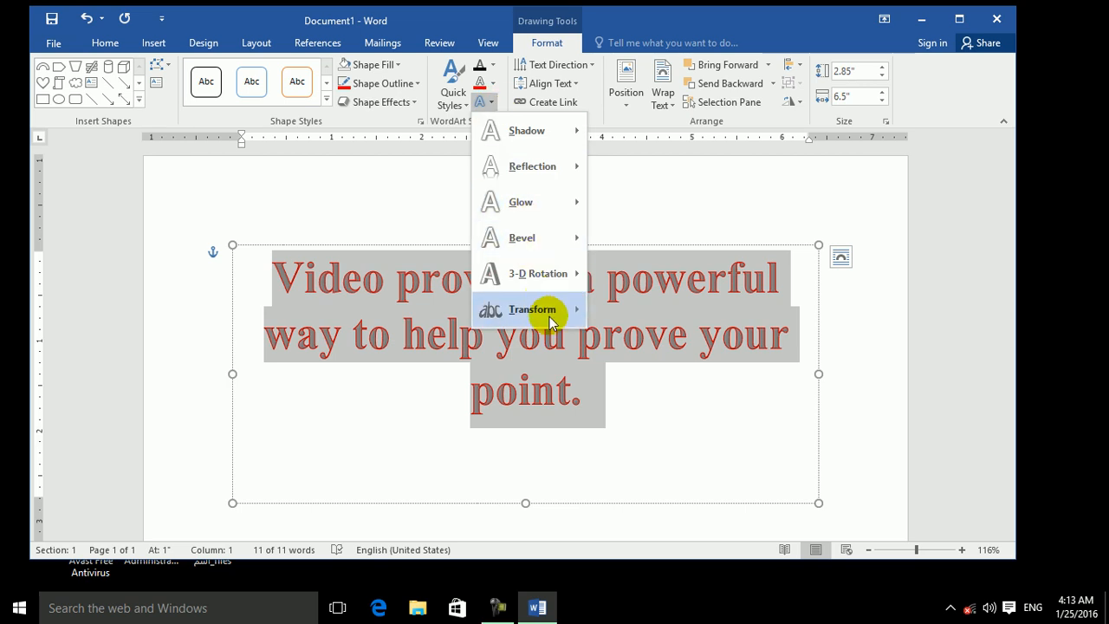
mouse_move(565, 315)
left_click(620, 262)
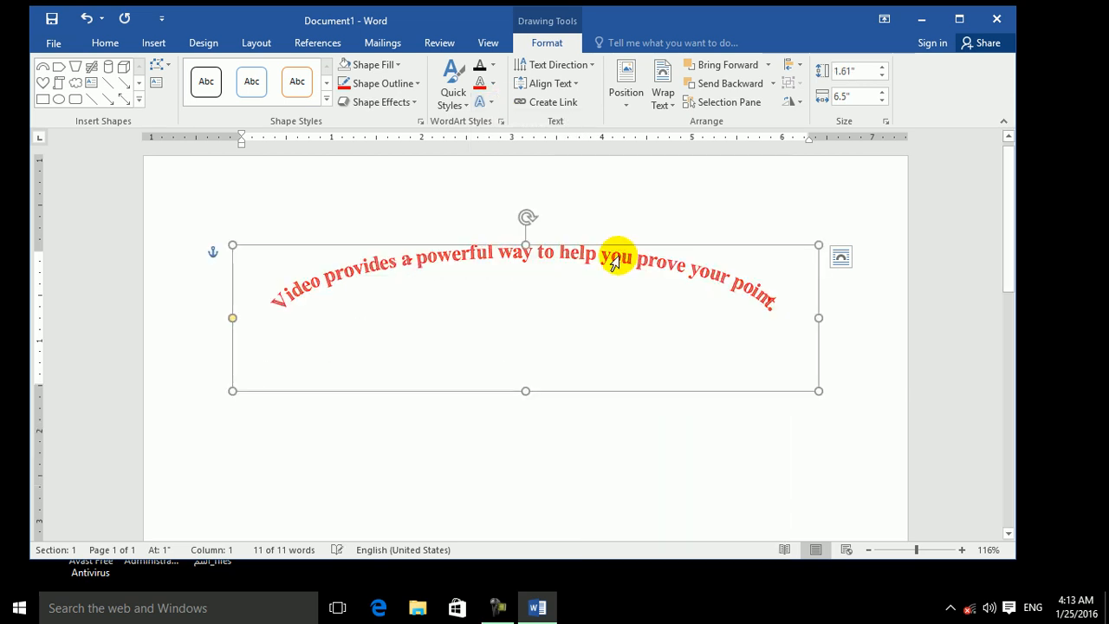
Change the WordArt's text transform to the button-style warp that curves the text over several lines, then deselect it.
left_click(493, 104)
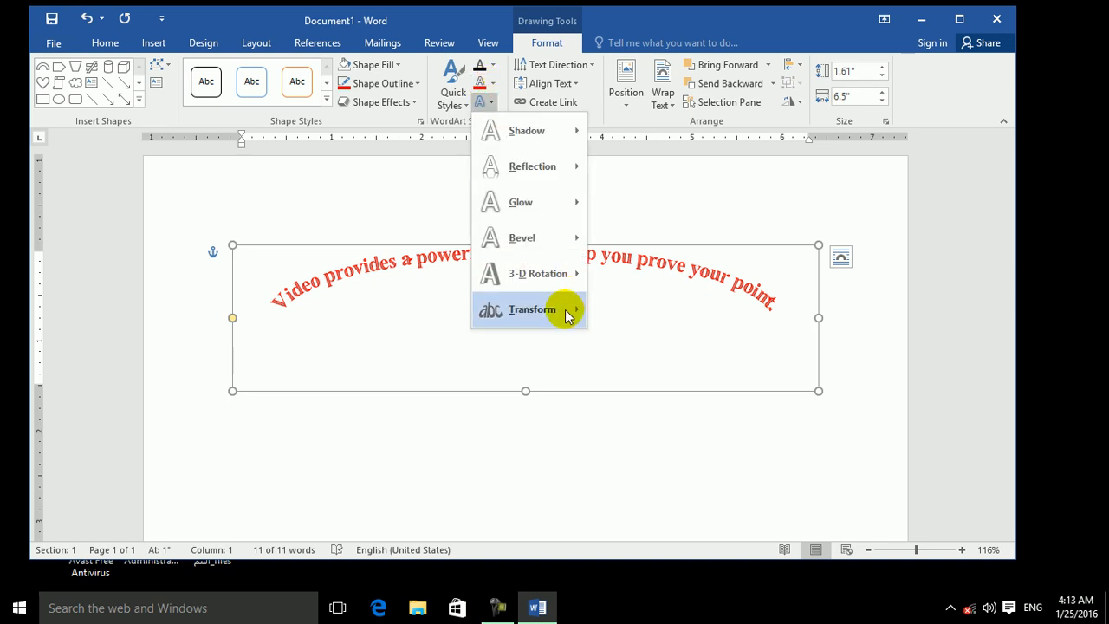
mouse_move(565, 309)
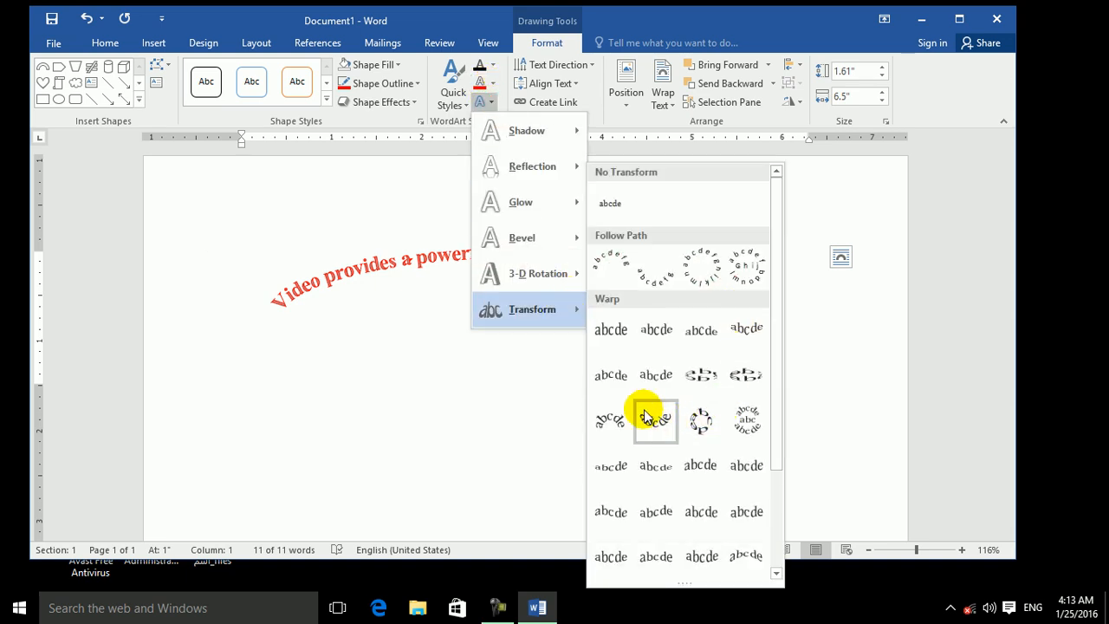
left_click(760, 422)
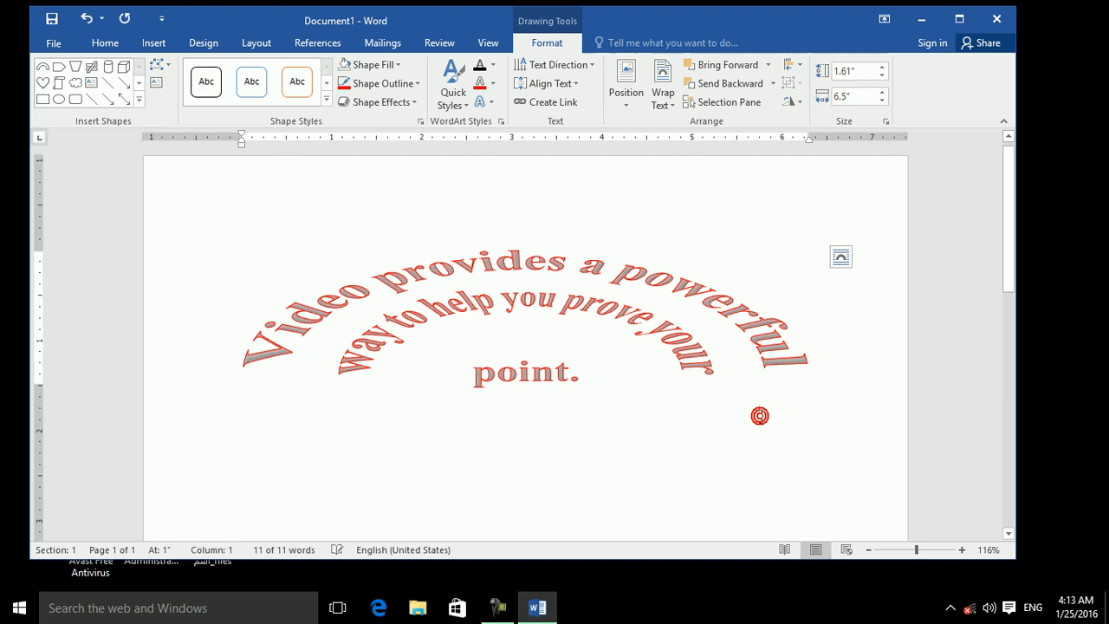
left_click(650, 452)
left_click(591, 192)
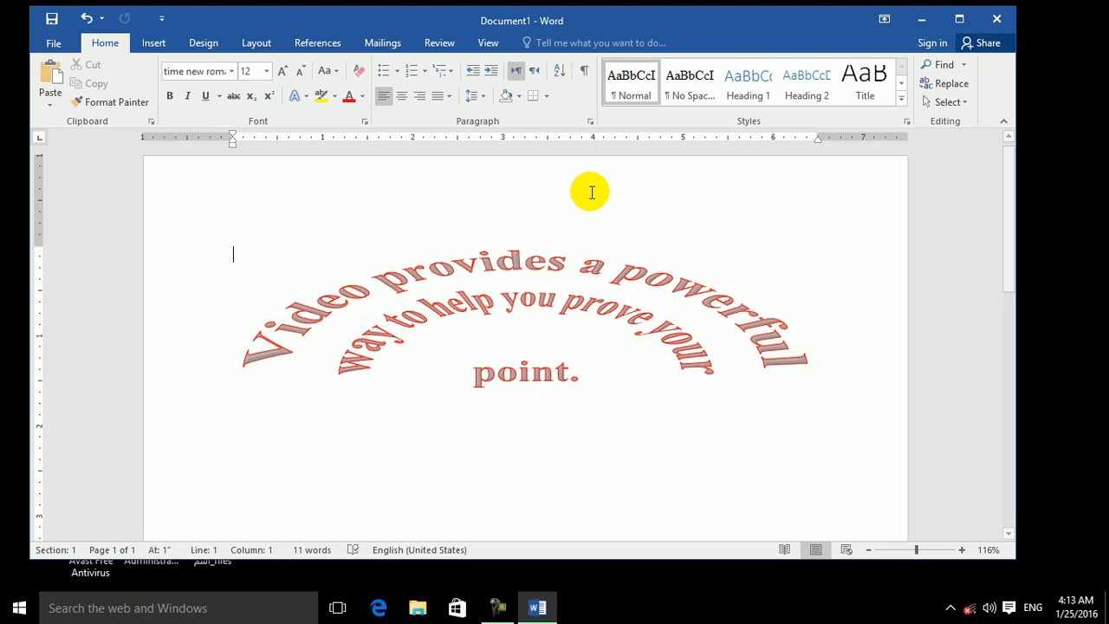
Draw an inverted trapezoid shape about 0.65" high and 0.85" wide just above the beginning of the WordArt text.
left_click(154, 43)
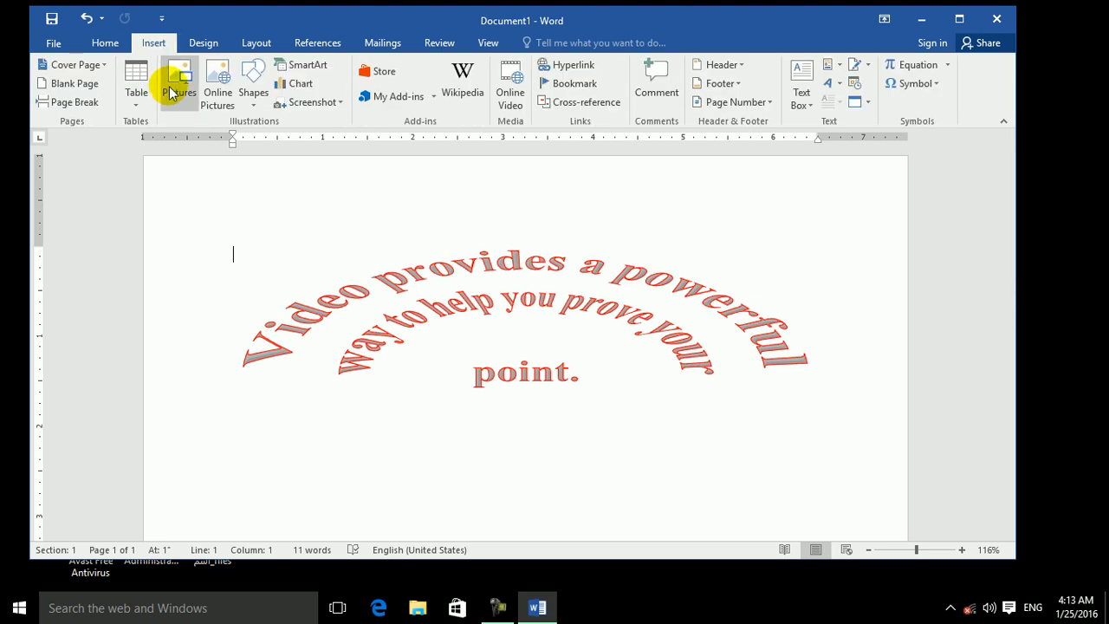
left_click(253, 97)
left_click(279, 136)
left_click_drag(268, 197, 344, 257)
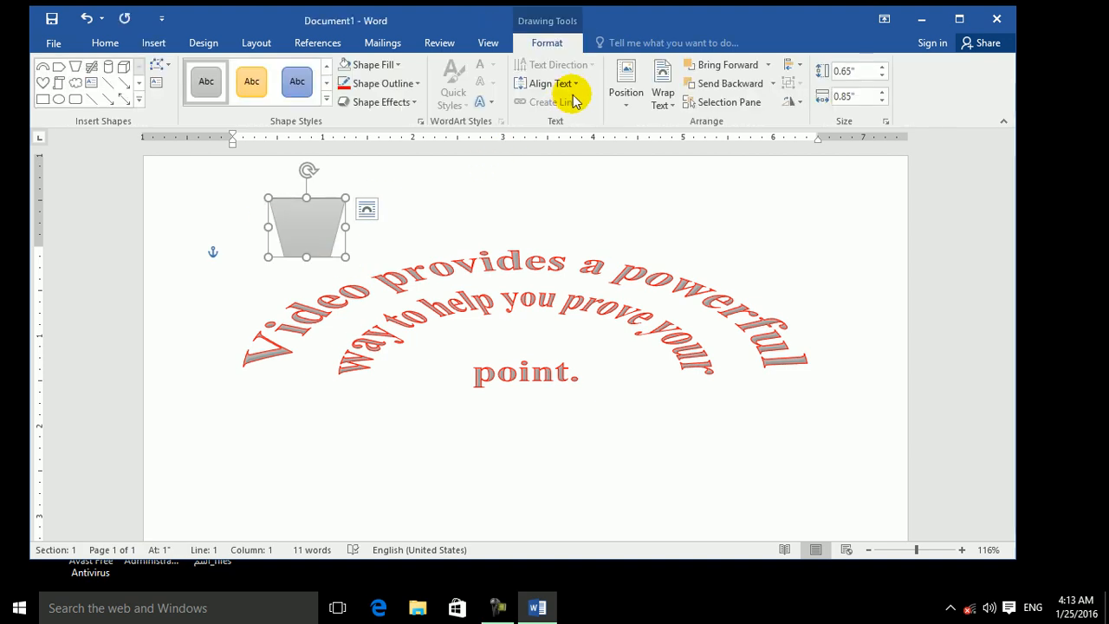